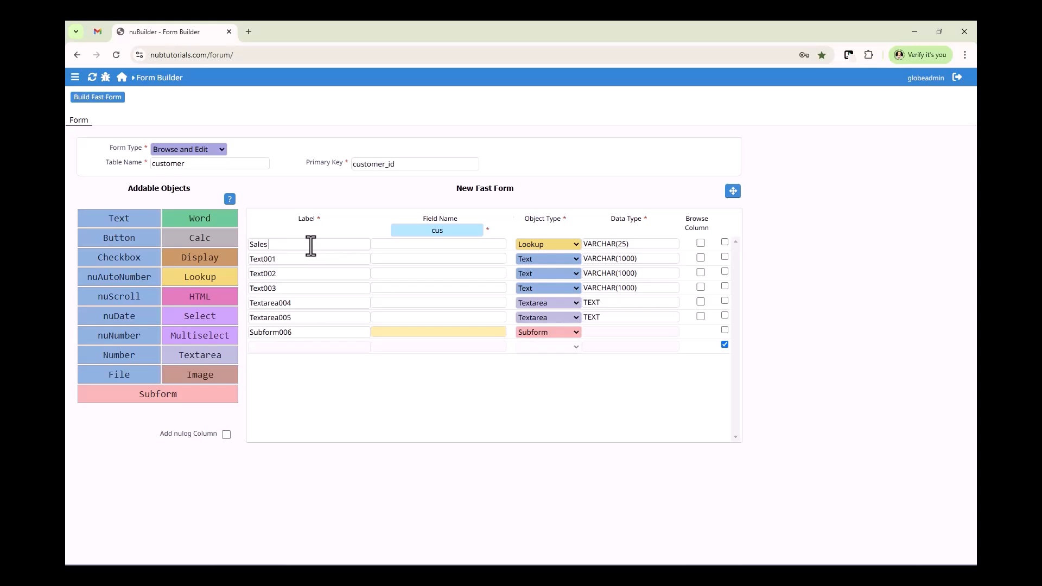
# Label the lookup object Sales Person and set its field name to cus_zzzzsys_user_id.
pyautogui.write('Person')
pyautogui.press('Tab')
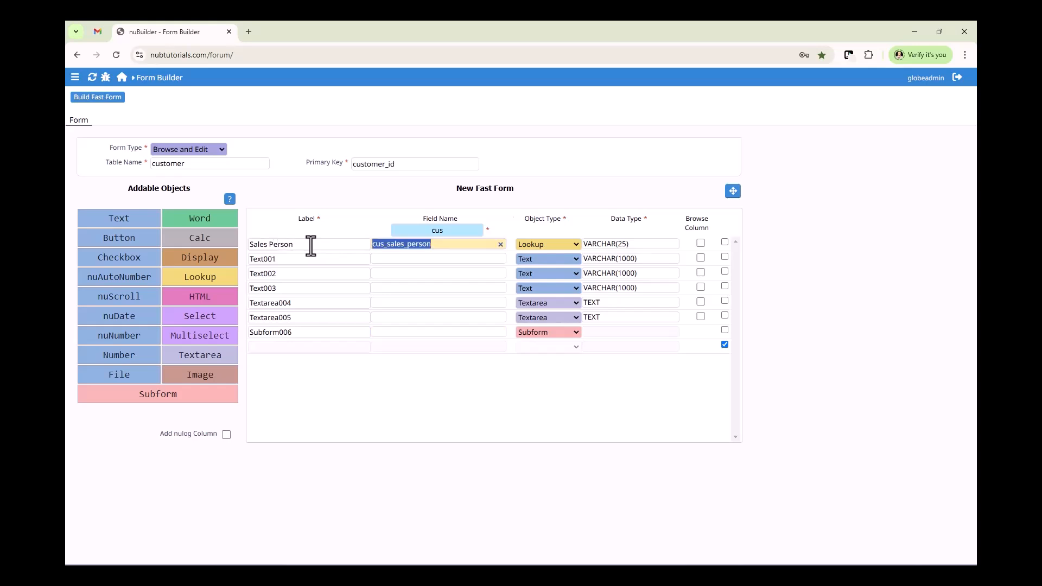
pyautogui.write('zzzzsys')
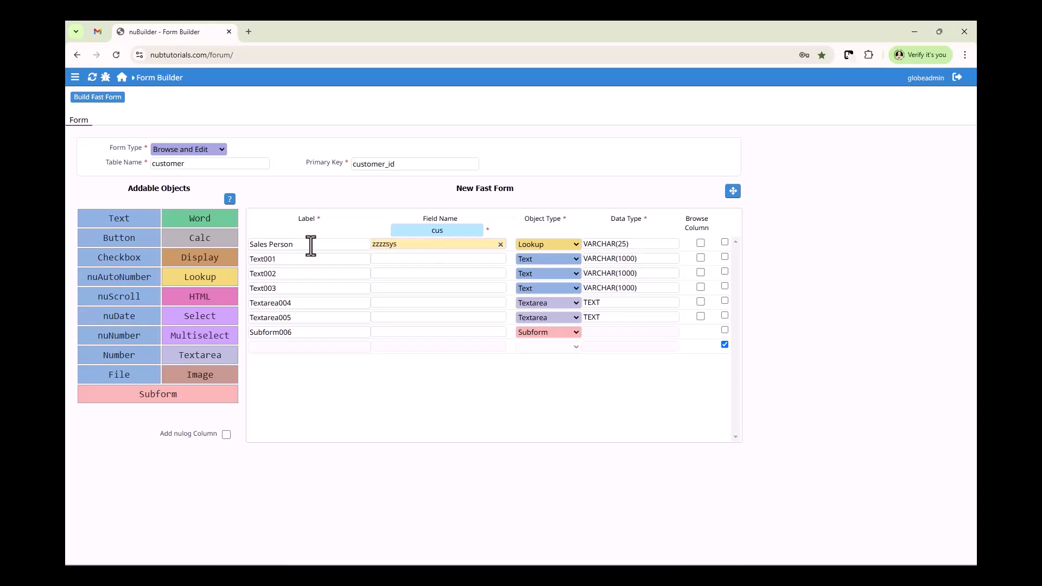
pyautogui.write('_user_id')
pyautogui.press('Tab')
pyautogui.press('Tab')
pyautogui.press('Tab')
pyautogui.press('Tab')
# Label the first text object of the customer form Name, keeping the generated field name.
pyautogui.write('Name')
pyautogui.press('Tab')
pyautogui.press('Tab')
pyautogui.press('Tab')
pyautogui.press('Tab')
pyautogui.press('Tab')
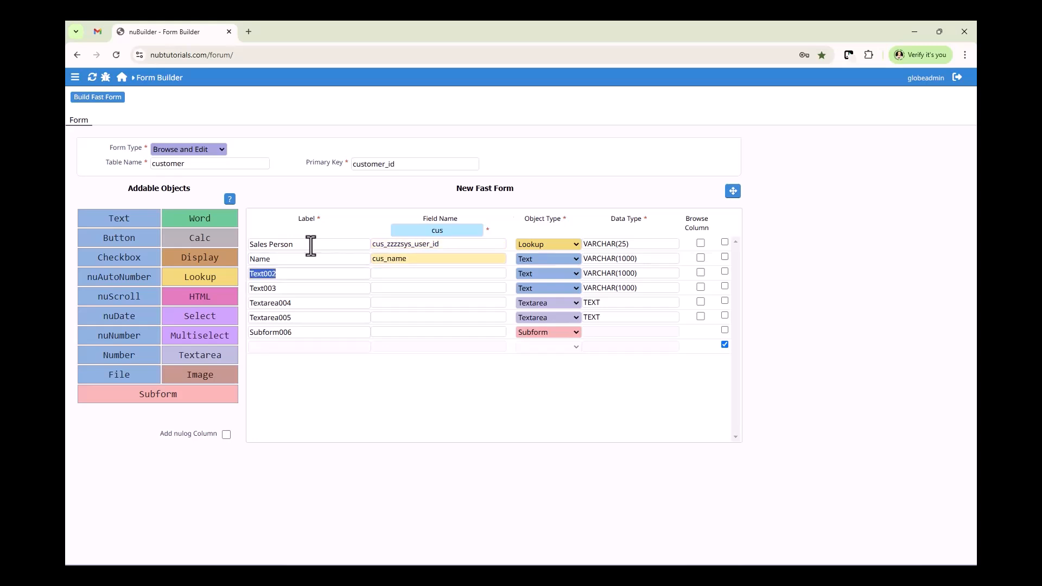
# Label the second text object of the customer form Phone with its generated field name.
pyautogui.write('Phone')
pyautogui.press('Tab')
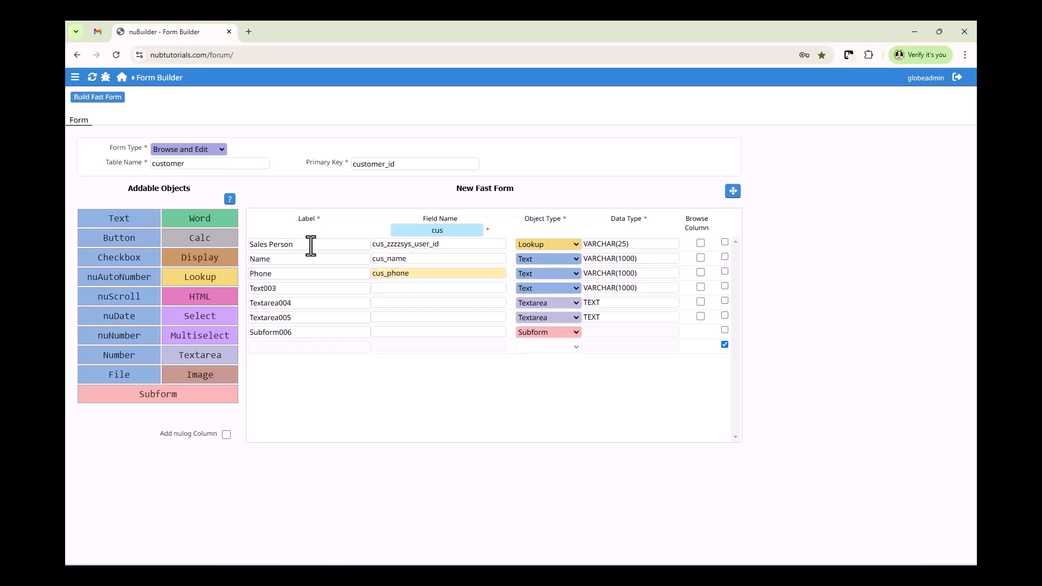
pyautogui.press('Tab')
# Label the third text object of the customer form Email with its generated field name.
pyautogui.write('Ema')
pyautogui.press('Tab')
pyautogui.press('Tab')
pyautogui.press('Tab')
pyautogui.press('Tab')
pyautogui.press('Tab')
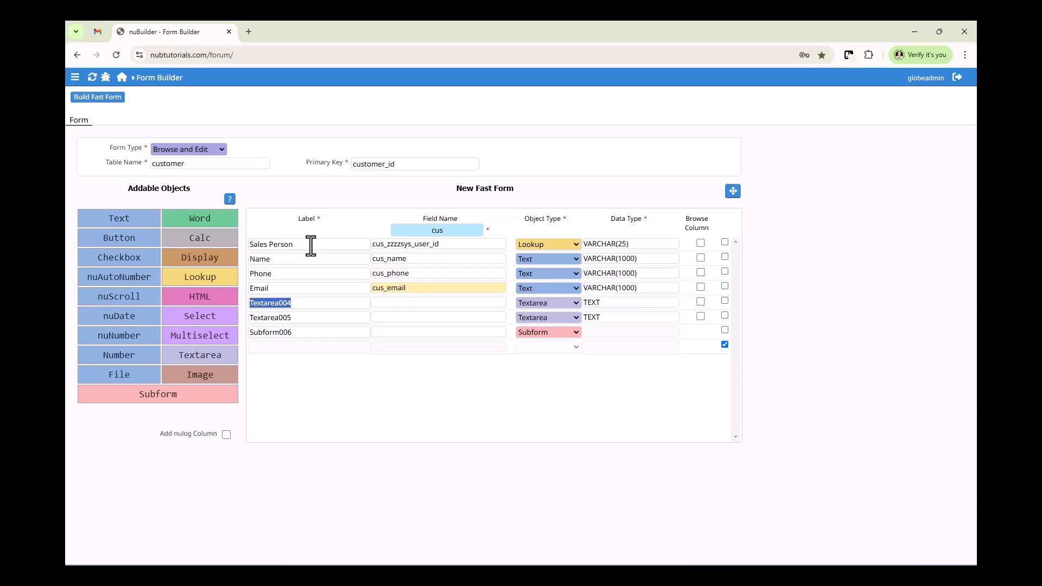
# Label the first textarea object of the customer form Address with its generated field name.
pyautogui.press('Tab')
pyautogui.press('Tab')
pyautogui.hotkey('shift', 'Tab')
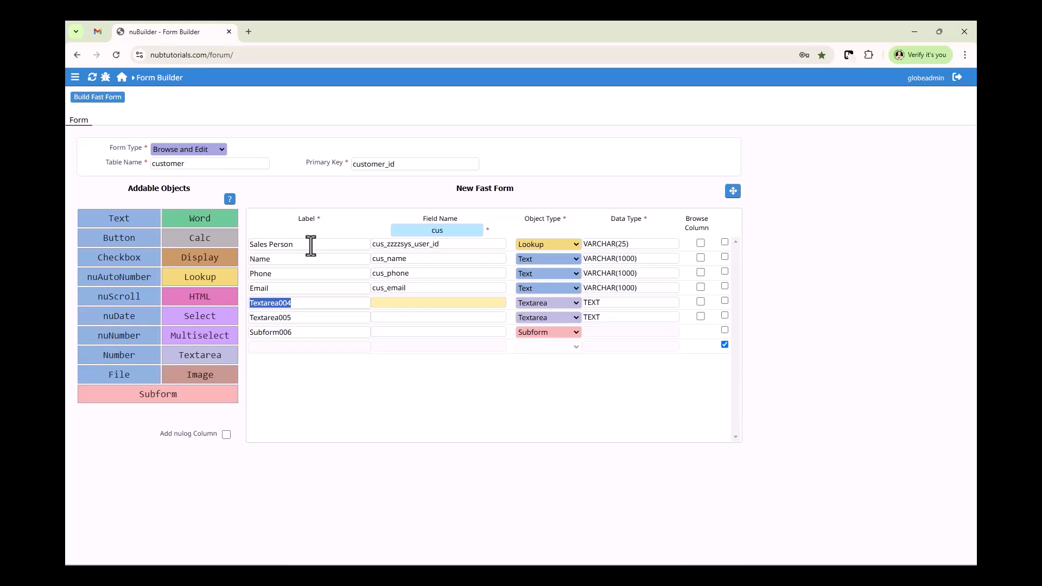
pyautogui.write('Address')
pyautogui.press('Tab')
pyautogui.press('Tab')
pyautogui.press('Tab')
pyautogui.press('Tab')
pyautogui.press('Tab')
pyautogui.press('Tab')
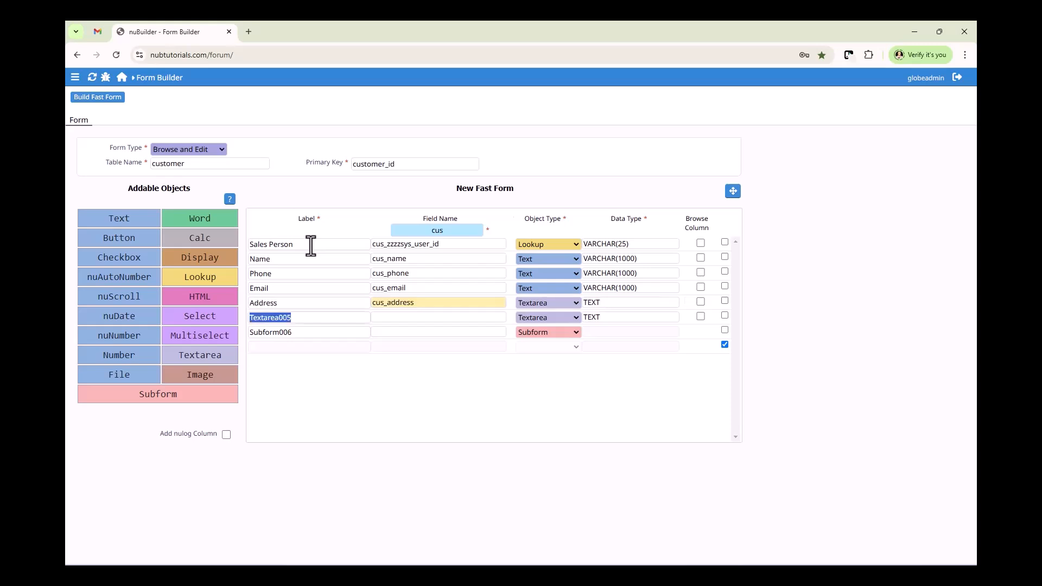
# Label the second textarea object of the customer form Notes with its generated field name.
pyautogui.write('Notes')
pyautogui.press('Tab')
pyautogui.press('Tab')
pyautogui.press('Tab')
pyautogui.press('Tab')
pyautogui.press('Tab')
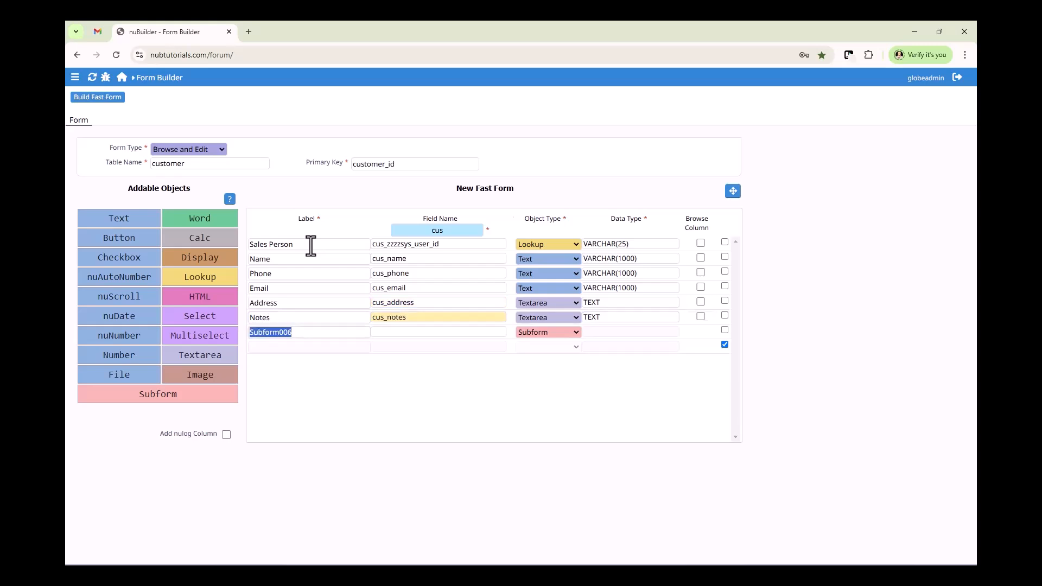
# Label the subform object Contacts and include Sales Person, Name, Phone and Email as browse columns.
pyautogui.write('Contacts')
pyautogui.press('Tab')
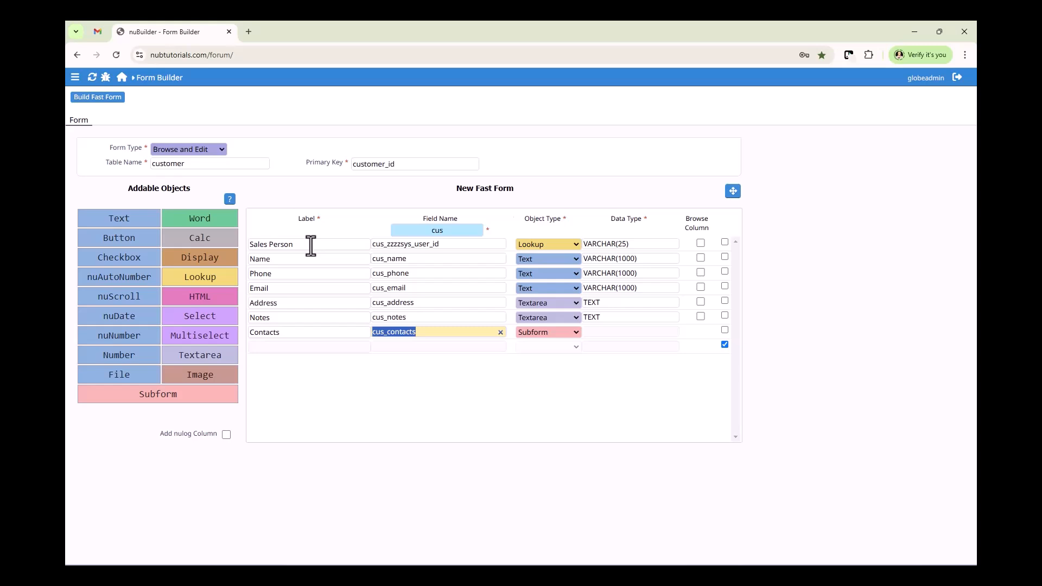
pyautogui.press('Tab')
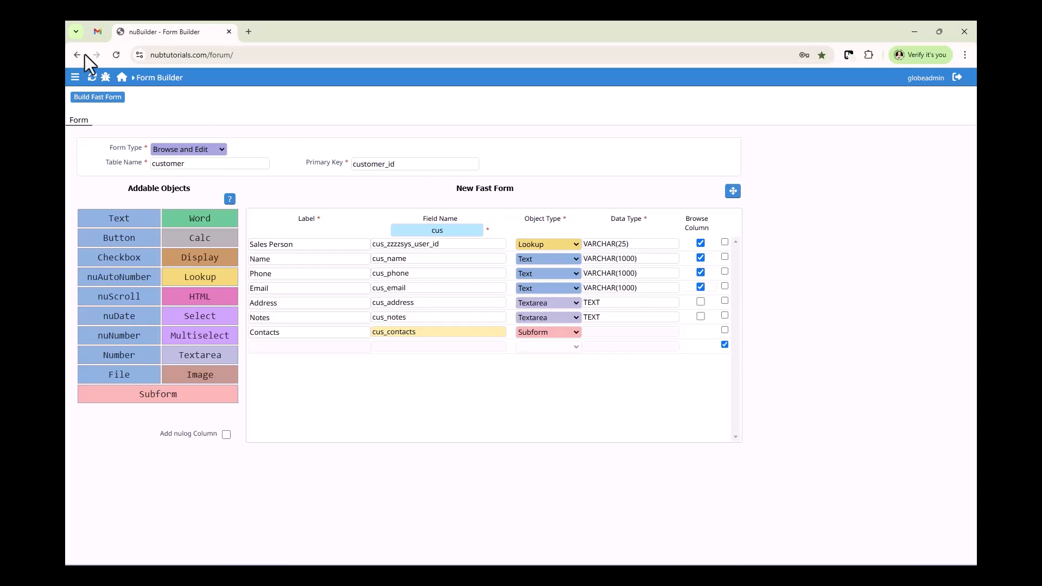
# Build the customer fast form and open the new Customer form from the user home Fast Forms.
pyautogui.click(101, 101)
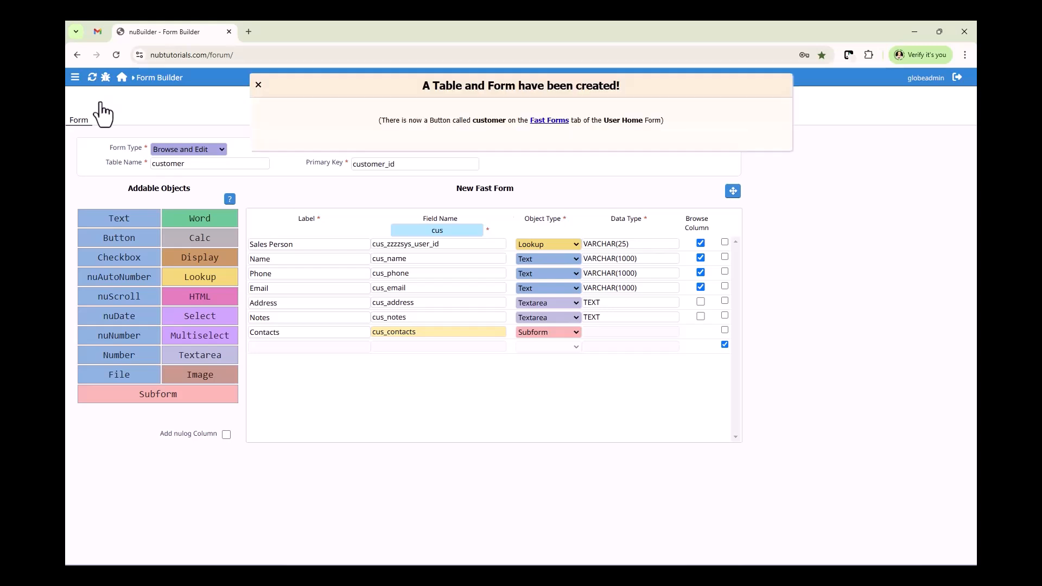
pyautogui.click(549, 121)
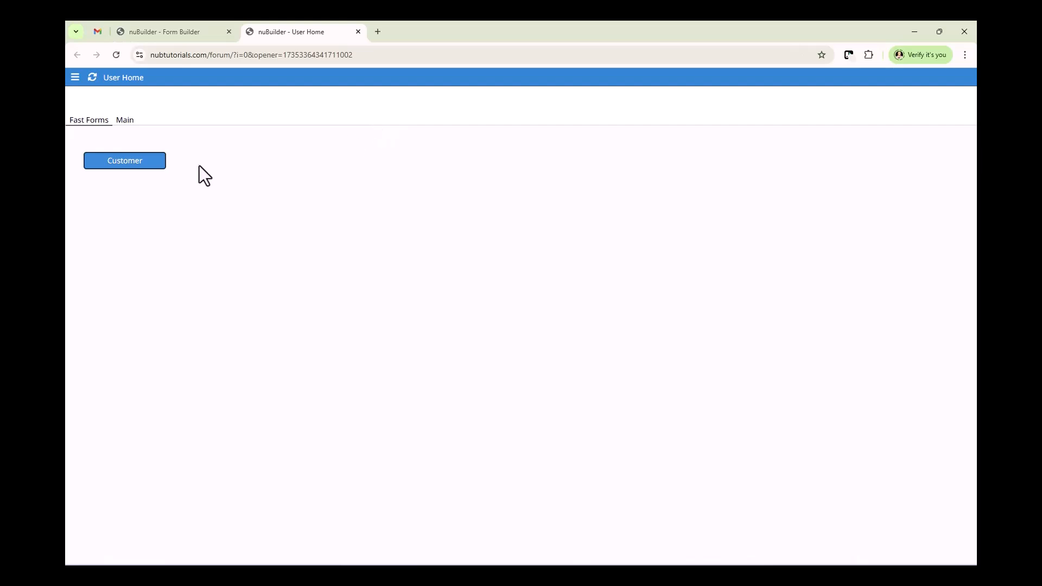
pyautogui.click(130, 162)
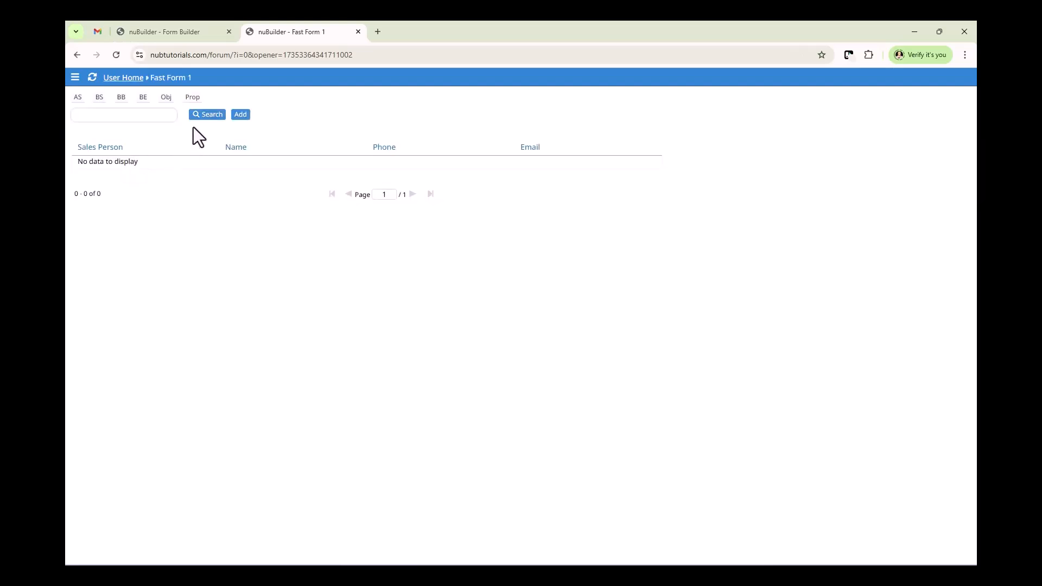
# In the new form's properties, set the code to CUS and the description to Customer, and save the record.
pyautogui.click(190, 101)
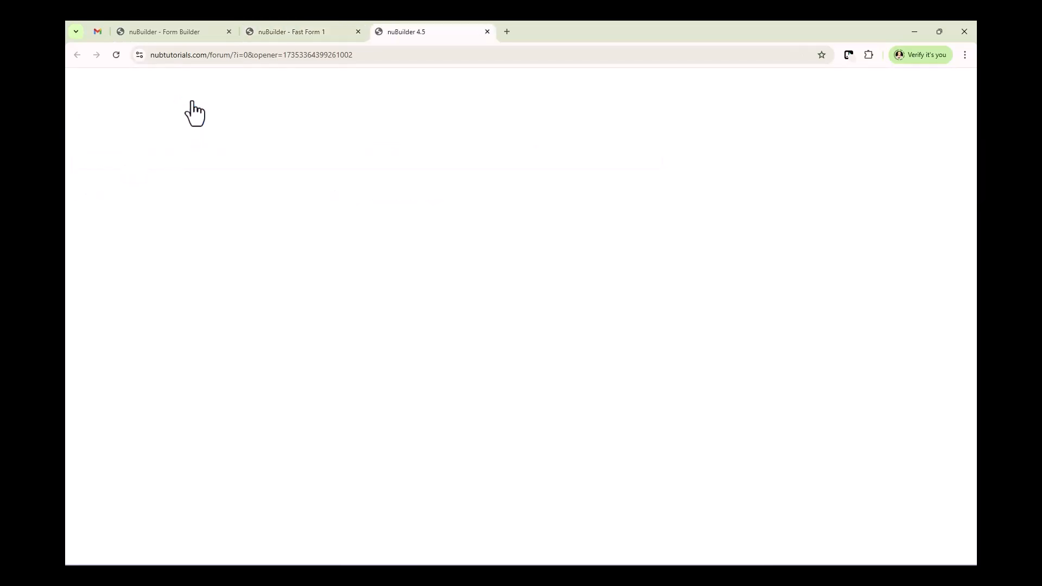
pyautogui.doubleClick(200, 172)
pyautogui.write('C')
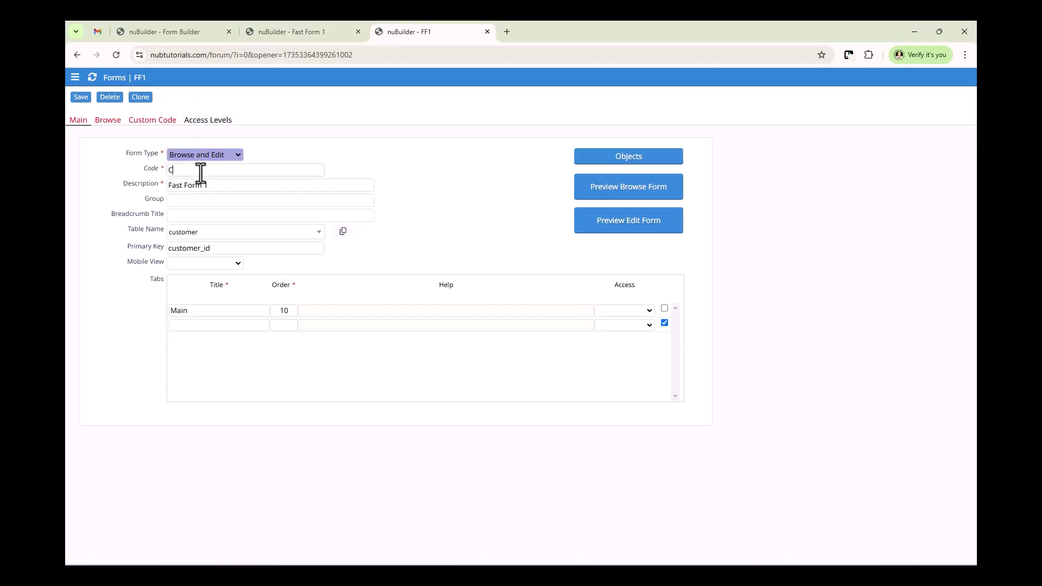
pyautogui.write('US')
pyautogui.press('Tab')
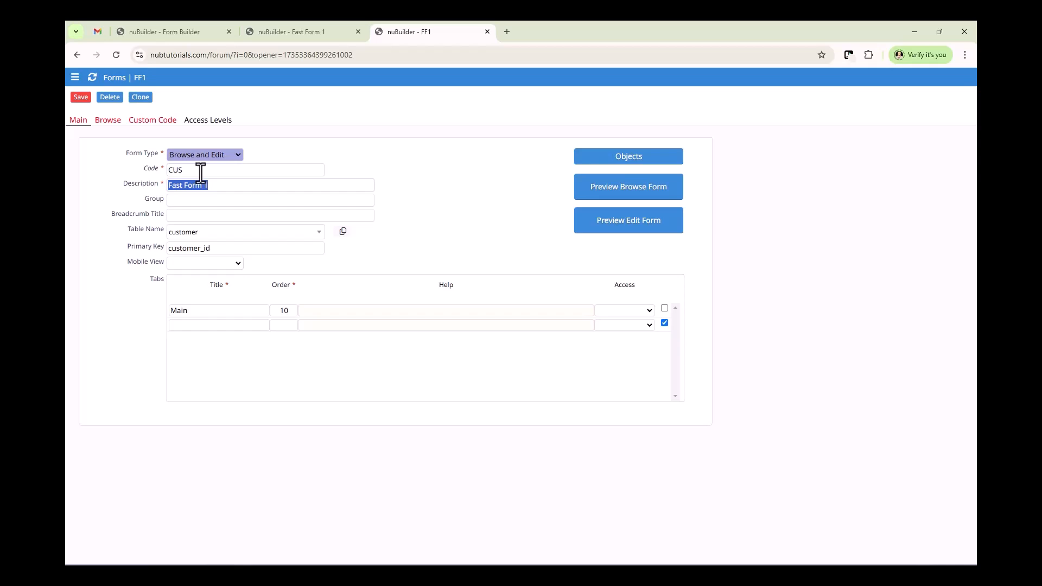
pyautogui.write('Customer')
pyautogui.press('Tab')
pyautogui.click(81, 97)
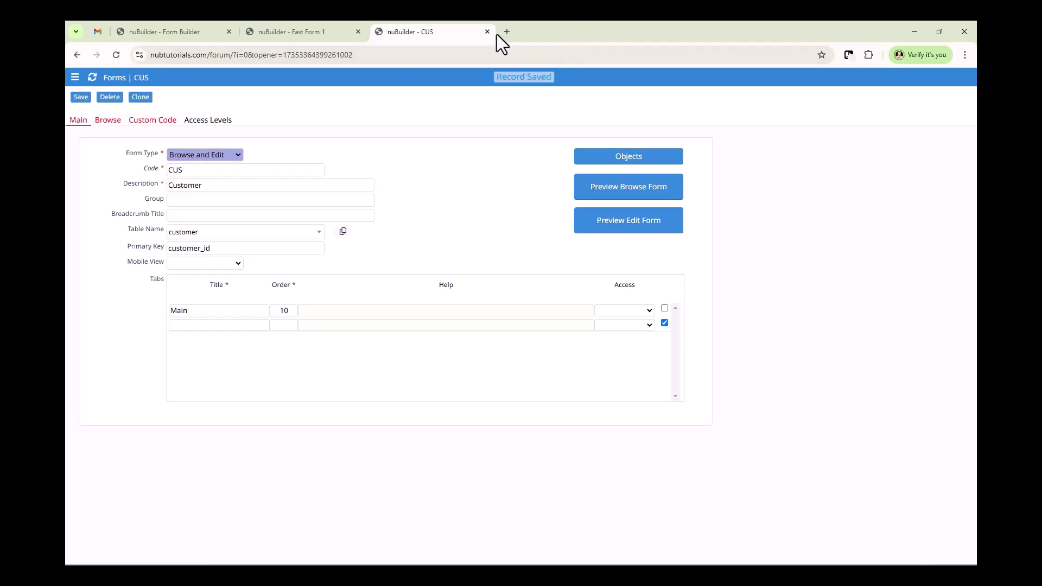
# Close the extra form pages and start a new fast form from the home screen.
pyautogui.click(358, 31)
pyautogui.click(358, 31)
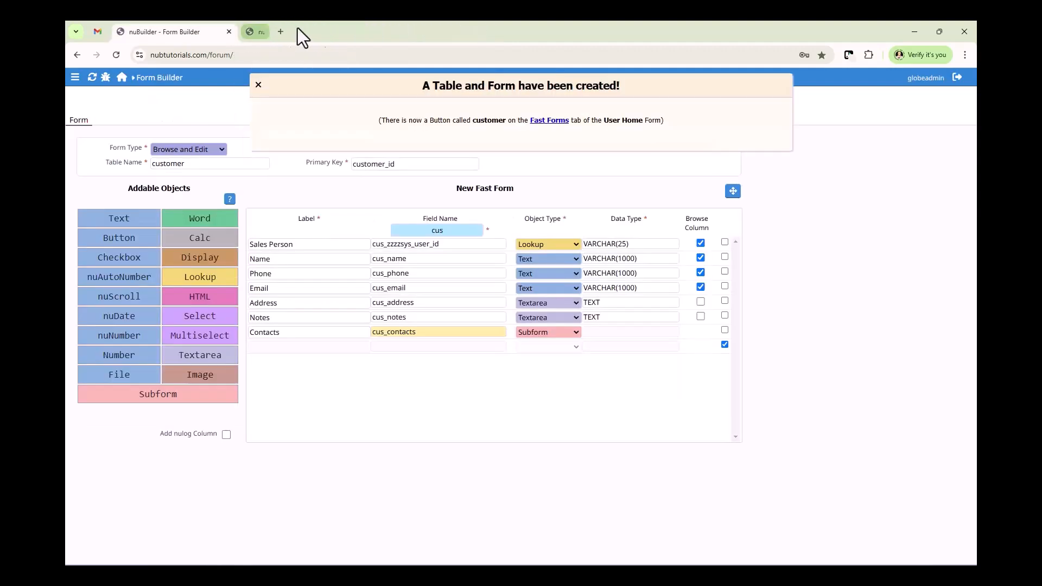
pyautogui.click(121, 77)
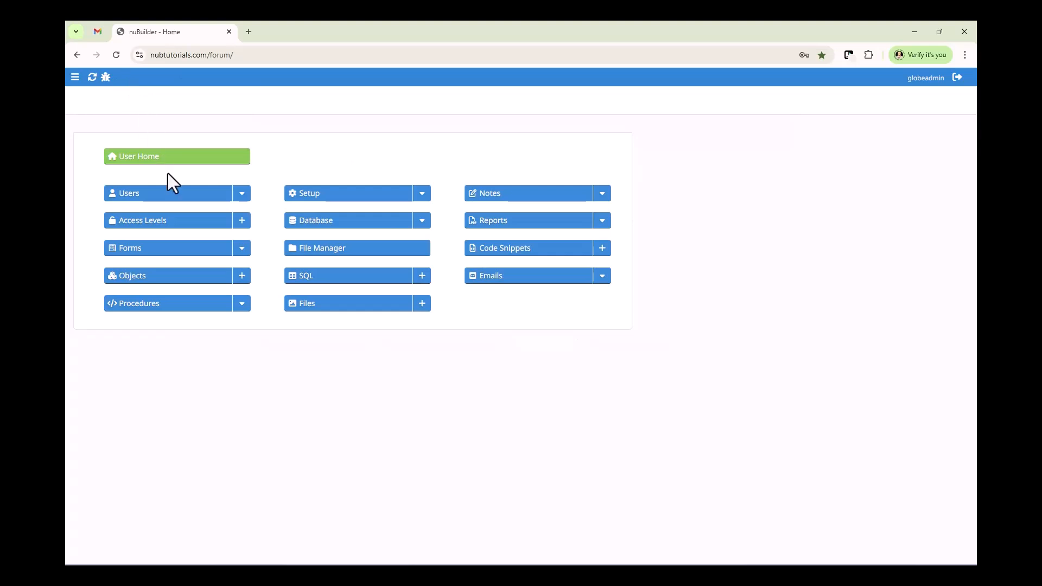
pyautogui.click(241, 248)
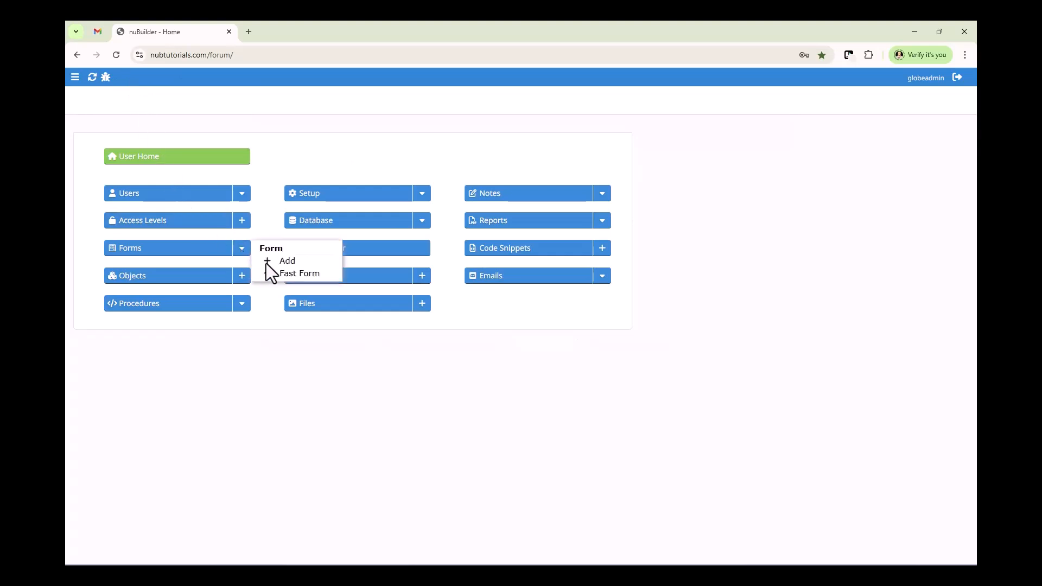
pyautogui.click(300, 275)
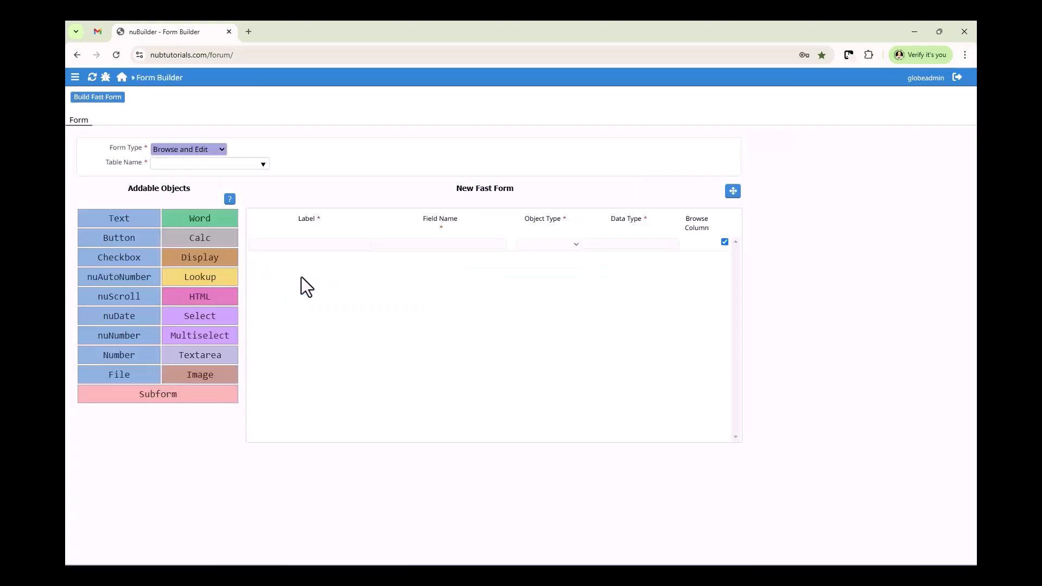
# Set the new fast form's table name to contact and its field name prefix to con.
pyautogui.write('co')
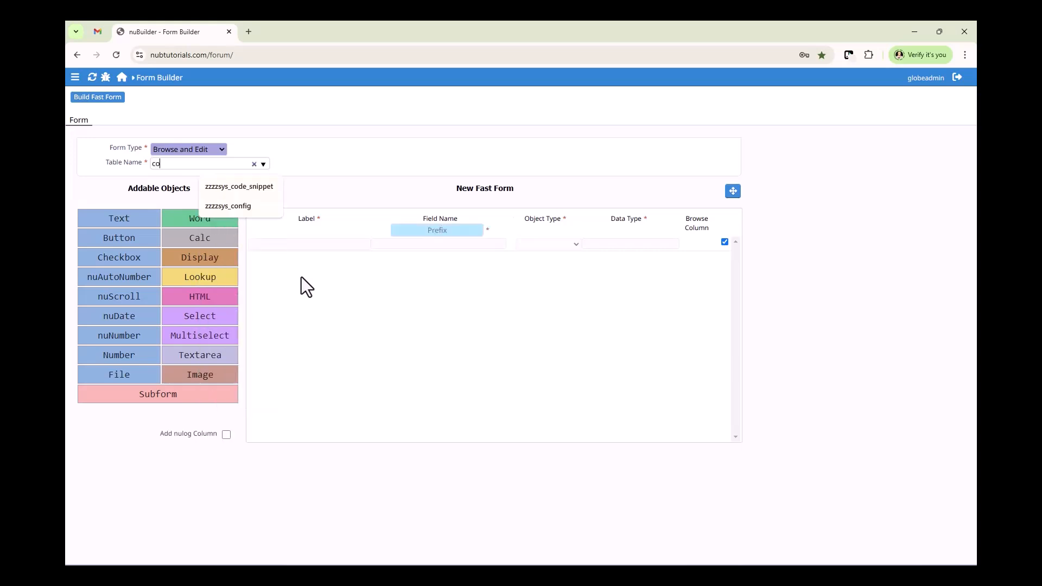
pyautogui.write('ntact')
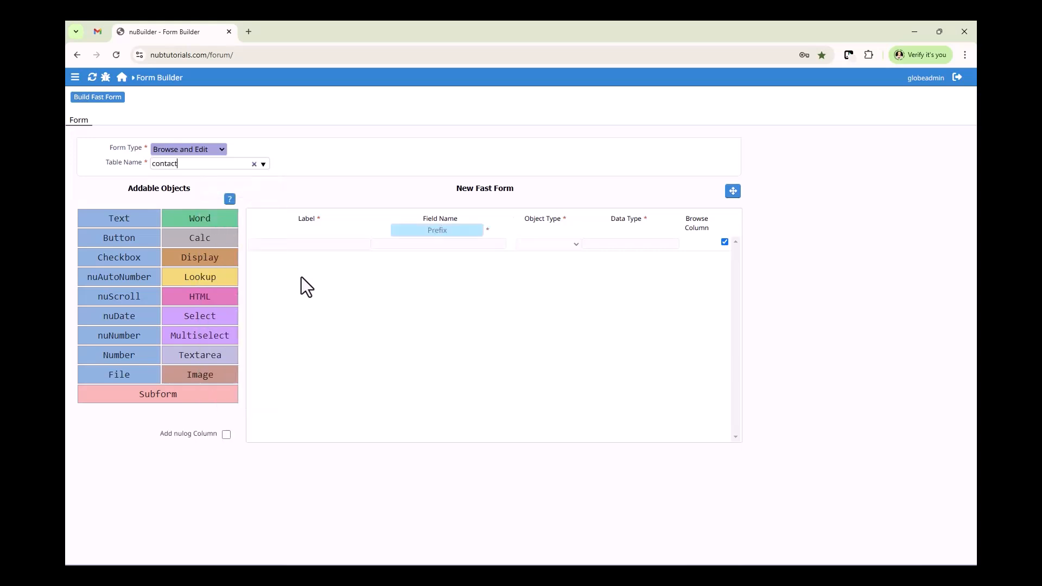
pyautogui.press('Tab')
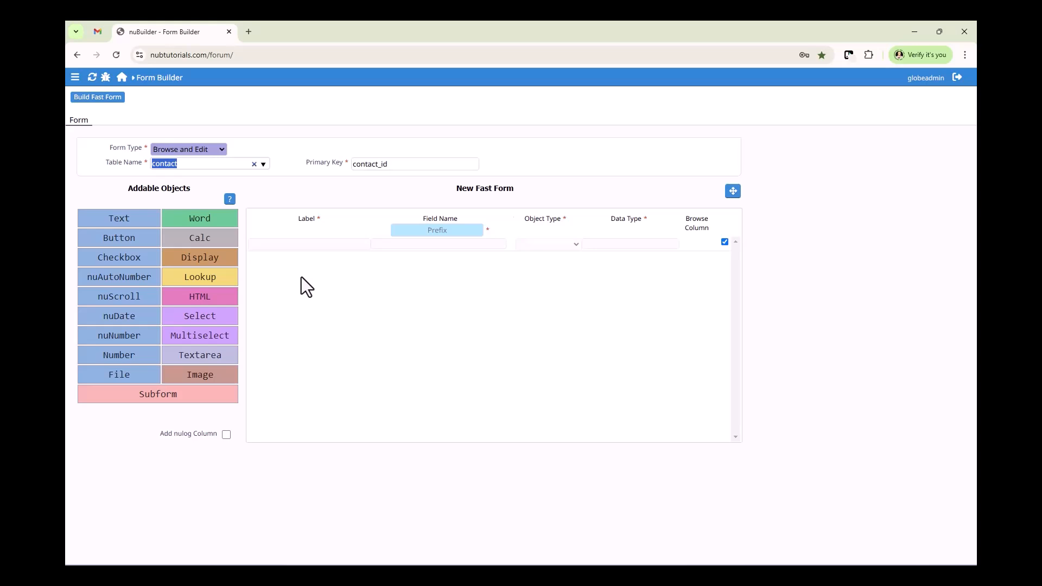
pyautogui.press('Tab')
pyautogui.write('con')
# Add one lookup, three text, one textarea and one subform object to the contact form.
pyautogui.click(210, 283)
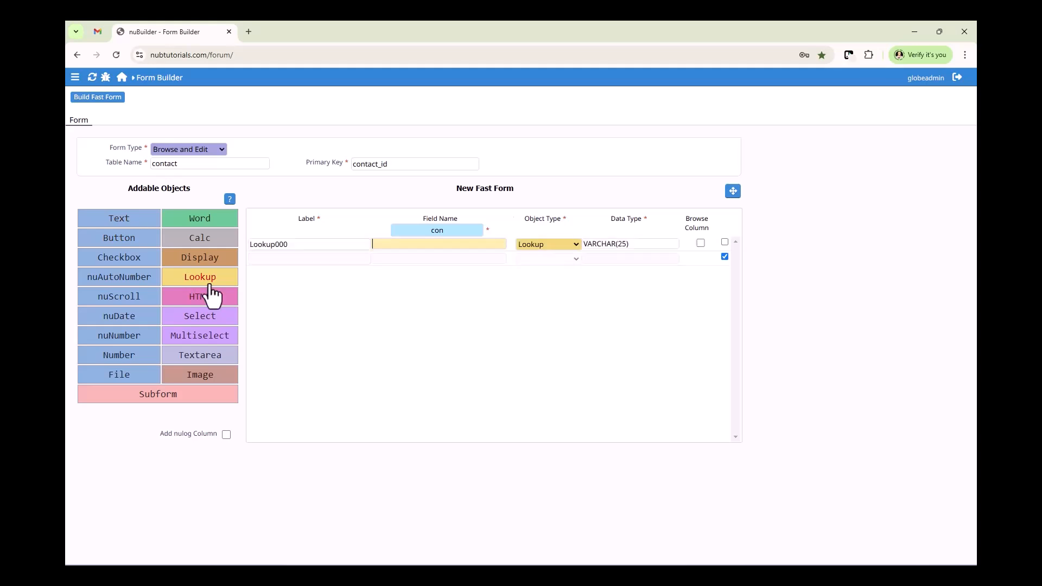
pyautogui.click(114, 231)
pyautogui.click(113, 220)
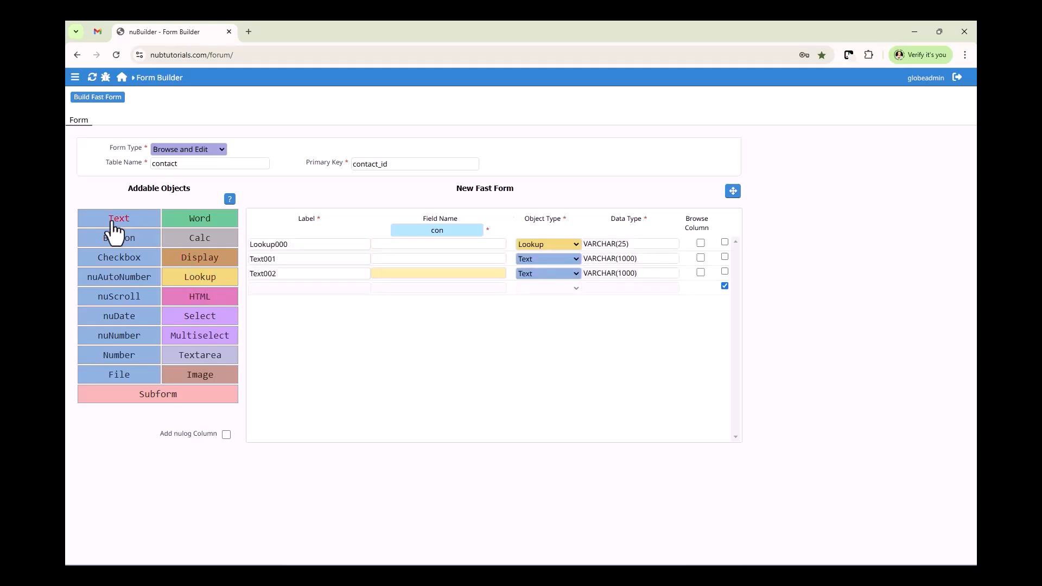
pyautogui.click(113, 220)
pyautogui.click(204, 362)
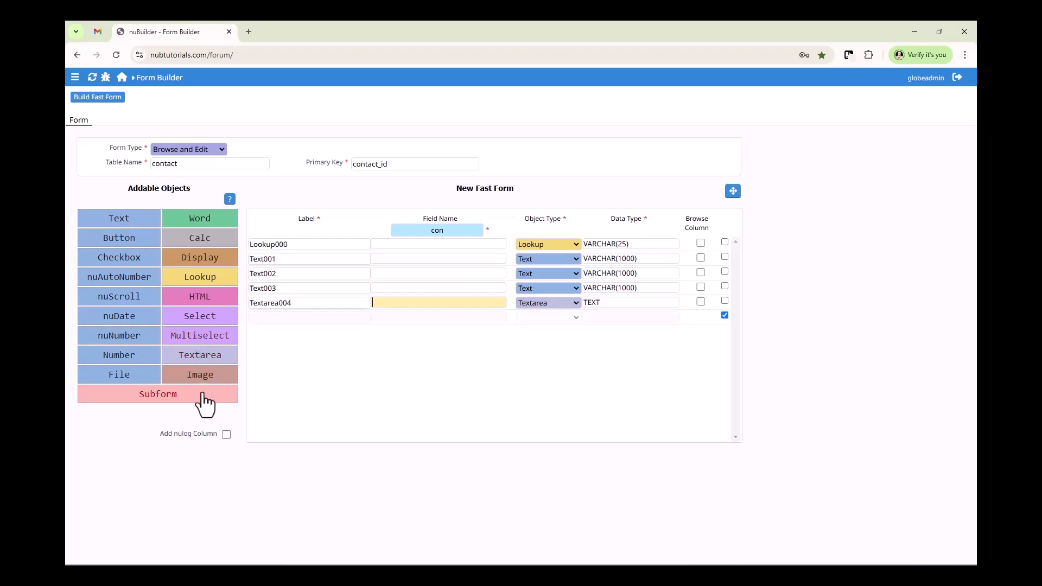
pyautogui.click(202, 396)
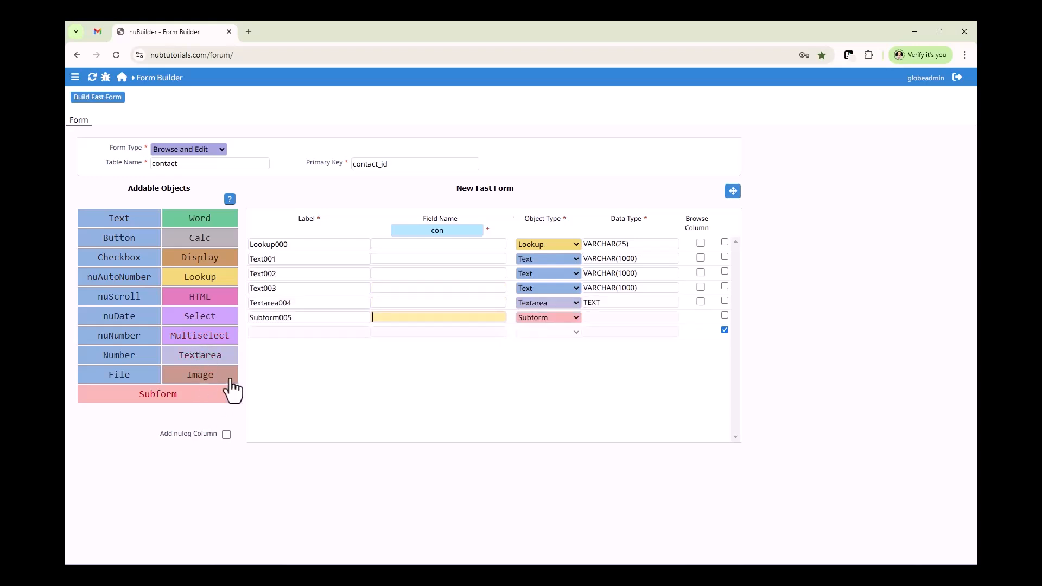
# Label the lookup object Customer and set its field name to con_customer_id.
pyautogui.doubleClick(333, 245)
pyautogui.write('Customer')
pyautogui.press('Tab')
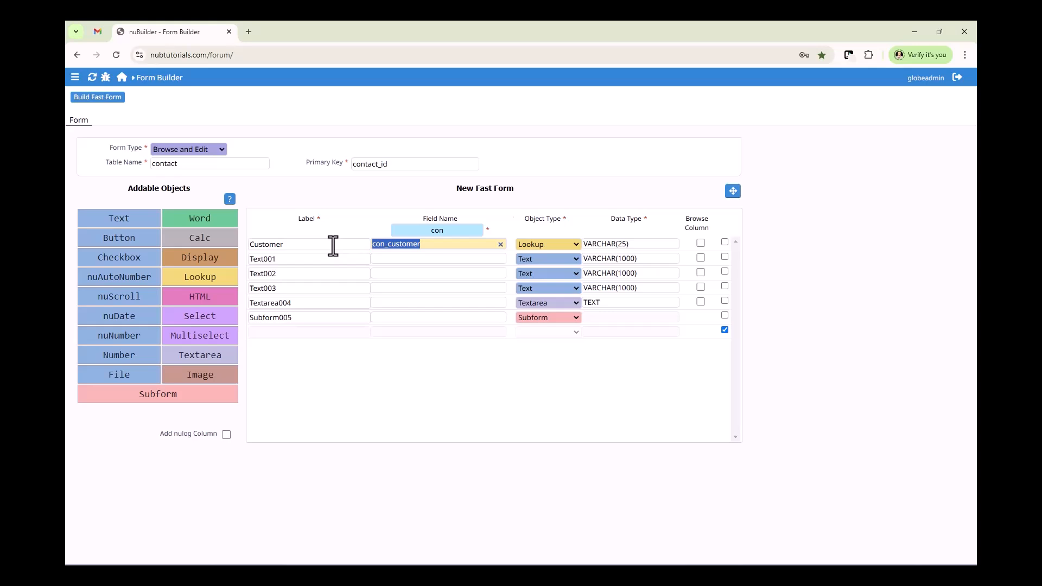
pyautogui.press('End')
pyautogui.write('_id')
pyautogui.press('Tab')
pyautogui.press('Tab')
pyautogui.press('Tab')
pyautogui.press('Tab')
pyautogui.press('Tab')
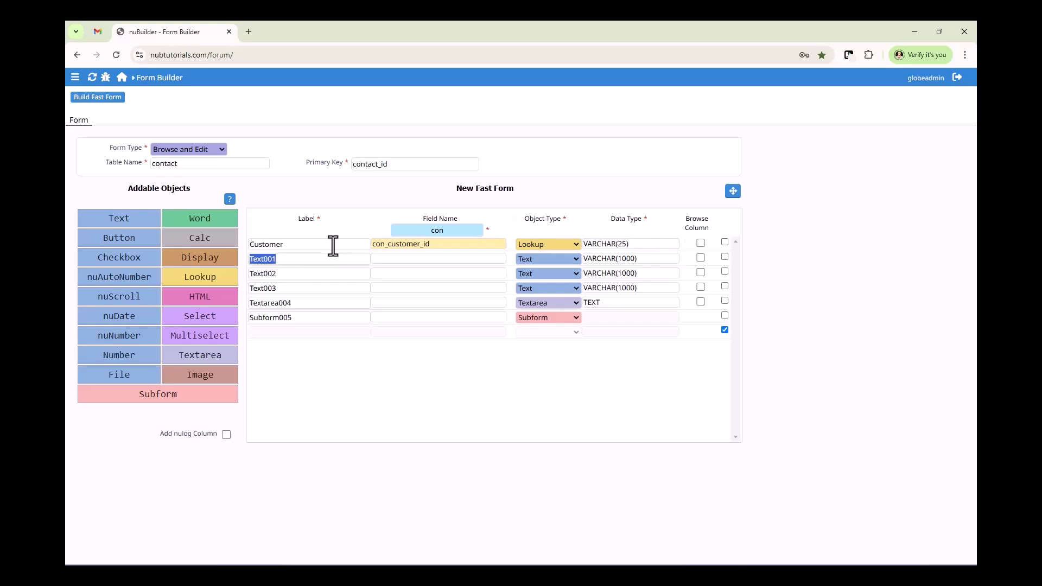
# Label the first text object of the contact form Name with its generated field name.
pyautogui.write('Name')
pyautogui.press('Tab')
pyautogui.press('Tab')
pyautogui.press('Tab')
pyautogui.press('Tab')
pyautogui.press('Tab')
pyautogui.press('Tab')
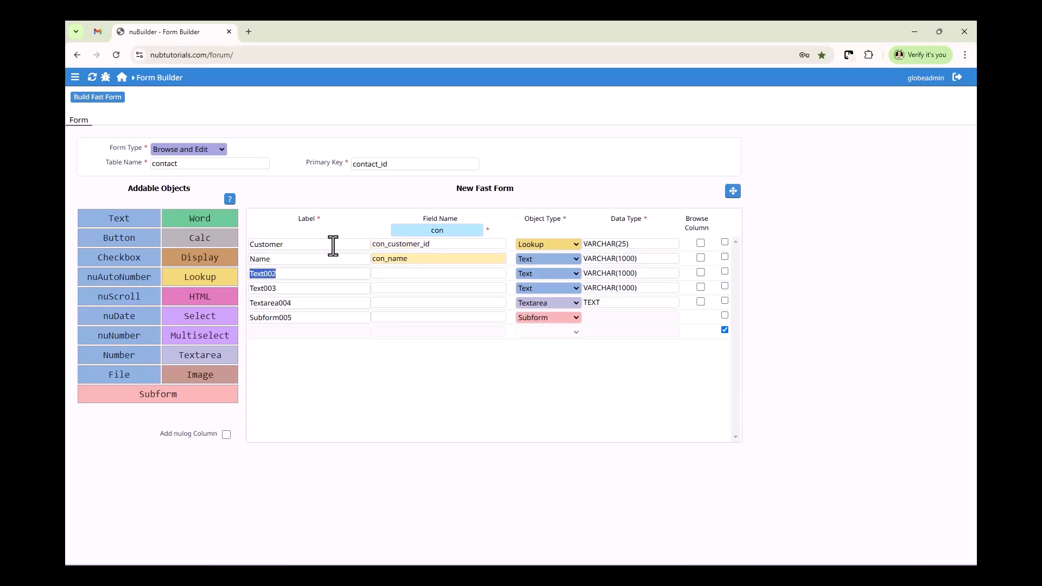
# Label the second text object of the contact form Phone with its generated field name.
pyautogui.write('Phone')
pyautogui.press('Tab')
pyautogui.press('Tab')
pyautogui.press('Tab')
pyautogui.press('Tab')
pyautogui.press('Tab')
pyautogui.press('Tab')
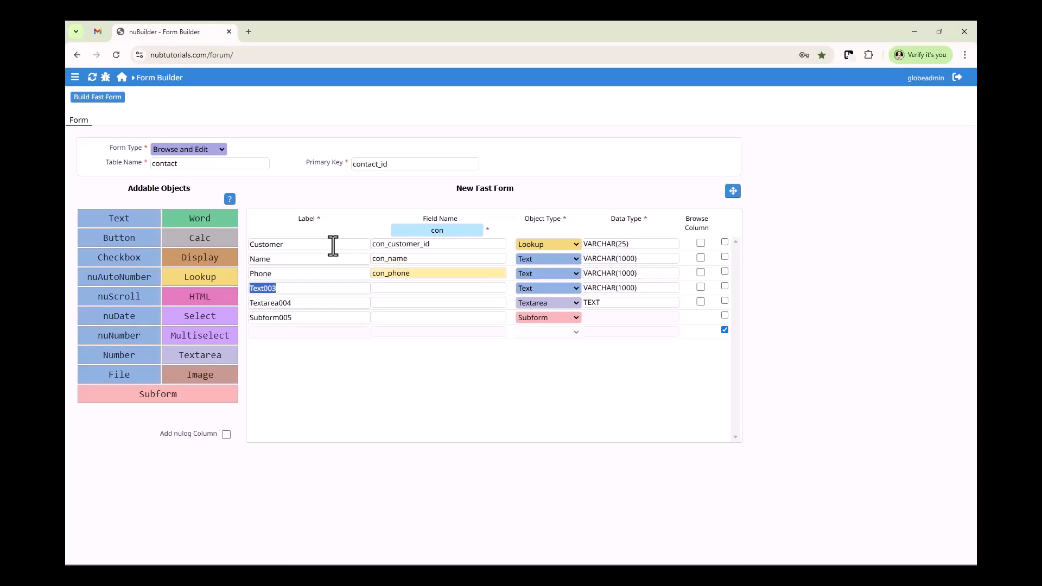
# Label the third text object of the contact form Email with its generated field name.
pyautogui.write('Ema')
pyautogui.press('Tab')
pyautogui.press('Tab')
pyautogui.press('Tab')
pyautogui.press('Tab')
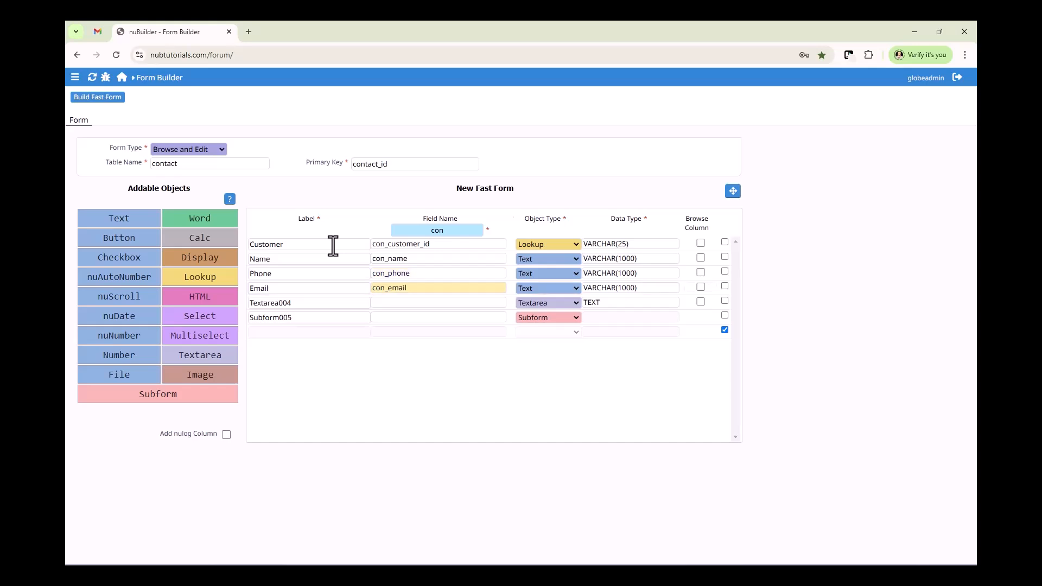
pyautogui.press('Tab')
# Label the textarea object of the contact form Notes with its generated field name.
pyautogui.write('Notes')
pyautogui.press('Tab')
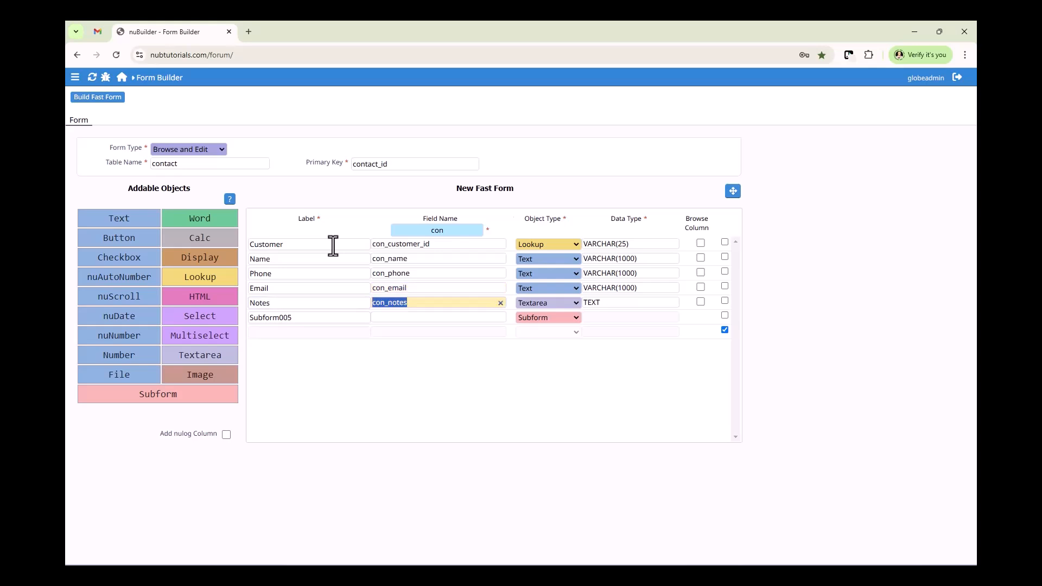
pyautogui.press('Tab')
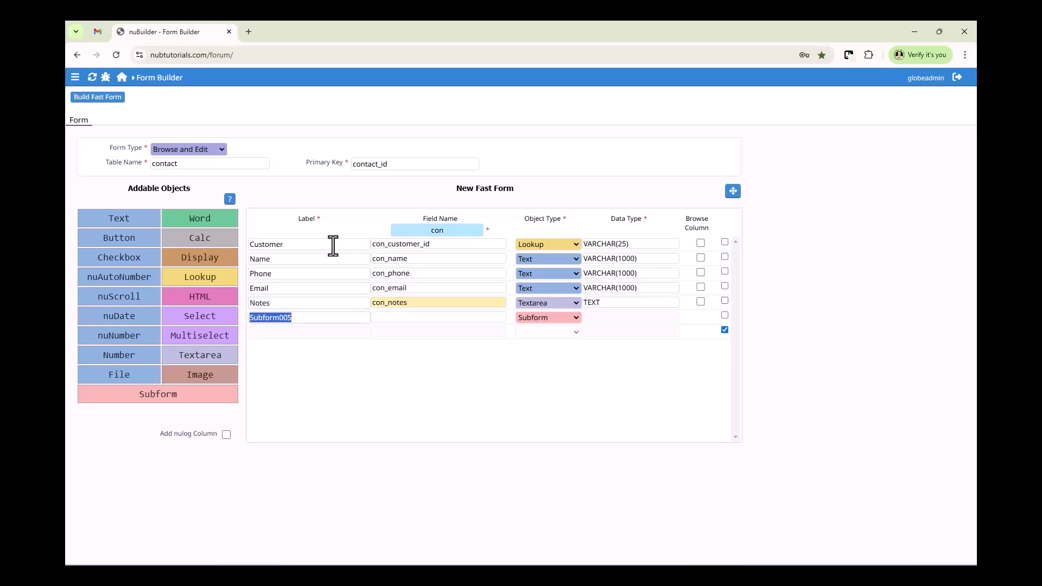
# Label the subform object Tasks, show Customer, Name, Phone and Email as browse columns, and build the contact form.
pyautogui.write('Tasks')
pyautogui.press('Tab')
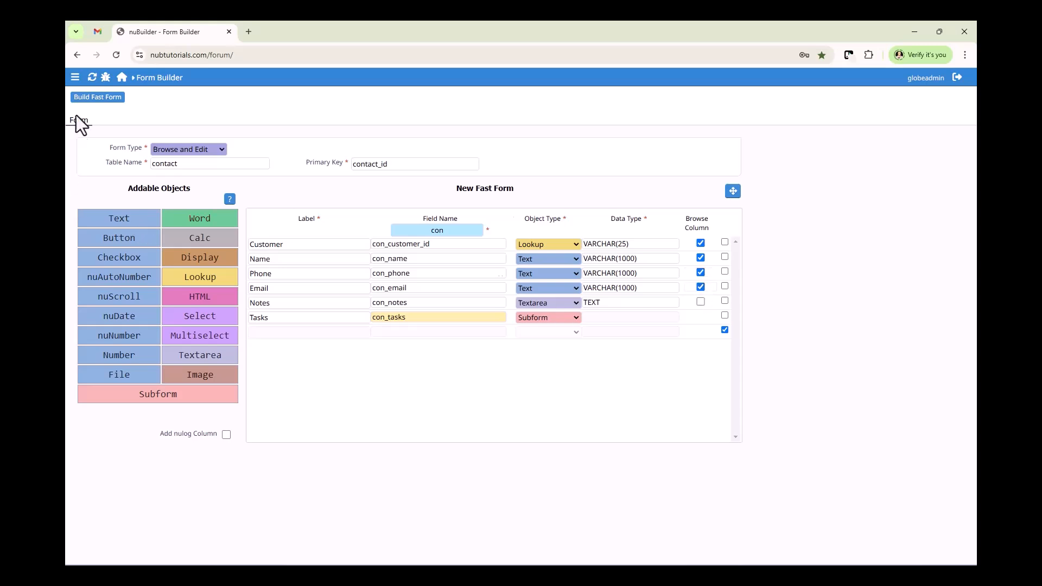
pyautogui.click(96, 97)
# Set the new contact form's code to CON and its description to Contact, save it, and close the extra browser tabs.
pyautogui.click(539, 122)
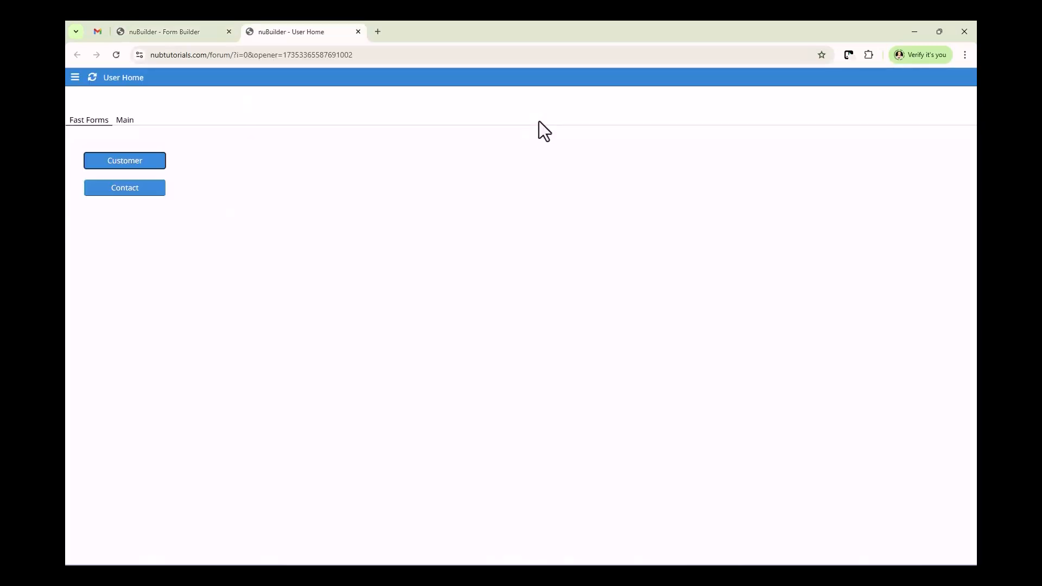
pyautogui.click(119, 192)
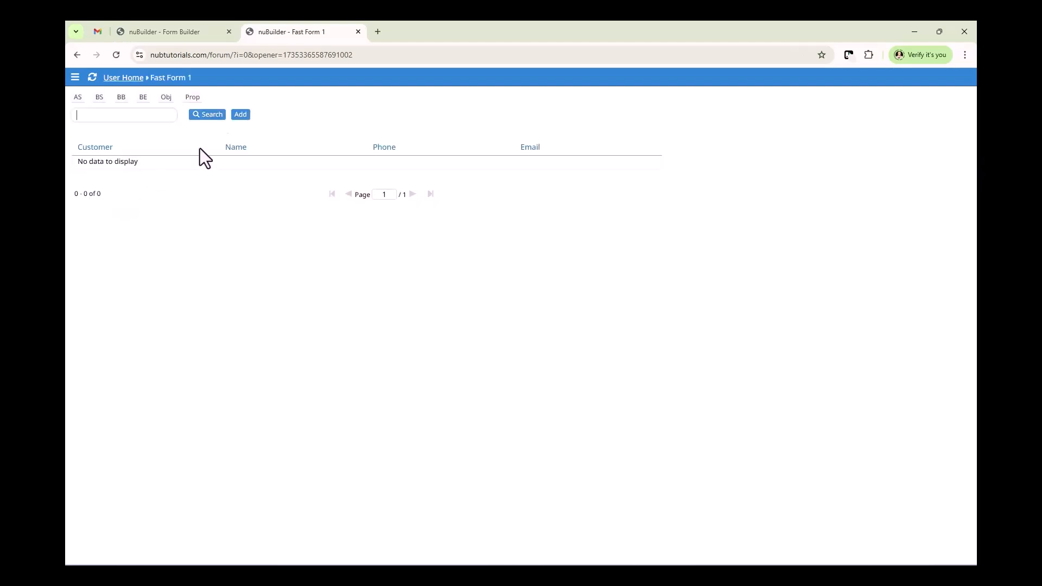
pyautogui.click(191, 99)
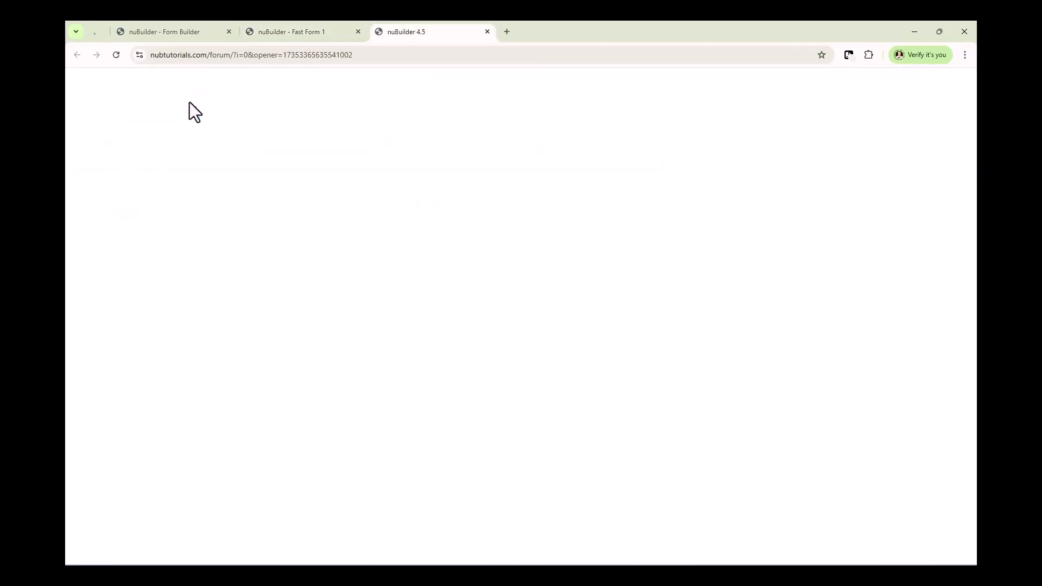
pyautogui.doubleClick(197, 173)
pyautogui.write('CON')
pyautogui.press('Tab')
pyautogui.write('Cont')
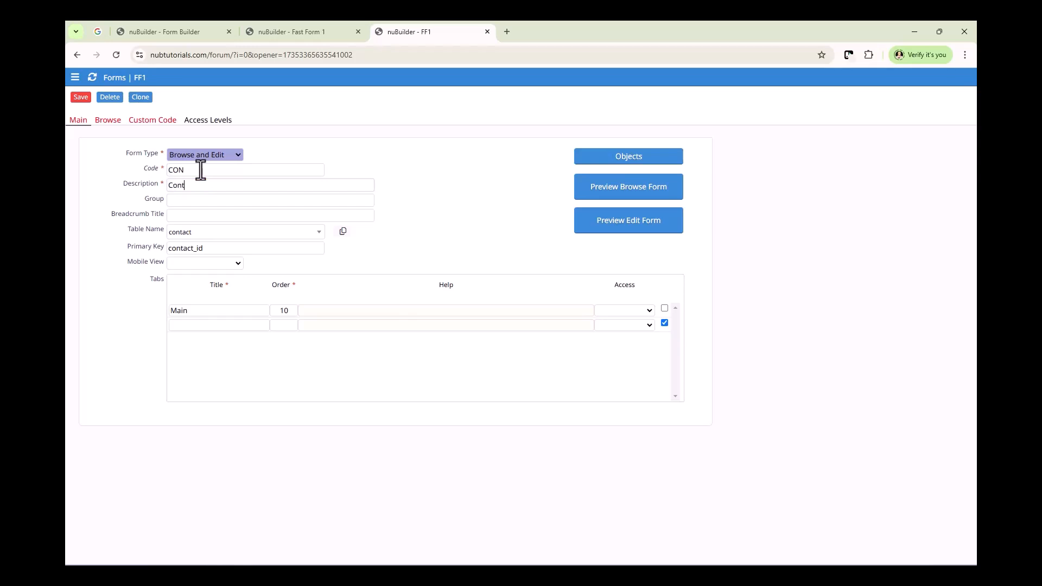
pyautogui.write('act')
pyautogui.click(81, 98)
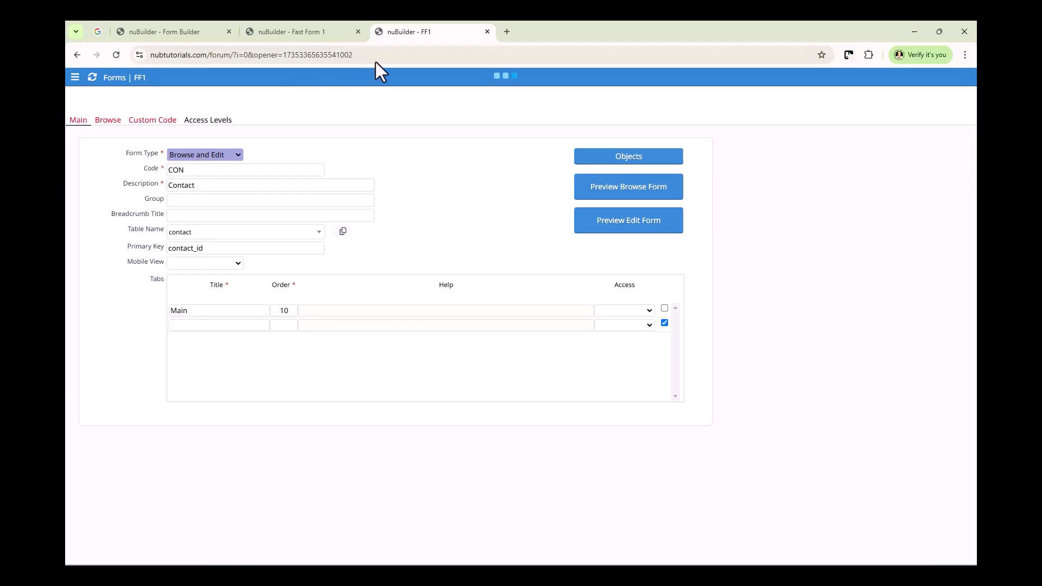
pyautogui.click(358, 32)
pyautogui.click(358, 31)
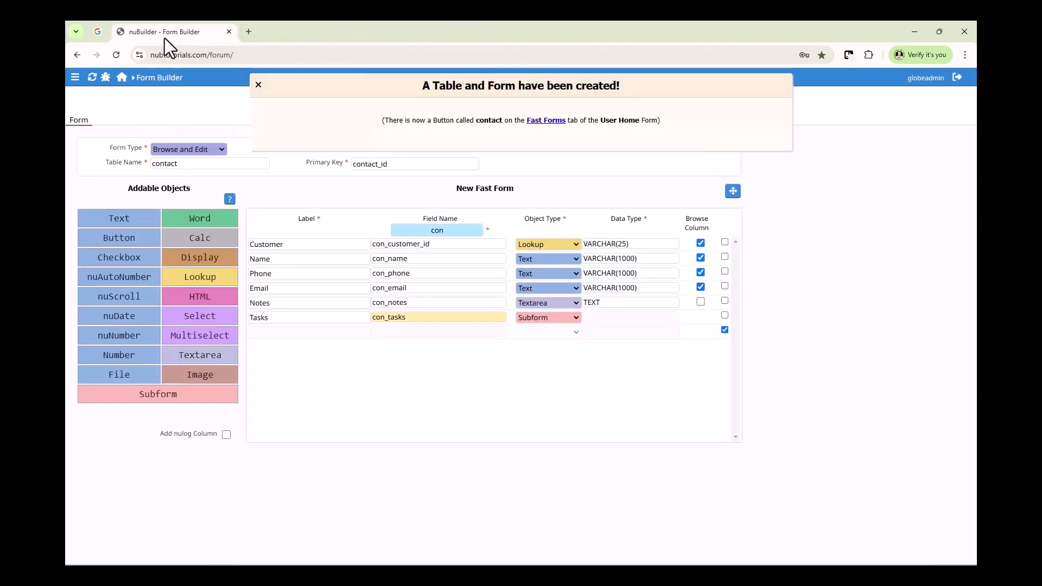
# Start a new fast form for the table task and set its form type to Subform.
pyautogui.click(121, 79)
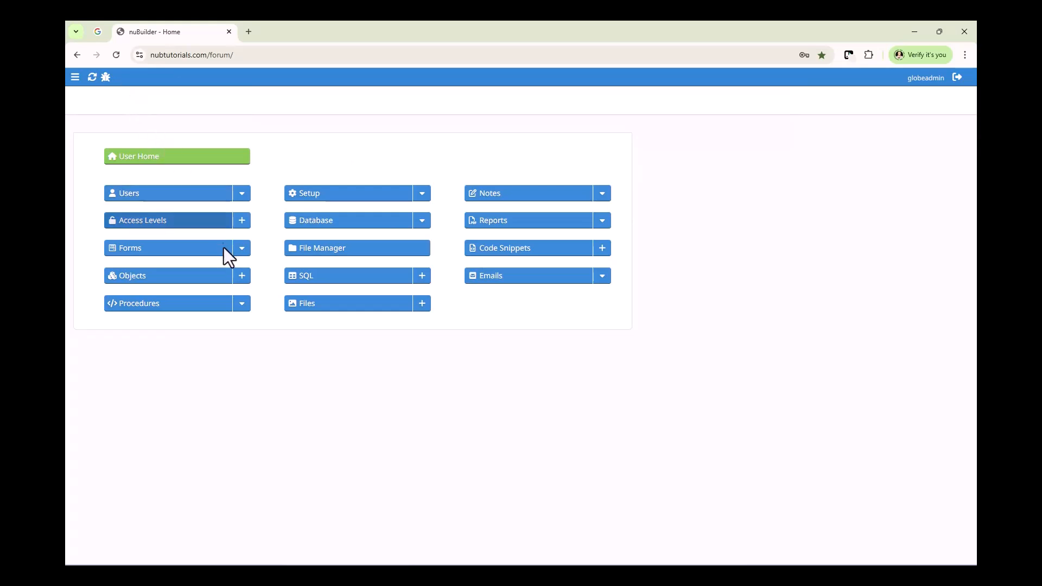
pyautogui.click(242, 250)
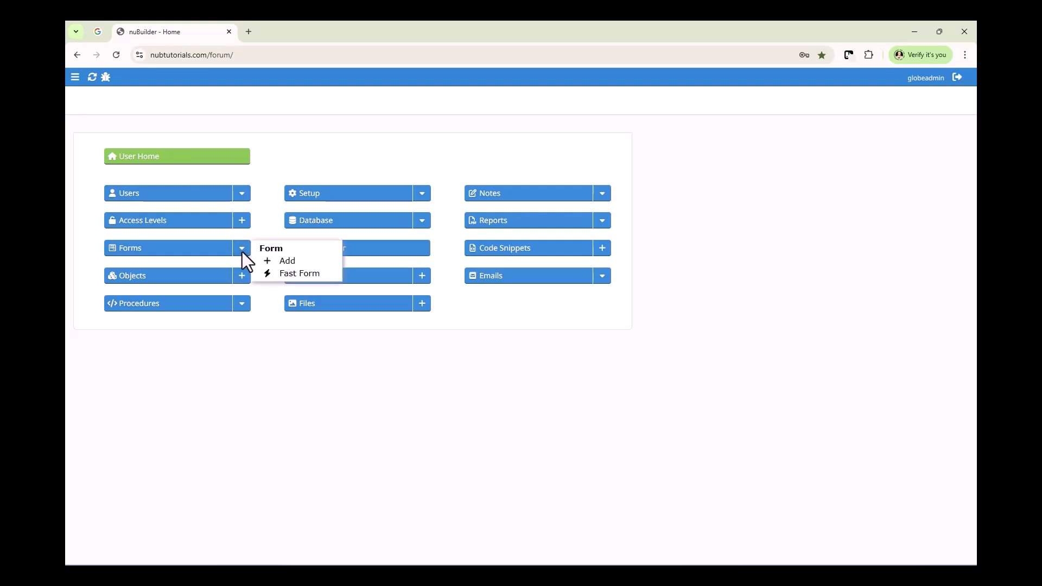
pyautogui.click(301, 276)
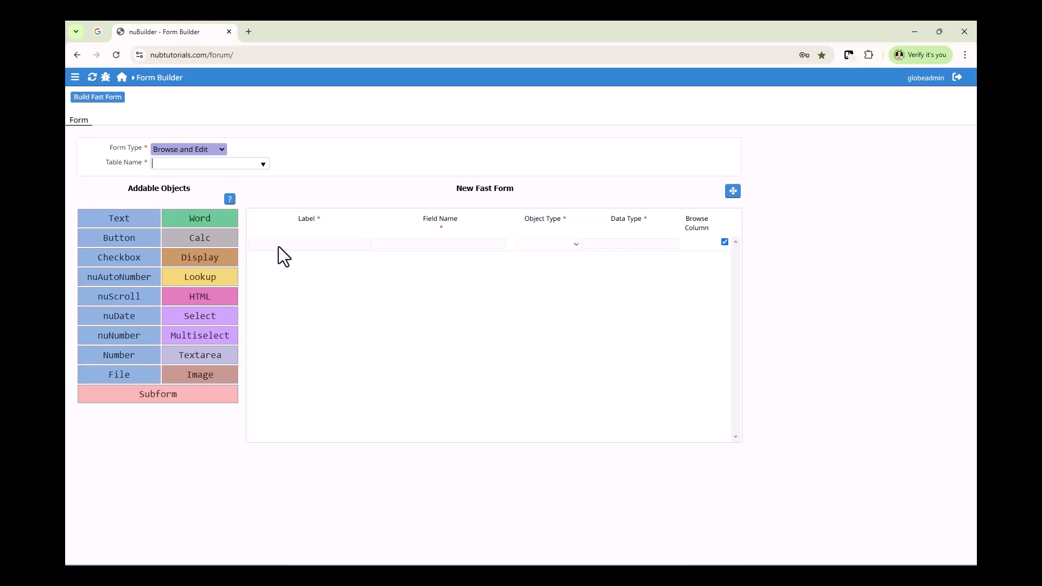
pyautogui.write('task')
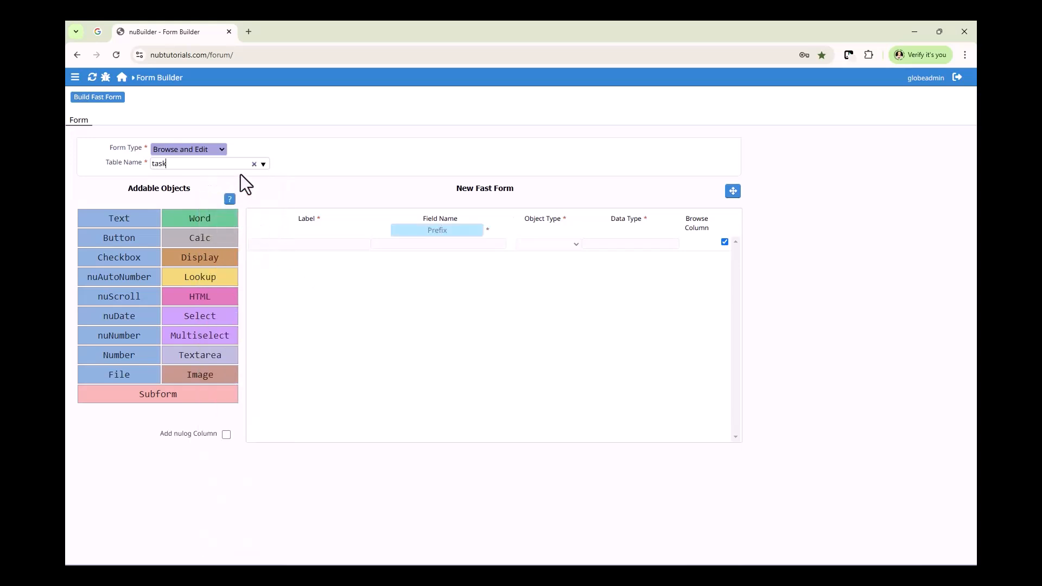
pyautogui.click(204, 147)
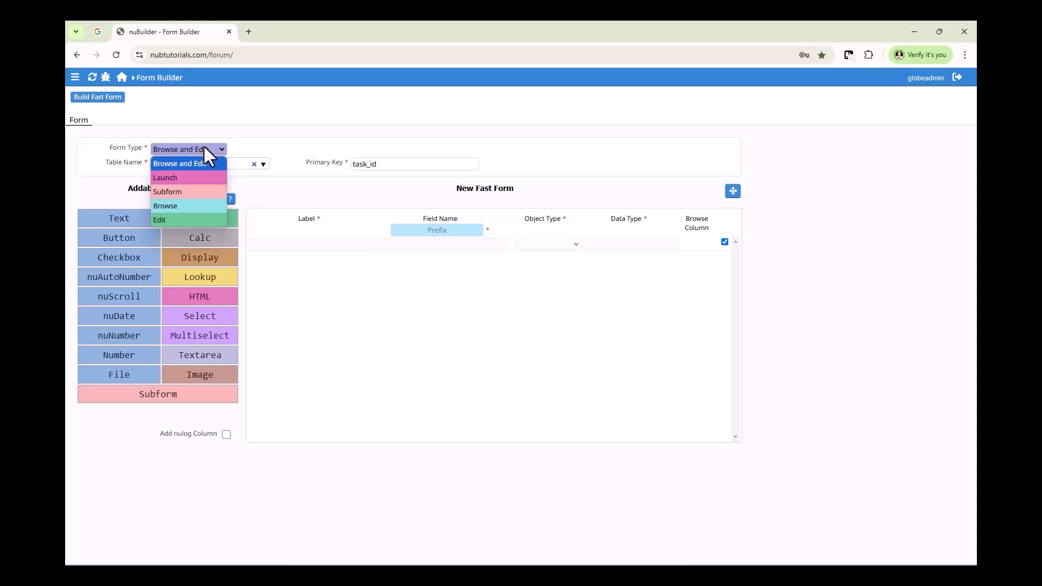
pyautogui.click(199, 192)
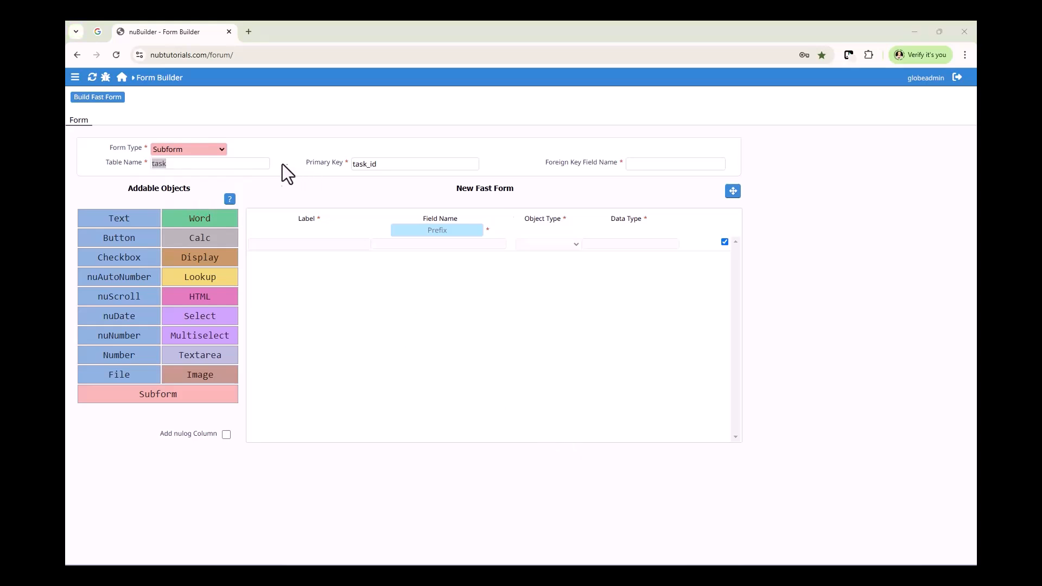
# Set the task subform's field name prefix to tas and its foreign key field name to tas_contact_id.
pyautogui.click(164, 163)
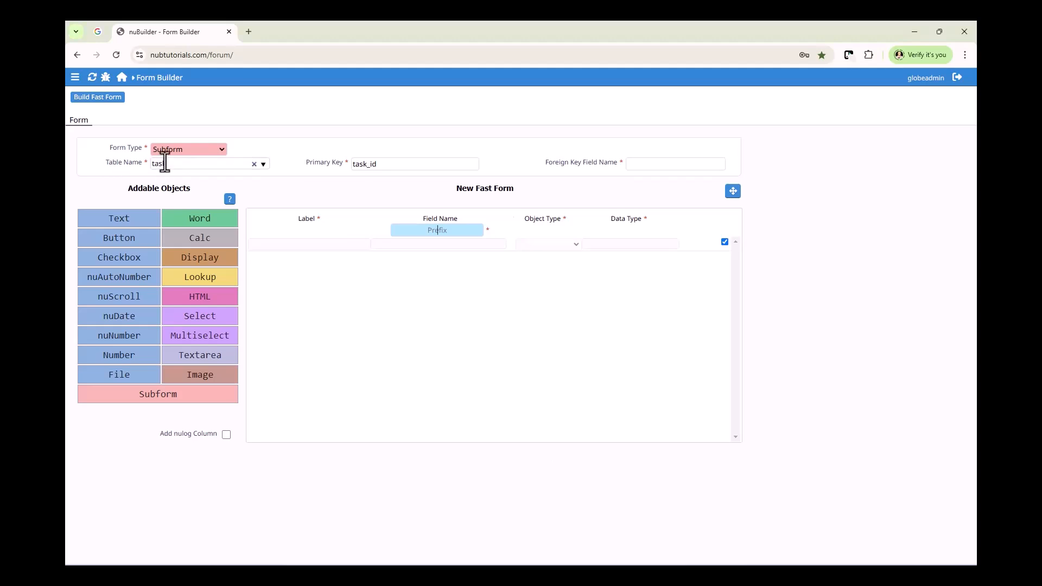
pyautogui.write('tas')
pyautogui.click(653, 164)
pyautogui.click(661, 167)
pyautogui.write('tas_contact_id')
pyautogui.hotkey('ctrl', 'a')
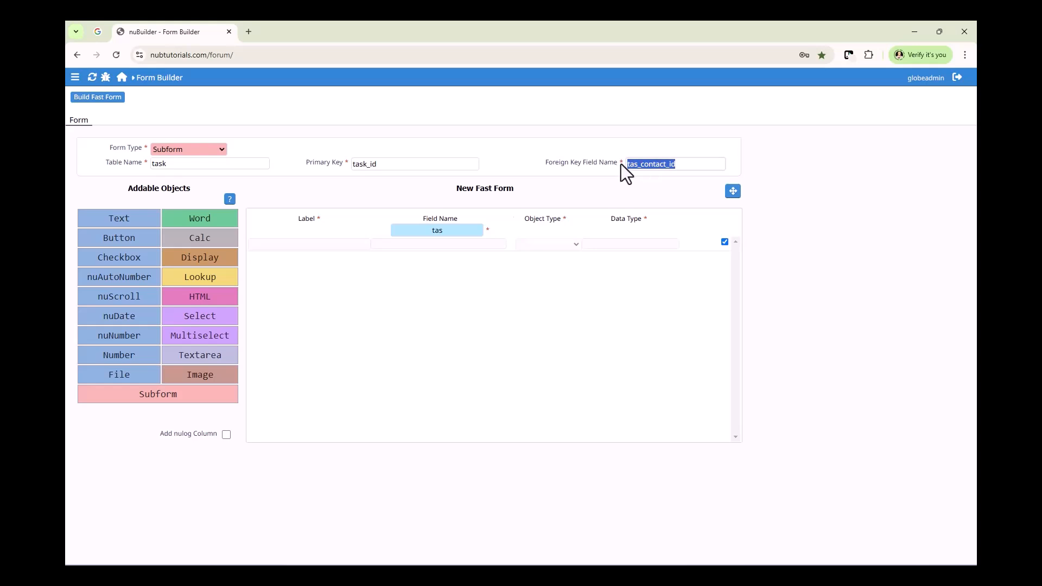
# Add a nuDate, a Text and a Textarea object to the task subform.
pyautogui.click(130, 321)
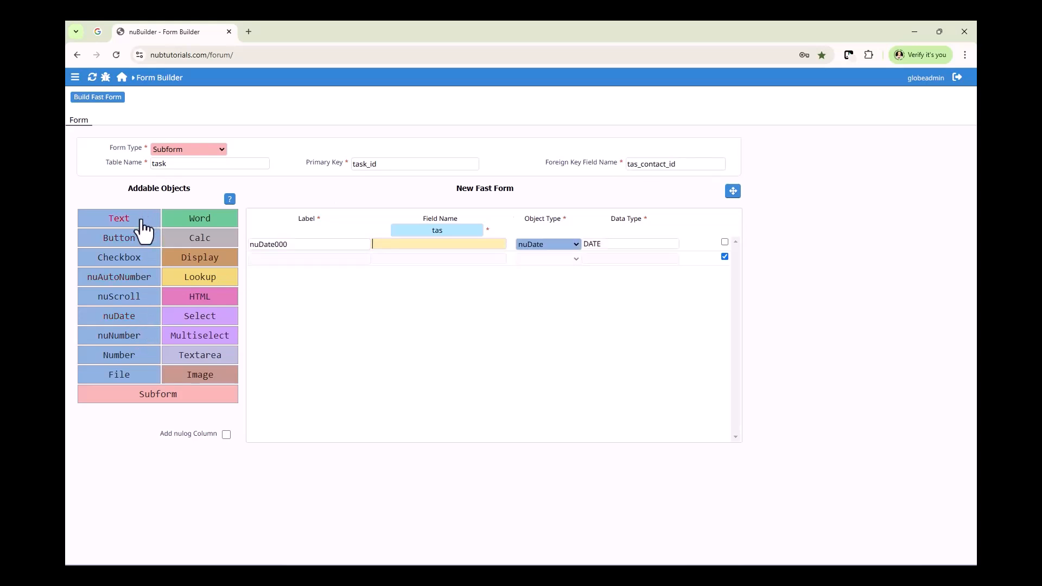
pyautogui.click(149, 222)
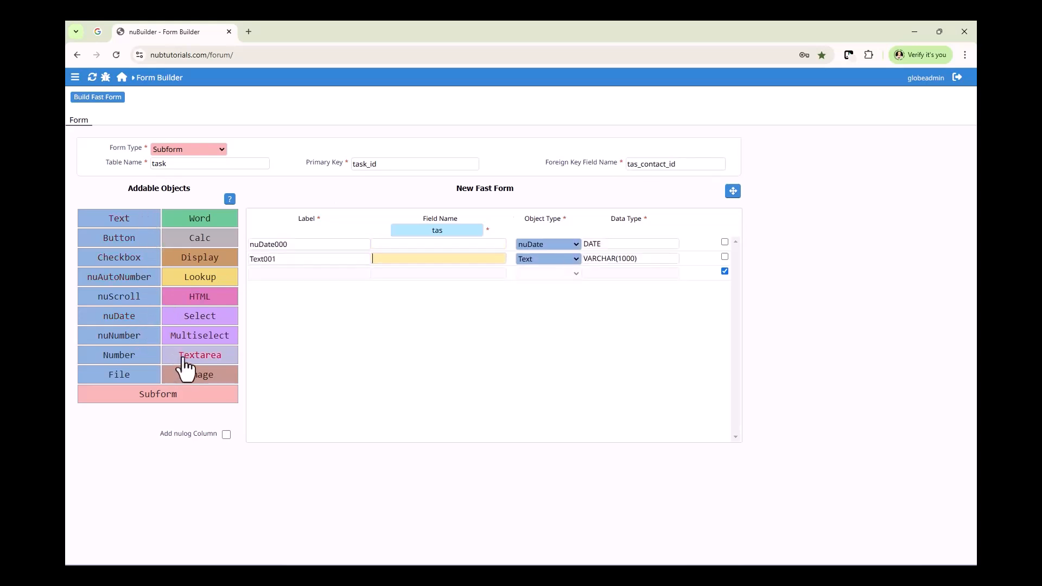
pyautogui.click(185, 360)
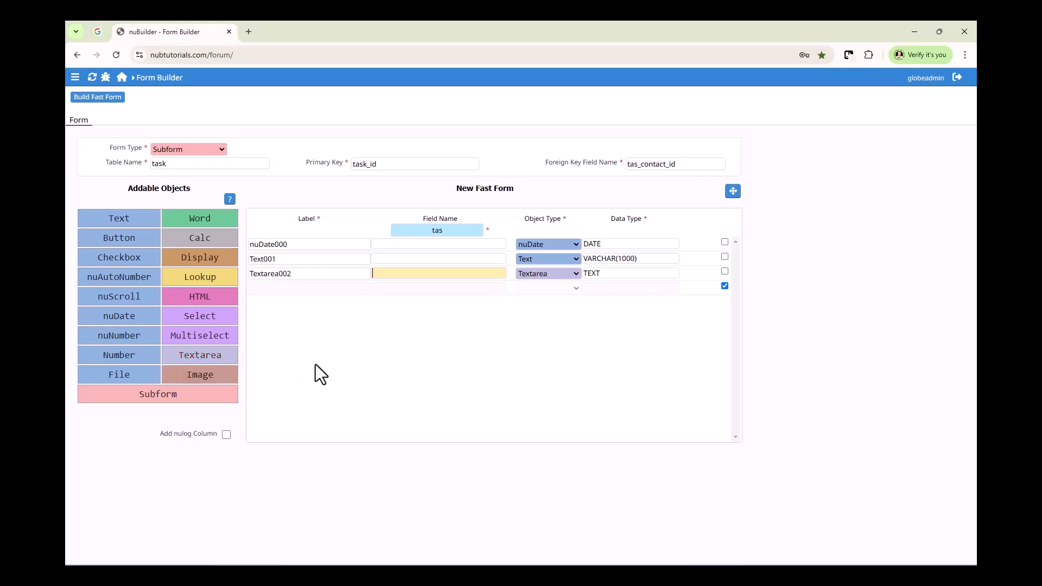
# Label the nuDate object of the task subform Date with its generated field name.
pyautogui.doubleClick(305, 244)
pyautogui.write('Date')
pyautogui.press('Tab')
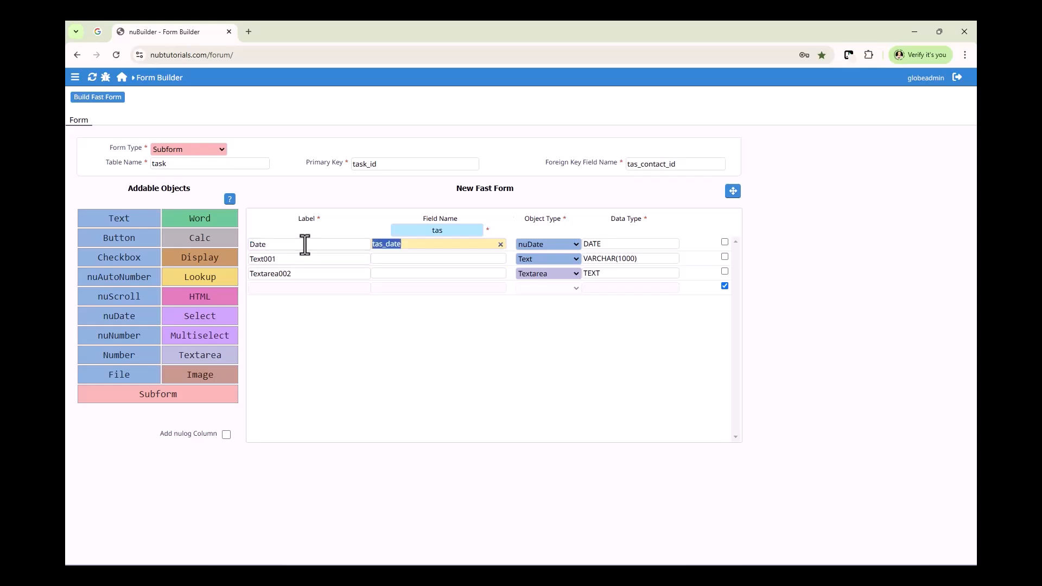
# Label the text object of the task subform Time with its generated field name.
pyautogui.press('Tab')
pyautogui.press('Tab')
pyautogui.press('Tab')
pyautogui.press('Tab')
pyautogui.write('Tim')
pyautogui.press('Tab')
# Label the textarea object of the task subform Notes with its generated field name, and build the fast form.
pyautogui.press('Tab')
pyautogui.press('Tab')
pyautogui.press('Tab')
pyautogui.press('Tab')
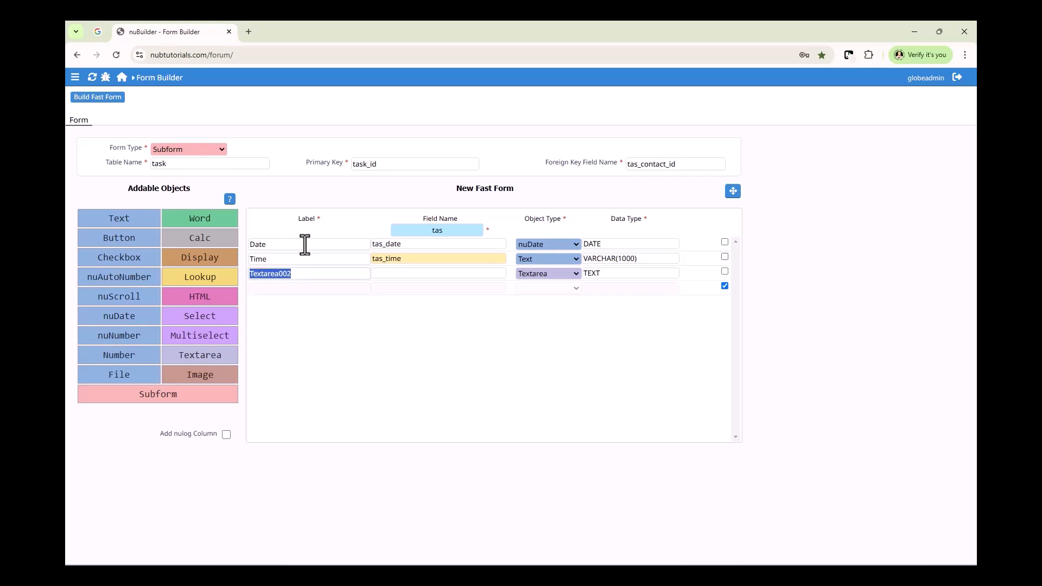
pyautogui.write('Notes')
pyautogui.press('Tab')
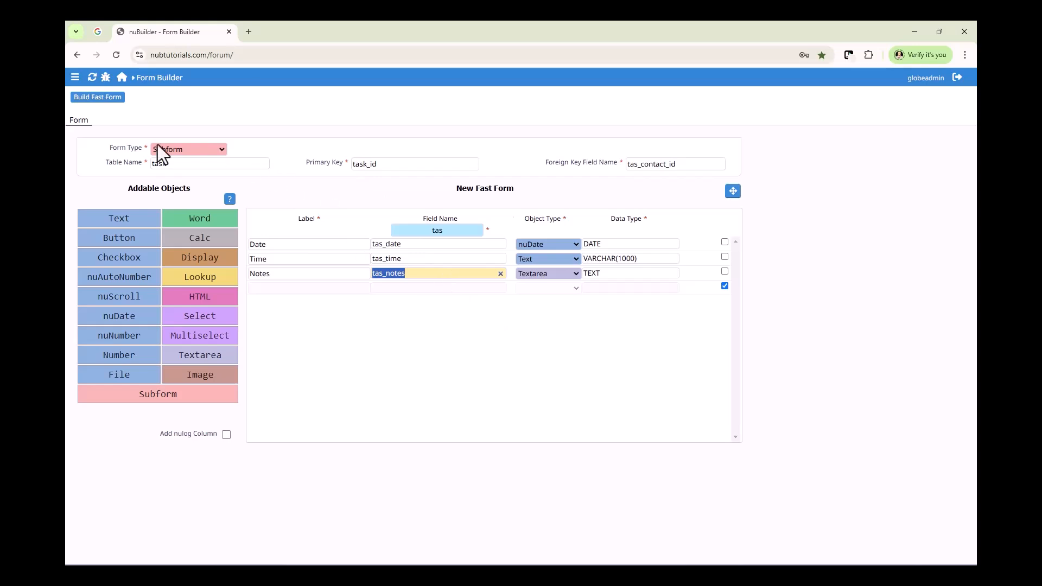
pyautogui.click(98, 99)
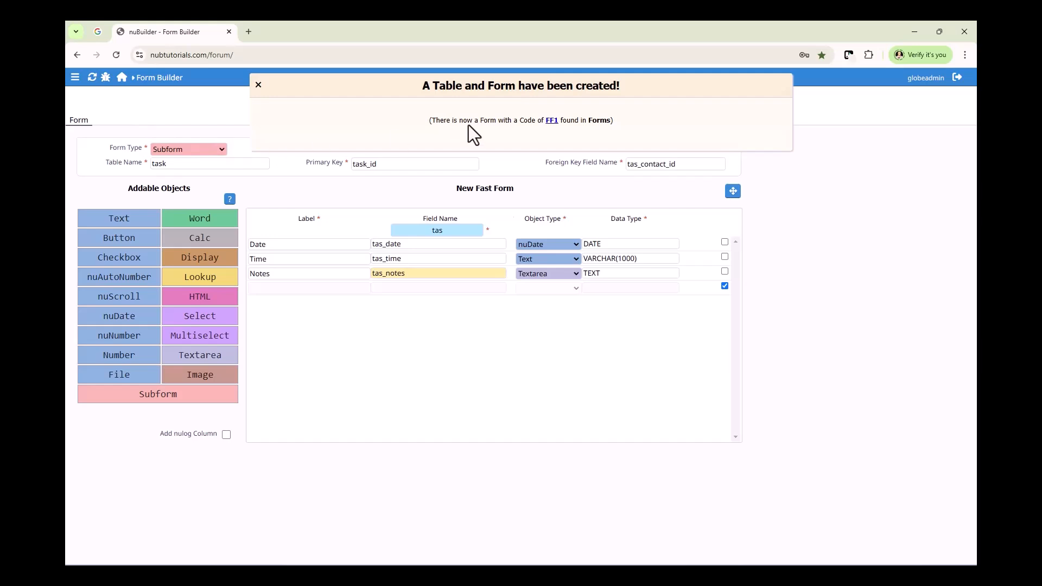
# Set the new task subform's code to TAS and its description to Task, save it, and close its browser tab.
pyautogui.click(551, 120)
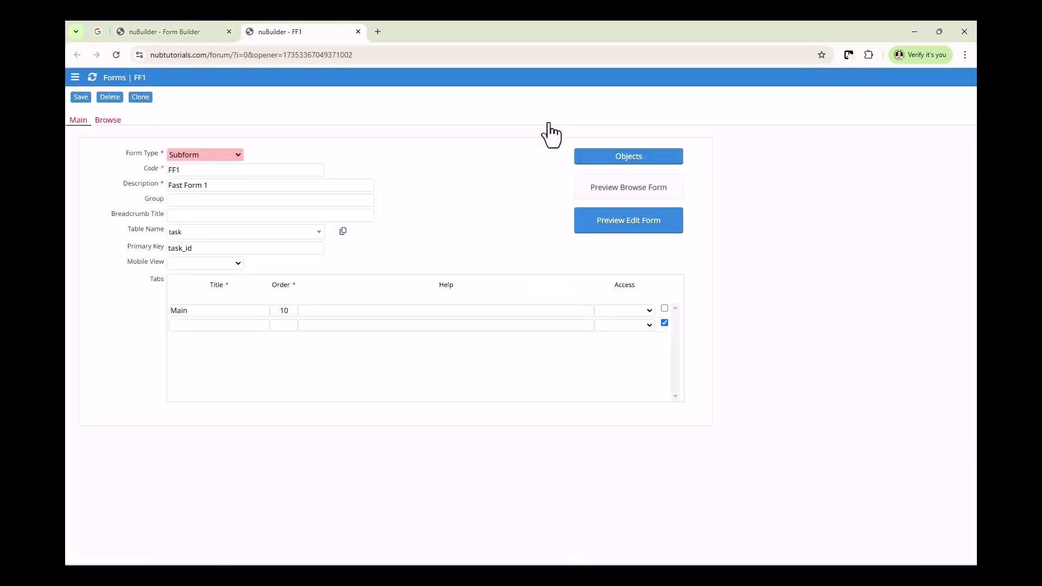
pyautogui.doubleClick(193, 169)
pyautogui.write('TAS')
pyautogui.press('Tab')
pyautogui.write('Task')
pyautogui.click(81, 97)
pyautogui.click(358, 32)
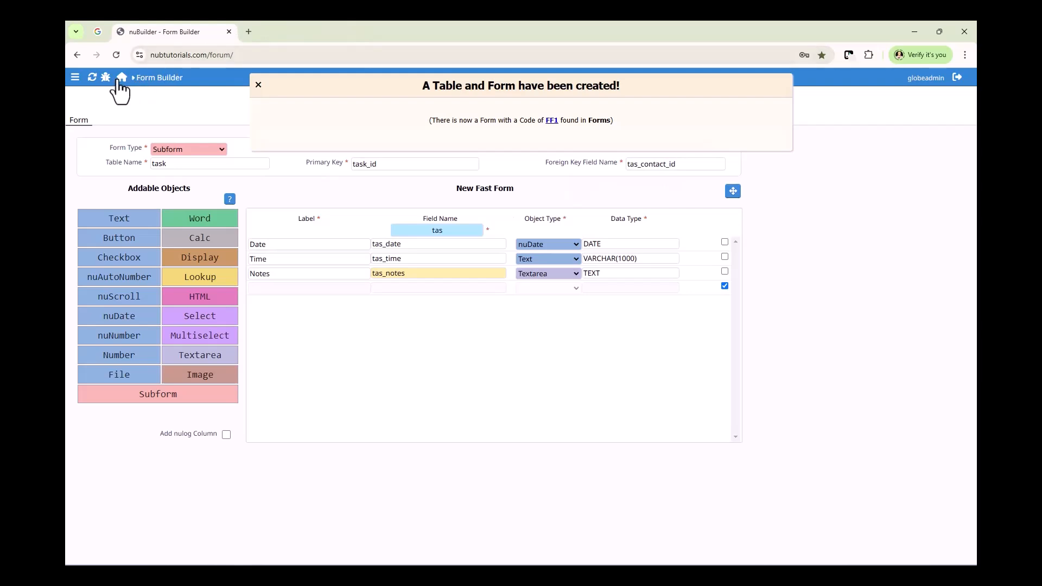
# Check the form buttons on User Home, and start a Custom export of the forum database in phpMyAdmin.
pyautogui.click(122, 80)
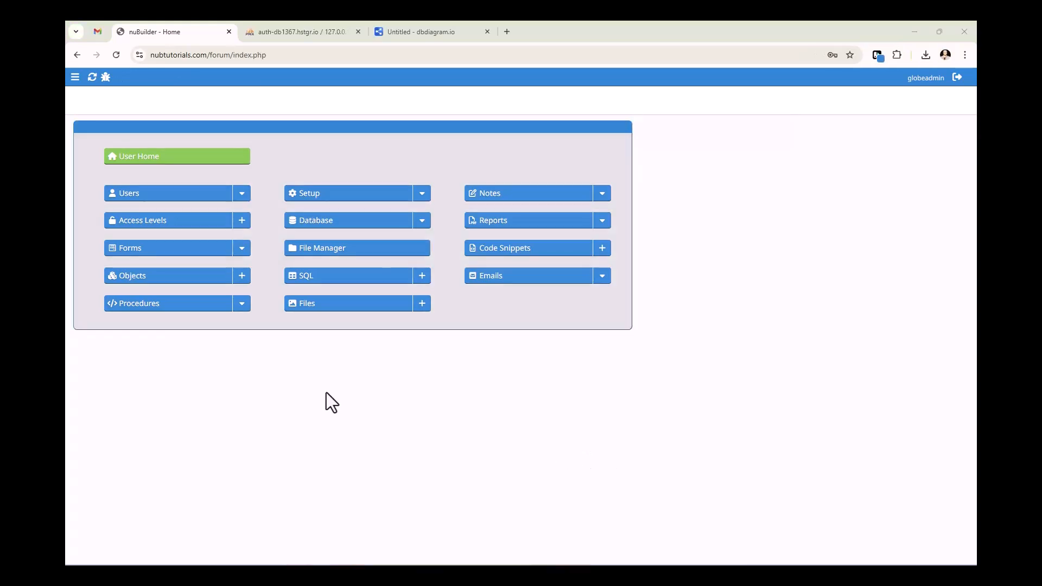
pyautogui.click(213, 159)
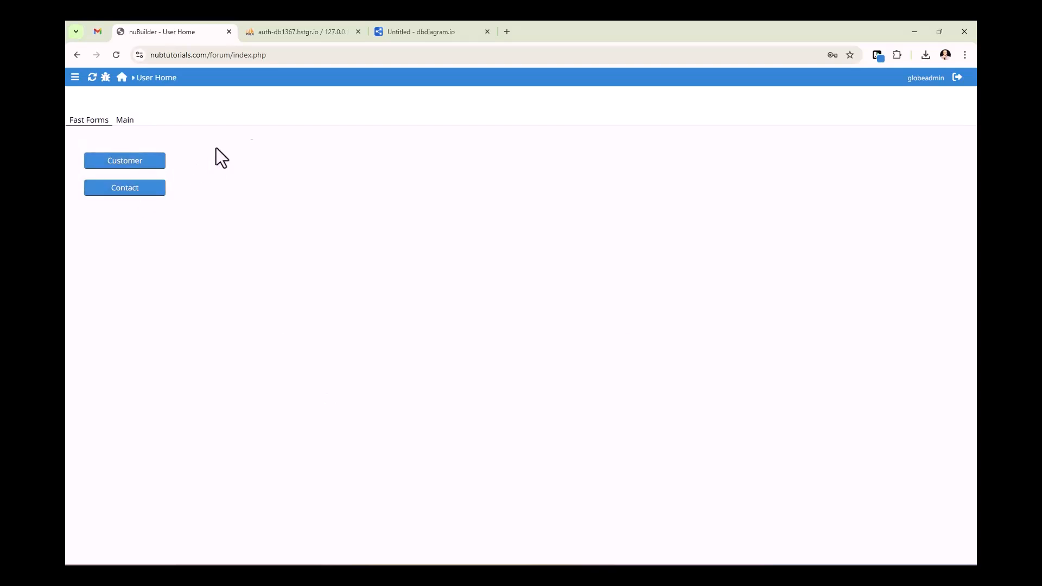
pyautogui.click(279, 32)
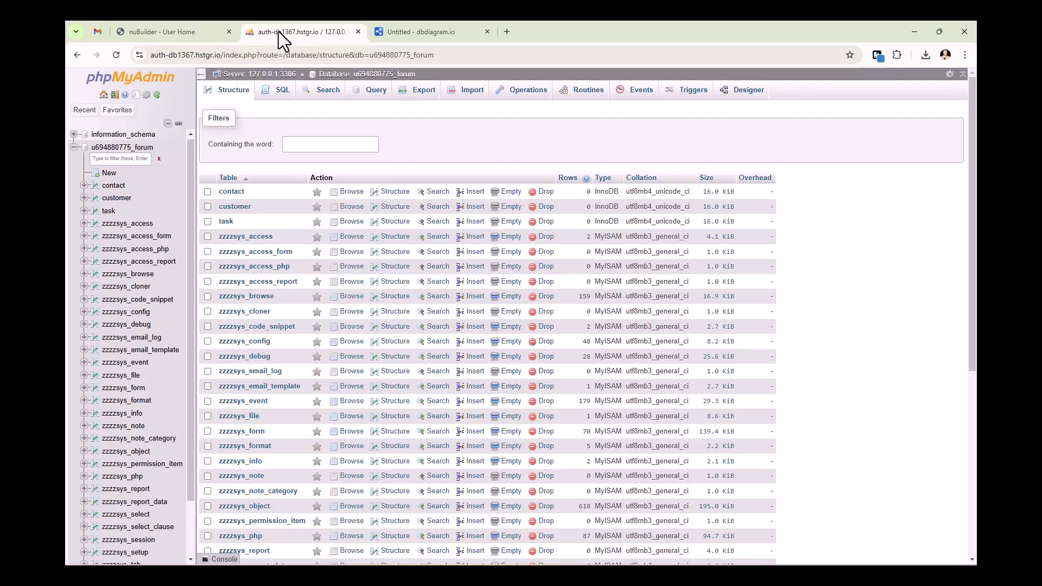
pyautogui.click(429, 100)
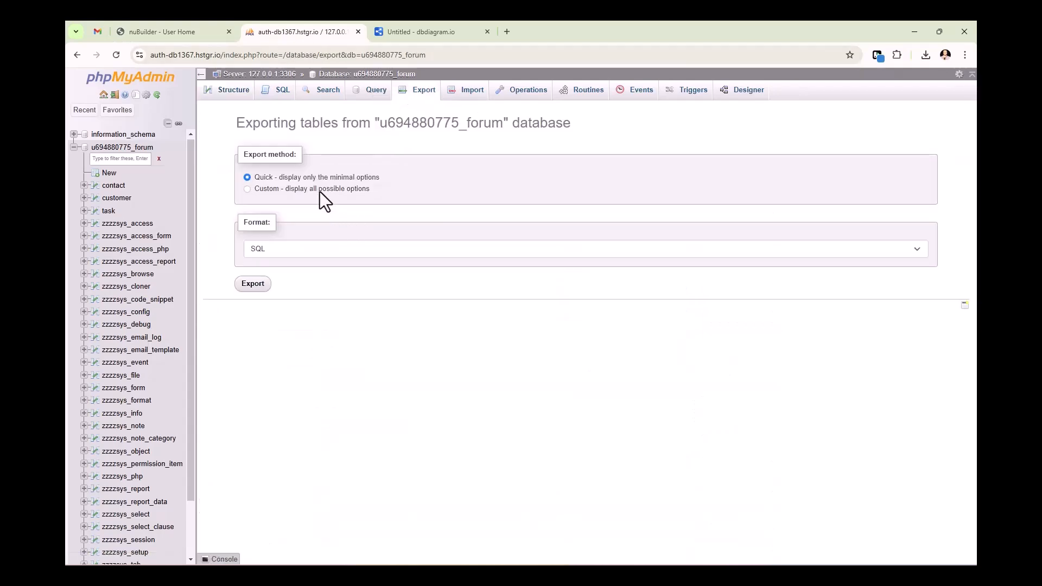
pyautogui.click(322, 190)
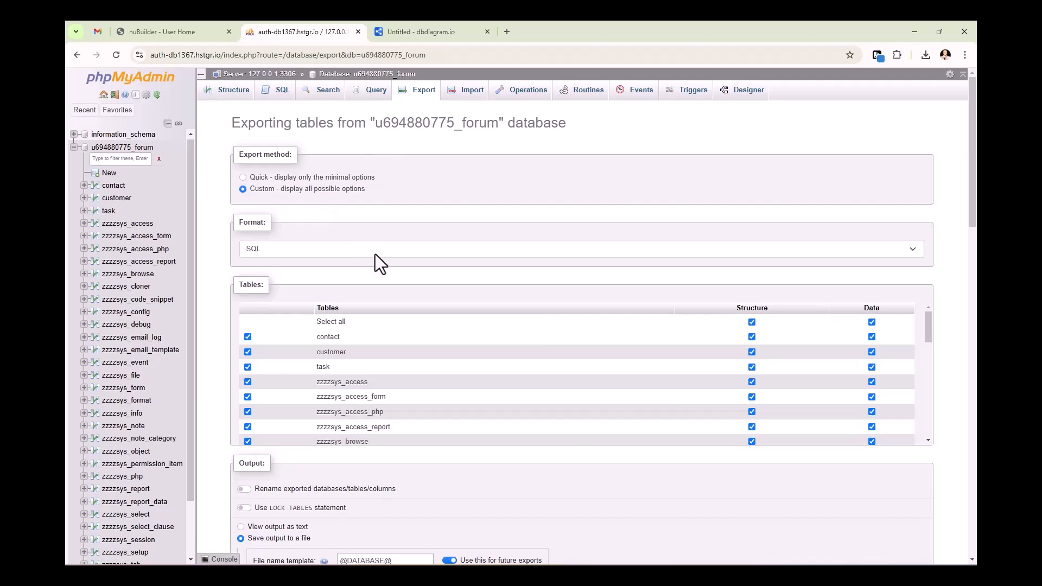
# Limit the export to the structure of the contact, customer and task tables, excluding all table data.
pyautogui.click(752, 322)
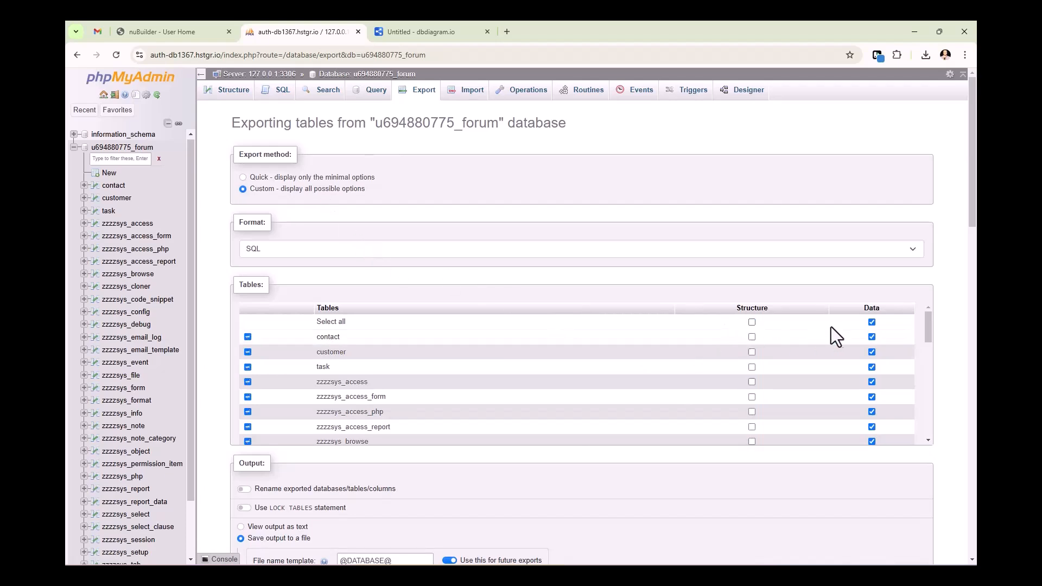
pyautogui.click(871, 322)
pyautogui.click(752, 337)
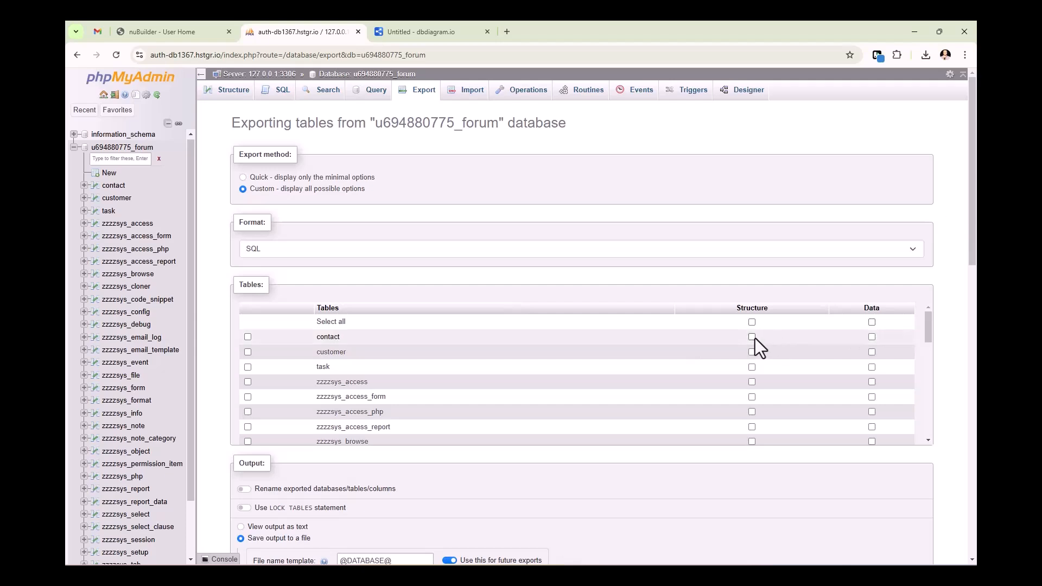
pyautogui.click(752, 351)
pyautogui.click(752, 368)
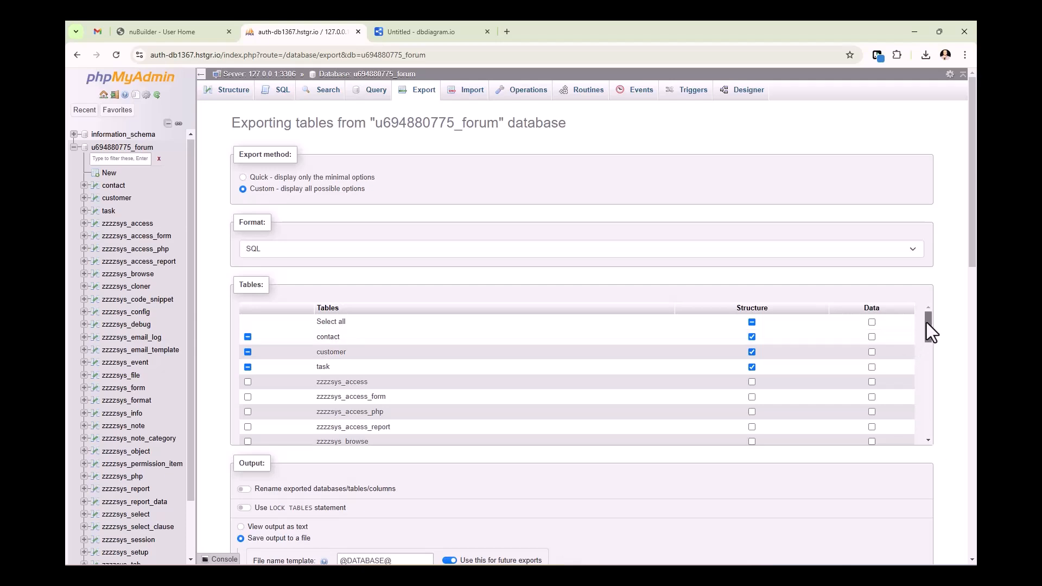
# Add the structure of the zzzzsys_user and zzzzsys_access tables to the export, without their data.
pyautogui.moveTo(927, 323); pyautogui.dragTo(931, 451)
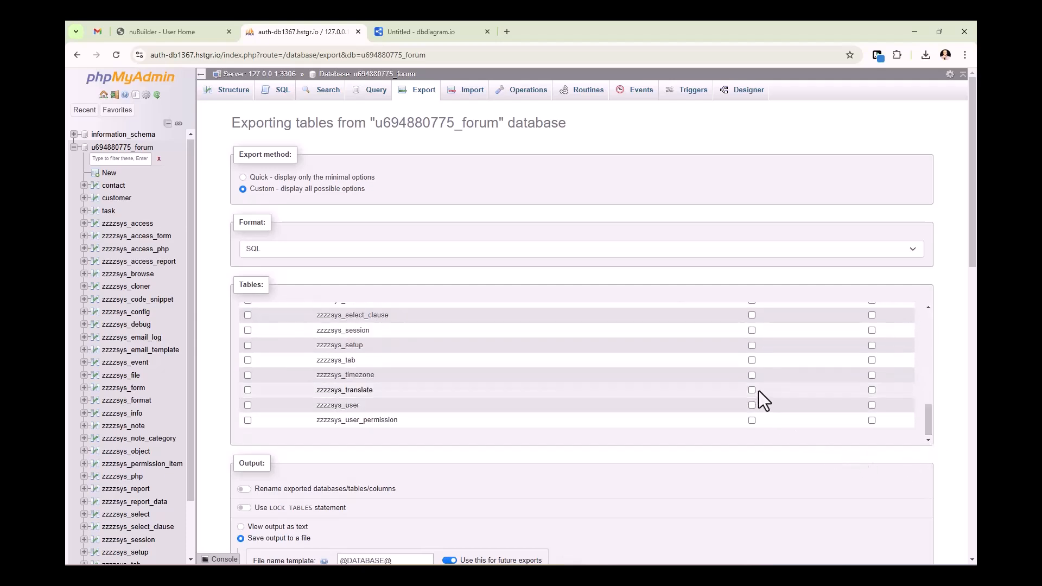
pyautogui.click(751, 405)
pyautogui.scroll(2, 734, 367)
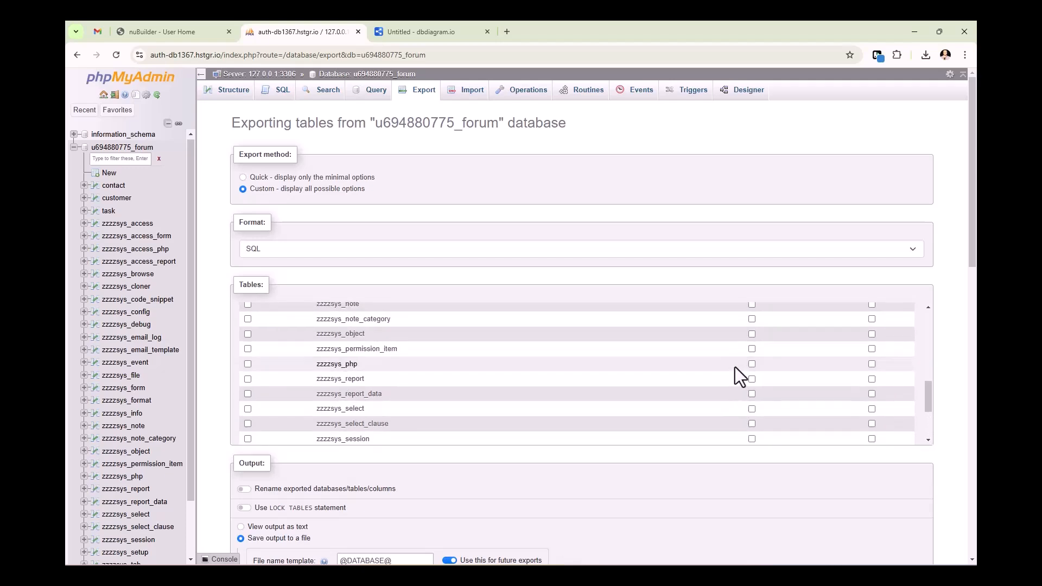
pyautogui.scroll(3, 735, 367)
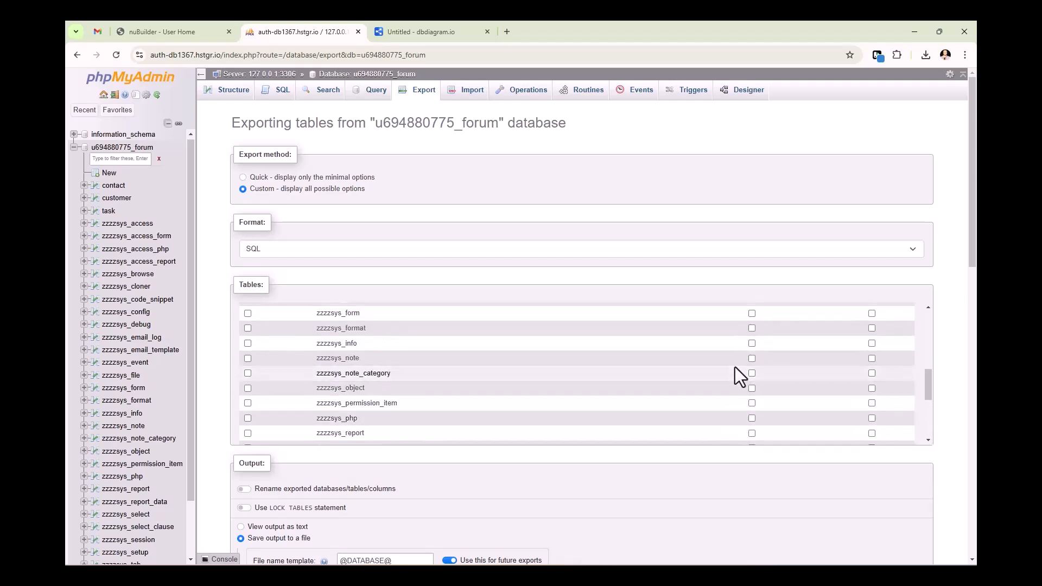
pyautogui.scroll(3, 735, 367)
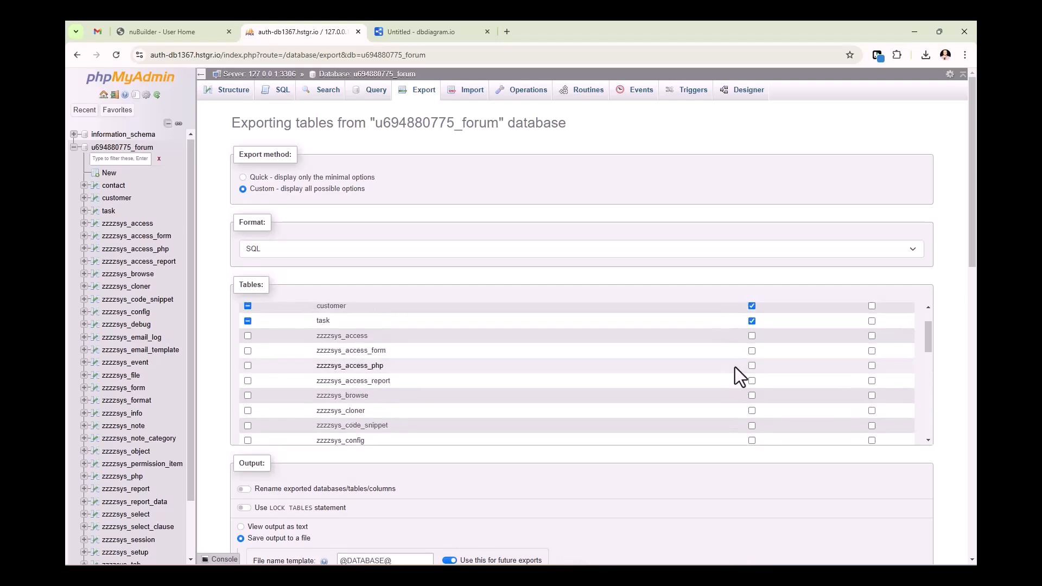
pyautogui.click(752, 337)
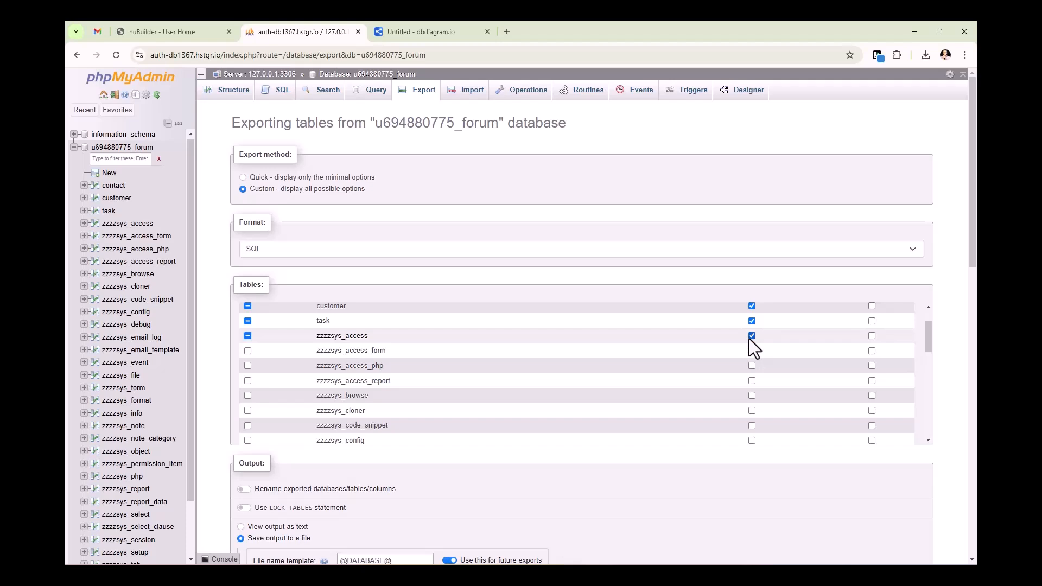
# Export the selected table structures to an uncompressed utf-8 SQL file, keeping the other output options at their defaults.
pyautogui.scroll(-7, 372, 428)
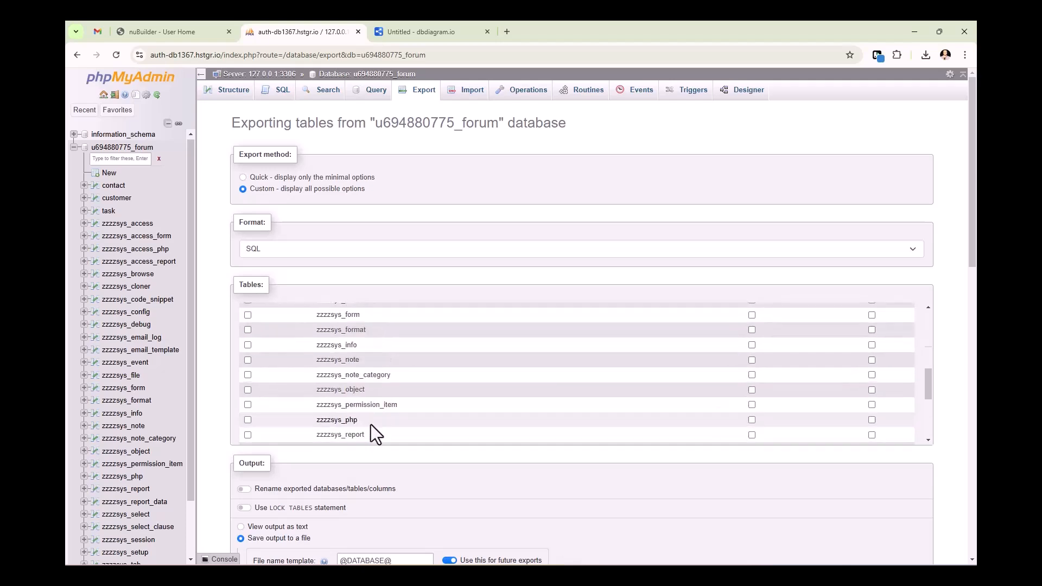
pyautogui.scroll(-15, 370, 428)
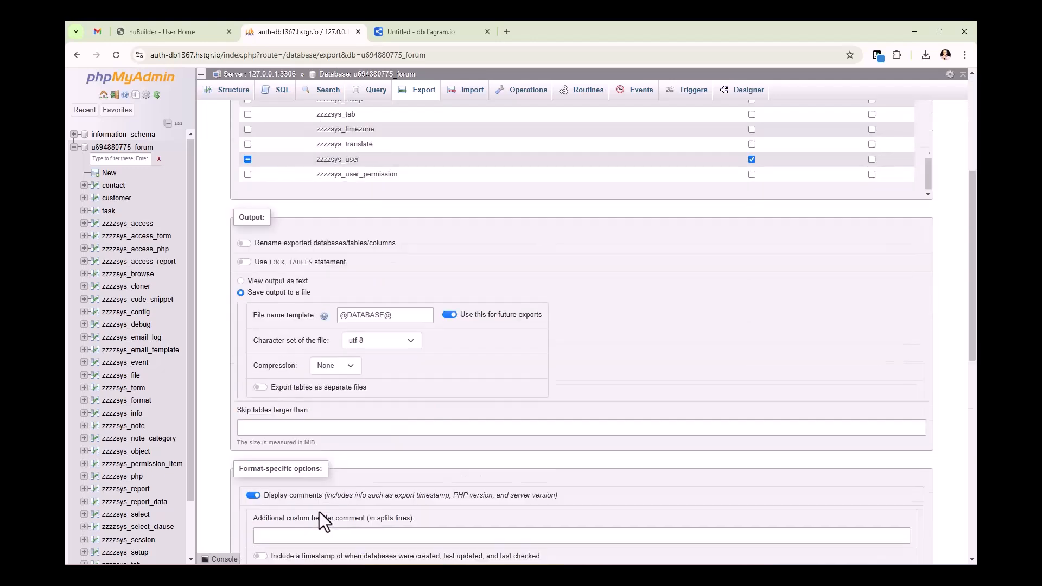
pyautogui.scroll(-2, 305, 507)
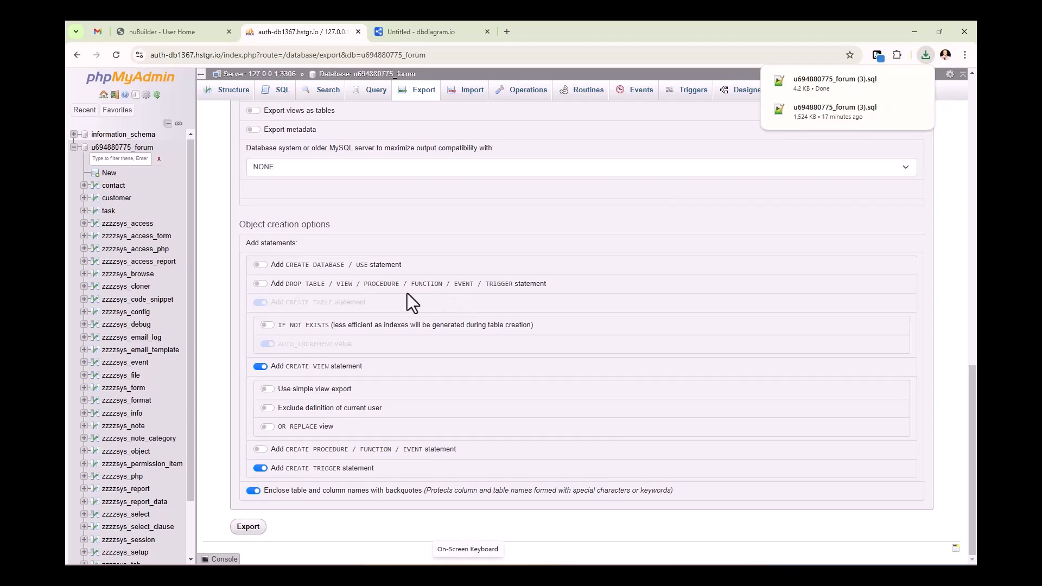
# Switch to dbdiagram.io and import the newest exported forum SQL file as MySQL, appending the converted DBML to the end.
pyautogui.click(431, 32)
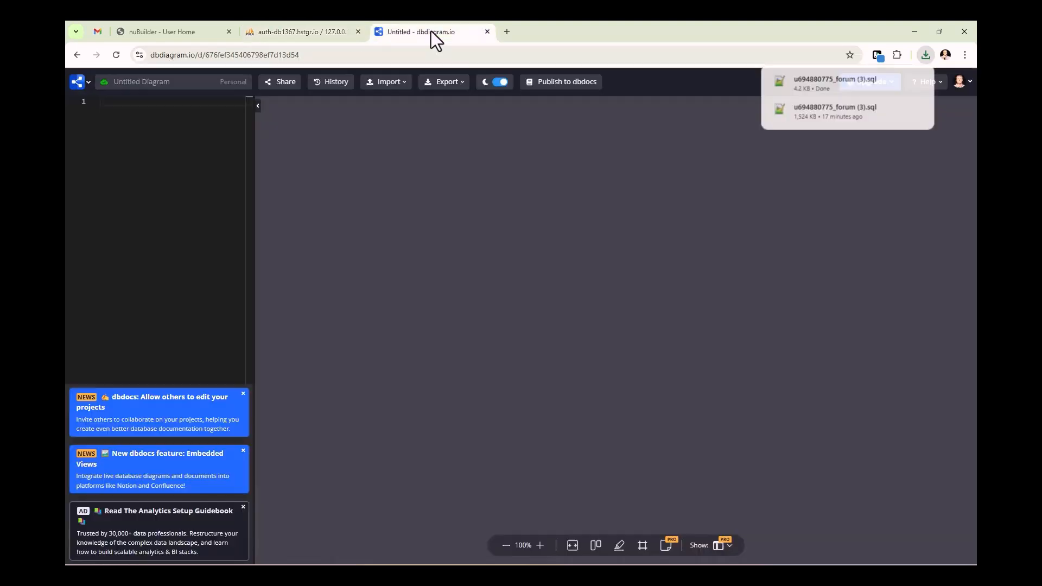
pyautogui.click(388, 82)
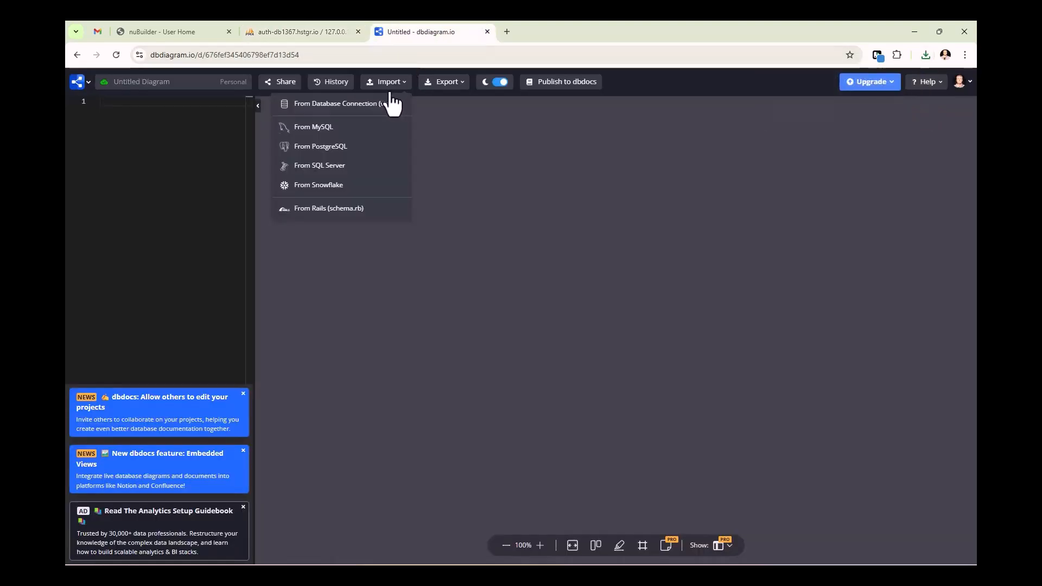
pyautogui.click(333, 128)
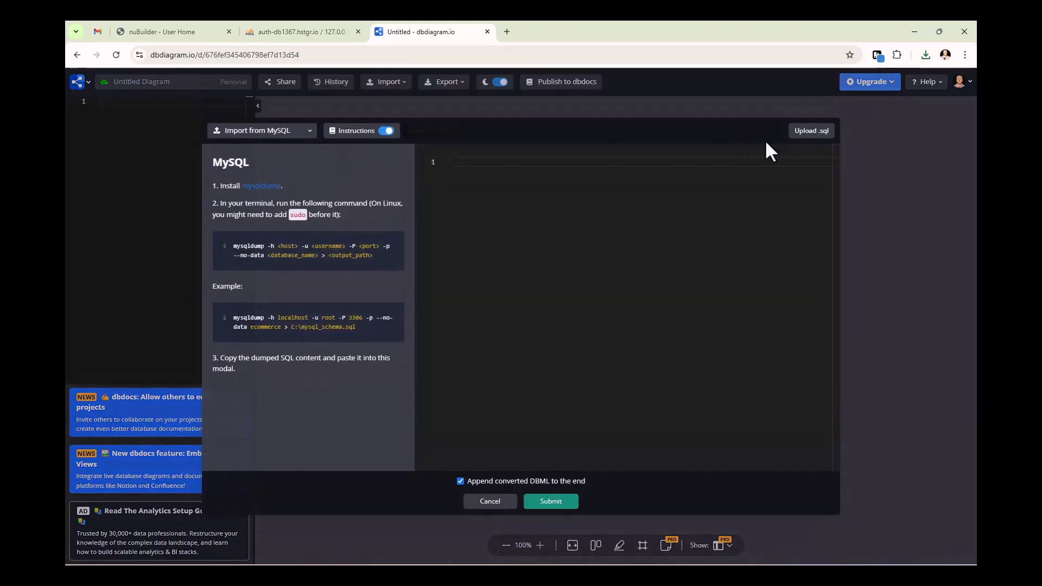
pyautogui.click(803, 133)
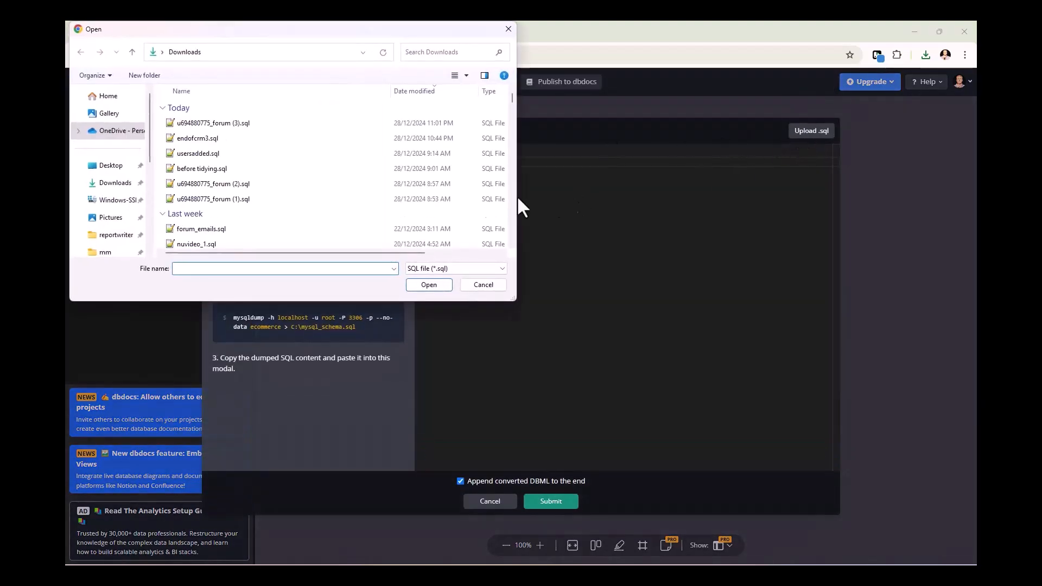
pyautogui.doubleClick(236, 125)
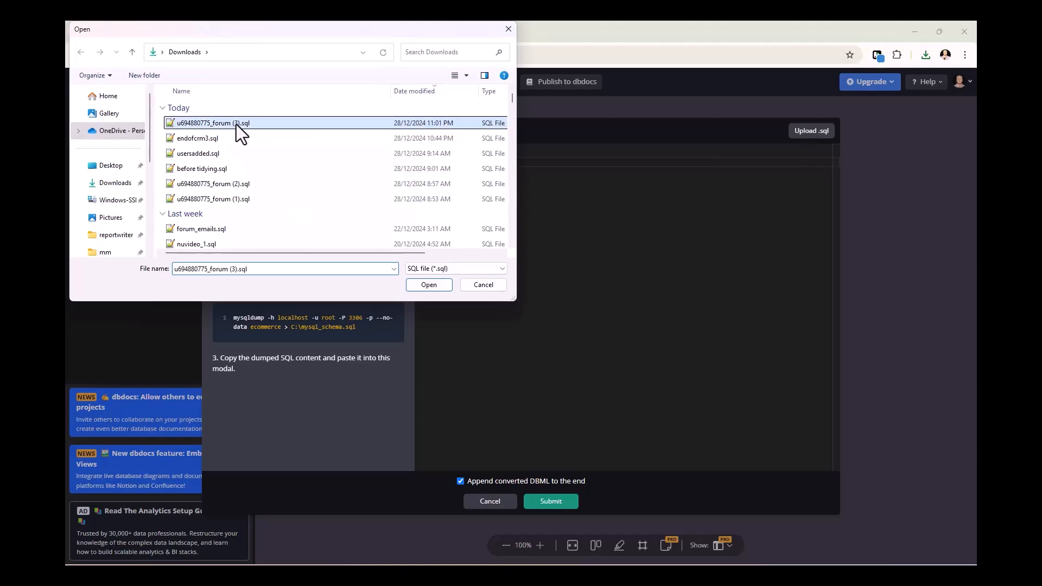
pyautogui.moveTo(236, 124)
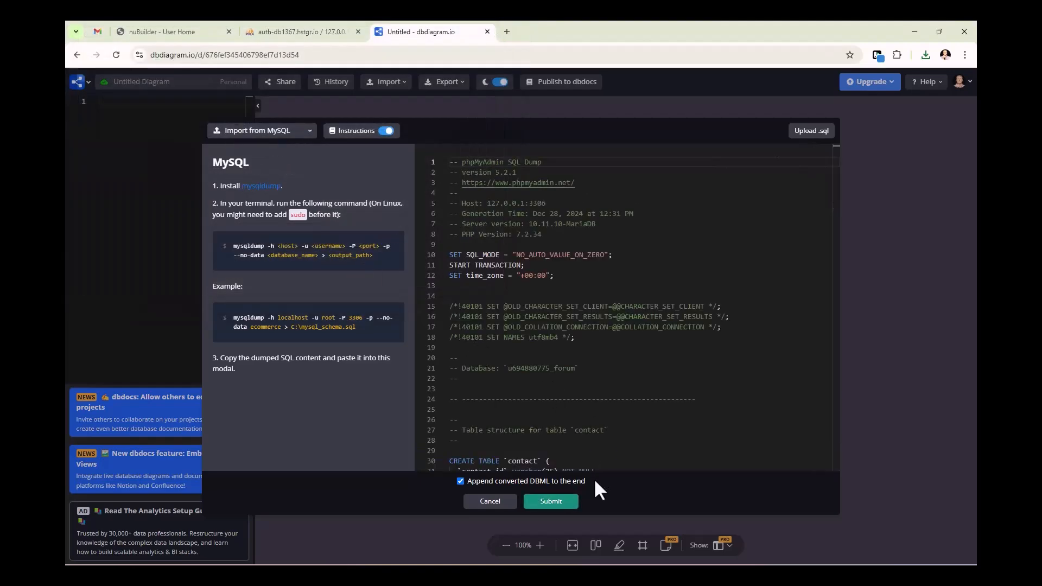
pyautogui.click(570, 505)
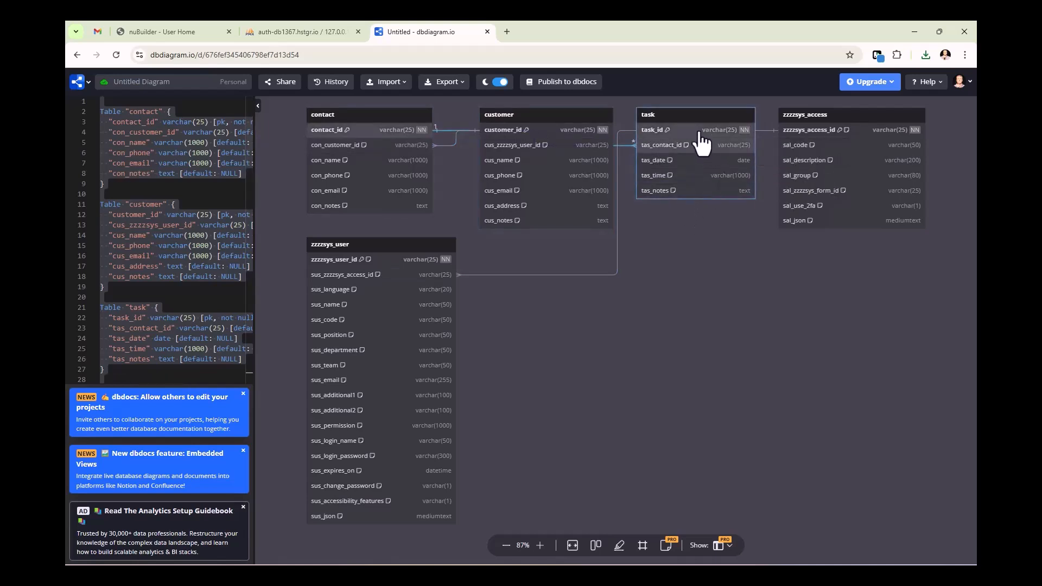
# Rearrange the task, zzzzsys_access and contact tables so contact sits between customer and task and zzzzsys_access lies above zzzzsys_user.
pyautogui.moveTo(693, 117); pyautogui.dragTo(954, 351)
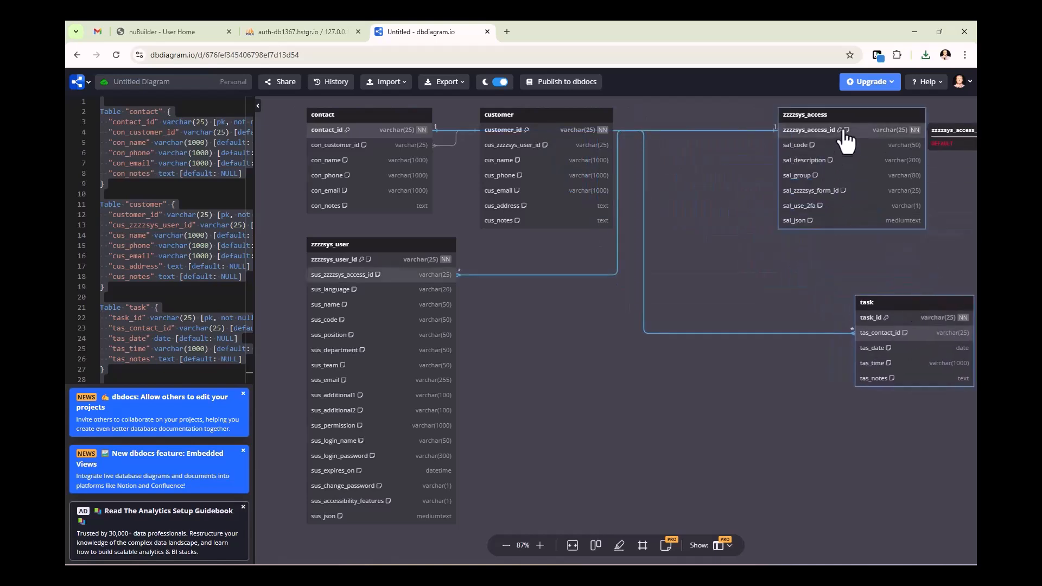
pyautogui.moveTo(842, 113); pyautogui.dragTo(354, 139)
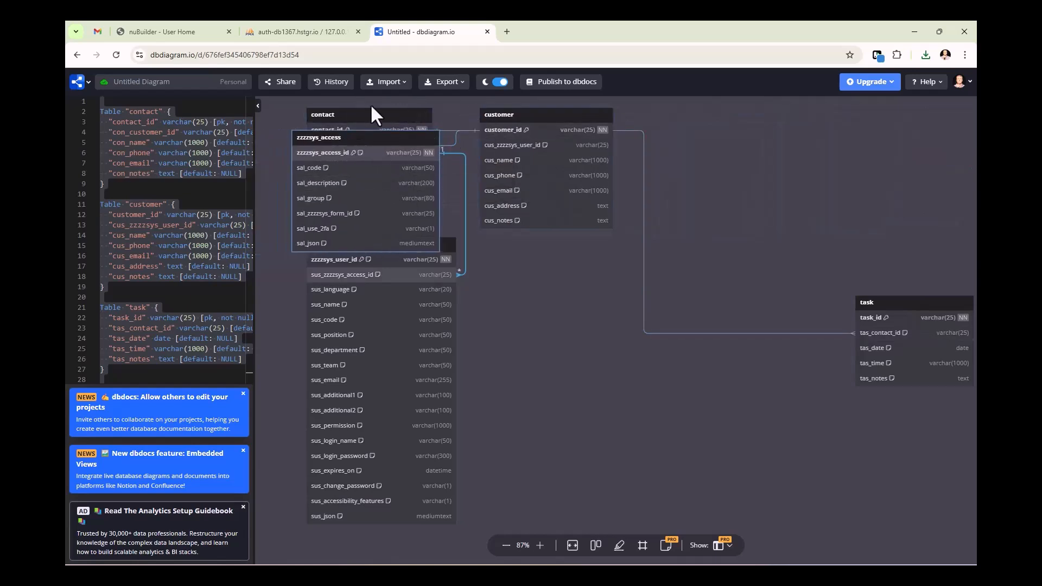
pyautogui.moveTo(362, 111); pyautogui.dragTo(709, 244)
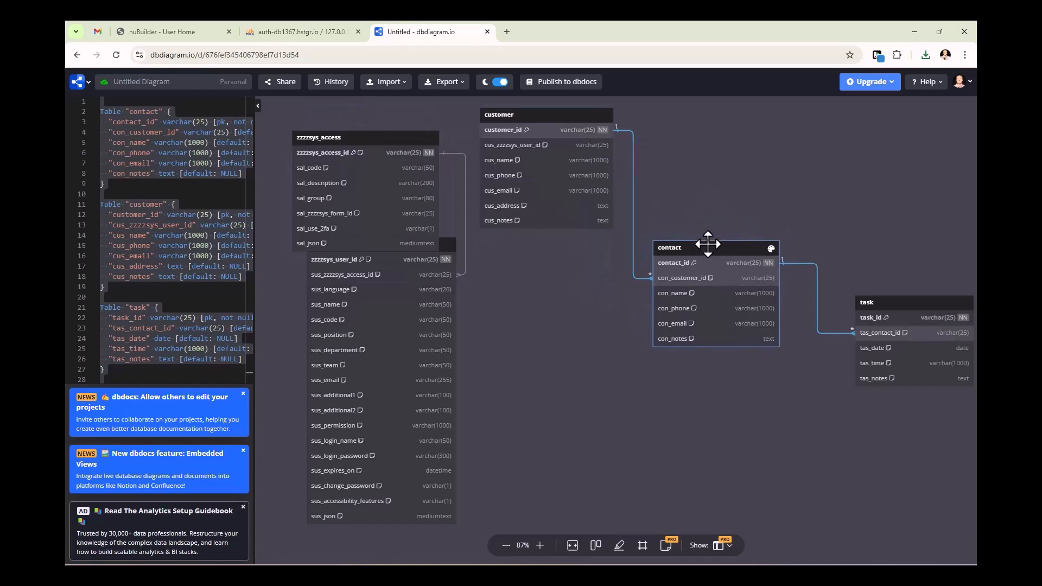
# Move zzzzsys_access to the far left of the diagram and zzzzsys_user between it and customer, without overlap.
pyautogui.scroll(-2, 700, 337)
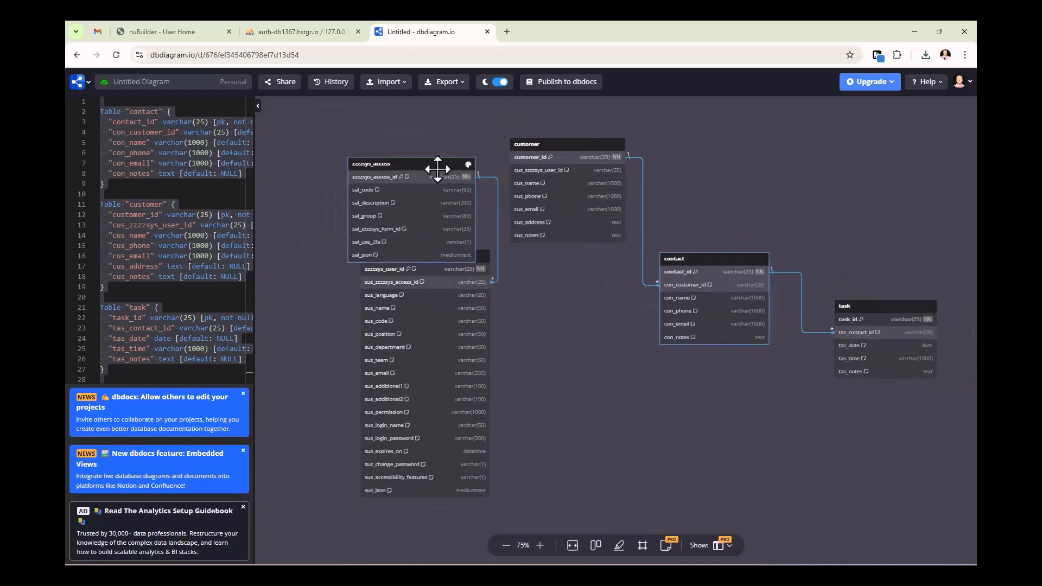
pyautogui.moveTo(436, 169); pyautogui.dragTo(368, 170)
pyautogui.scroll(-2, 462, 242)
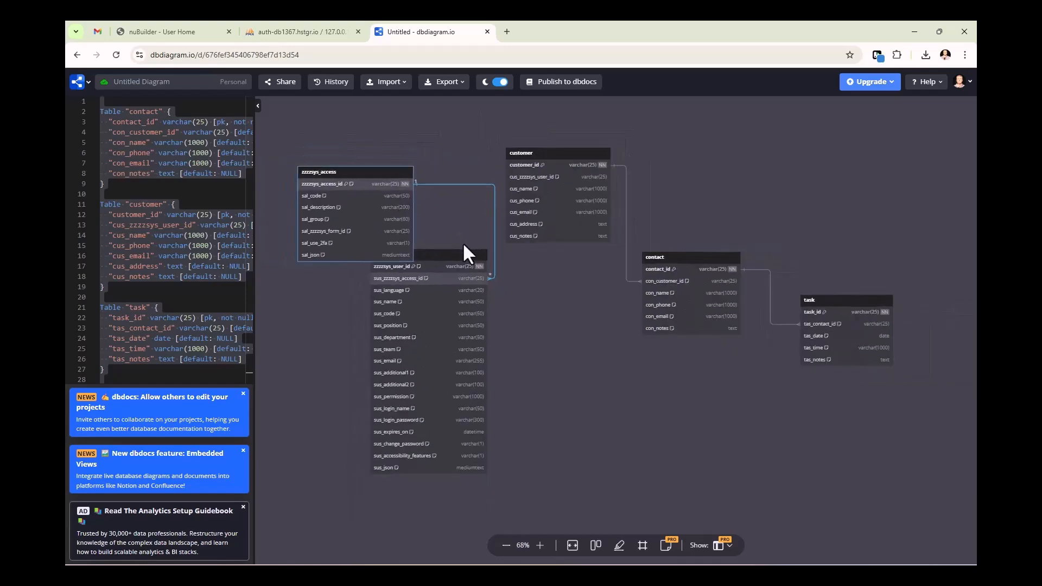
pyautogui.scroll(-1, 448, 229)
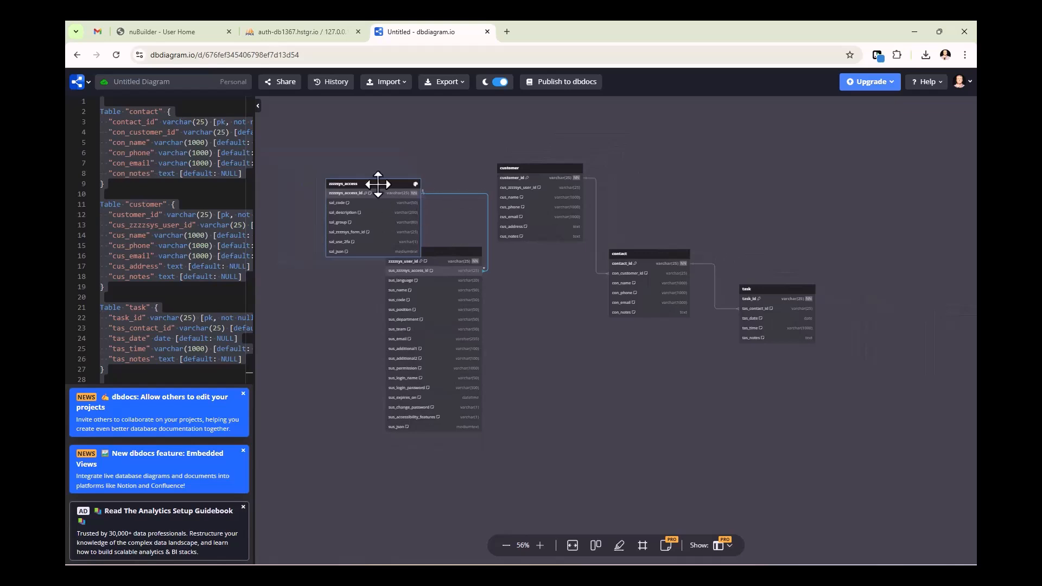
pyautogui.moveTo(350, 185); pyautogui.dragTo(347, 185)
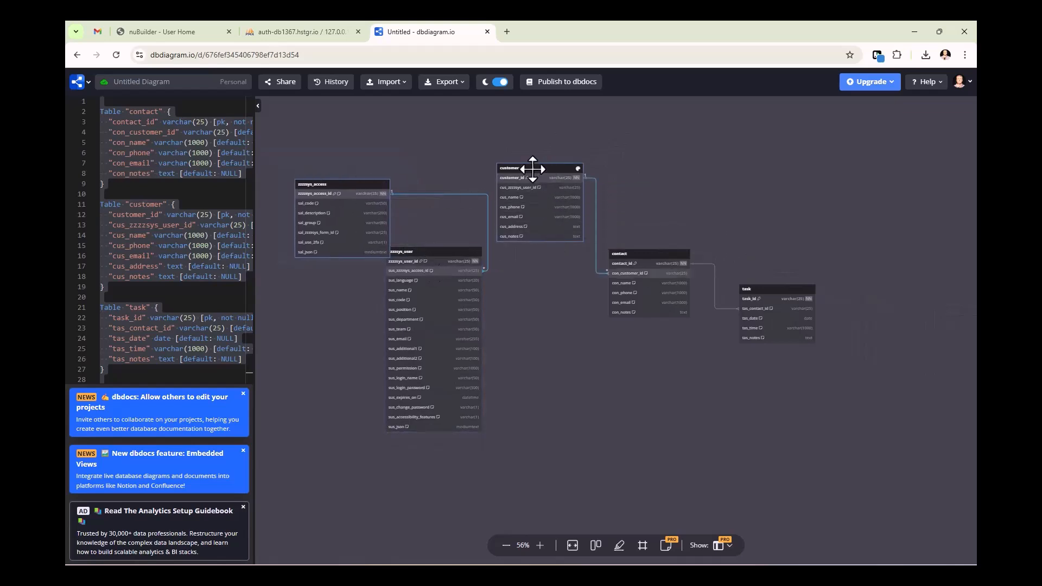
pyautogui.moveTo(353, 183); pyautogui.dragTo(288, 179)
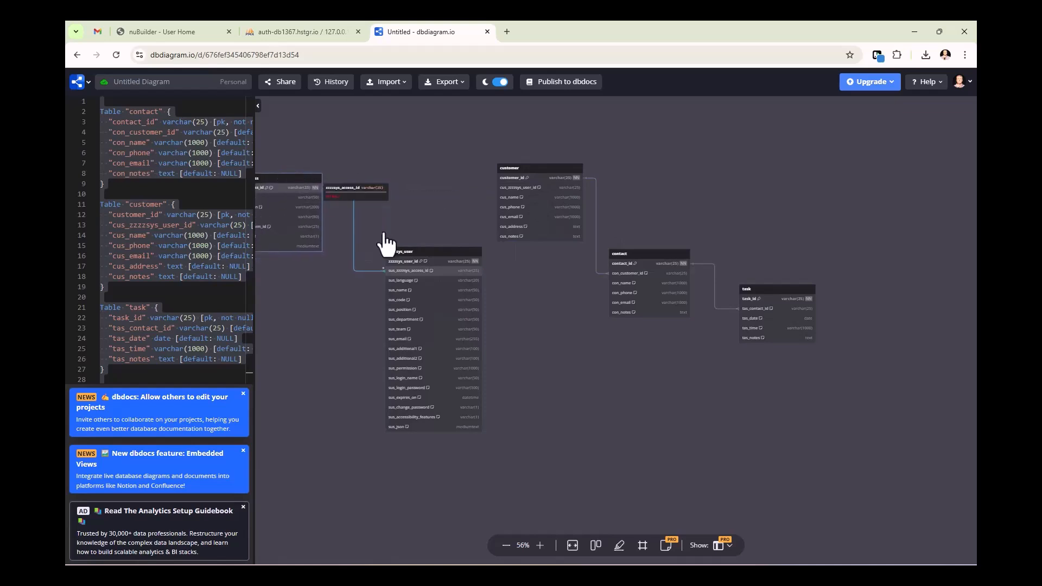
pyautogui.moveTo(431, 252); pyautogui.dragTo(418, 197)
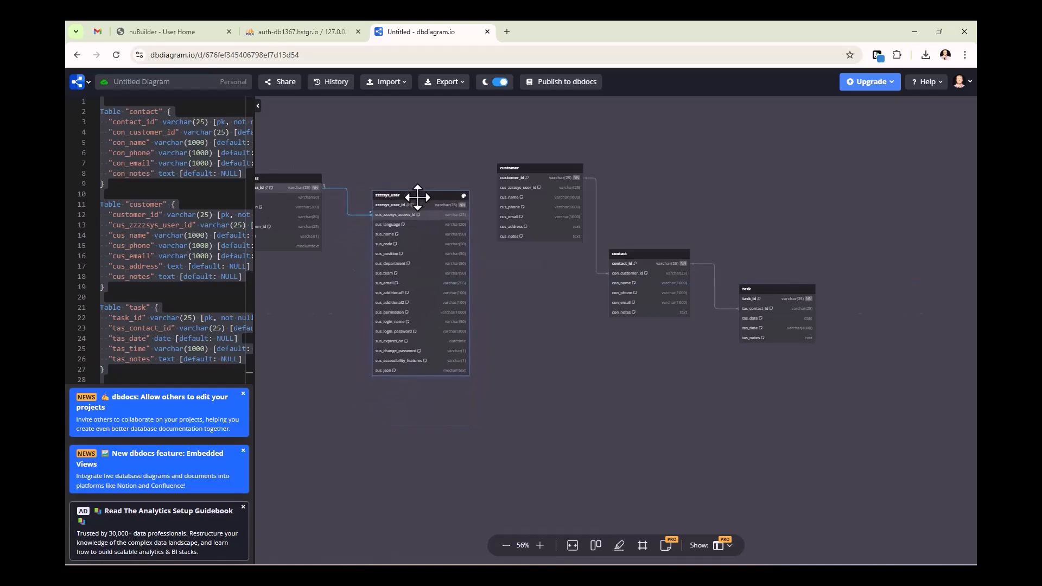
# Link zzzzsys_user_id in the zzzzsys_user table to cus_zzzzsys_user_id in the customer table.
pyautogui.scroll(2, 596, 295)
pyautogui.scroll(3, 561, 255)
pyautogui.scroll(2, 513, 241)
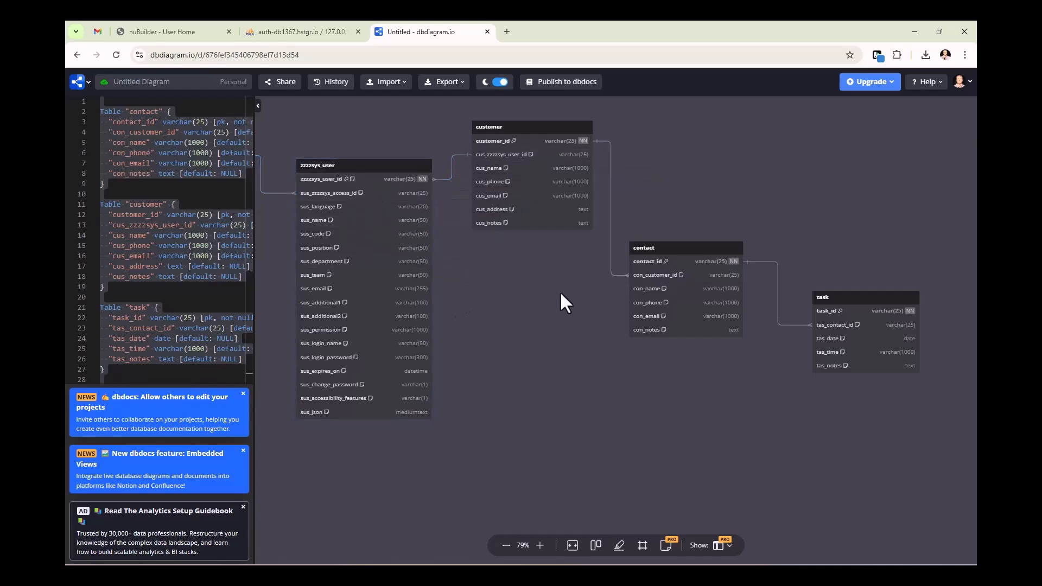
# Examine the relationship chain from zzzzsys_access through zzzzsys_user, customer and contact to task in the diagram.
pyautogui.scroll(-2, 560, 292)
pyautogui.scroll(-3, 448, 295)
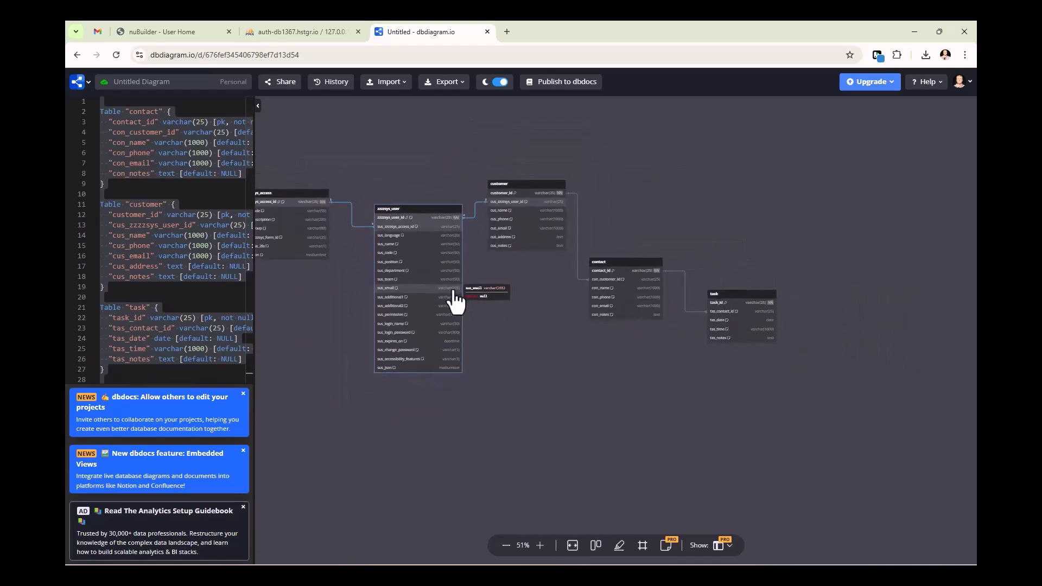
pyautogui.scroll(-1, 288, 305)
pyautogui.moveTo(291, 297); pyautogui.dragTo(423, 292)
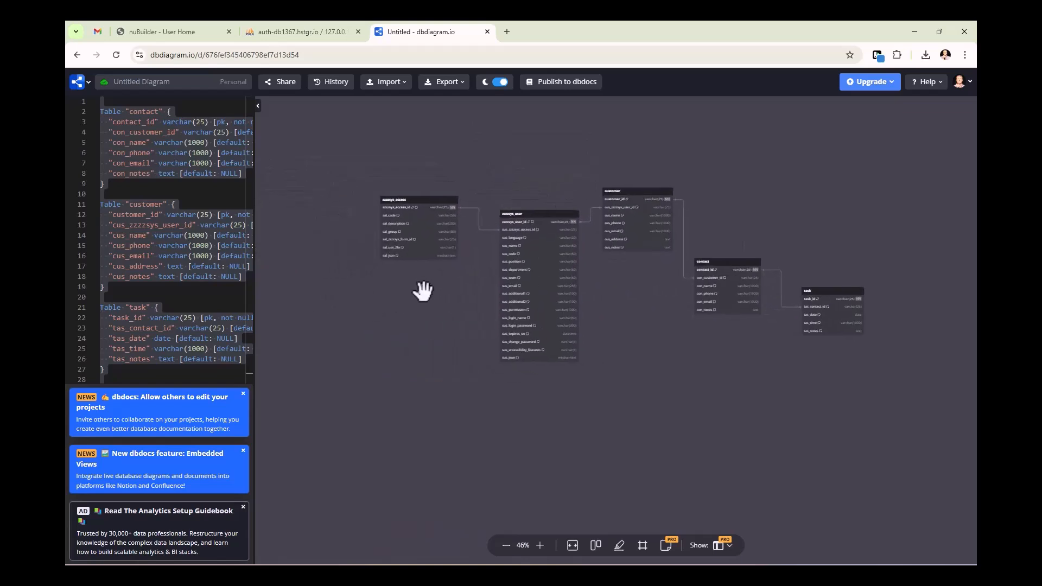
pyautogui.scroll(2, 495, 324)
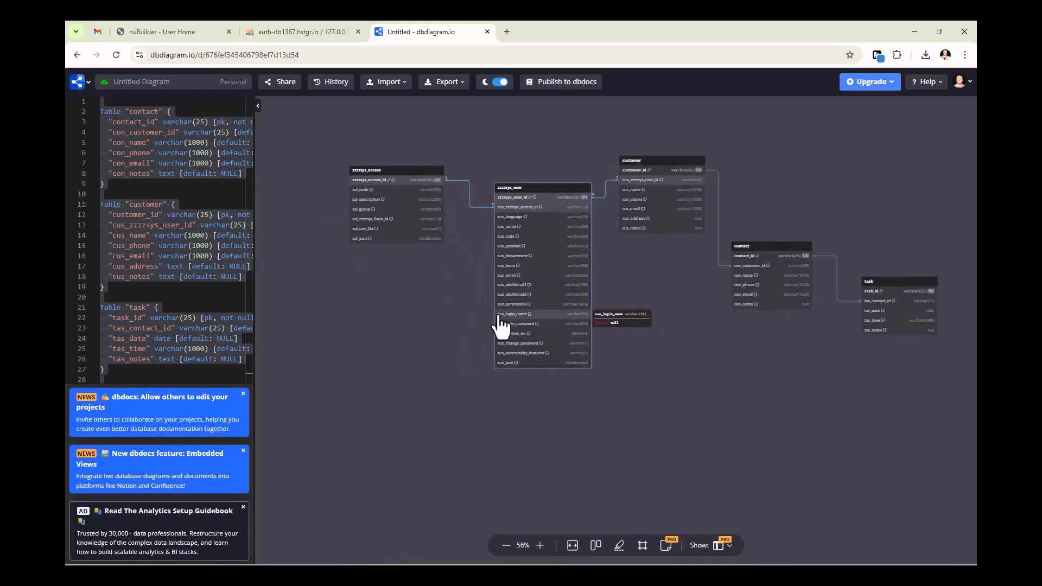
pyautogui.scroll(2, 499, 316)
pyautogui.moveTo(448, 308); pyautogui.dragTo(401, 327)
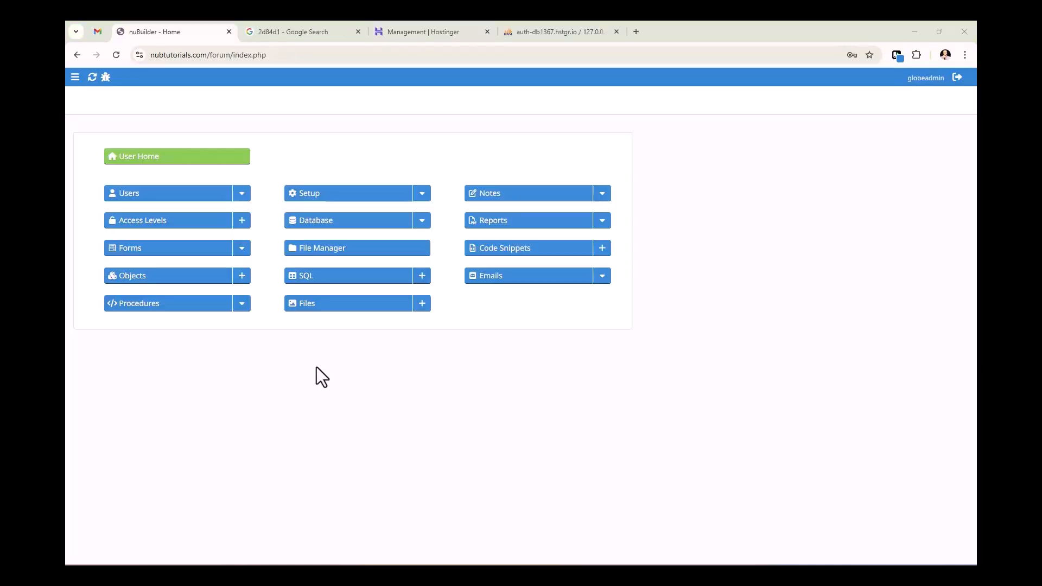
# In nuBuilder, replace the Setup CSS with #2d84d1 content-box titles, outset #2d84d1 content-box borders on #E0E0E0, and an lfightgrey nuEditBody background.
pyautogui.click(307, 193)
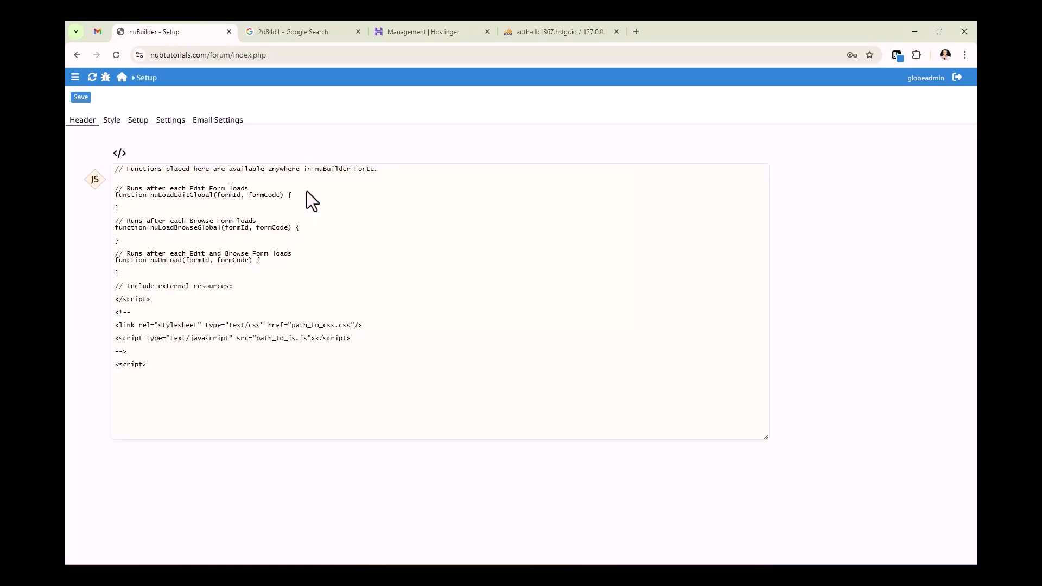
pyautogui.click(109, 121)
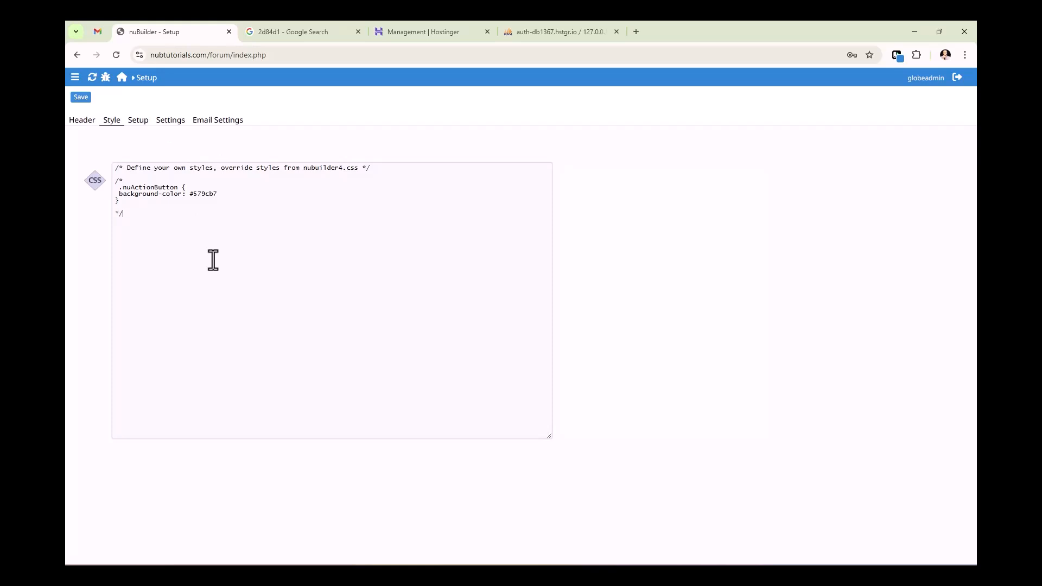
pyautogui.hotkey('ctrl', 'a')
pyautogui.write('.nuContentBoxTitle {     background-color: #2d84d1;     border-color: #2d84d1; }  .nuContentBoxContent {     border-style: outset;     border-color: #2d84d1;     background-color: #E0E0E0; }  .nuEditBody {     background-color: lightgrey; }')
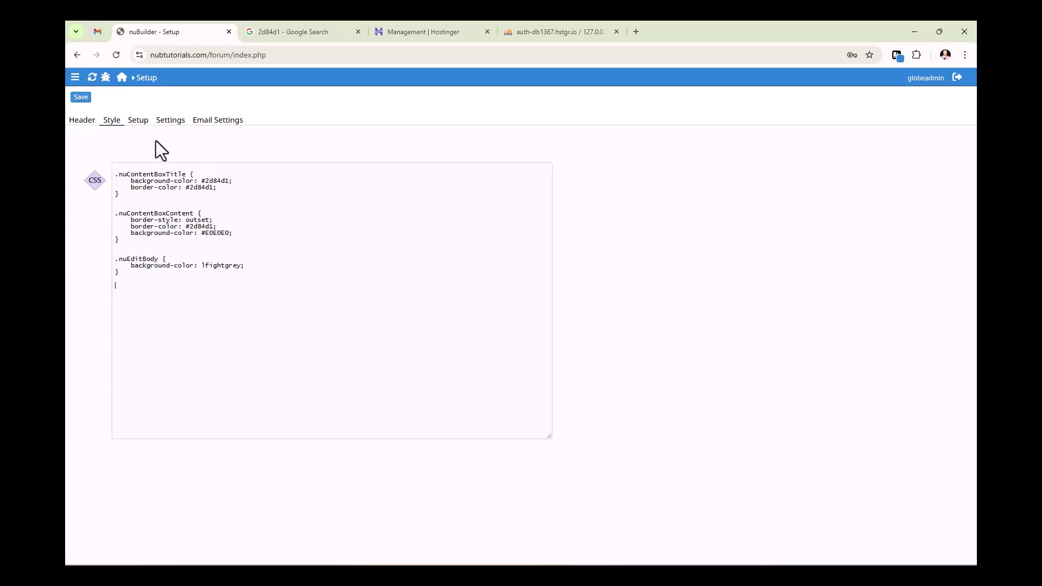
# Save the style changes in Setup, and log out and back in to reload the home page.
pyautogui.click(83, 96)
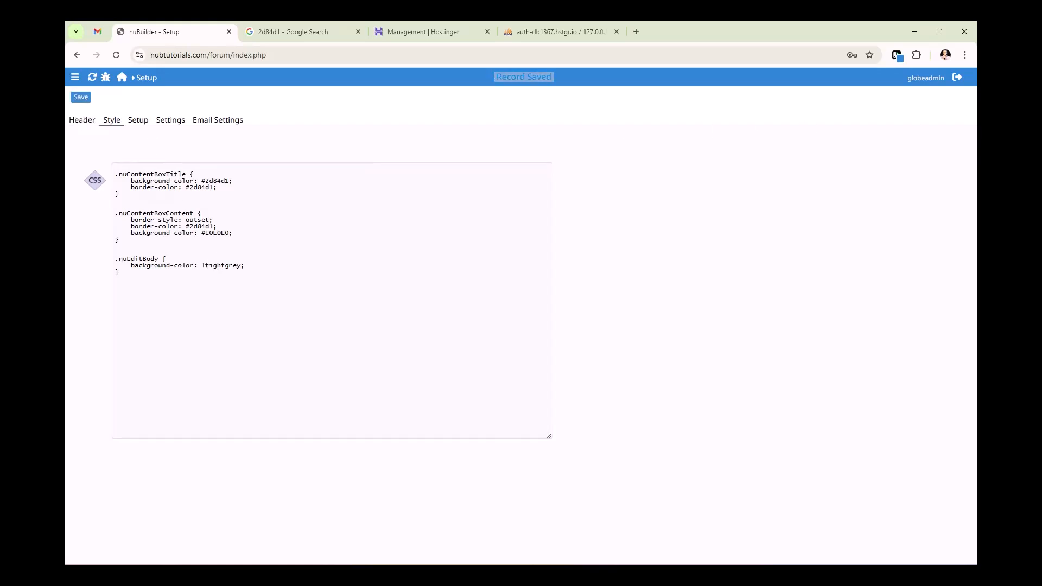
pyautogui.click(958, 79)
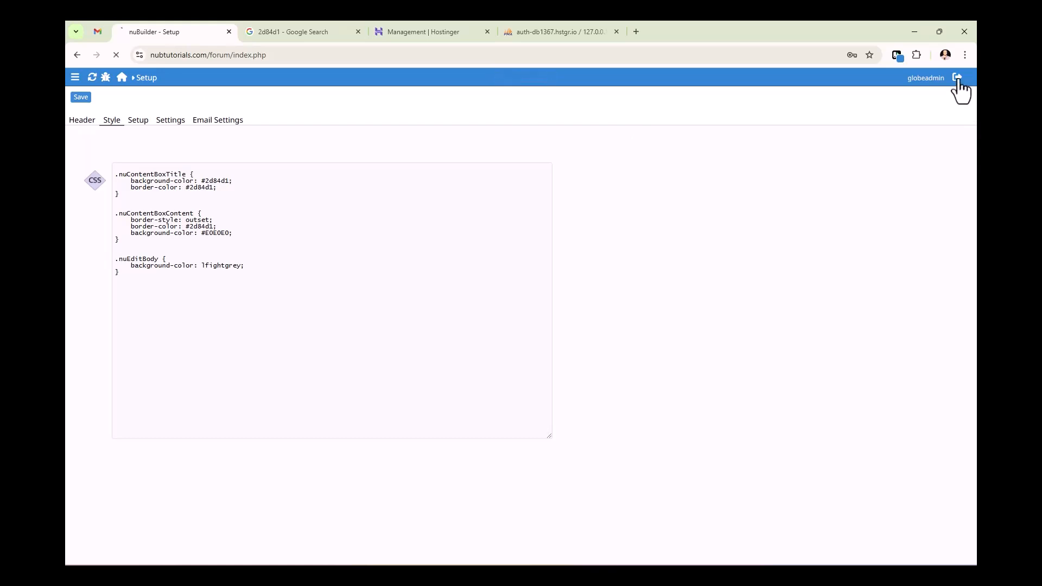
pyautogui.click(520, 279)
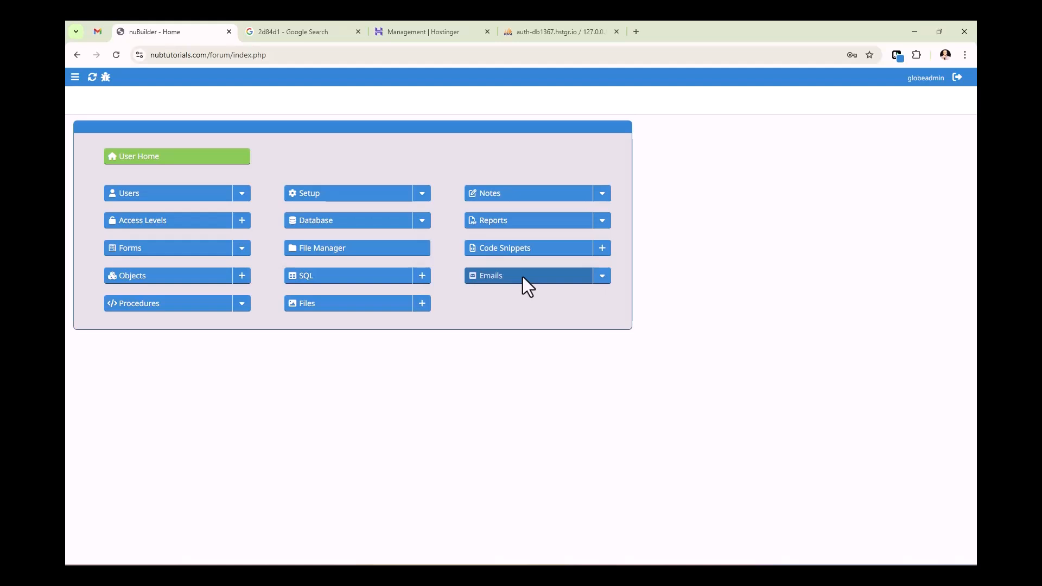
# Open a blank Customer record from User Home.
pyautogui.click(165, 161)
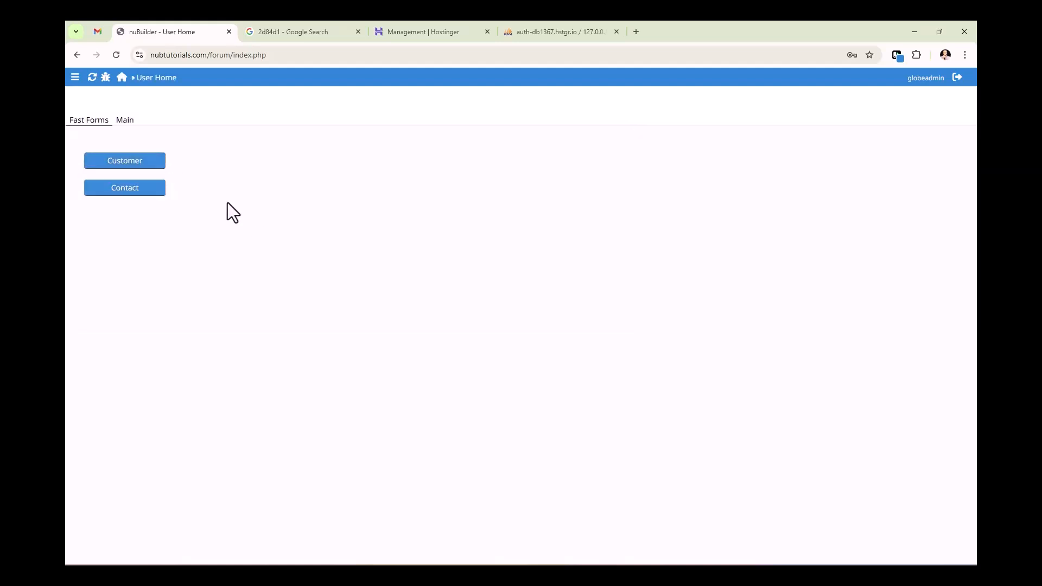
pyautogui.click(134, 160)
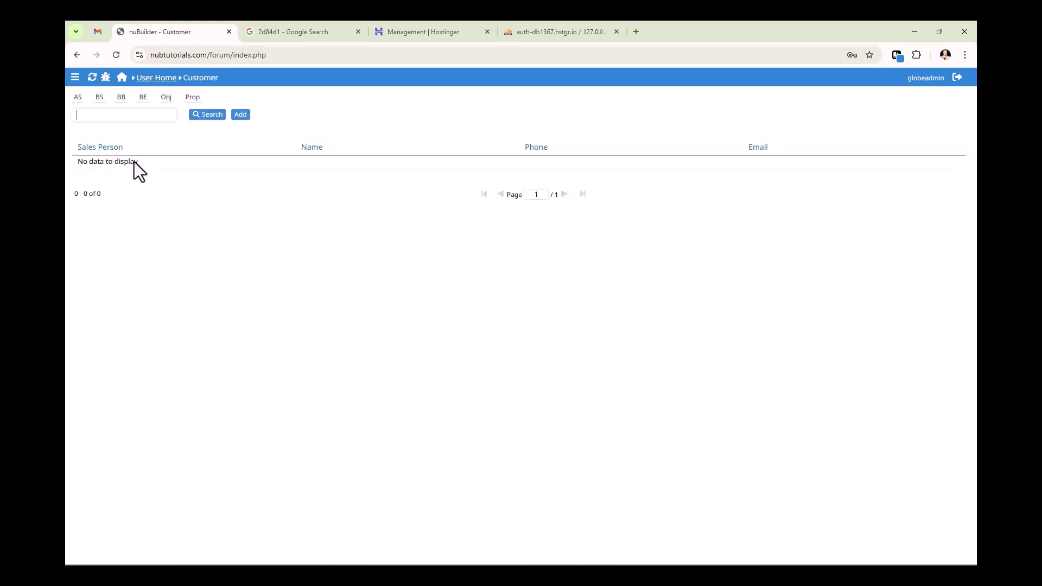
pyautogui.click(239, 115)
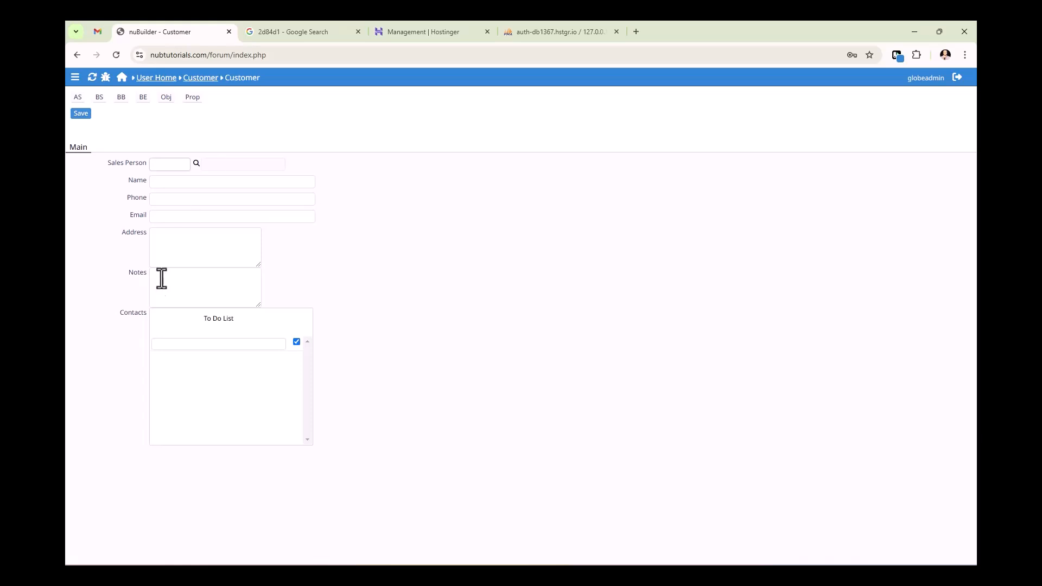
# Clone the Contacts subform object as a left-aligned ContentBox labelled Customer.
pyautogui.doubleClick(132, 315)
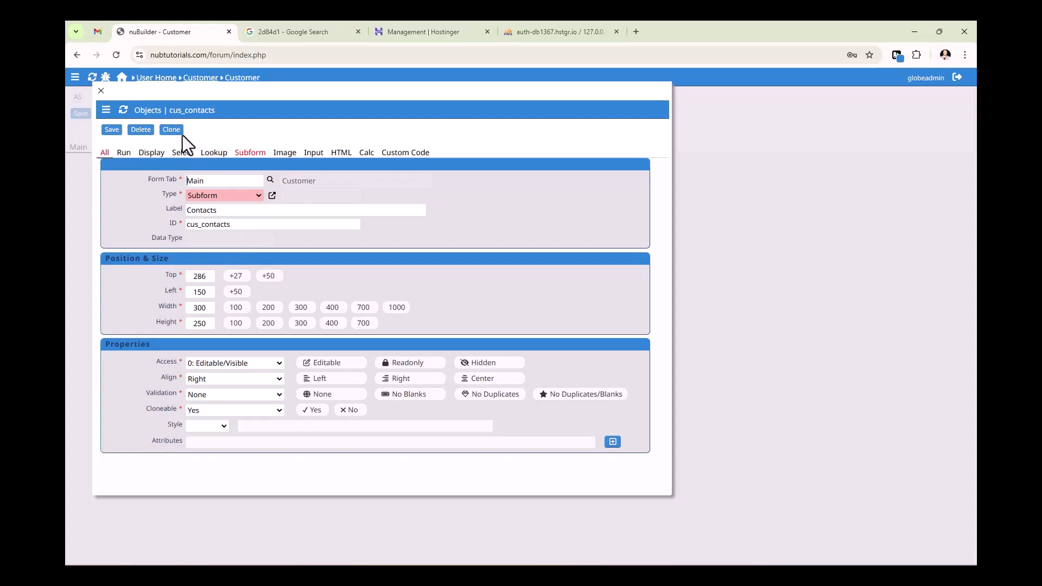
pyautogui.click(169, 130)
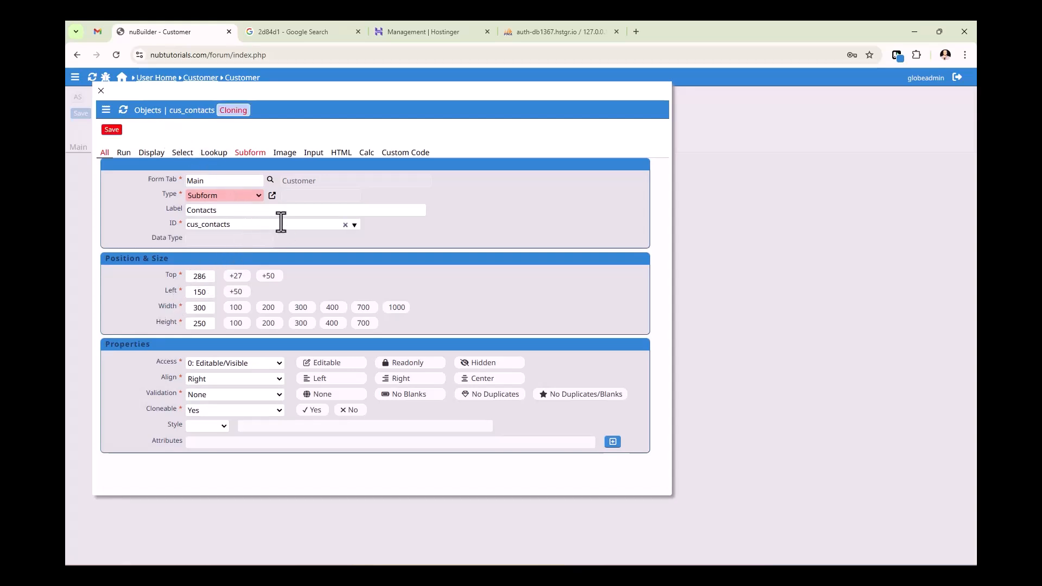
pyautogui.click(245, 197)
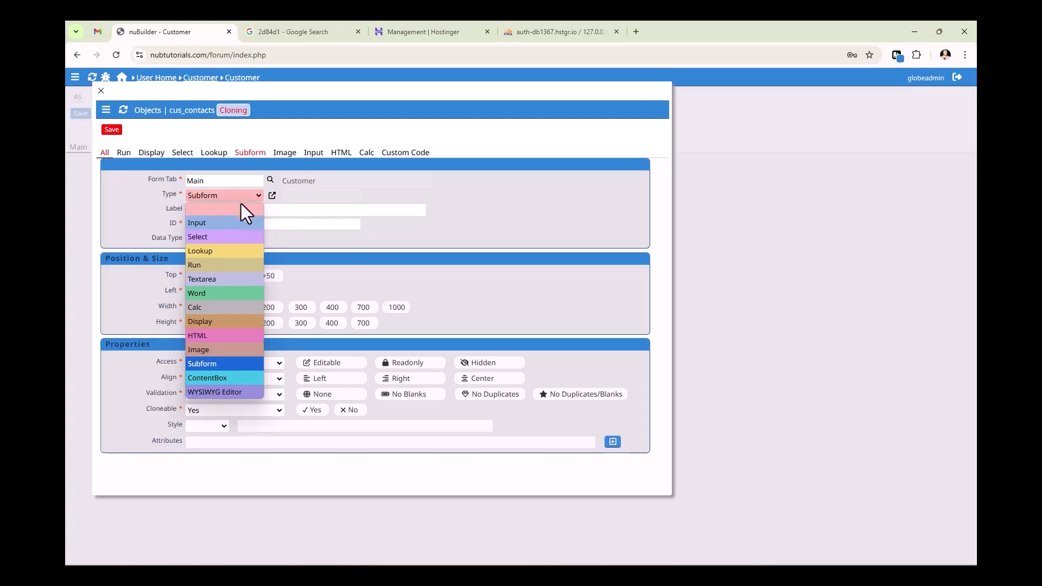
pyautogui.click(226, 378)
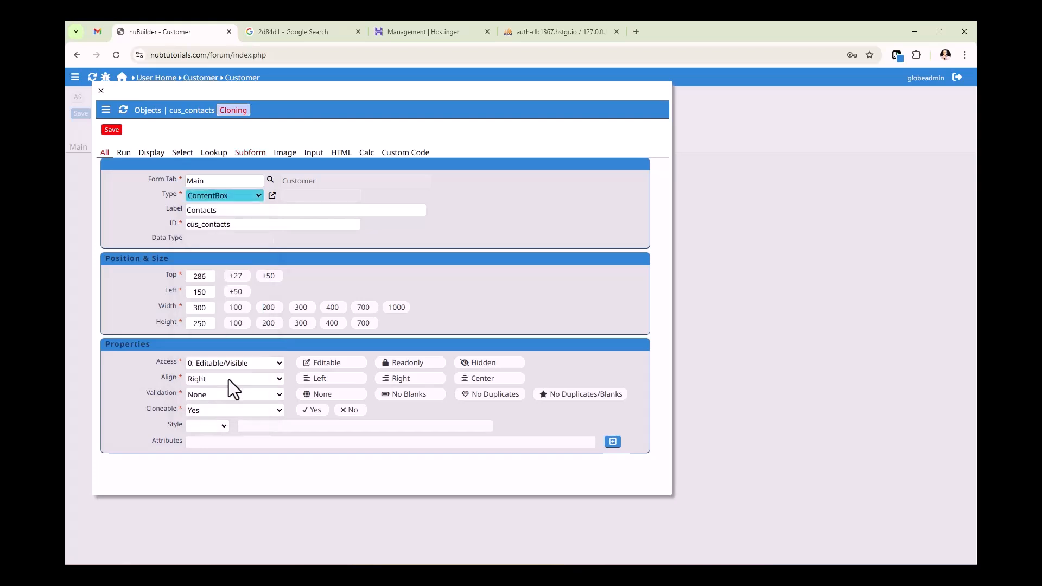
pyautogui.doubleClick(248, 213)
pyautogui.write('Customer')
pyautogui.click(338, 379)
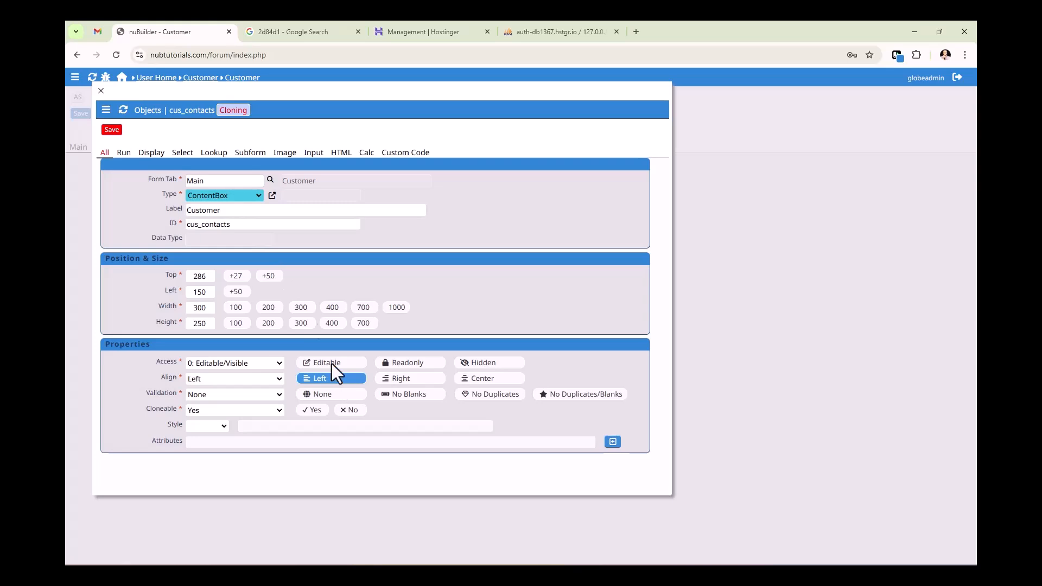
# Set the cloned content box's ID to customercb.
pyautogui.doubleClick(255, 222)
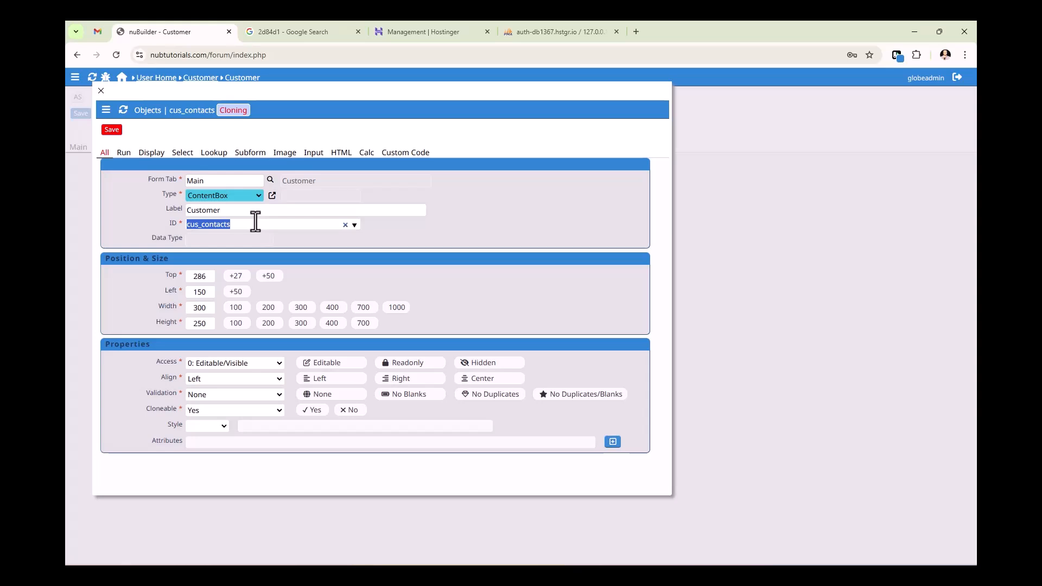
pyautogui.write('custom')
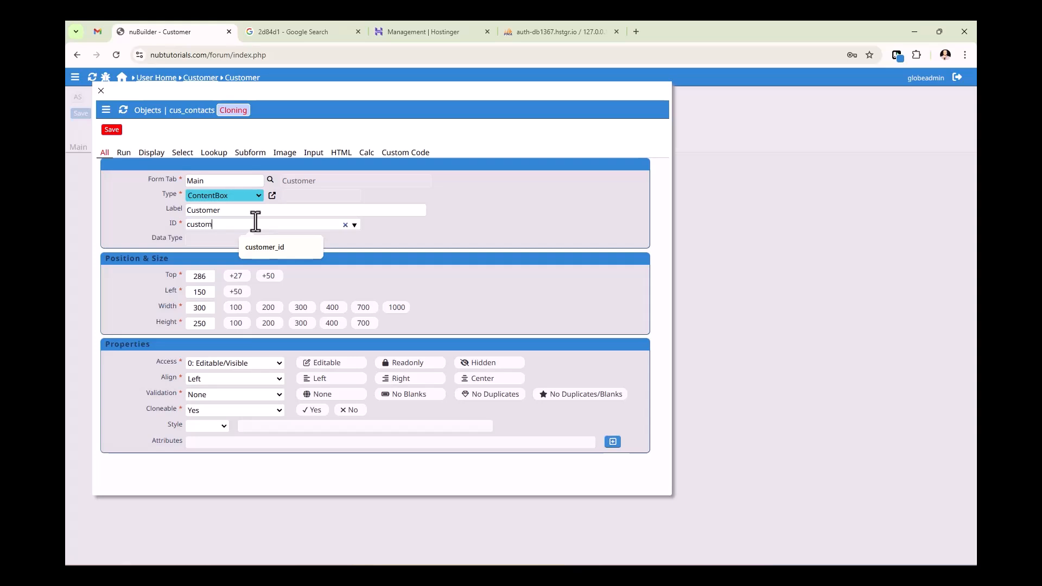
pyautogui.write('ec')
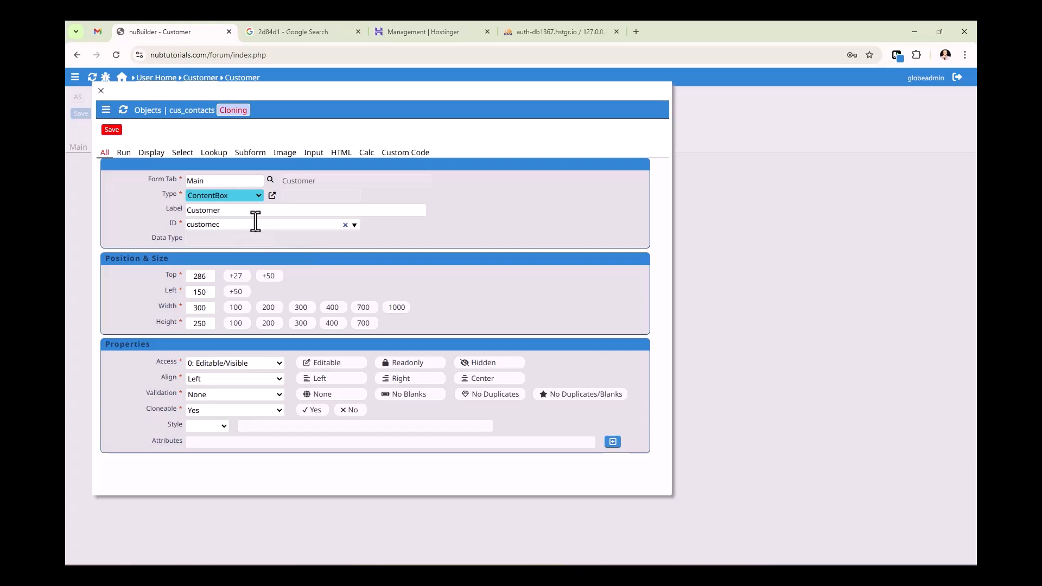
pyautogui.press('BackSpace')
pyautogui.write('rcb')
pyautogui.click(114, 133)
# Set the content box to 700 wide, 700 high and 350 from the left, save it and refresh the Customer form.
pyautogui.click(365, 323)
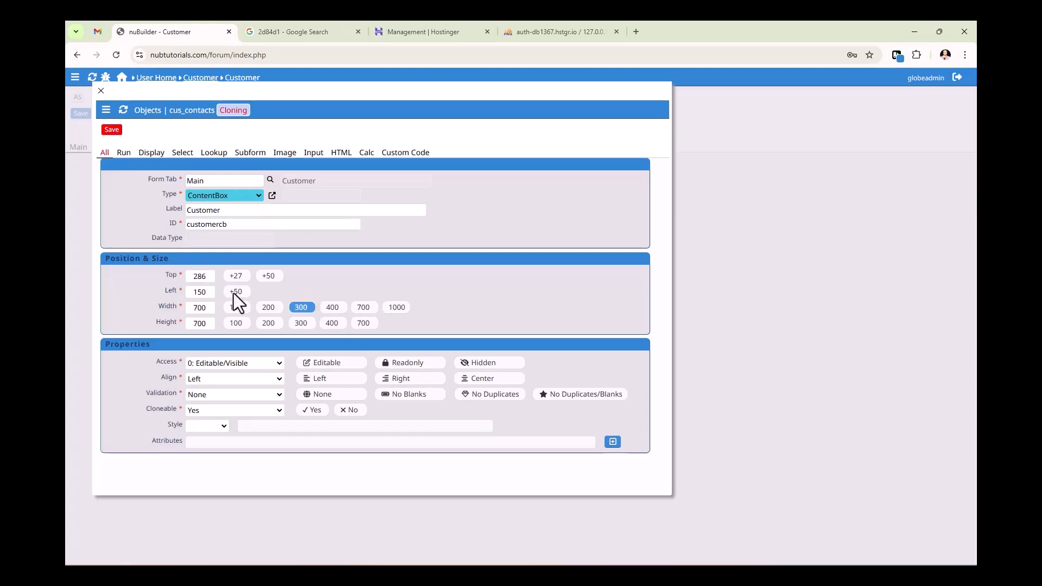
pyautogui.doubleClick(239, 294)
pyautogui.click(106, 131)
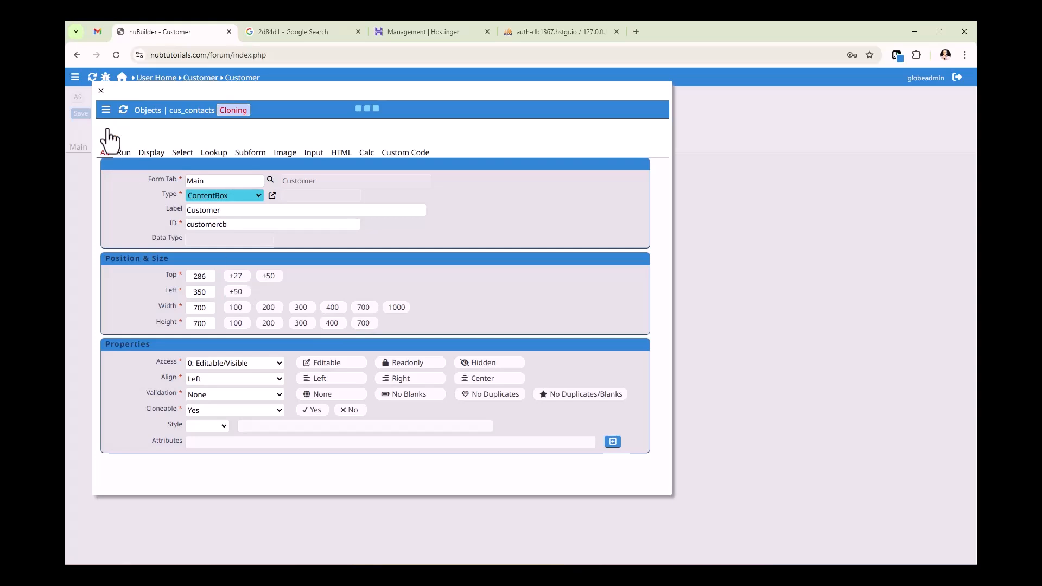
pyautogui.click(101, 91)
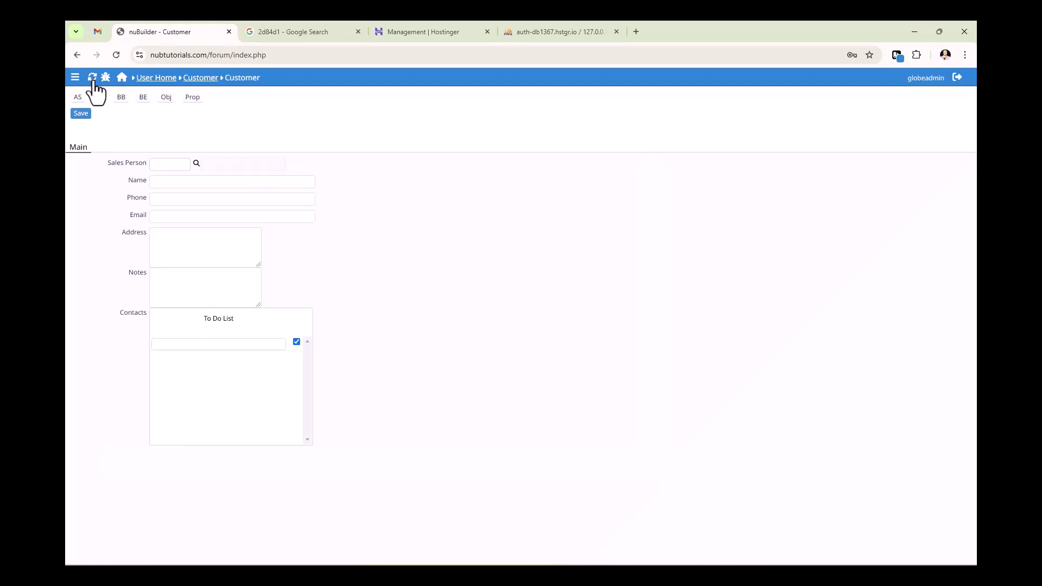
pyautogui.click(93, 78)
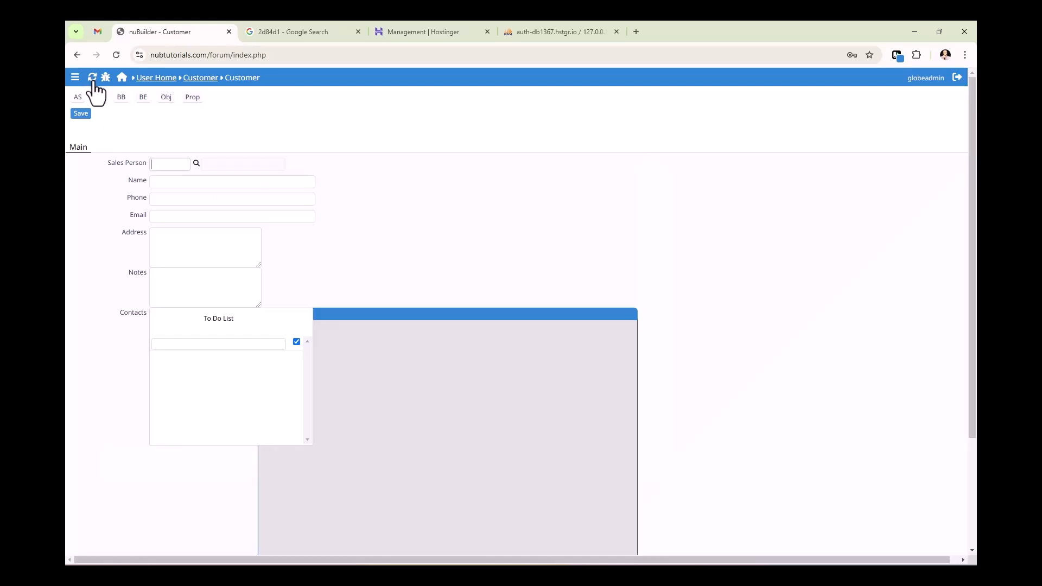
# In the Customer form's object arrangement view, move the customercb box up and to the right, clear of the fields.
pyautogui.click(76, 78)
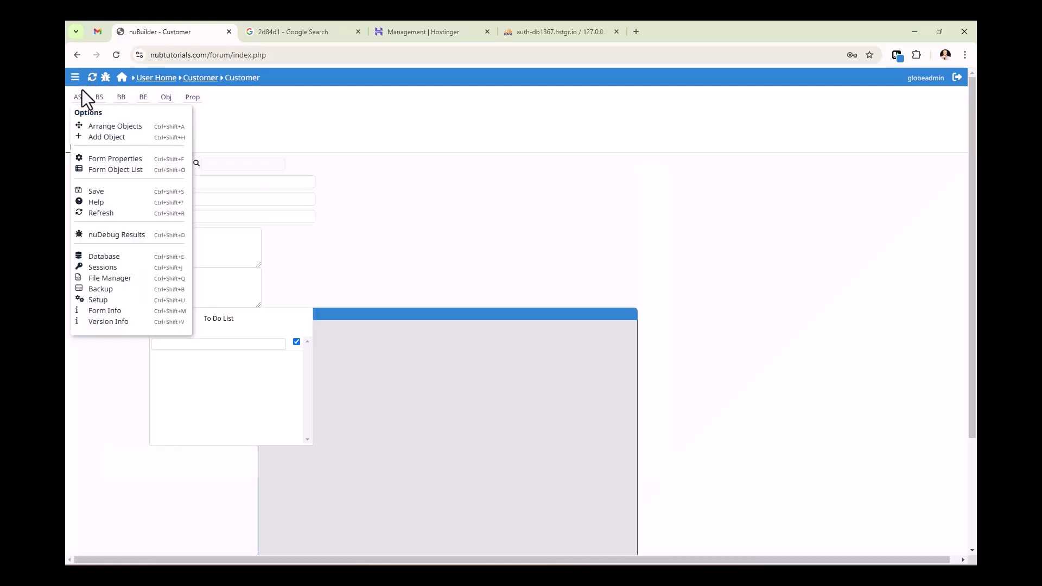
pyautogui.click(115, 127)
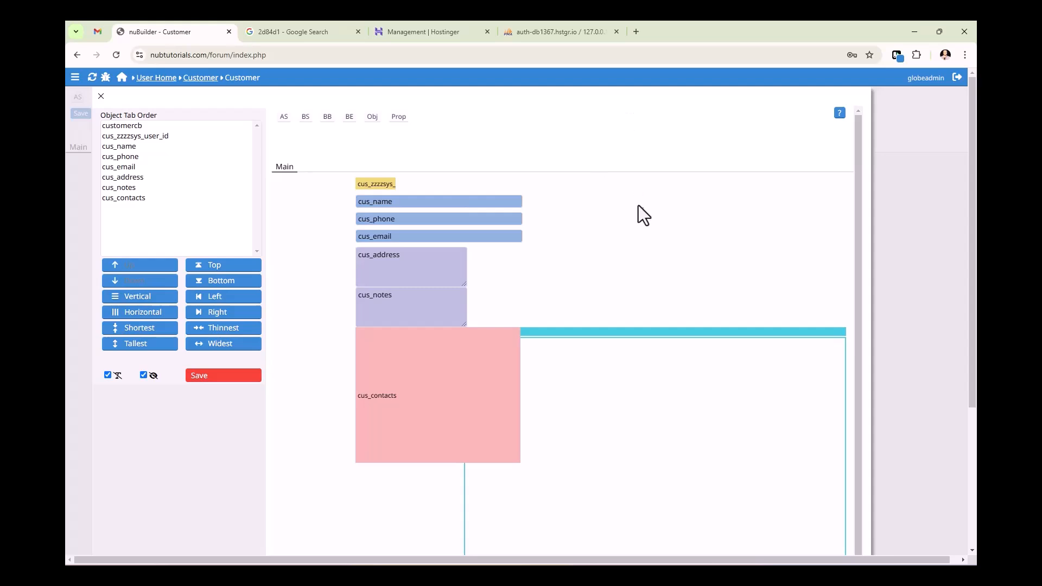
pyautogui.hotkey('ctrl', '-')
pyautogui.hotkey('ctrl', '-')
pyautogui.hotkey('ctrl', '-')
pyautogui.hotkey('ctrl', '-')
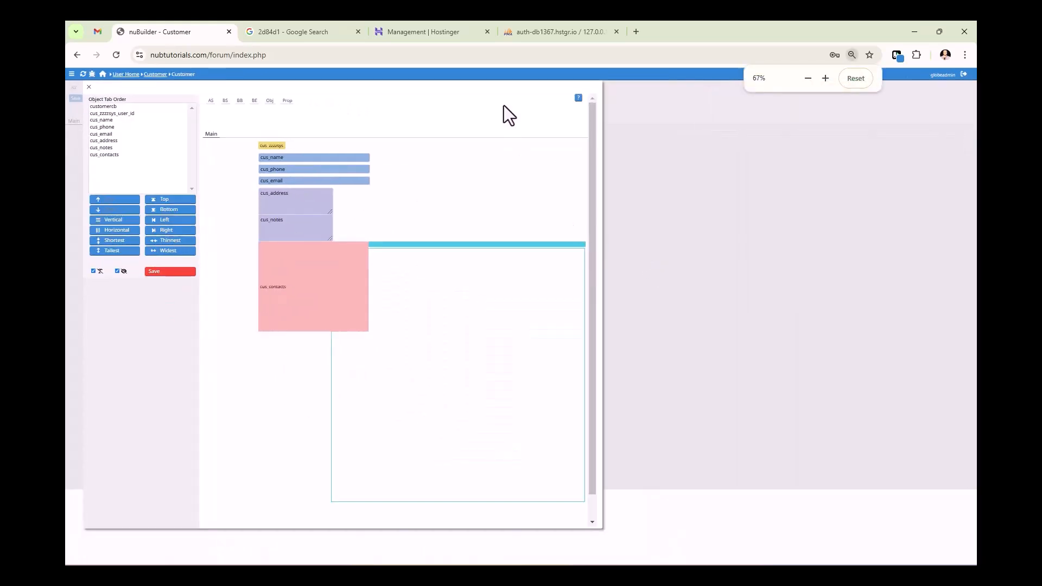
pyautogui.doubleClick(496, 91)
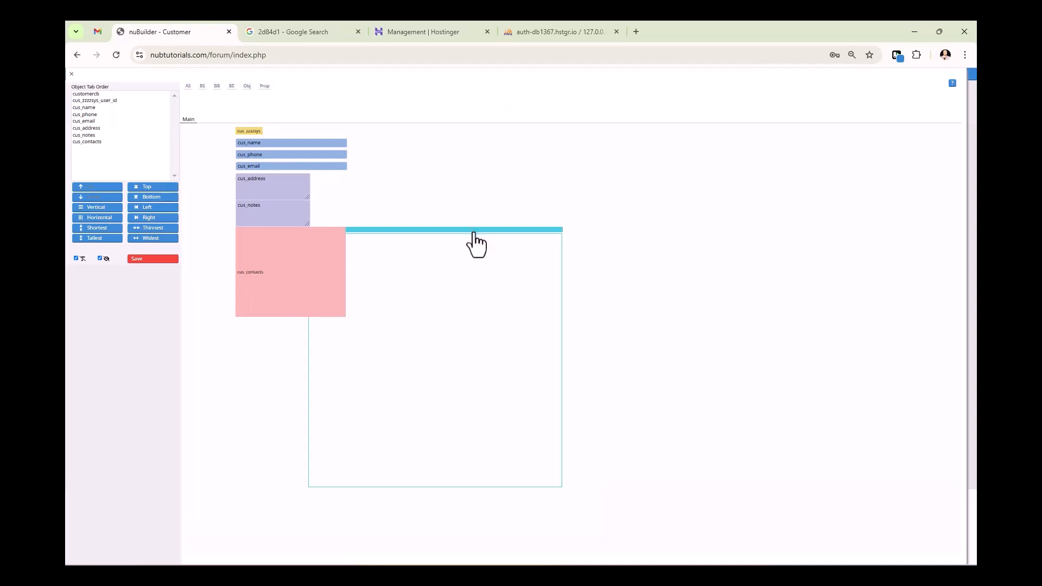
pyautogui.moveTo(473, 234); pyautogui.dragTo(559, 150)
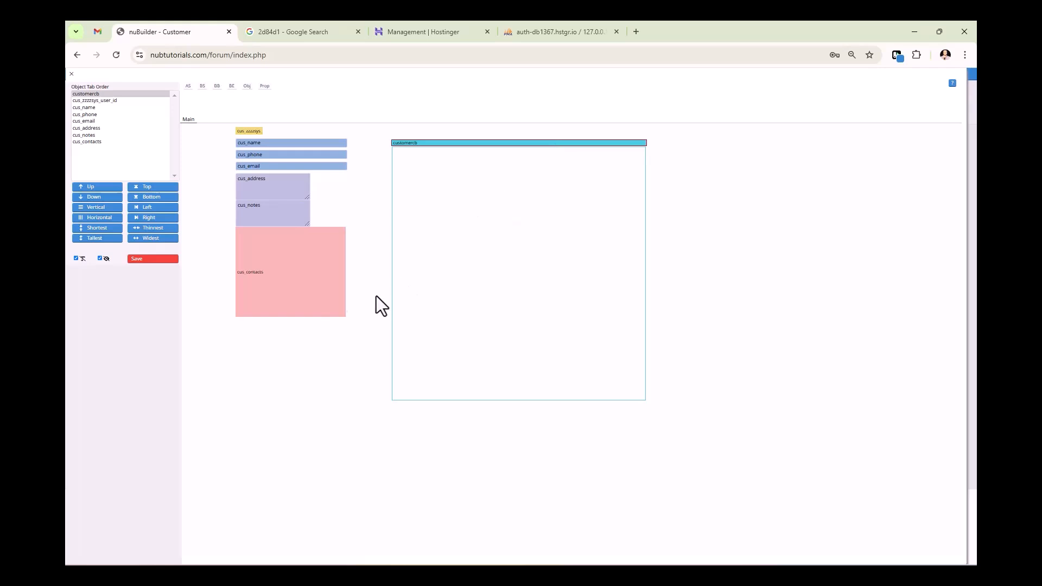
# Move all the customer fields, from cus_zzzzsys_user_id to cus_contacts, together into the customercb box.
pyautogui.moveTo(357, 336); pyautogui.dragTo(235, 132)
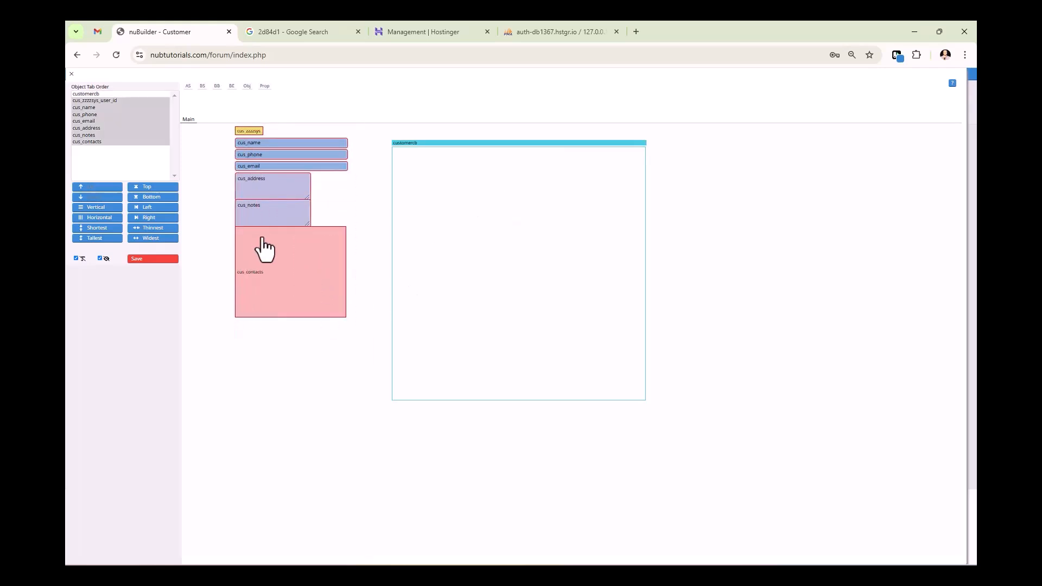
pyautogui.moveTo(286, 277); pyautogui.dragTo(535, 319)
pyautogui.click(406, 286)
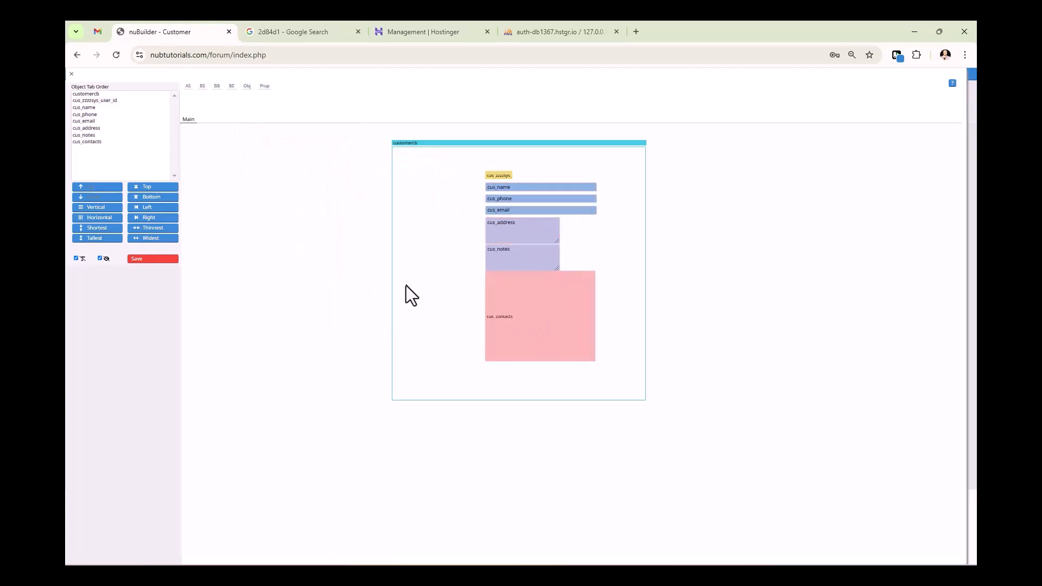
# Nudge the cus_contacts subform down to leave a gap below cus_notes.
pyautogui.click(510, 338)
pyautogui.press('Down')
pyautogui.press('Down')
pyautogui.press('Down')
pyautogui.press('Down')
pyautogui.press('Down')
pyautogui.press('Down')
pyautogui.press('Down')
pyautogui.press('Down')
pyautogui.press('Down')
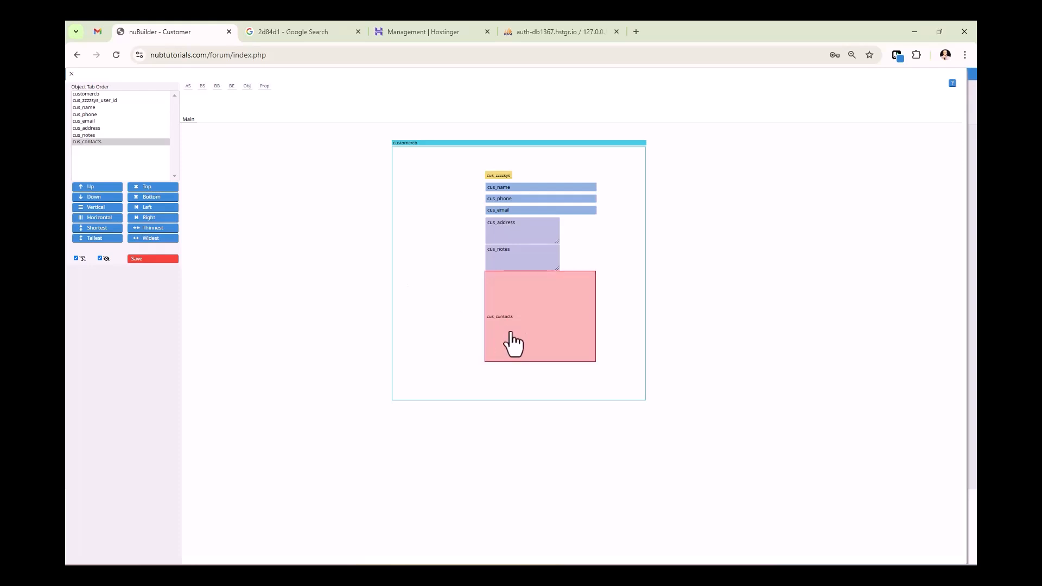
pyautogui.press('Down')
pyautogui.press('Down')
pyautogui.press('Down')
pyautogui.press('Down')
pyautogui.press('Down')
pyautogui.press('Down')
pyautogui.press('Down')
pyautogui.press('Down')
pyautogui.press('Down')
pyautogui.press('Down')
pyautogui.press('Down')
pyautogui.press('Down')
pyautogui.press('Down')
pyautogui.press('Down')
pyautogui.press('Down')
pyautogui.press('Down')
pyautogui.press('Down')
pyautogui.press('Down')
pyautogui.press('Down')
pyautogui.press('Down')
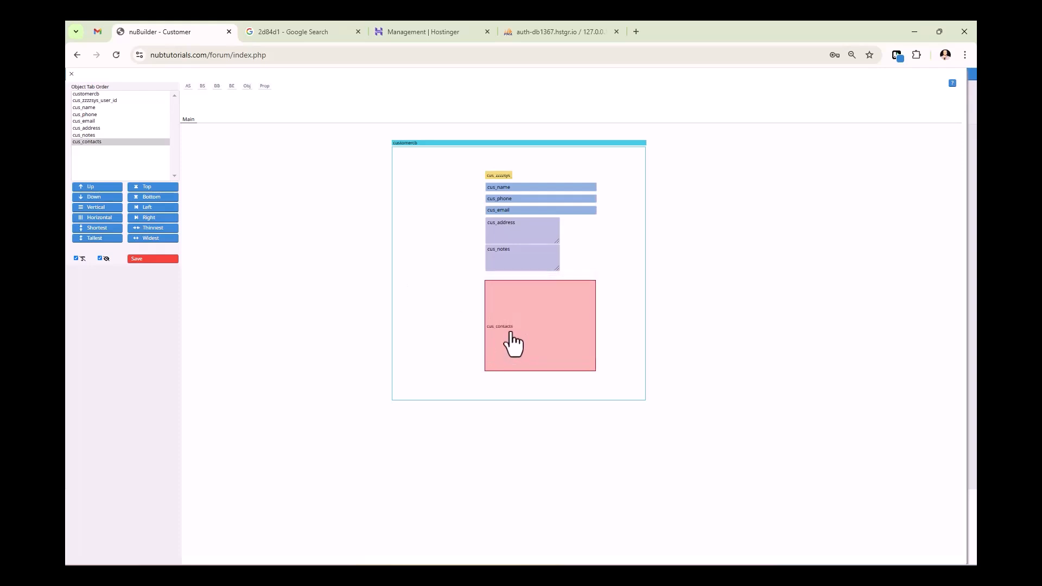
pyautogui.press('Down')
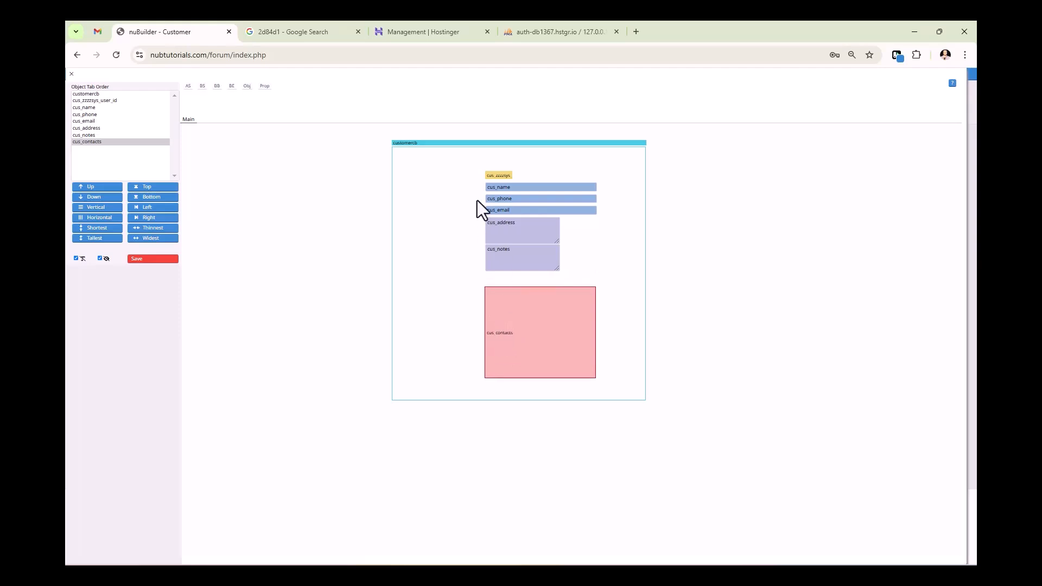
# Distribute the fields from cus_zzzzsys_user_id to cus_contacts evenly in the vertical direction.
pyautogui.moveTo(459, 158); pyautogui.dragTo(568, 369)
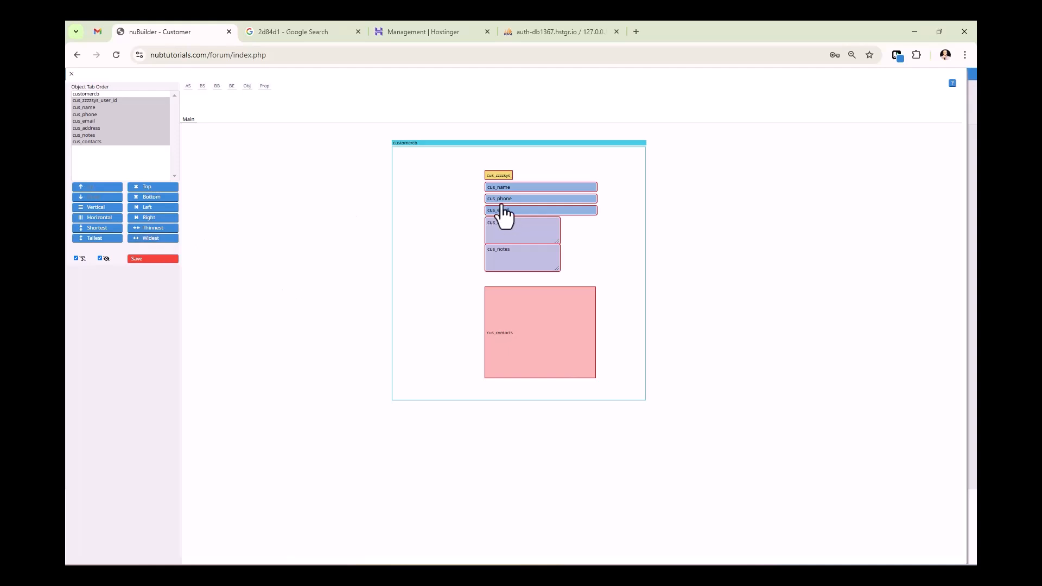
pyautogui.click(474, 188)
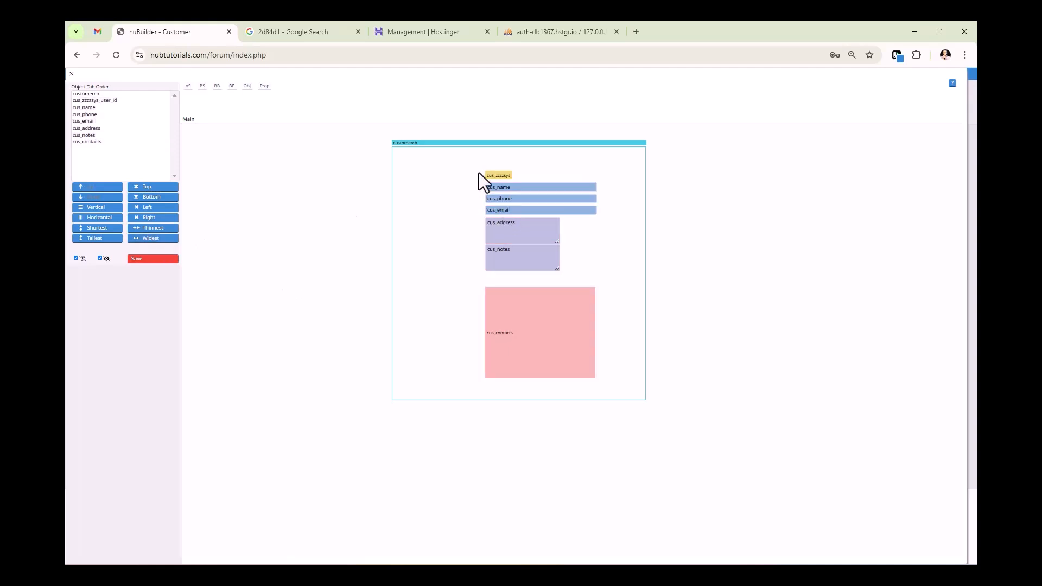
pyautogui.moveTo(480, 168); pyautogui.dragTo(519, 347)
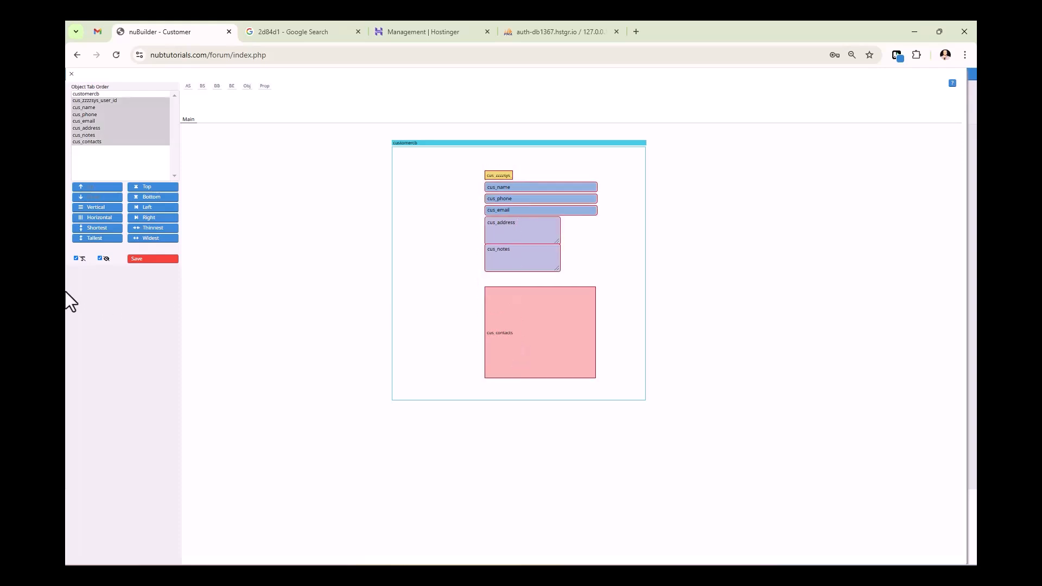
pyautogui.click(101, 208)
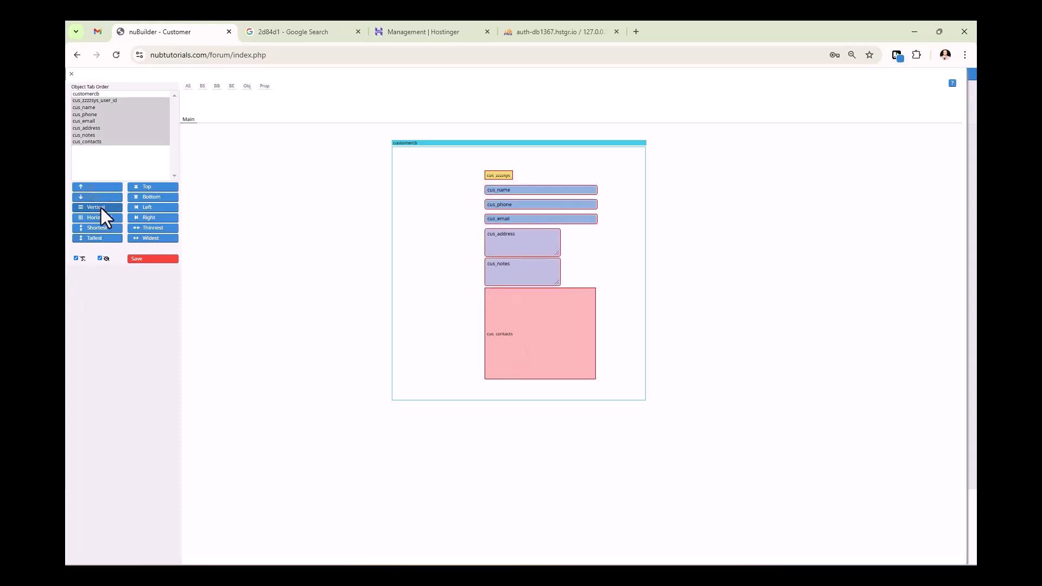
# Match the objects from cus_phone to cus_contacts to the widest one and save the arrangement.
pyautogui.click(442, 259)
pyautogui.moveTo(460, 200); pyautogui.dragTo(578, 333)
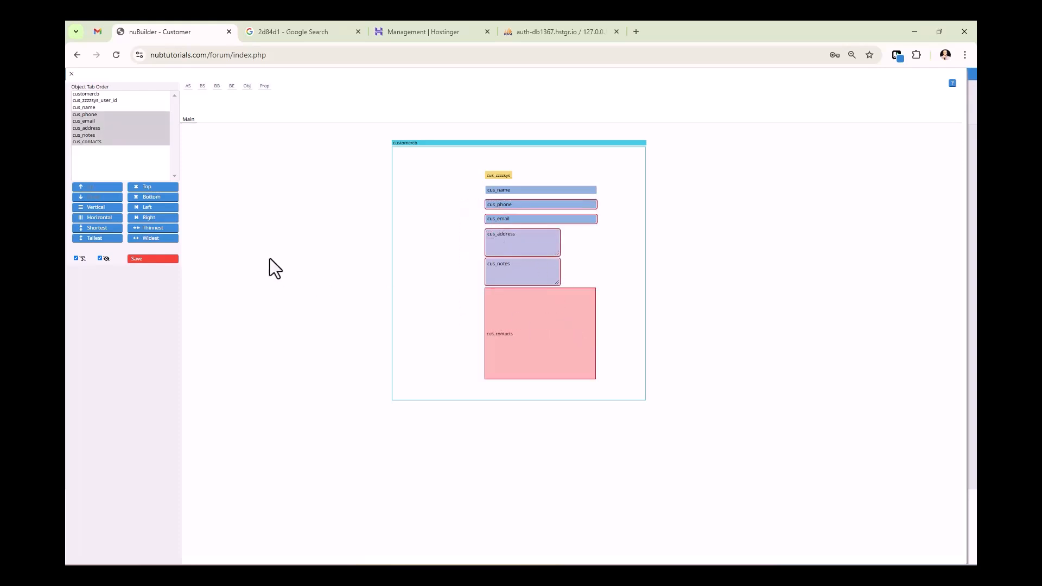
pyautogui.click(156, 239)
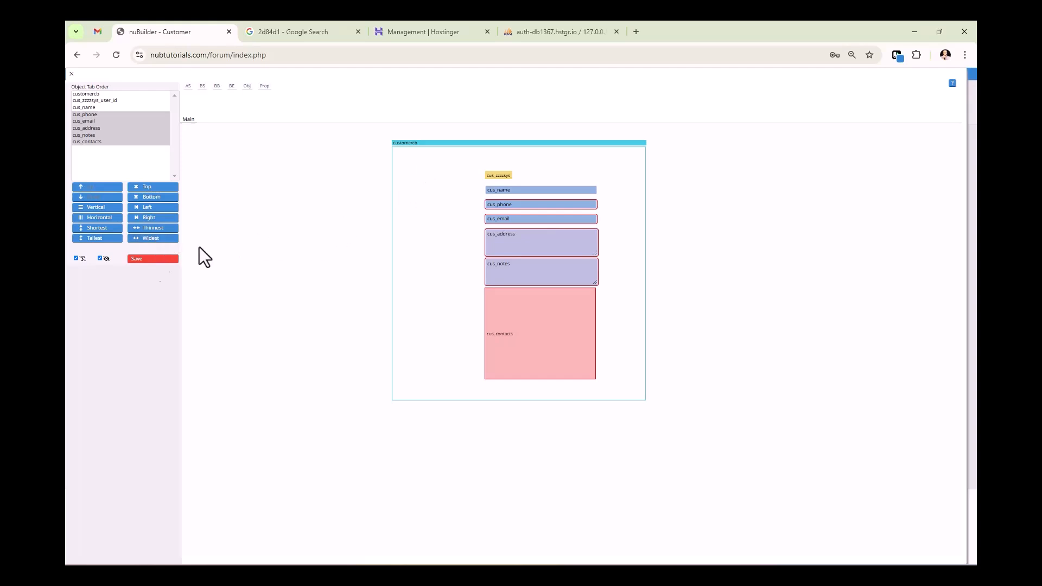
pyautogui.click(153, 261)
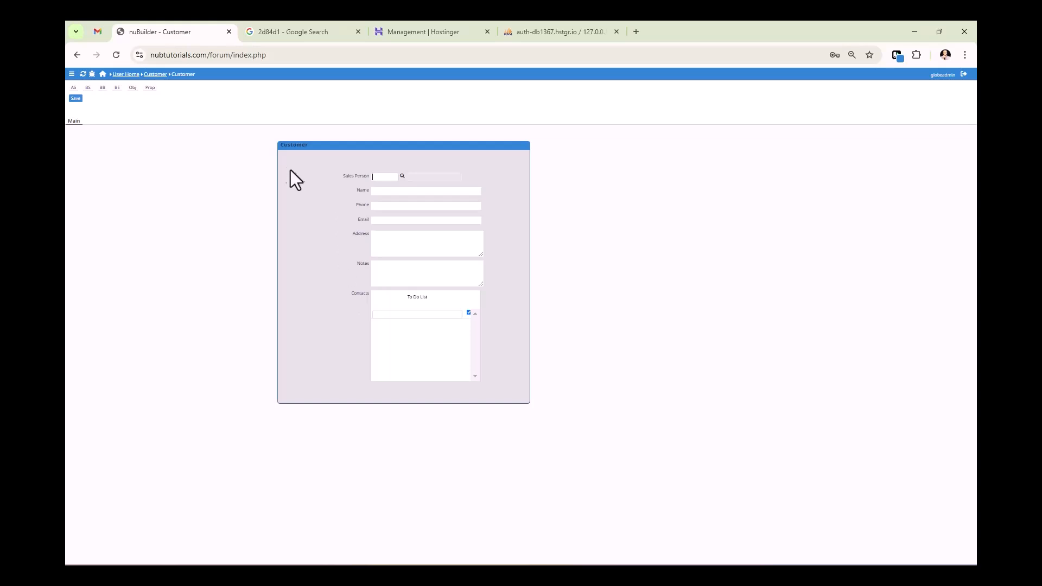
# Clone the customercb content box and assign the copy to the Main tab of the Contact form.
pyautogui.doubleClick(291, 144)
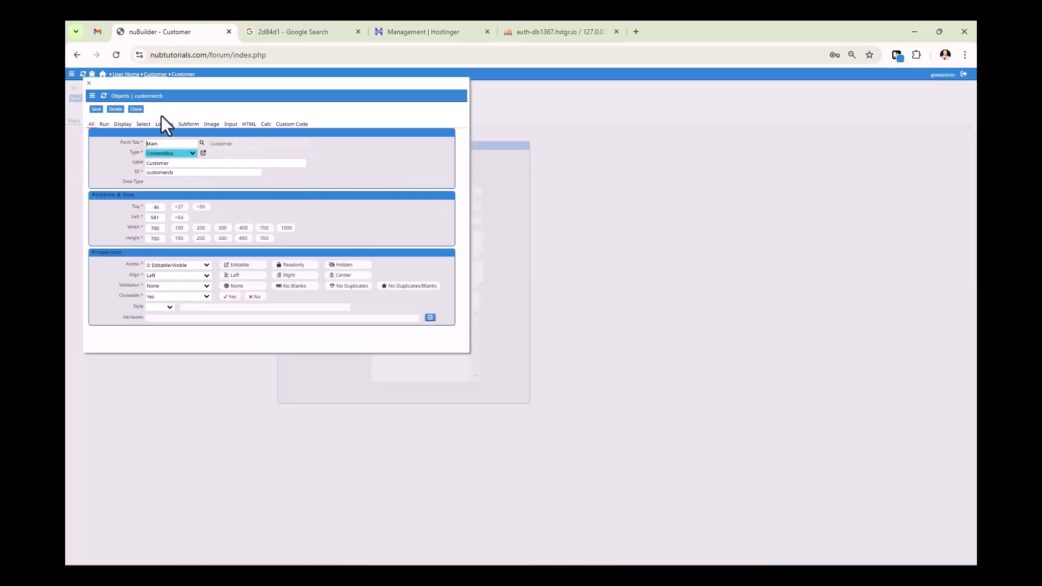
pyautogui.click(136, 109)
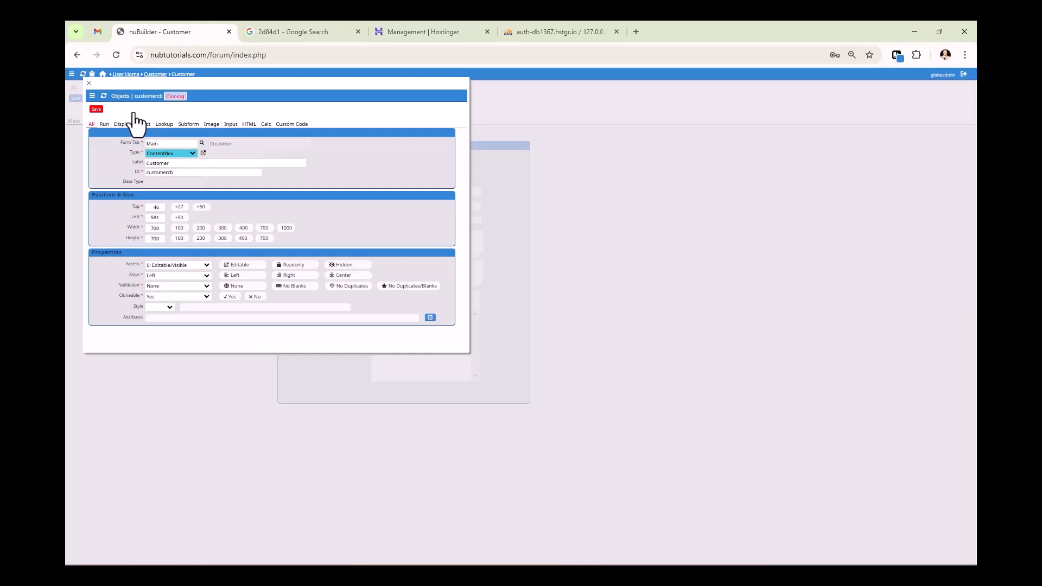
pyautogui.click(202, 144)
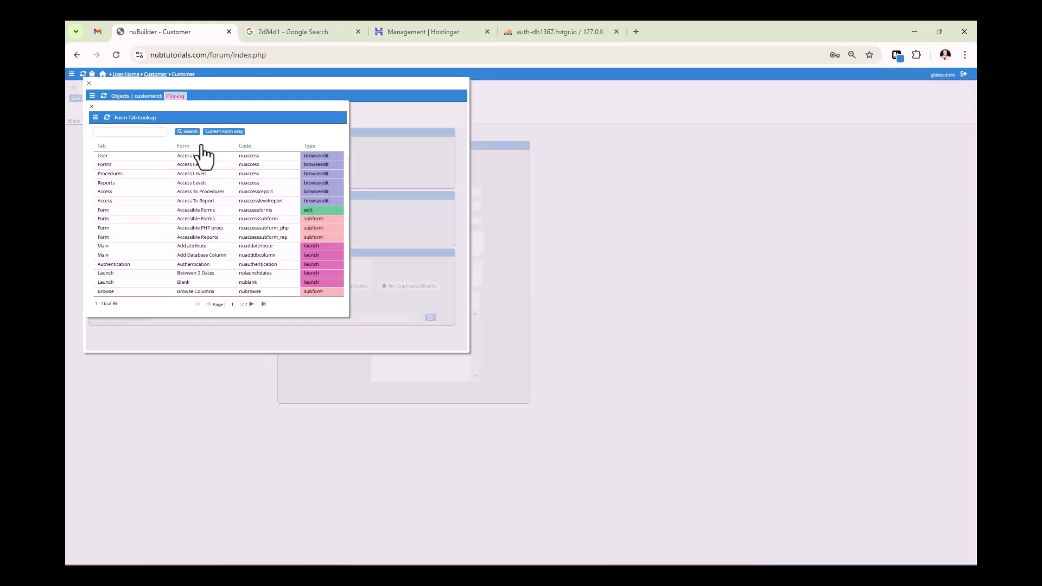
pyautogui.hotkey('ctrl', '0')
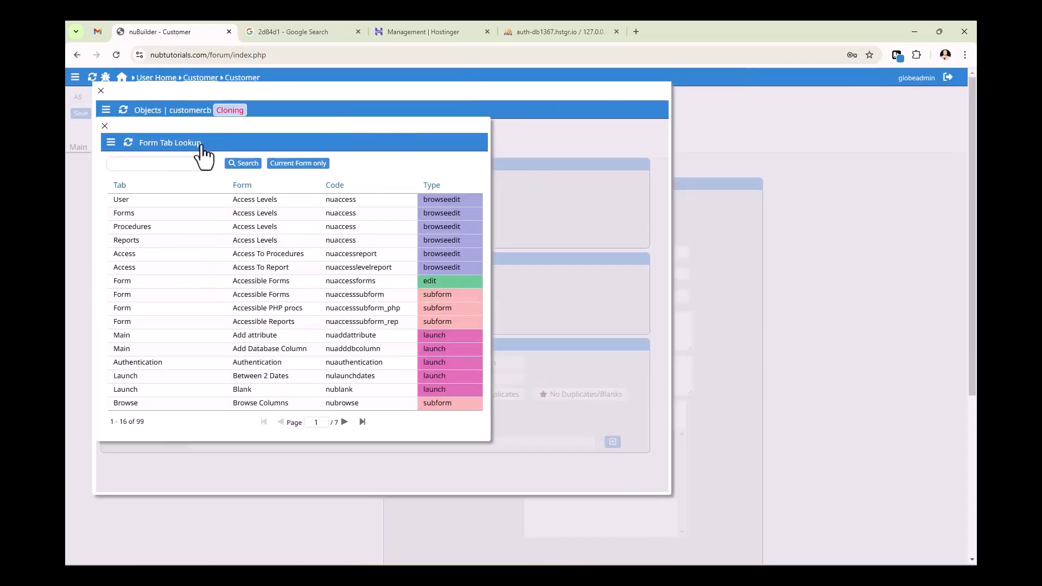
pyautogui.write('cust')
pyautogui.press('Return')
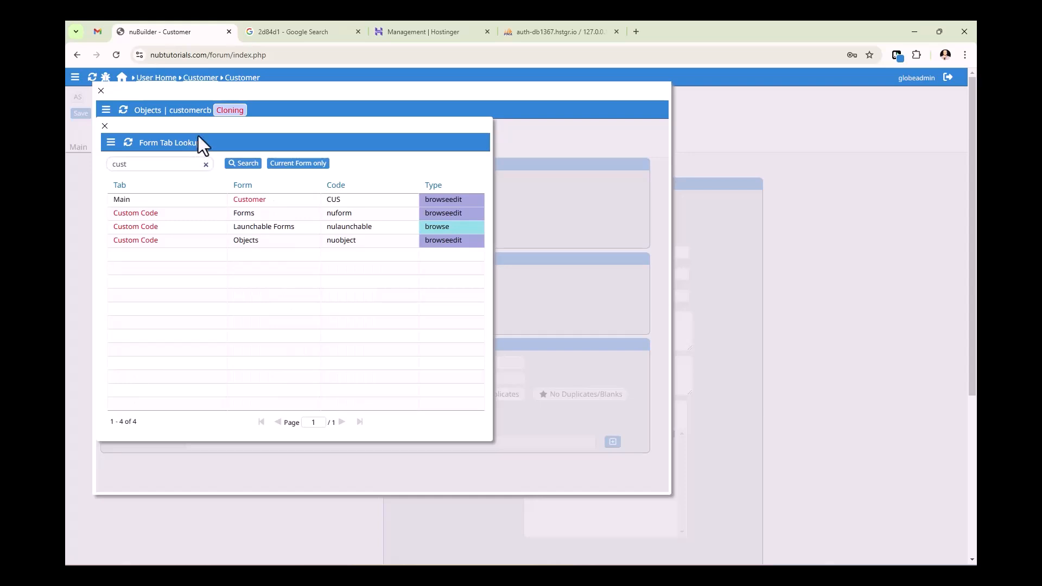
pyautogui.press('BackSpace')
pyautogui.press('BackSpace')
pyautogui.press('BackSpace')
pyautogui.press('BackSpace')
pyautogui.write('cont')
pyautogui.press('Return')
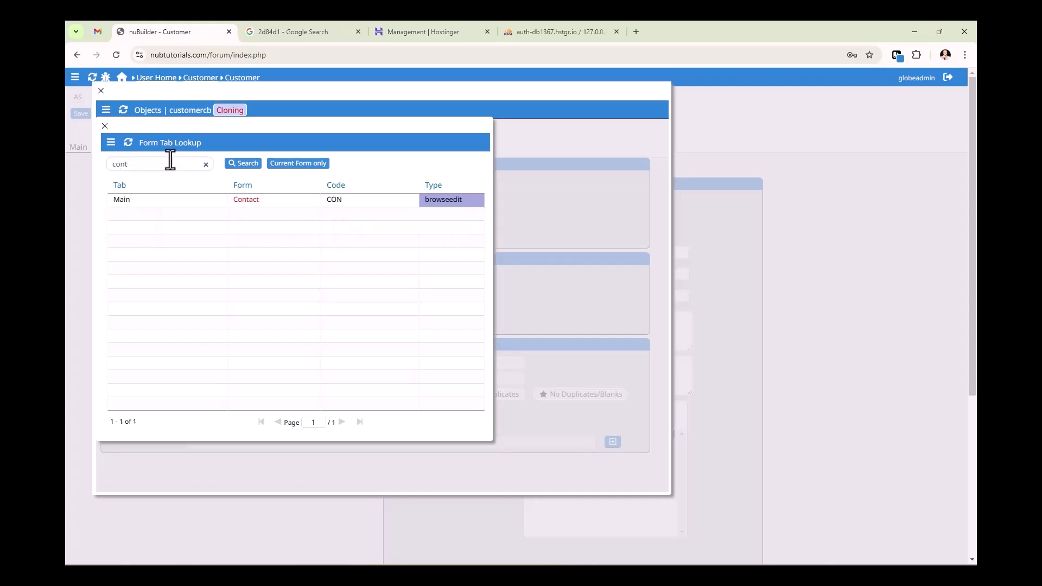
pyautogui.click(280, 202)
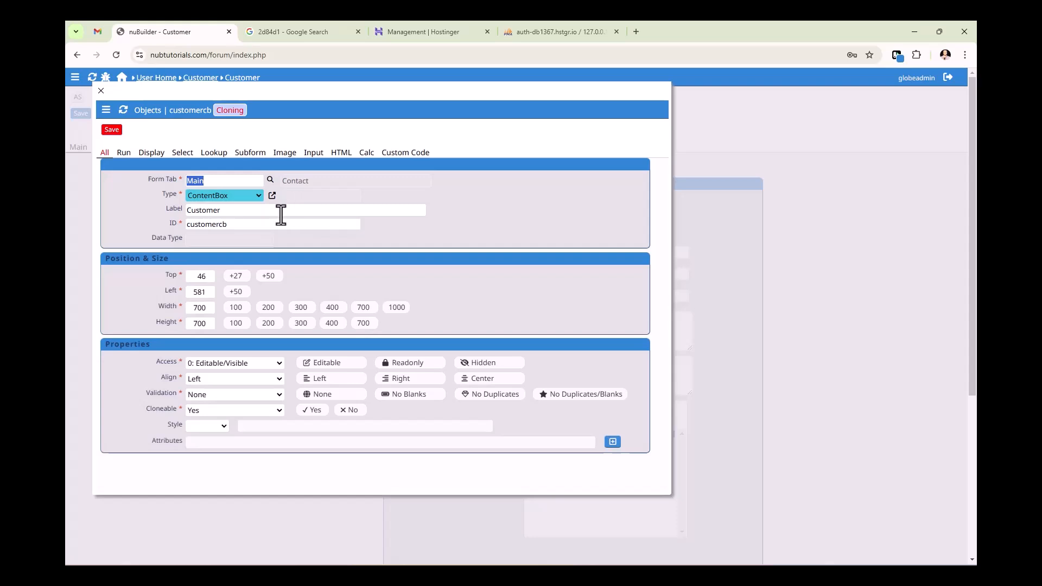
# Label the cloned content box Contact, give it the ID contactcb and save it.
pyautogui.doubleClick(280, 215)
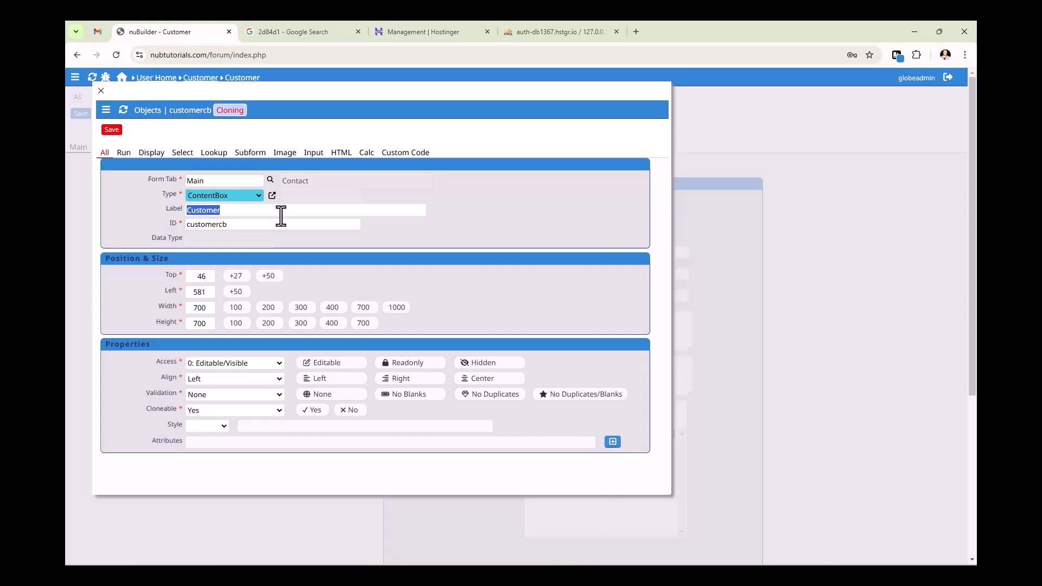
pyautogui.write('Contac')
pyautogui.press('Tab')
pyautogui.press('Home')
pyautogui.press('Delete')
pyautogui.press('Delete')
pyautogui.press('Delete')
pyautogui.press('Delete')
pyautogui.press('Delete')
pyautogui.press('Delete')
pyautogui.press('Delete')
pyautogui.press('Delete')
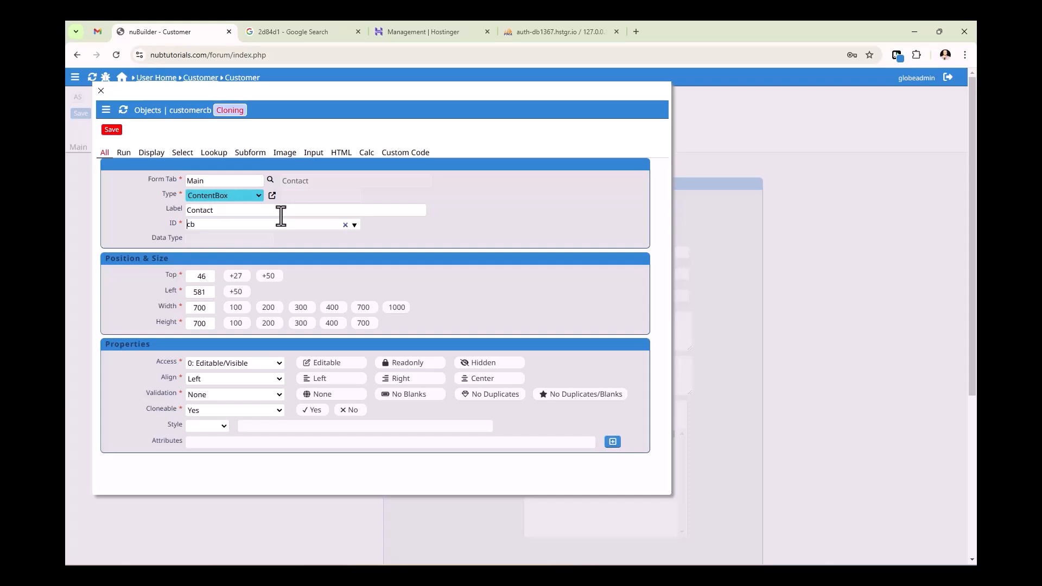
pyautogui.write('contact')
pyautogui.click(112, 132)
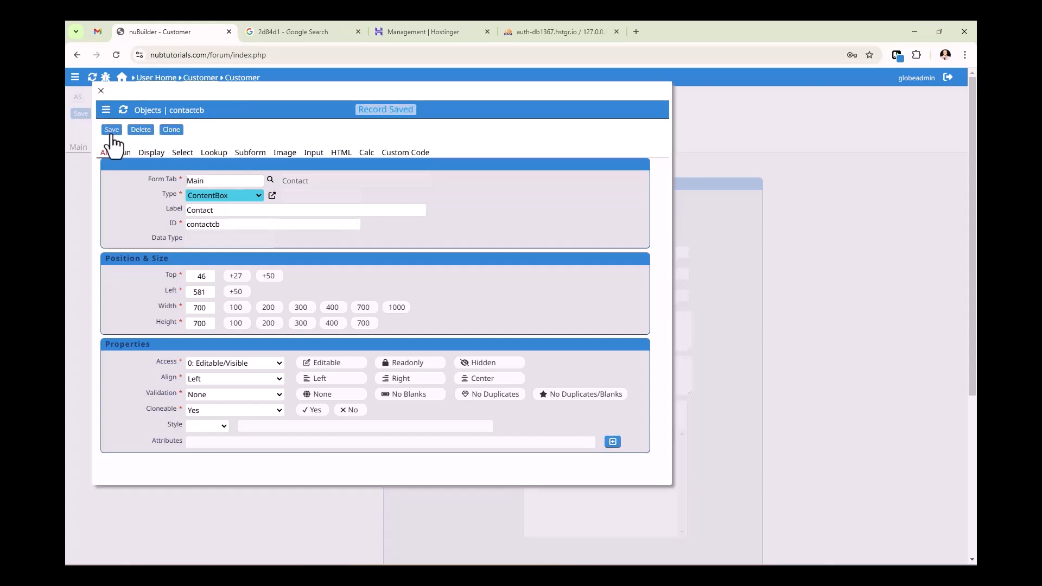
pyautogui.click(172, 130)
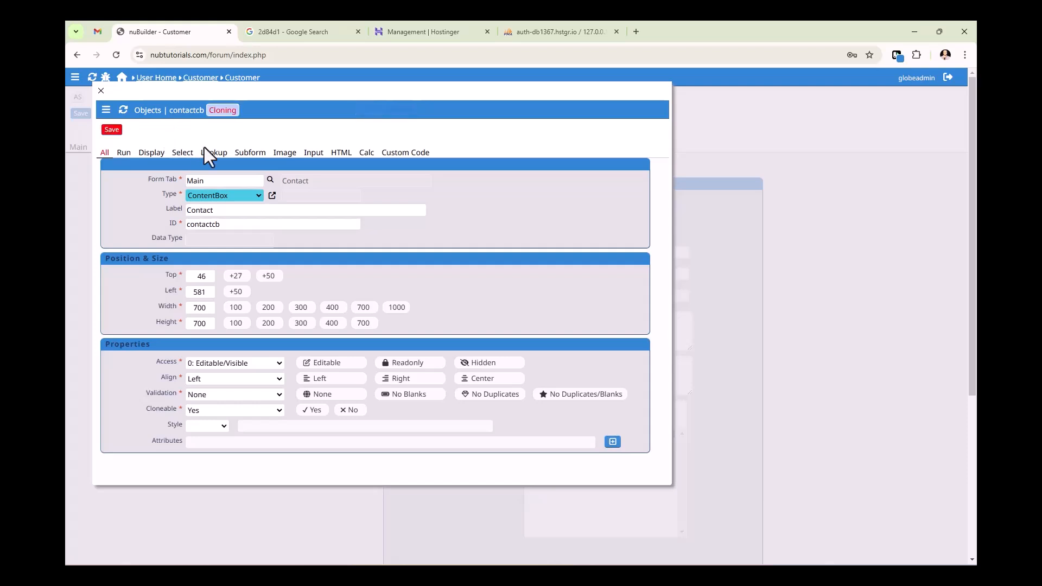
pyautogui.click(270, 181)
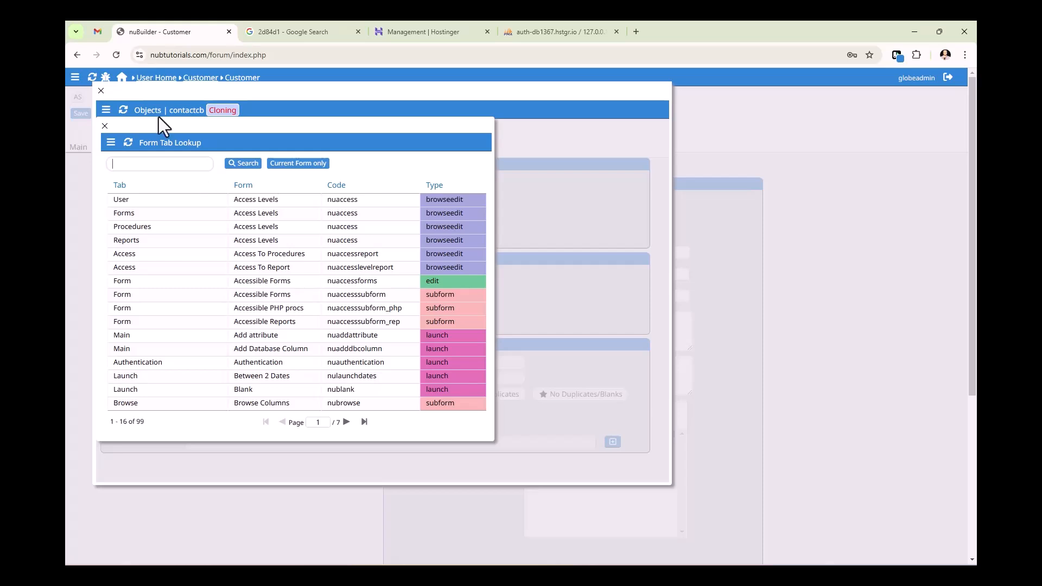
pyautogui.click(105, 126)
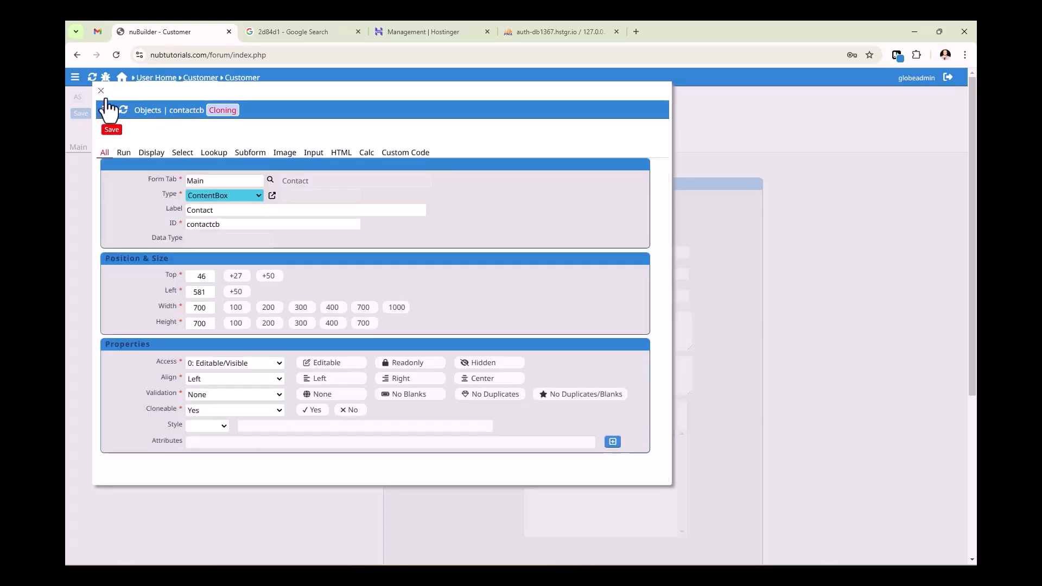
pyautogui.click(101, 91)
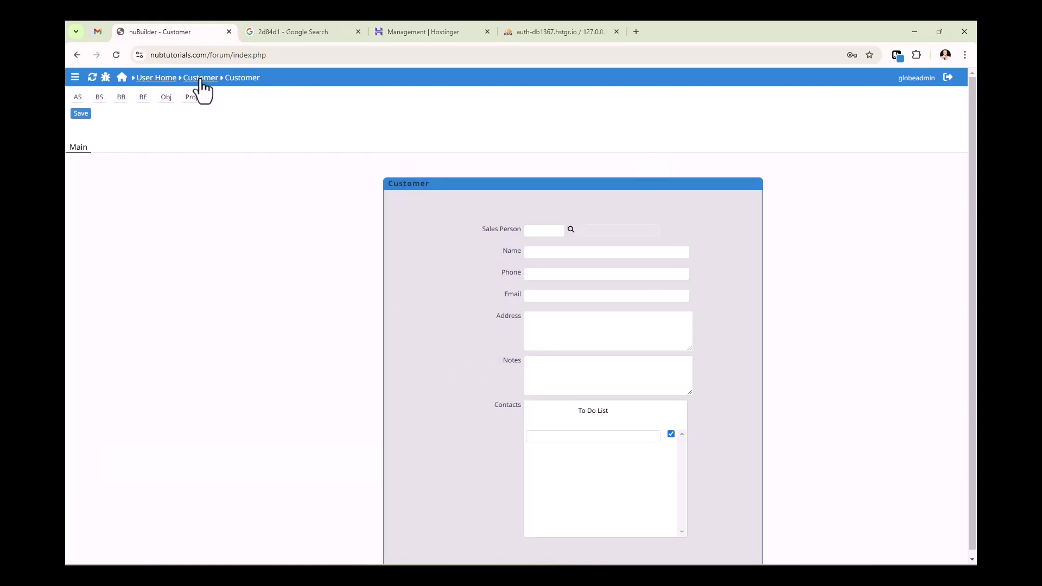
# In a new Contact record, arrange the objects so that con_customer_id through con_tasks sit together inside the contactcb box.
pyautogui.click(200, 77)
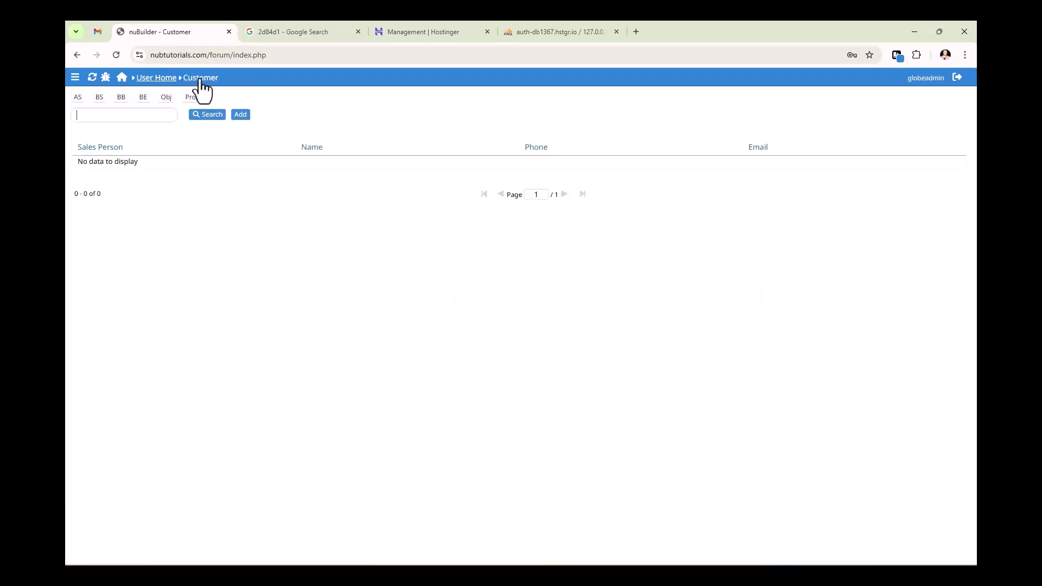
pyautogui.click(157, 78)
pyautogui.click(142, 182)
pyautogui.click(239, 115)
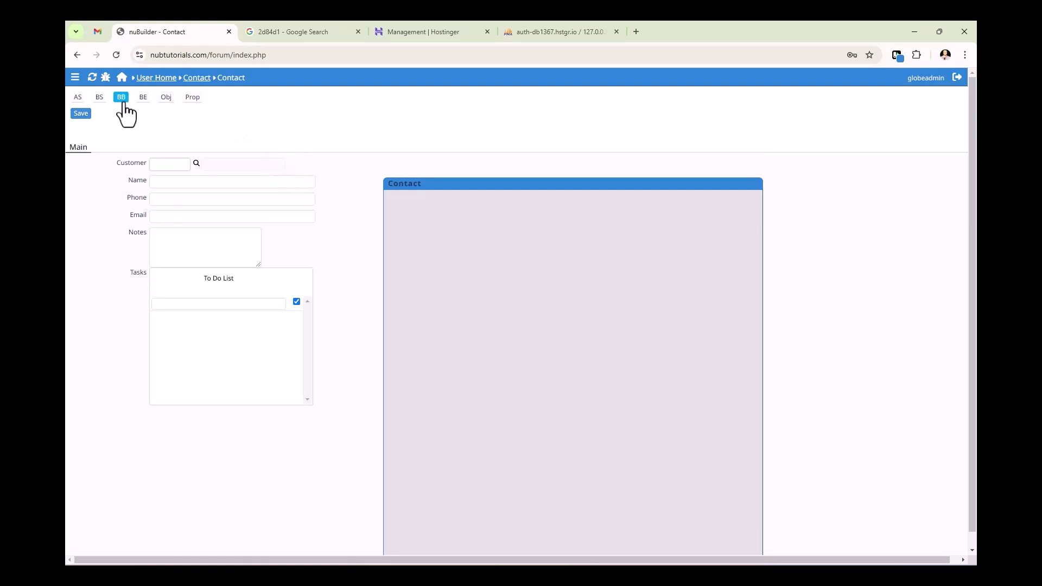
pyautogui.click(74, 78)
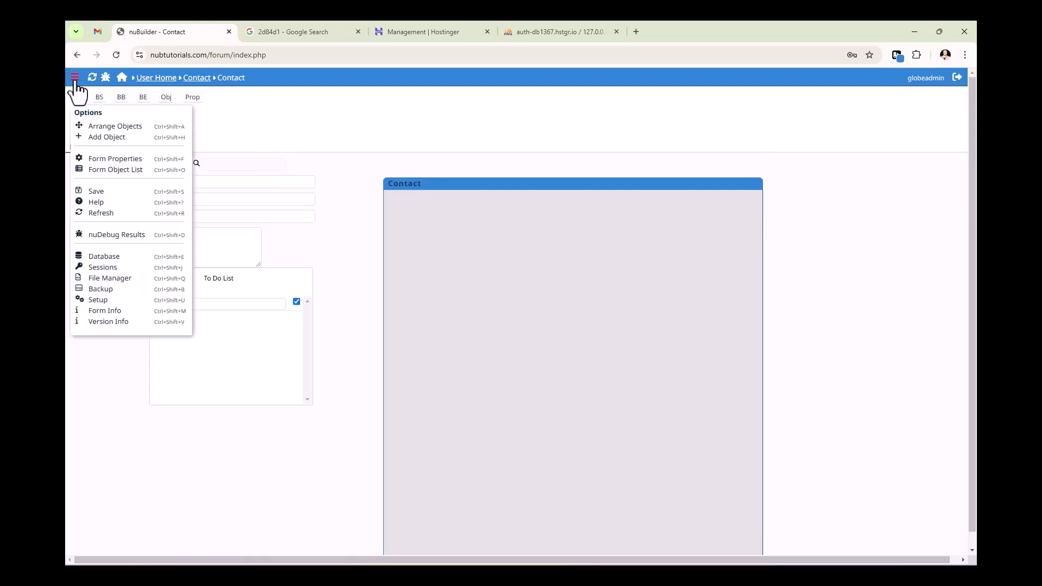
pyautogui.click(119, 128)
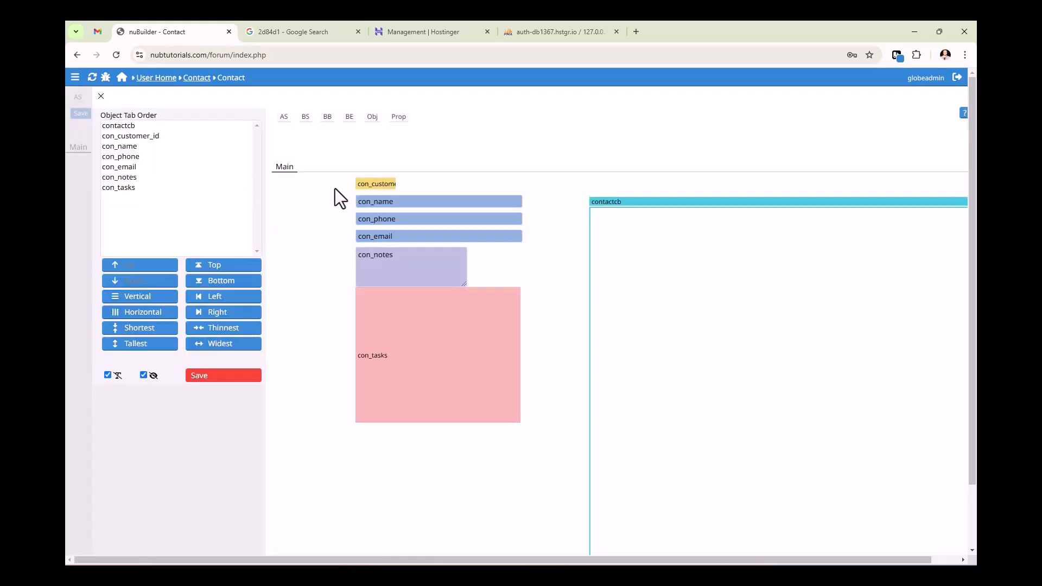
pyautogui.moveTo(334, 185); pyautogui.dragTo(834, 423)
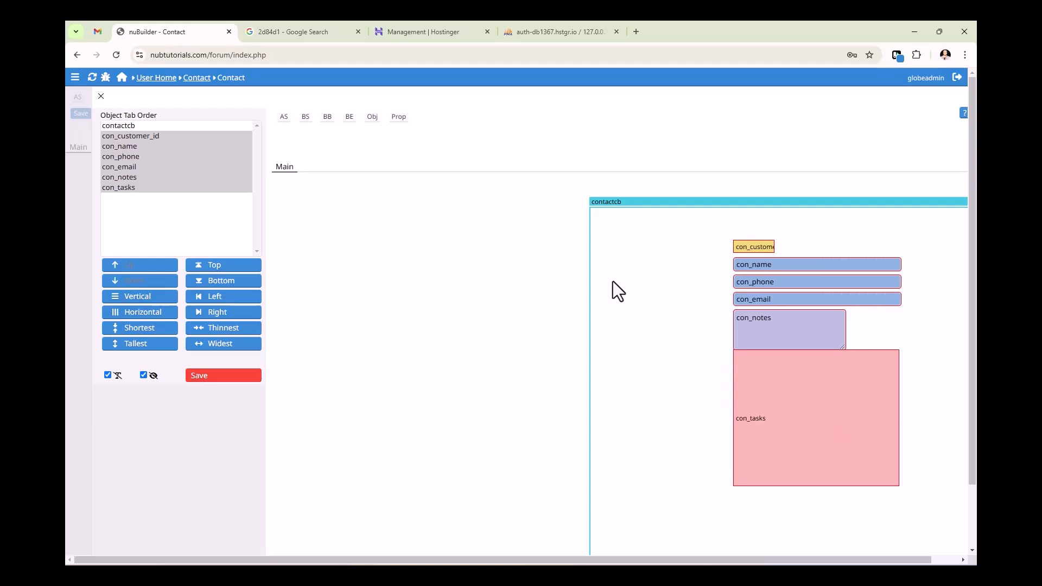
pyautogui.click(649, 286)
# Nudge the con_tasks subform down to leave a gap below con_notes.
pyautogui.click(790, 440)
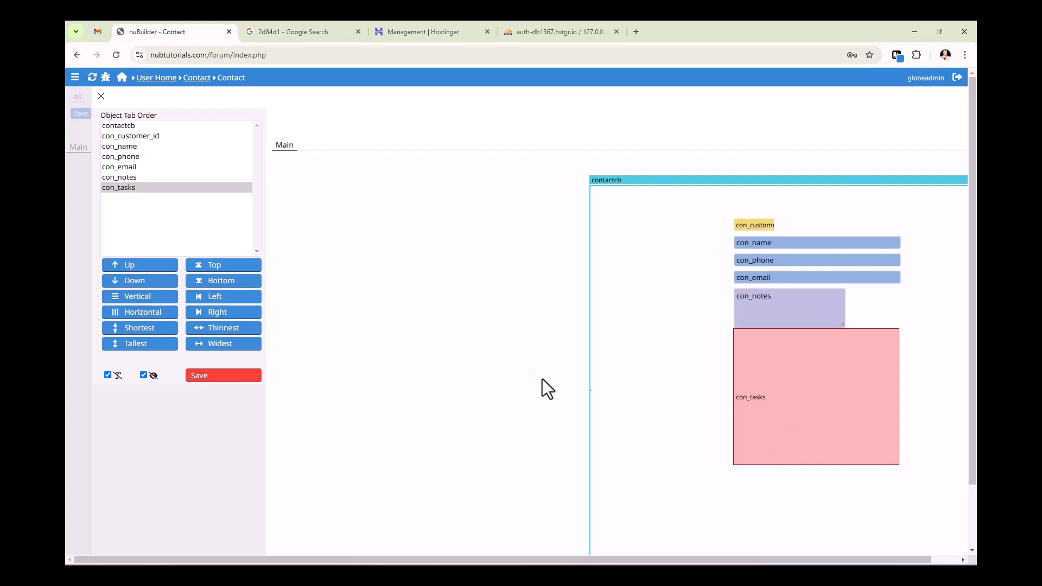
pyautogui.hotkey('ctrl', '-')
pyautogui.hotkey('ctrl', '-')
pyautogui.hotkey('ctrl', '-')
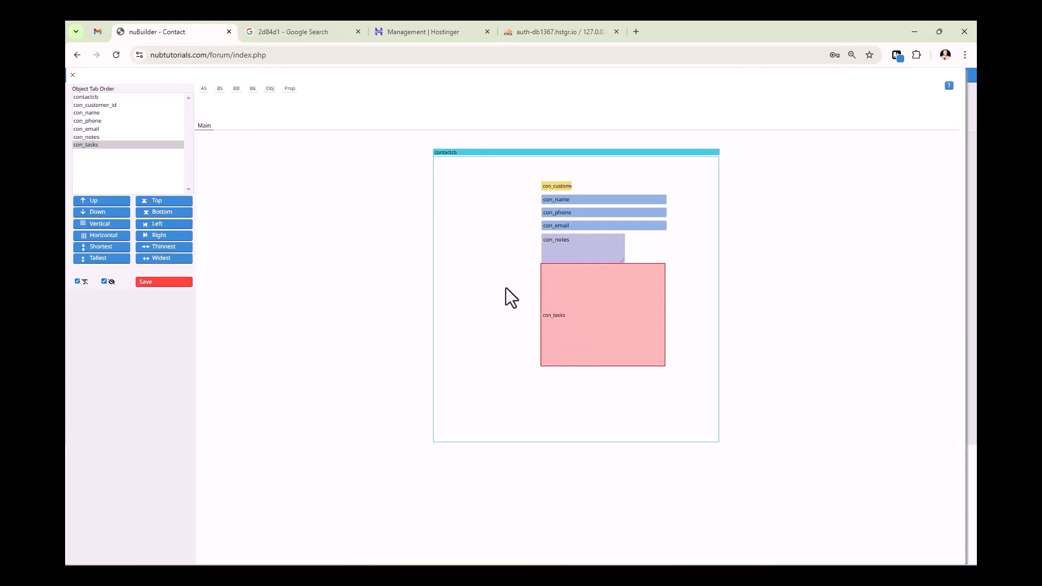
pyautogui.press('Down')
pyautogui.press('Down')
pyautogui.press('Down')
pyautogui.press('Down')
pyautogui.press('Down')
pyautogui.press('Down')
pyautogui.press('Down')
pyautogui.press('Down')
pyautogui.press('Down')
pyautogui.press('Down')
pyautogui.press('Down')
pyautogui.press('Down')
pyautogui.press('Down')
pyautogui.press('Down')
pyautogui.press('Down')
pyautogui.press('Down')
pyautogui.press('Down')
pyautogui.press('Down')
pyautogui.press('Down')
pyautogui.press('Down')
pyautogui.press('Down')
pyautogui.press('Down')
pyautogui.press('Down')
pyautogui.press('Down')
pyautogui.press('Down')
pyautogui.press('Down')
pyautogui.press('Down')
pyautogui.press('Down')
pyautogui.press('Down')
pyautogui.press('Down')
pyautogui.press('Down')
pyautogui.press('Down')
pyautogui.press('Down')
pyautogui.press('Down')
pyautogui.press('Down')
pyautogui.press('Down')
pyautogui.press('Down')
pyautogui.press('Down')
pyautogui.press('Down')
pyautogui.press('Down')
pyautogui.press('Down')
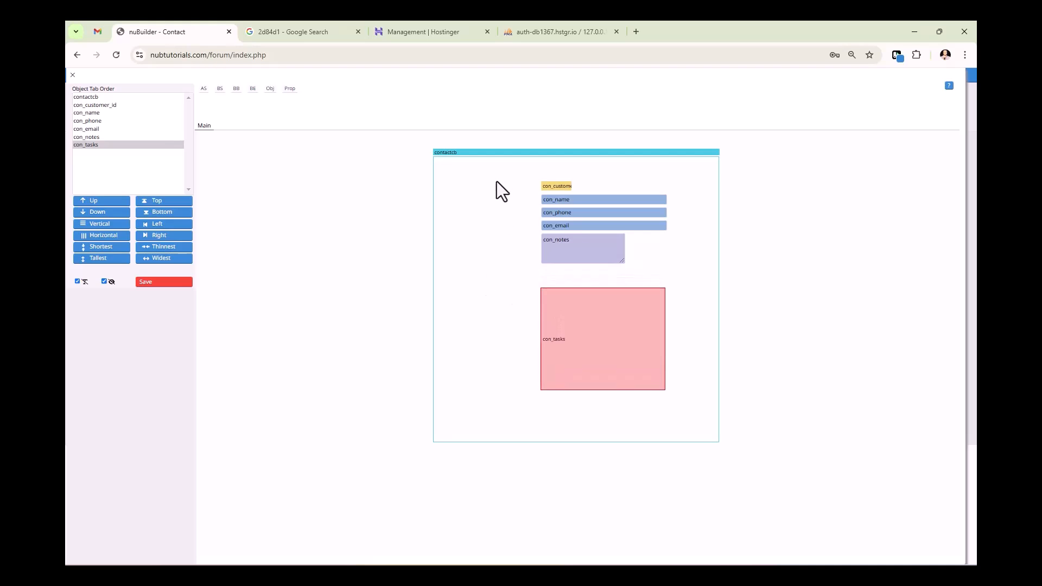
# Distribute con_customer_id through con_tasks evenly in the vertical direction and match con_name through con_tasks to the widest one.
pyautogui.moveTo(521, 165); pyautogui.dragTo(607, 323)
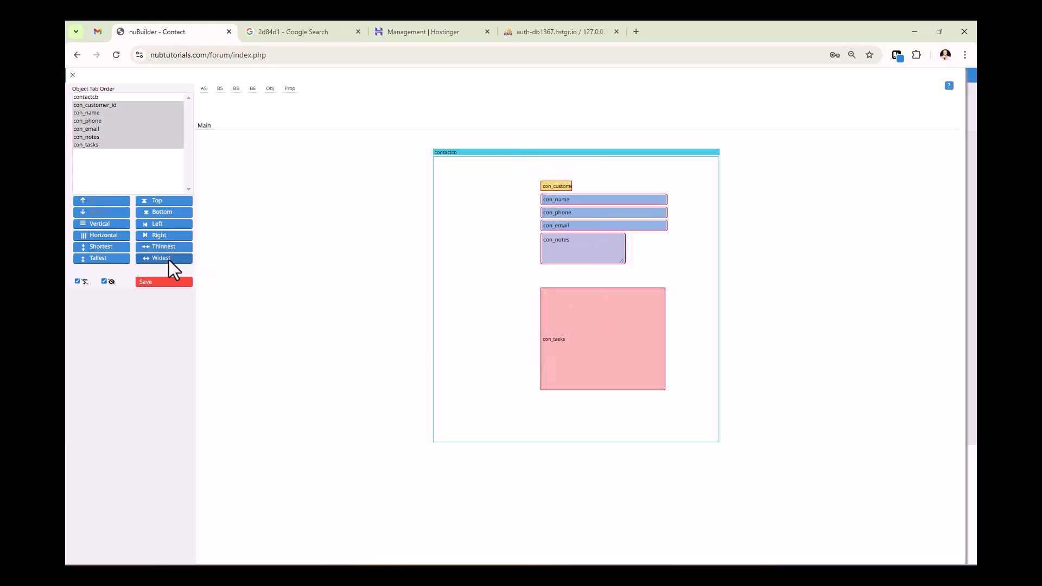
pyautogui.click(87, 224)
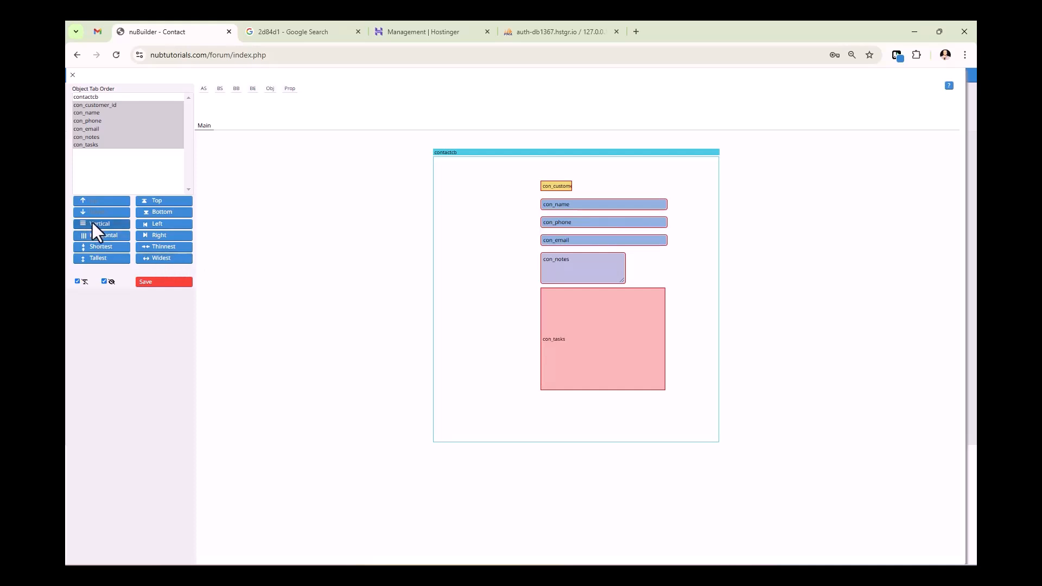
pyautogui.moveTo(603, 178); pyautogui.dragTo(620, 331)
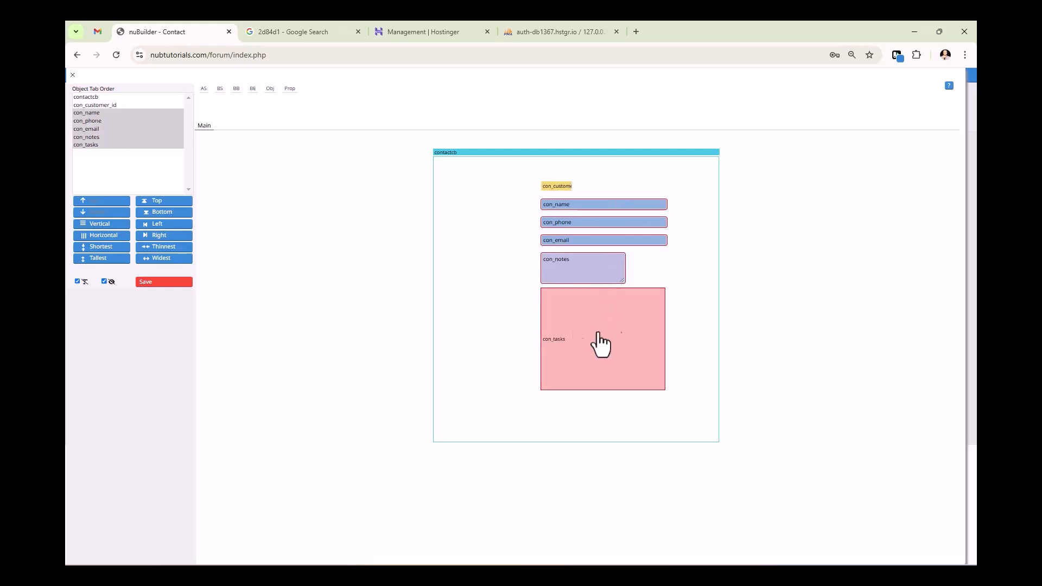
pyautogui.click(142, 259)
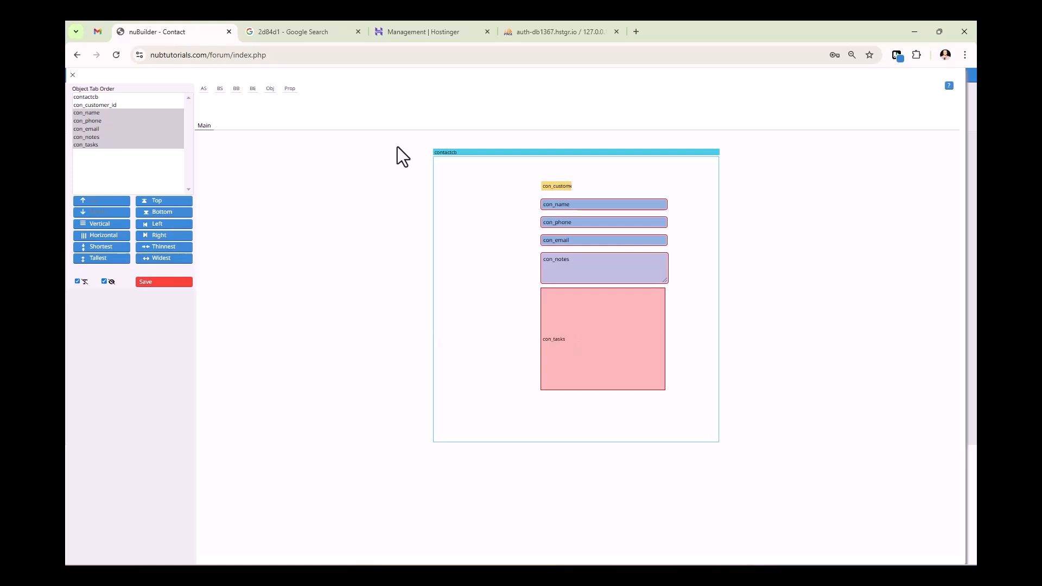
# Move the contactcb box and all its fields together toward the left side of the Contact form and save the arrangement.
pyautogui.moveTo(398, 145); pyautogui.dragTo(729, 424)
pyautogui.moveTo(624, 366); pyautogui.dragTo(423, 362)
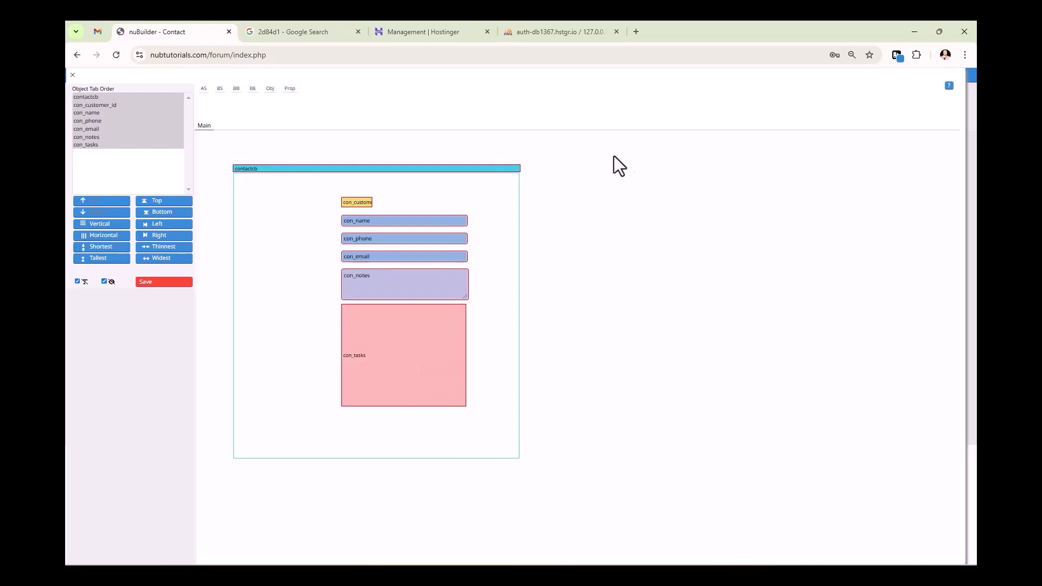
pyautogui.click(183, 287)
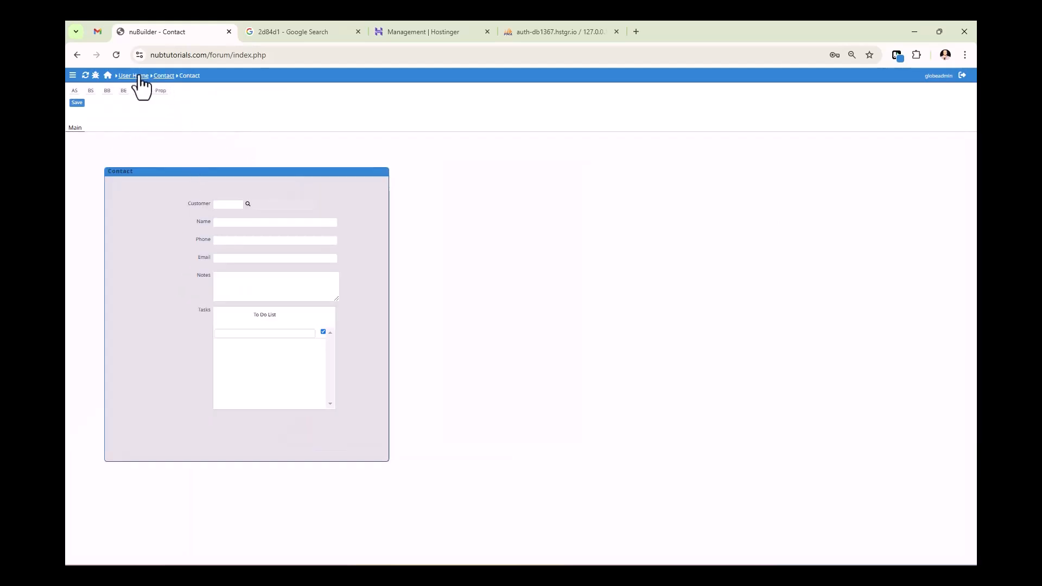
# In a new Customer record, move the customercb box with all its fields toward the form's left side and save the arrangement.
pyautogui.click(133, 75)
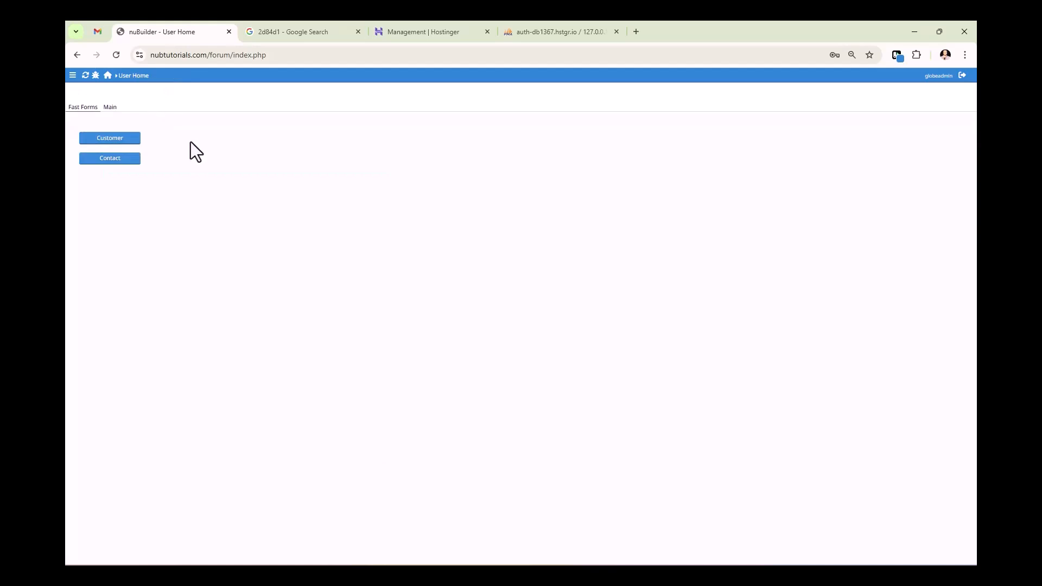
pyautogui.click(116, 139)
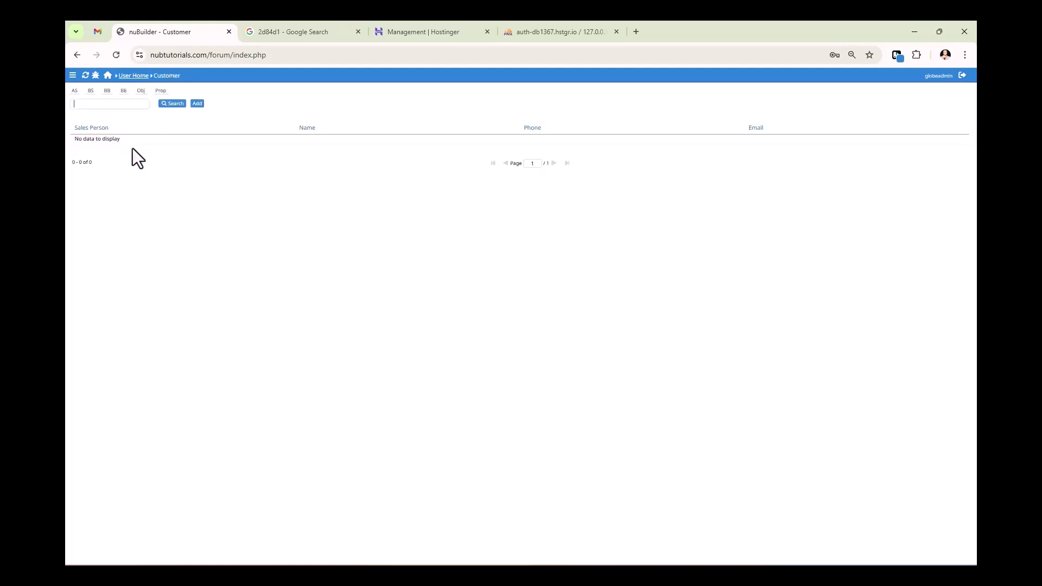
pyautogui.click(197, 103)
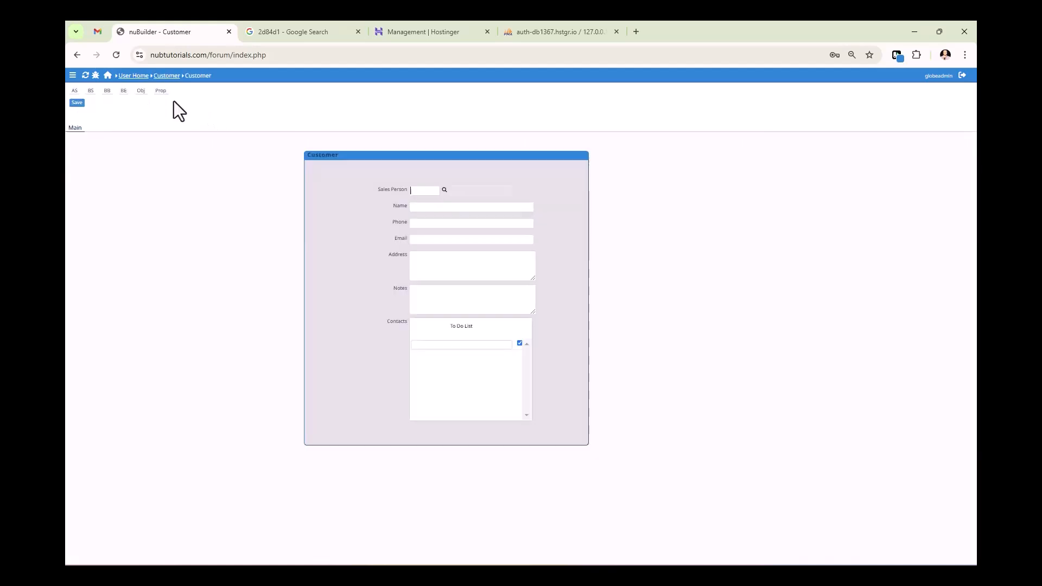
pyautogui.click(74, 81)
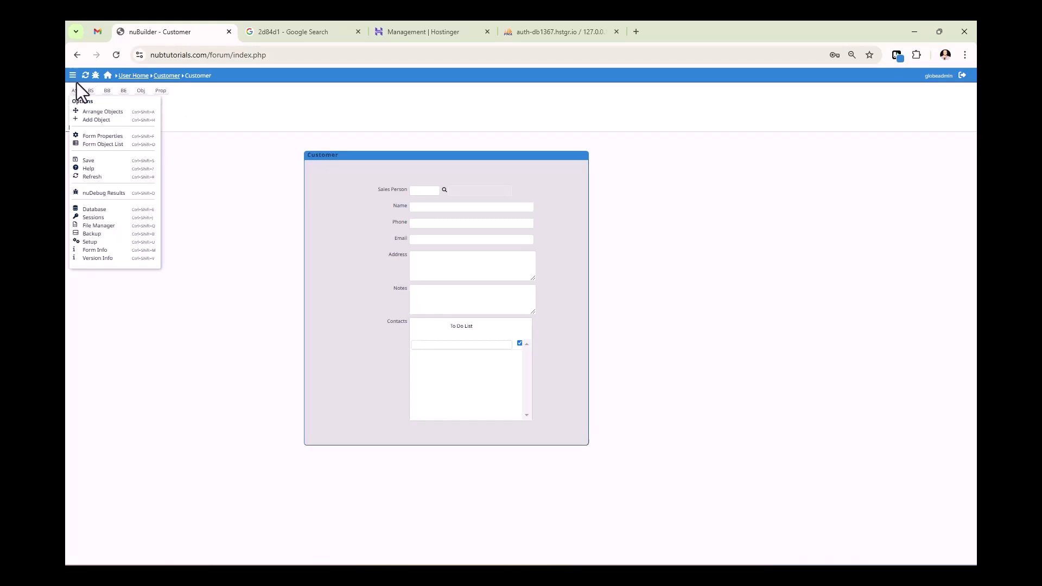
pyautogui.click(95, 113)
pyautogui.moveTo(414, 164); pyautogui.dragTo(720, 421)
pyautogui.moveTo(648, 385); pyautogui.dragTo(451, 400)
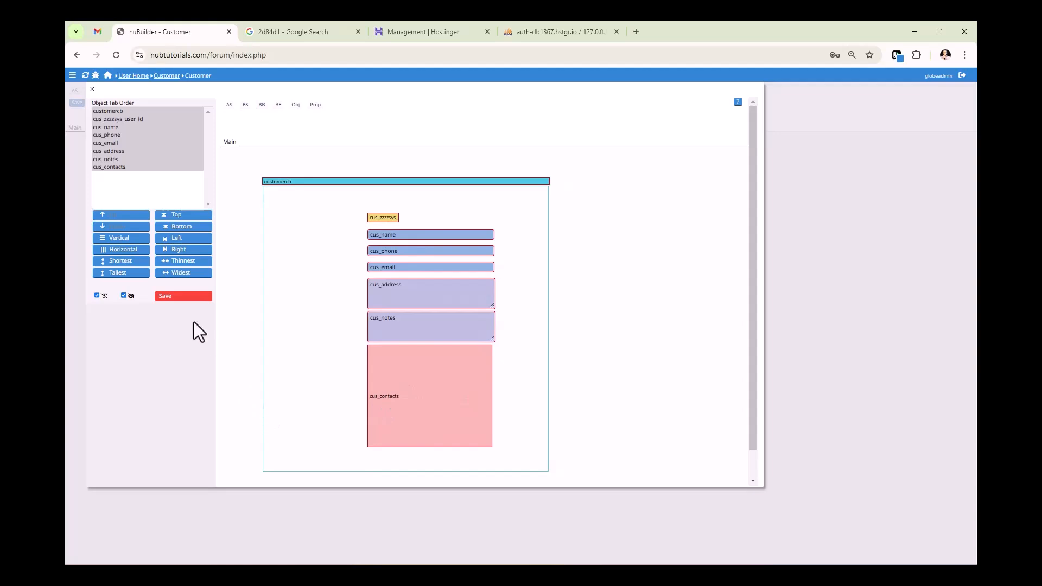
pyautogui.click(181, 298)
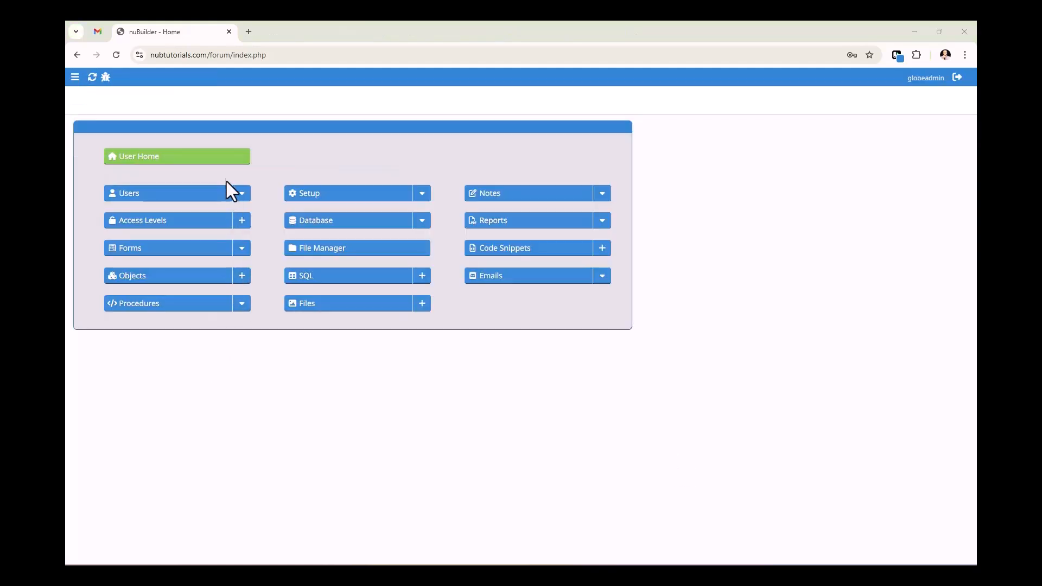
# In a new Customer record, examine which records the Sales Person lookup lists and which form, code and description it is set to use.
pyautogui.click(222, 158)
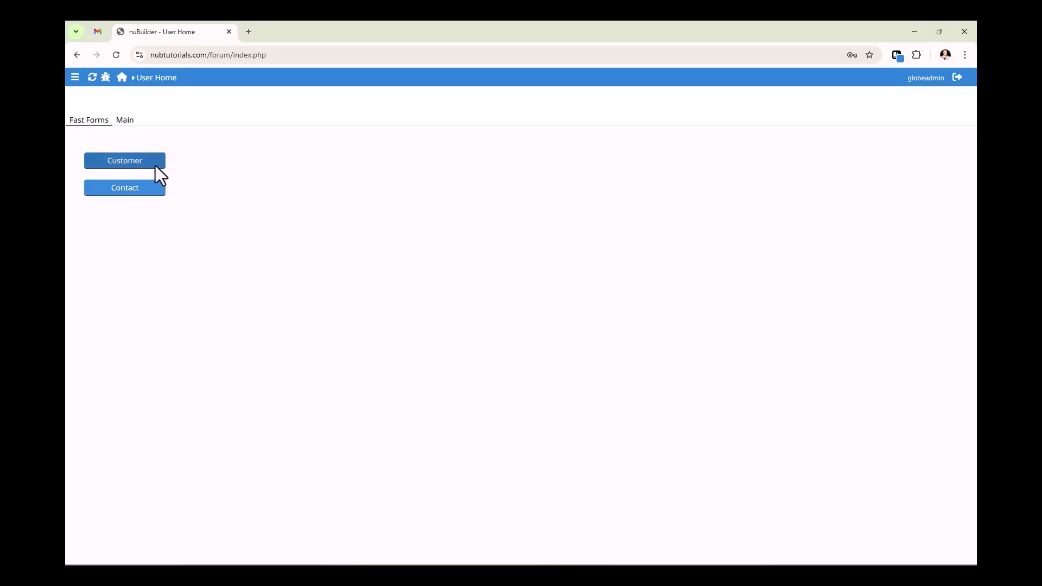
pyautogui.click(136, 158)
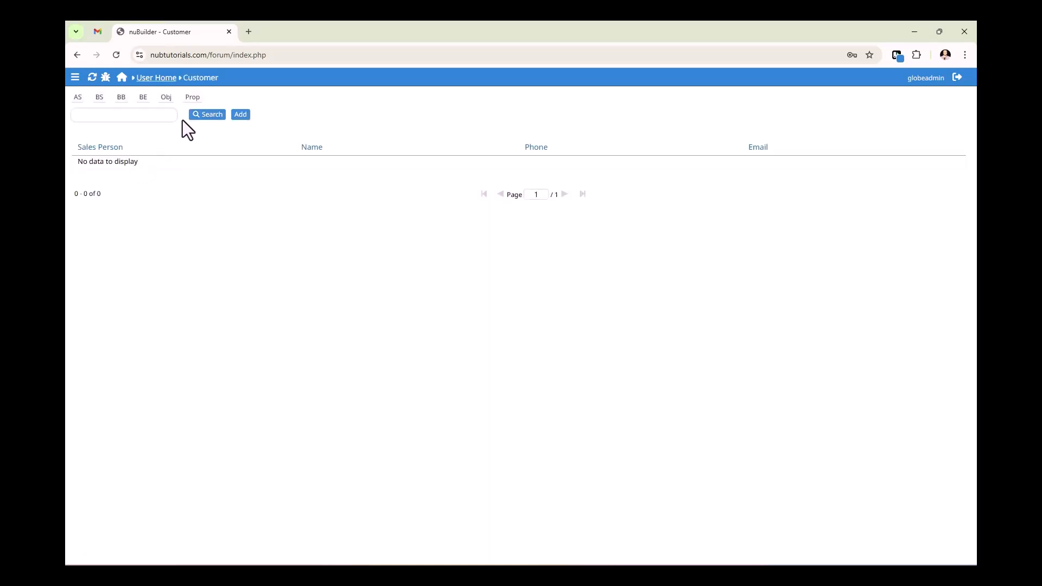
pyautogui.click(240, 115)
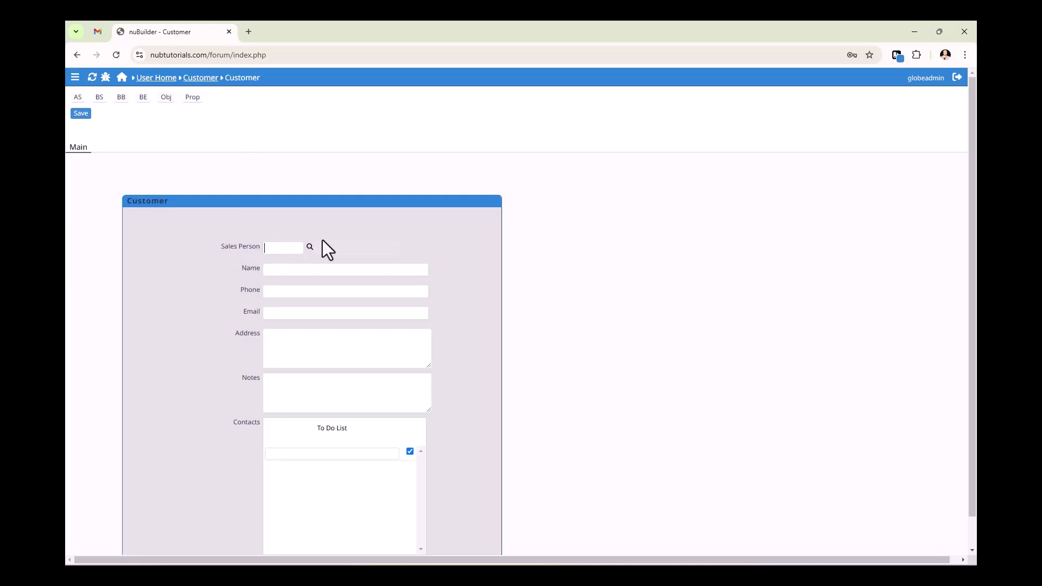
pyautogui.click(308, 247)
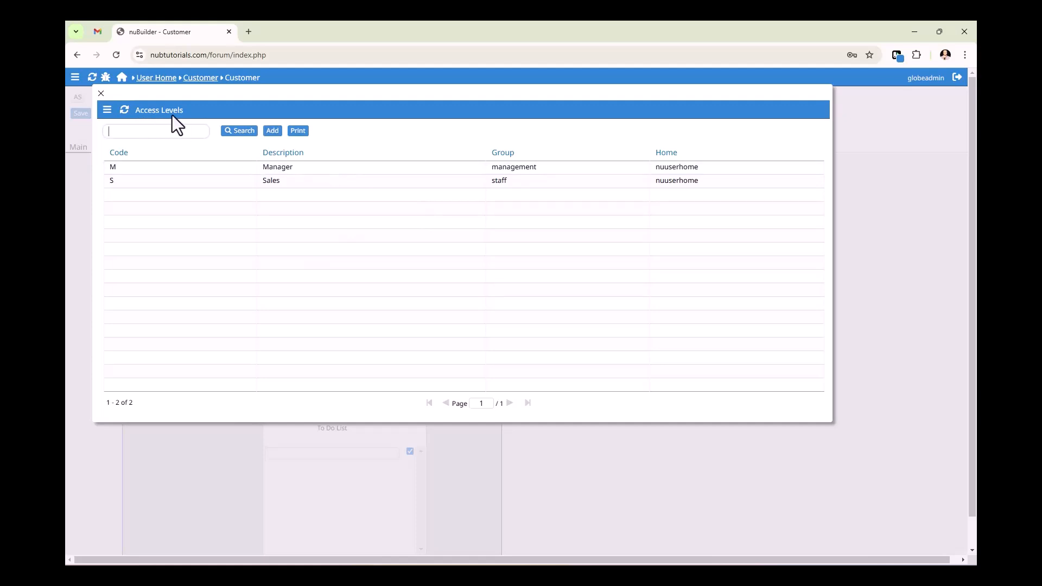
pyautogui.click(101, 94)
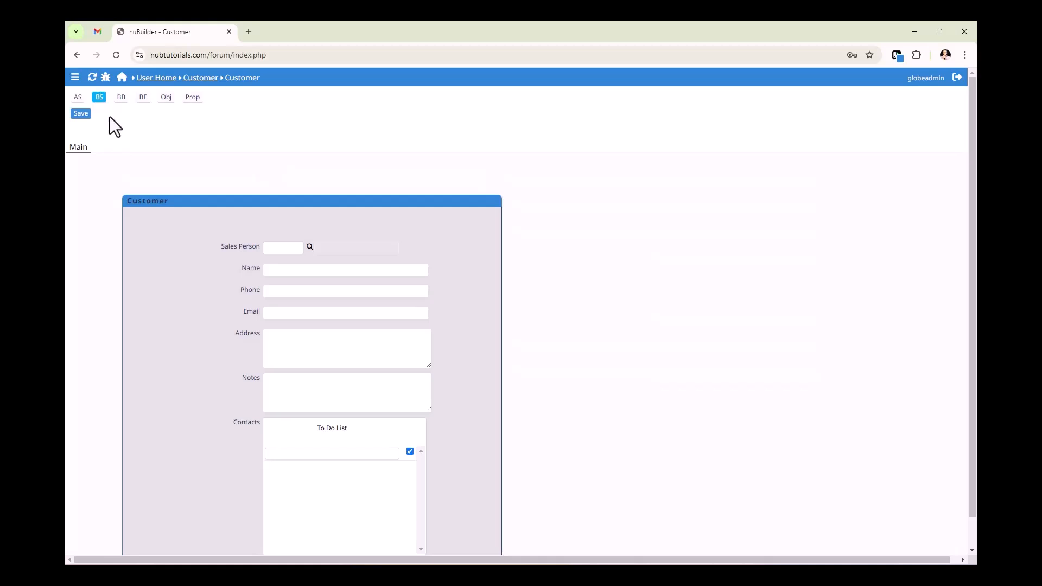
pyautogui.doubleClick(227, 248)
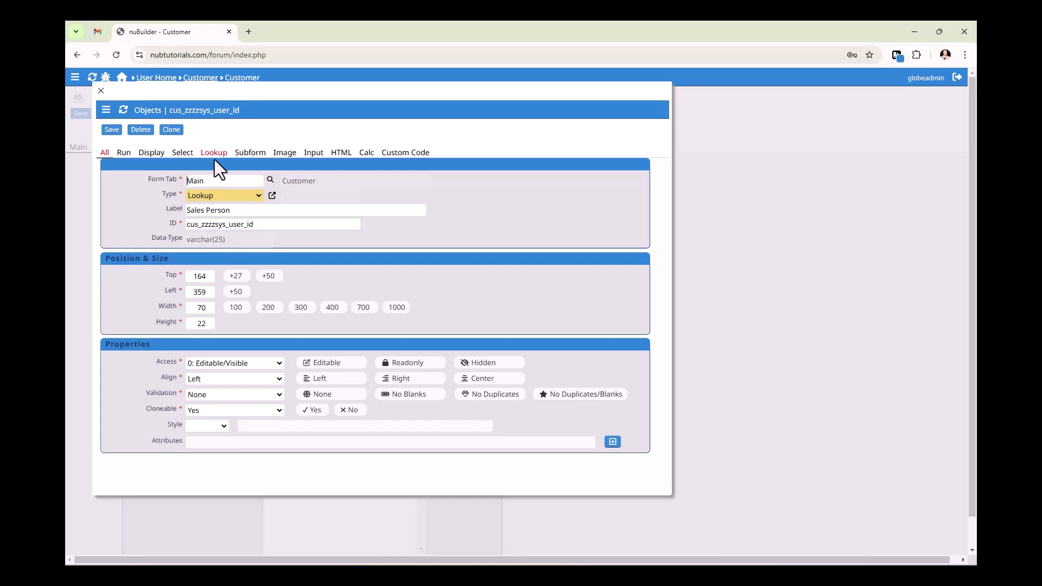
pyautogui.click(214, 154)
pyautogui.doubleClick(215, 184)
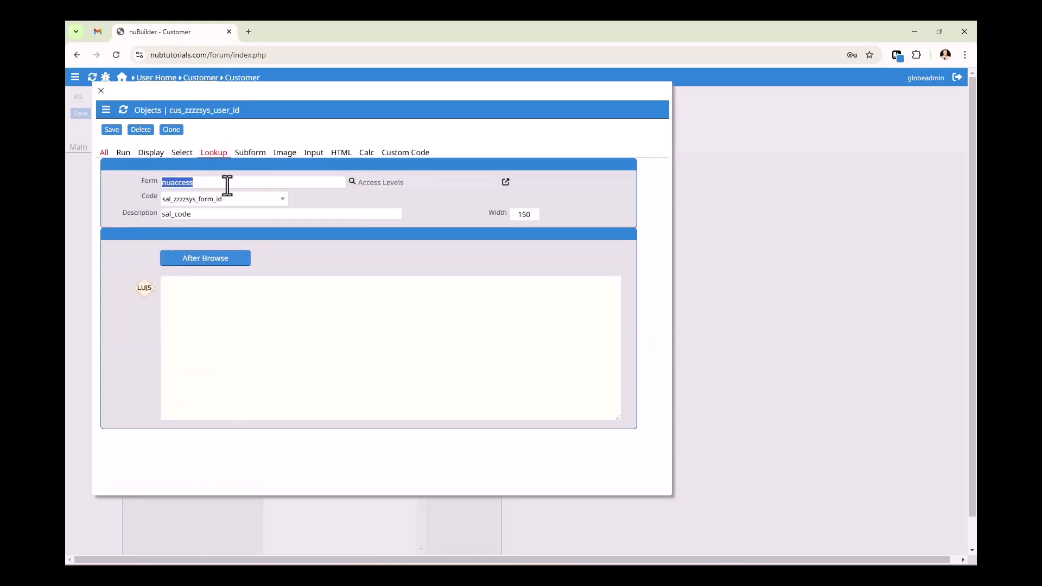
pyautogui.click(100, 91)
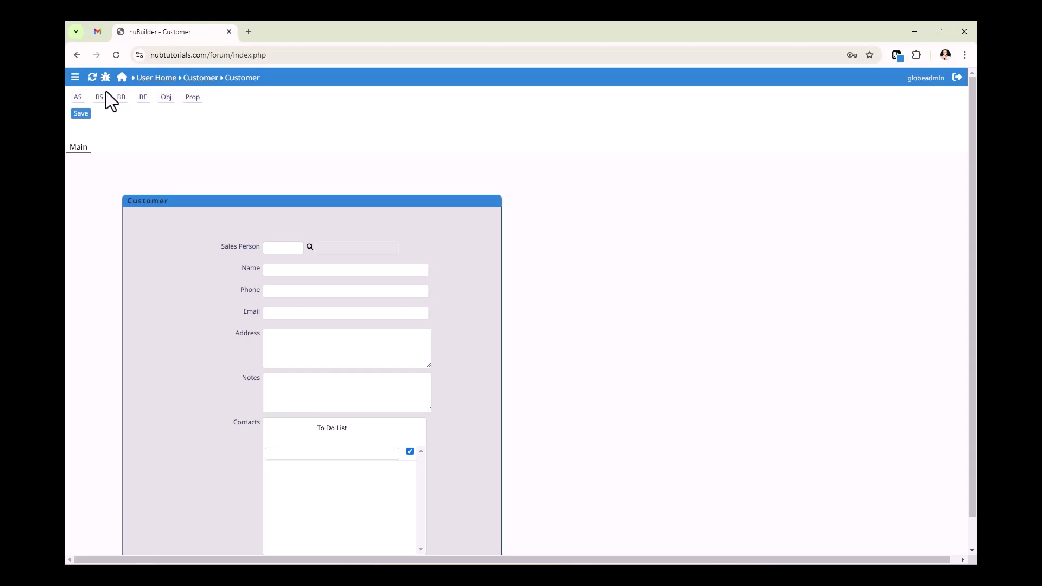
# Start a new Browse and Edit fast form based on the zzzzsys_user table.
pyautogui.click(122, 79)
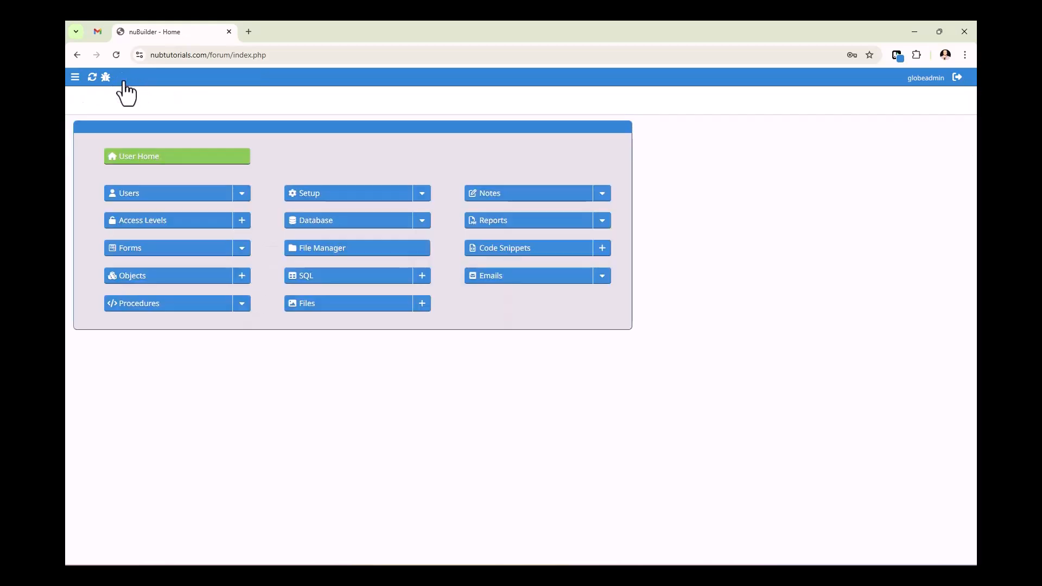
pyautogui.click(242, 250)
pyautogui.click(296, 277)
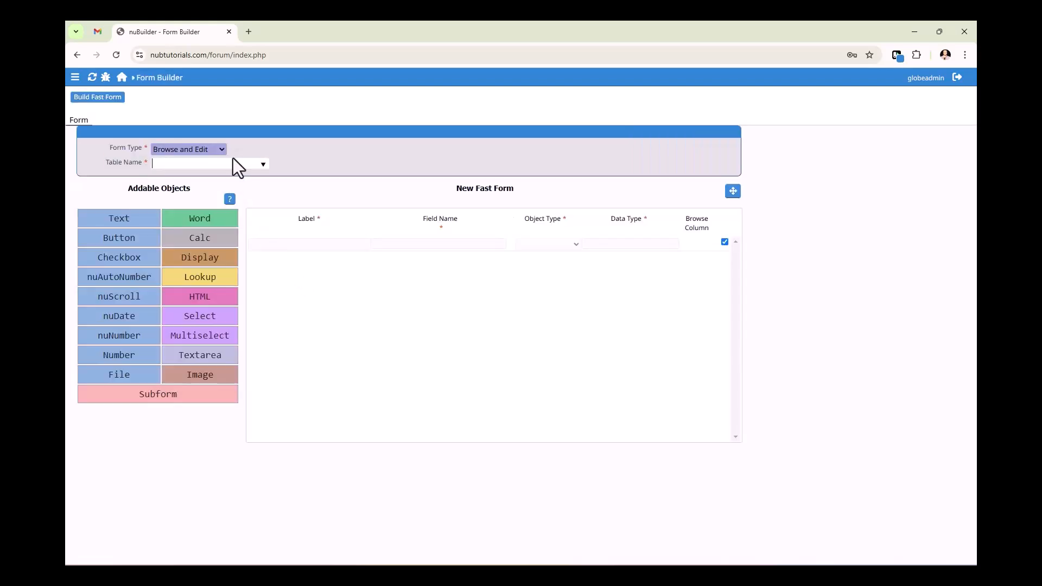
pyautogui.click(263, 166)
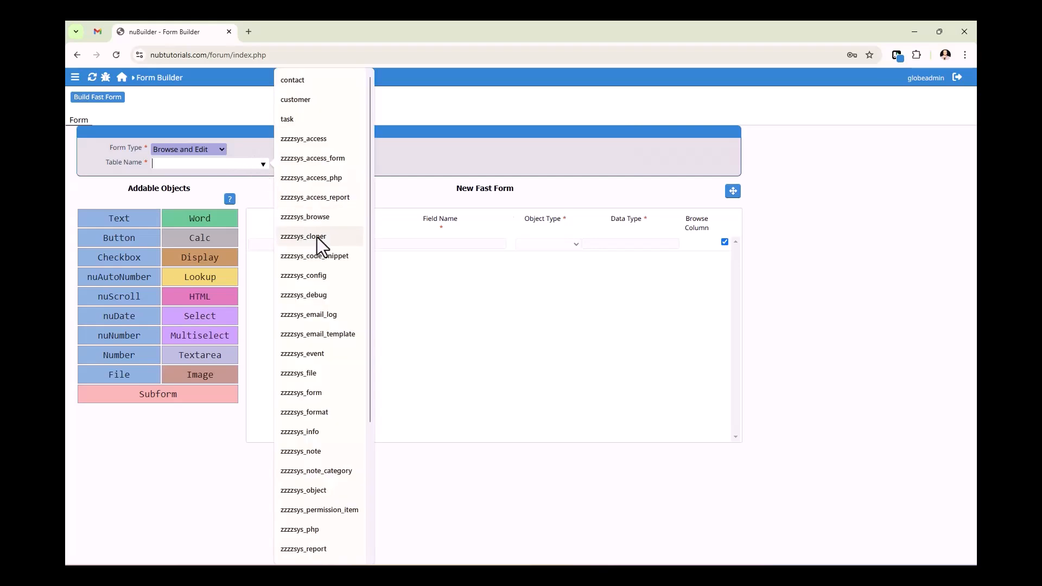
pyautogui.scroll(-3, 317, 242)
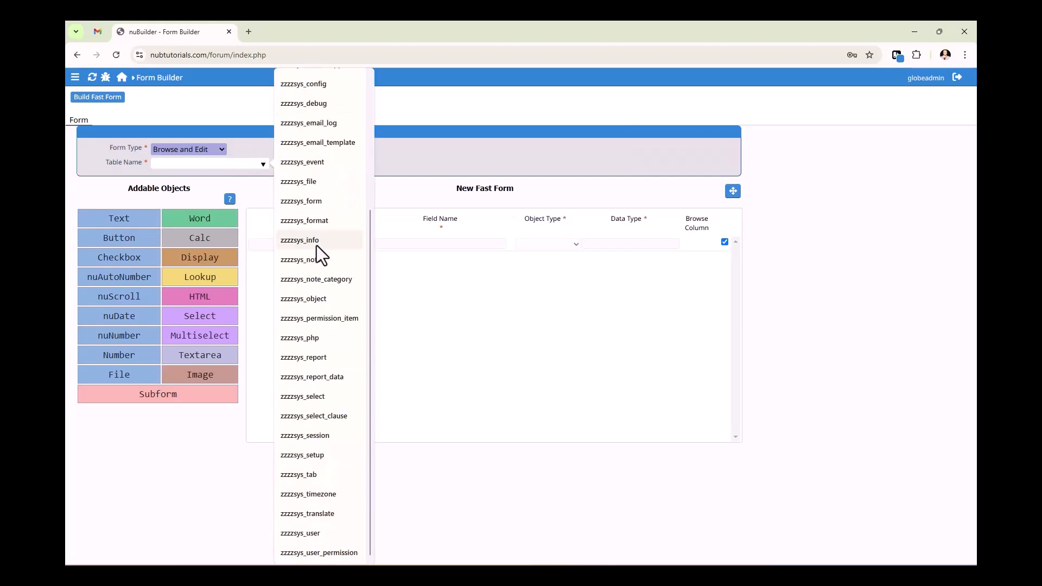
pyautogui.click(310, 535)
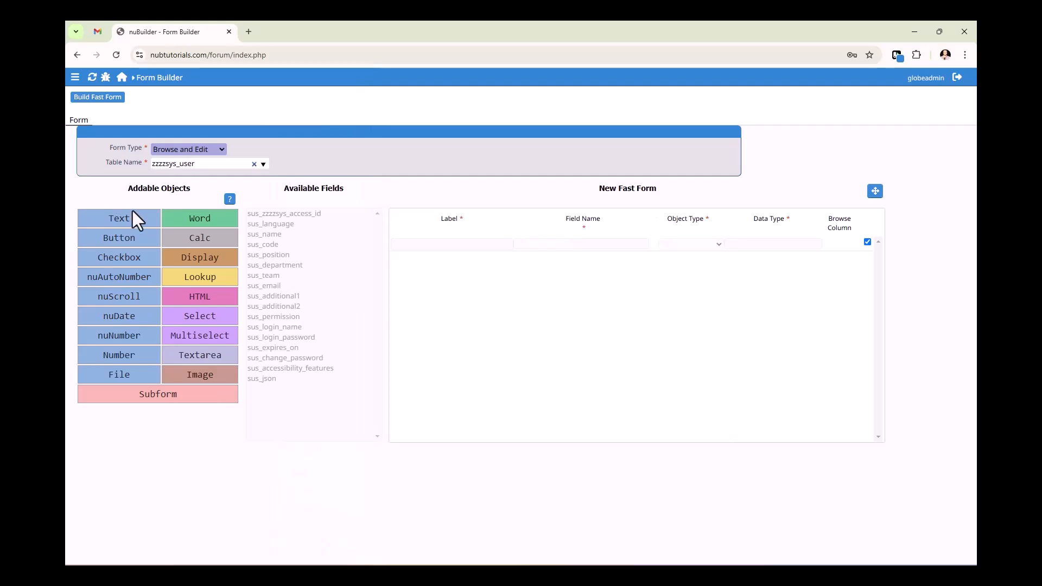
# Add Text objects for sus_code and sus_name, include both as browse columns, and build the fast form.
pyautogui.click(135, 226)
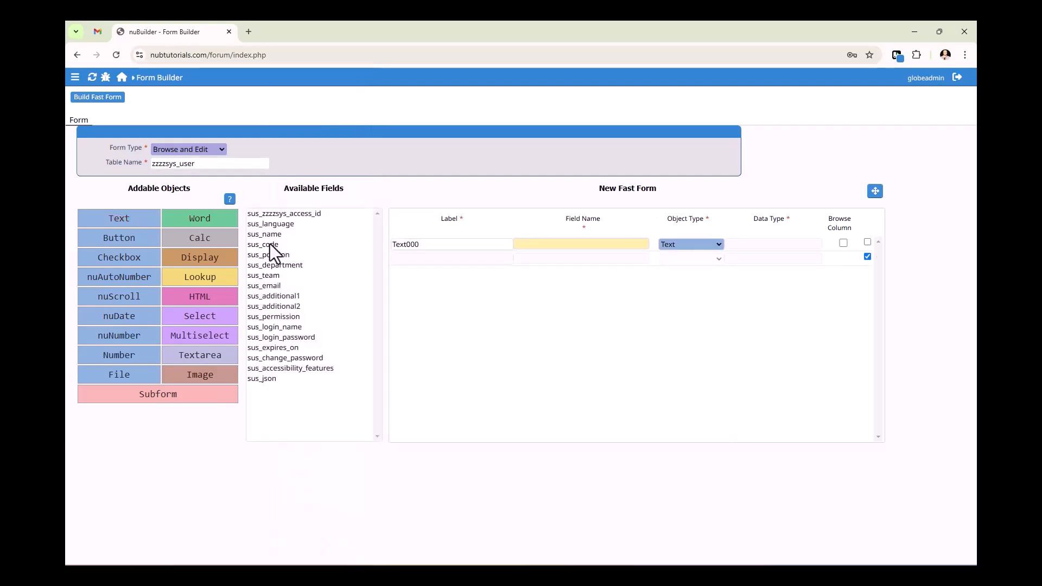
pyautogui.click(269, 244)
pyautogui.click(127, 222)
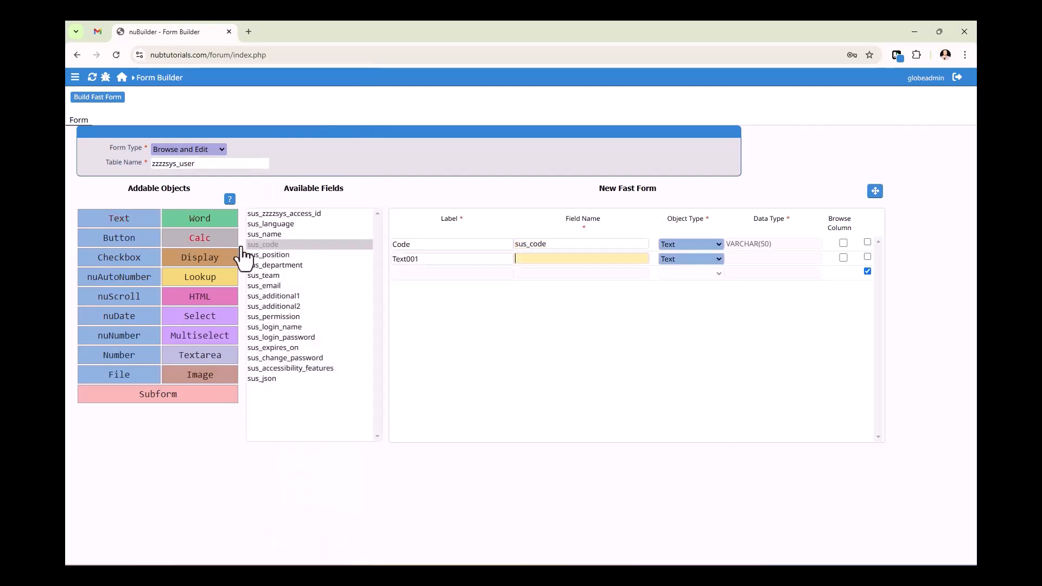
pyautogui.click(269, 237)
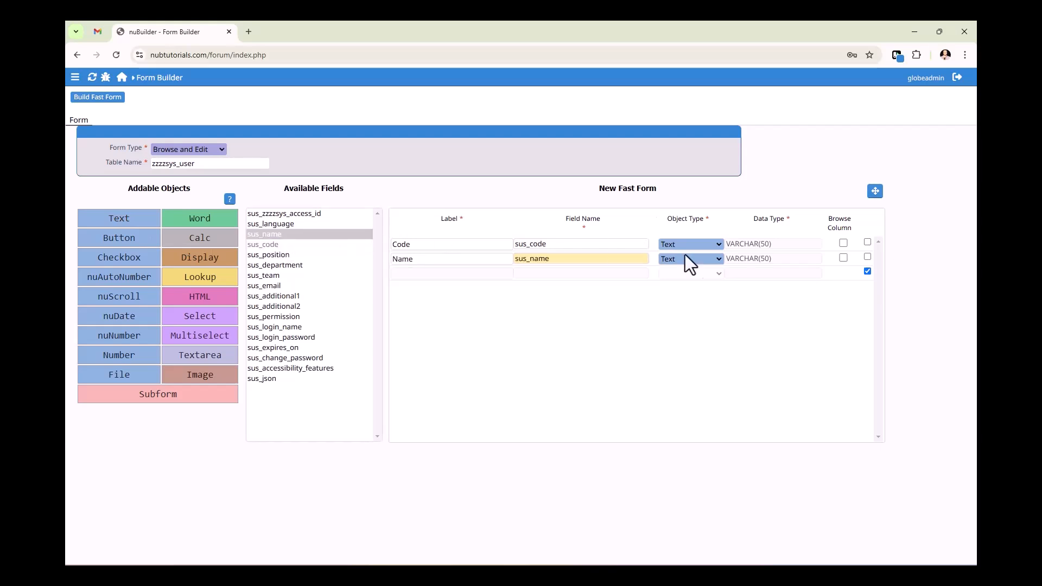
pyautogui.click(843, 243)
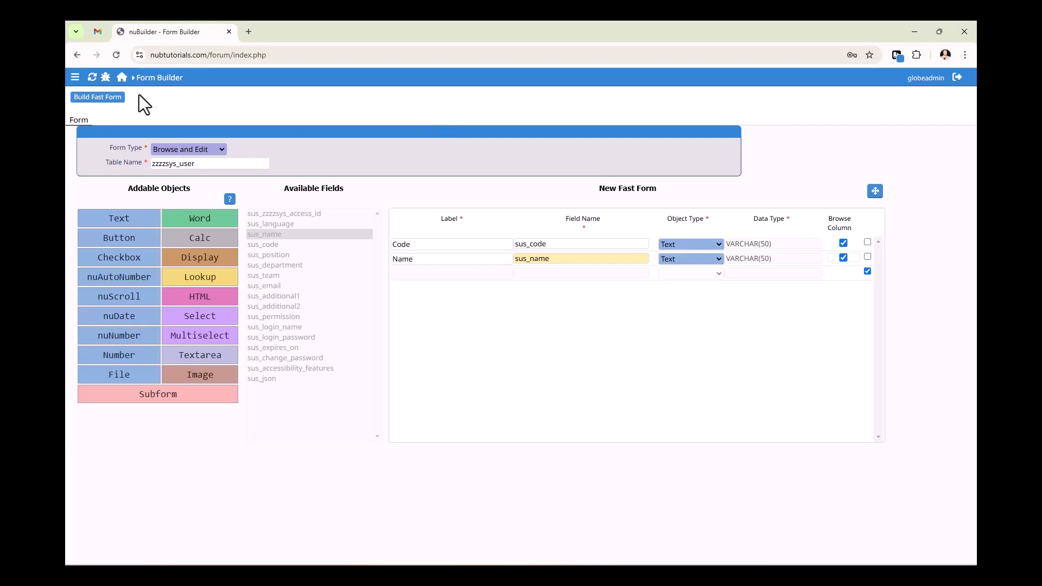
pyautogui.click(98, 97)
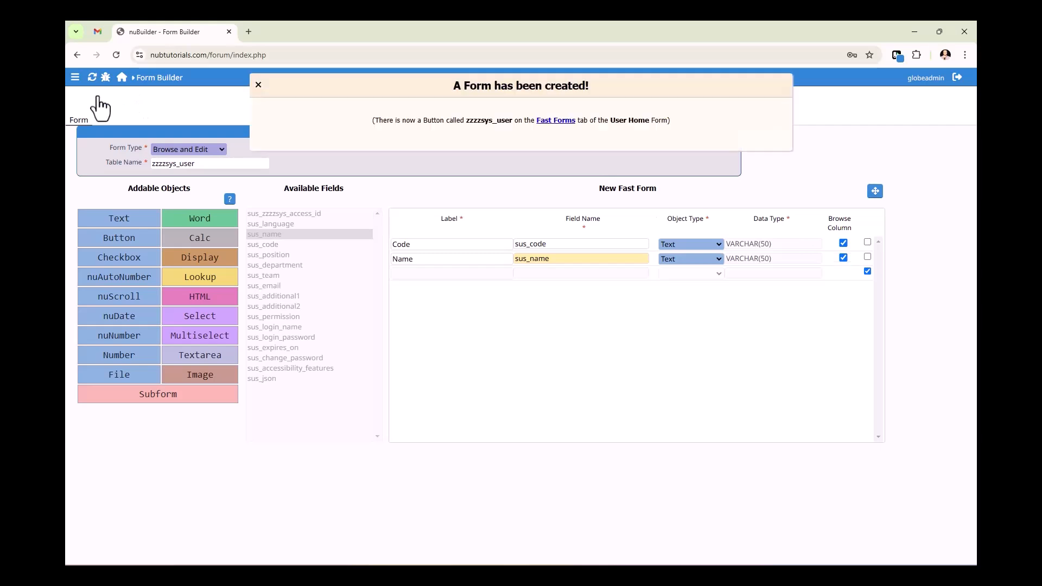
# Open the new Zzzzsys_user fast form from User Home and bring up the Browse settings in its form properties.
pyautogui.click(559, 121)
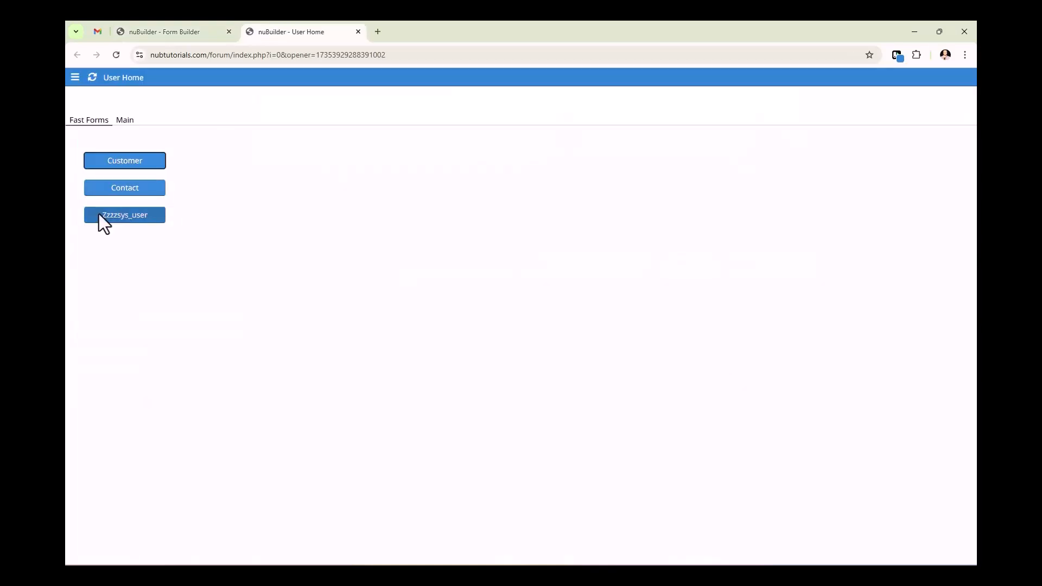
pyautogui.click(99, 214)
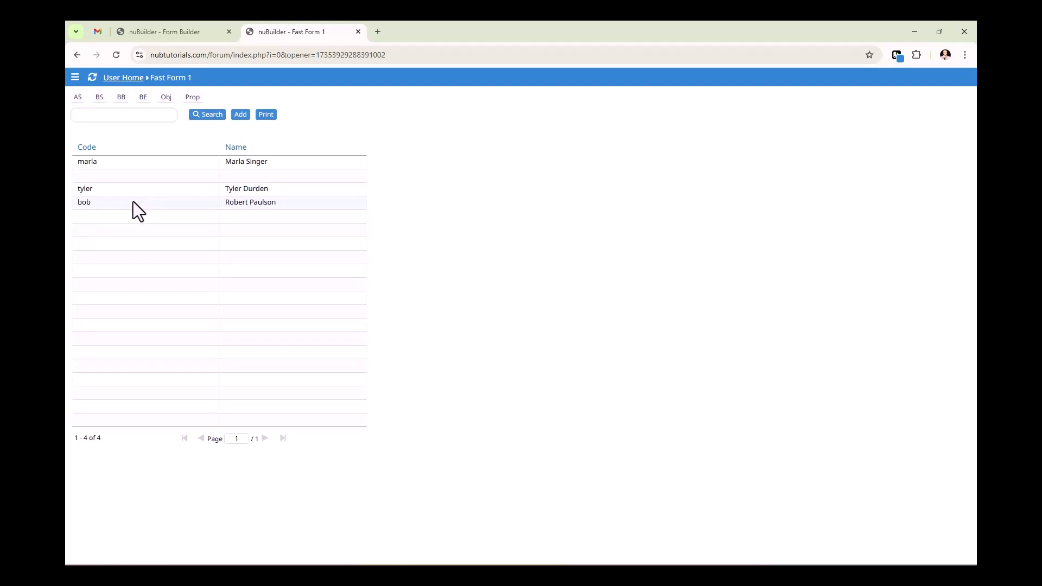
pyautogui.click(193, 97)
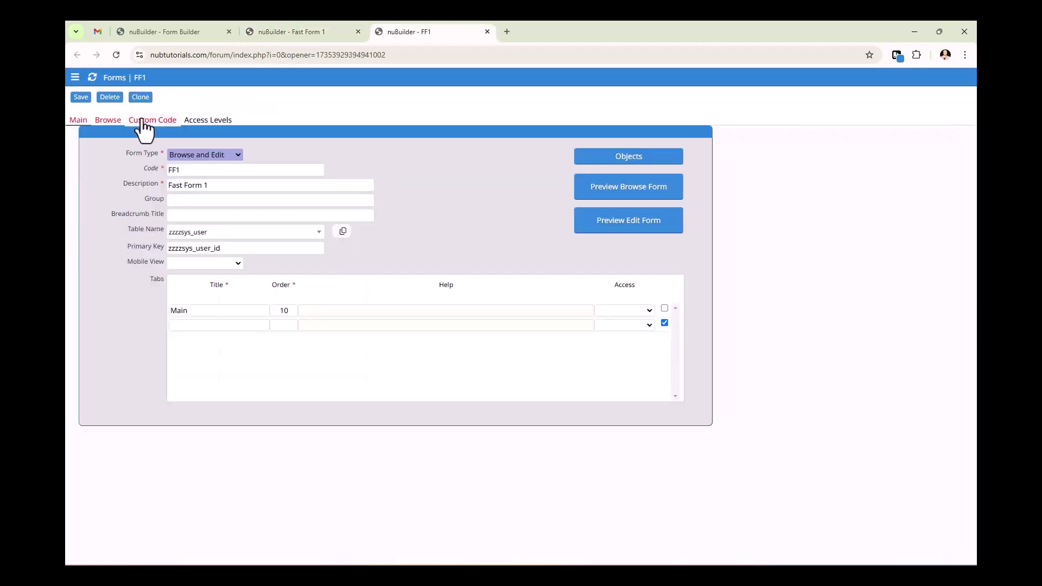
pyautogui.click(107, 120)
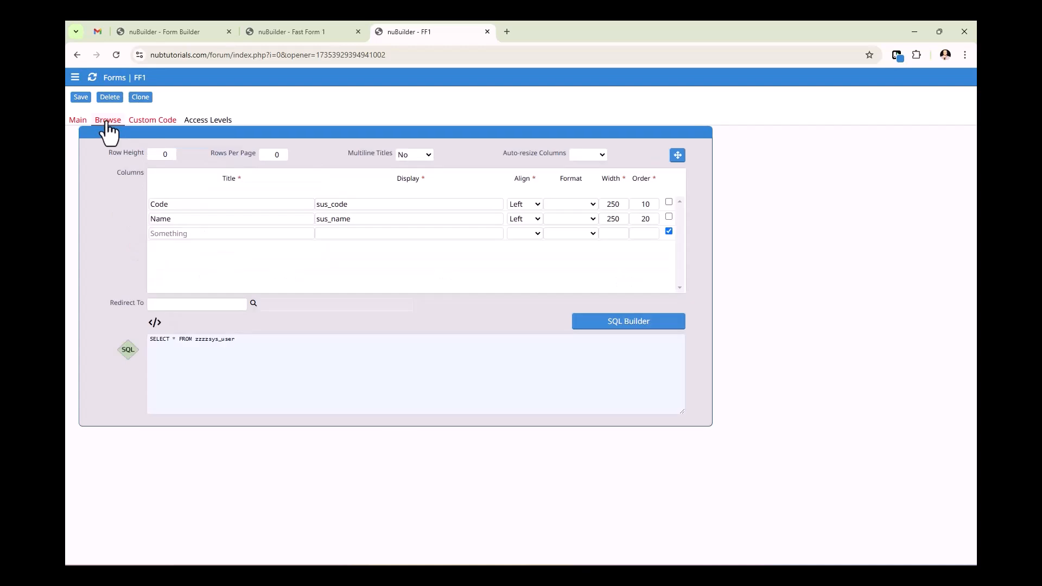
# Open a maximized SQL Builder for the form's browse query and add the zzzzsys_access and zzzzsys_user tables.
pyautogui.click(629, 327)
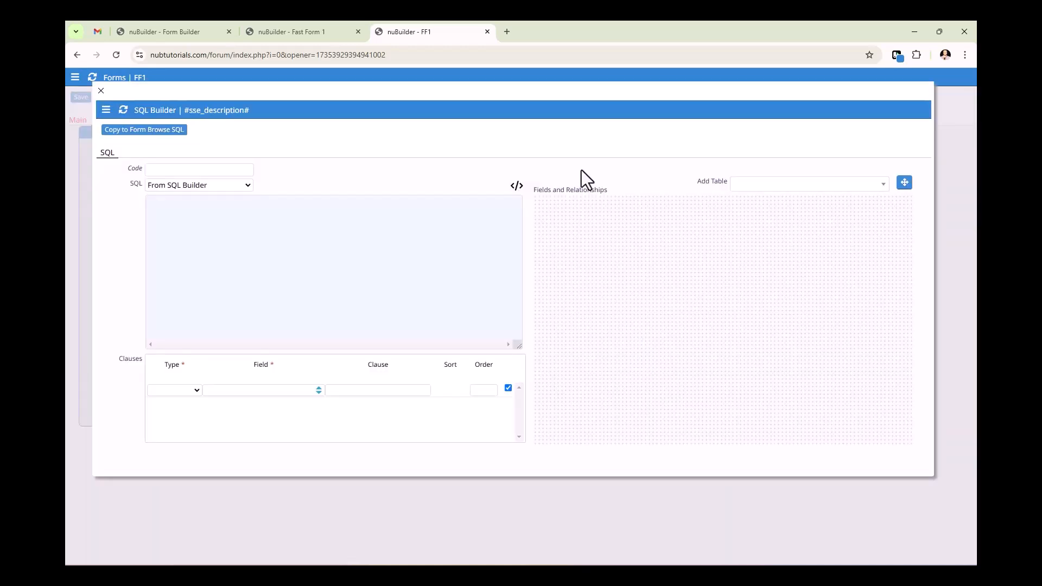
pyautogui.doubleClick(578, 97)
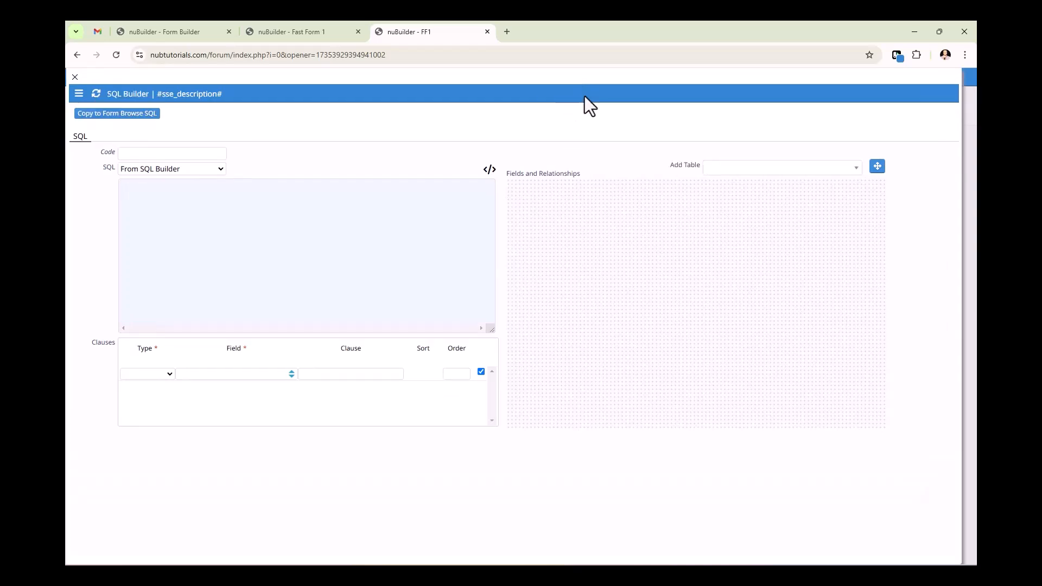
pyautogui.click(841, 172)
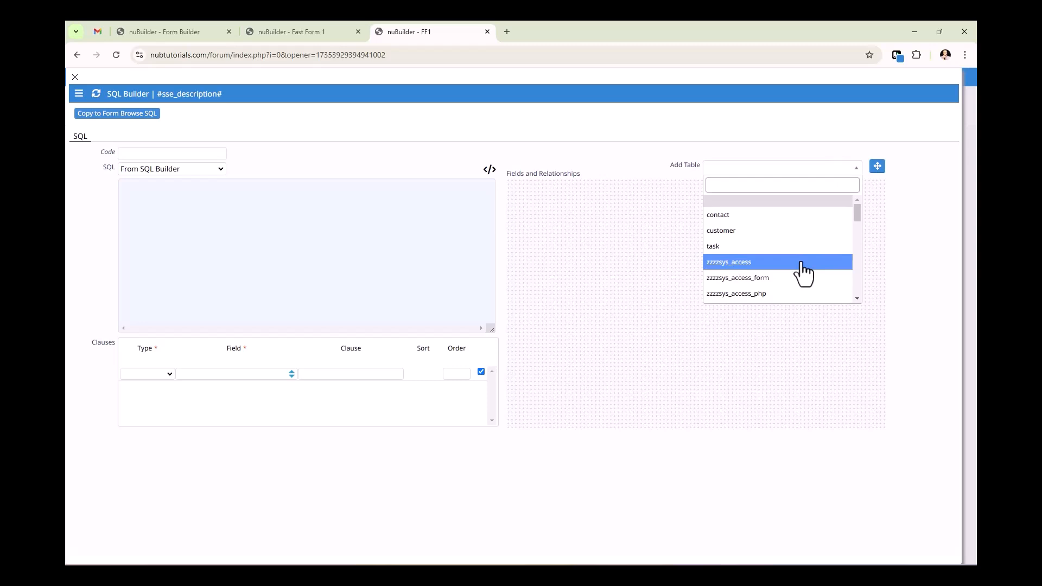
pyautogui.click(802, 263)
pyautogui.click(815, 172)
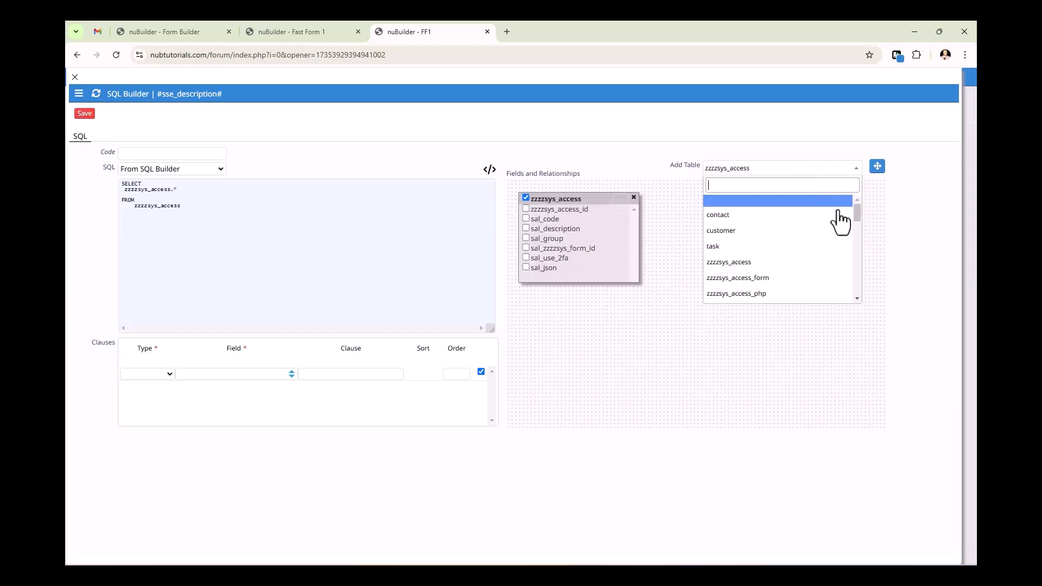
pyautogui.moveTo(857, 210); pyautogui.dragTo(864, 299)
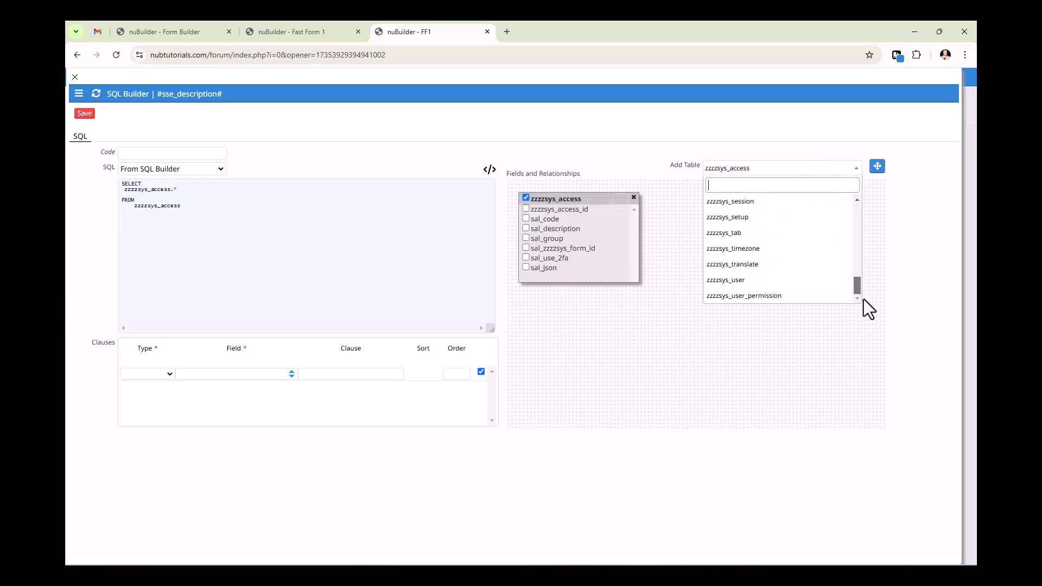
pyautogui.click(745, 281)
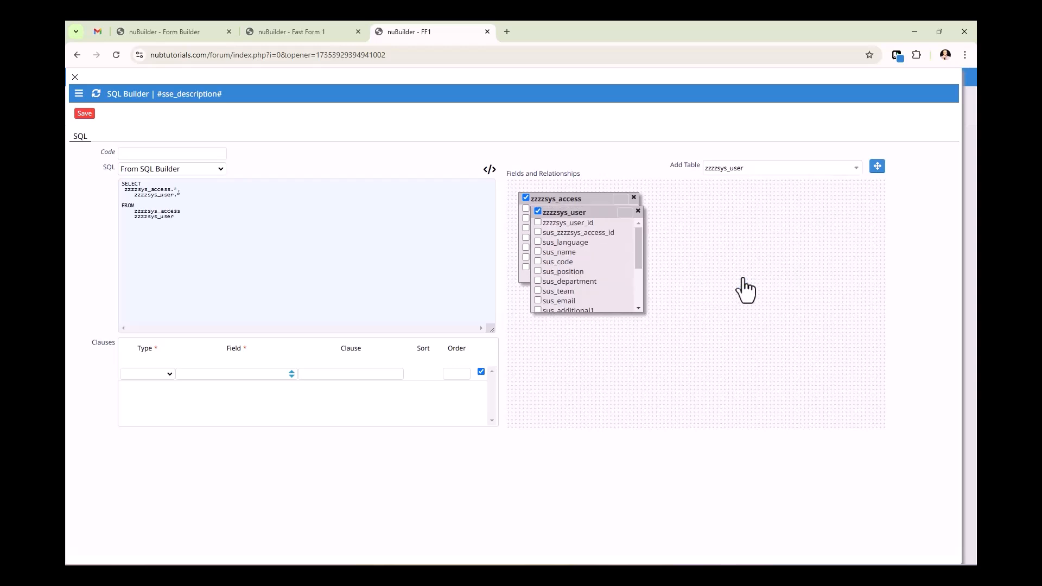
# Join zzzzsys_access_id in zzzzsys_access to sus_zzzzsys_access_id in zzzzsys_user, and save the query as the form's browse SQL.
pyautogui.moveTo(575, 209); pyautogui.dragTo(744, 246)
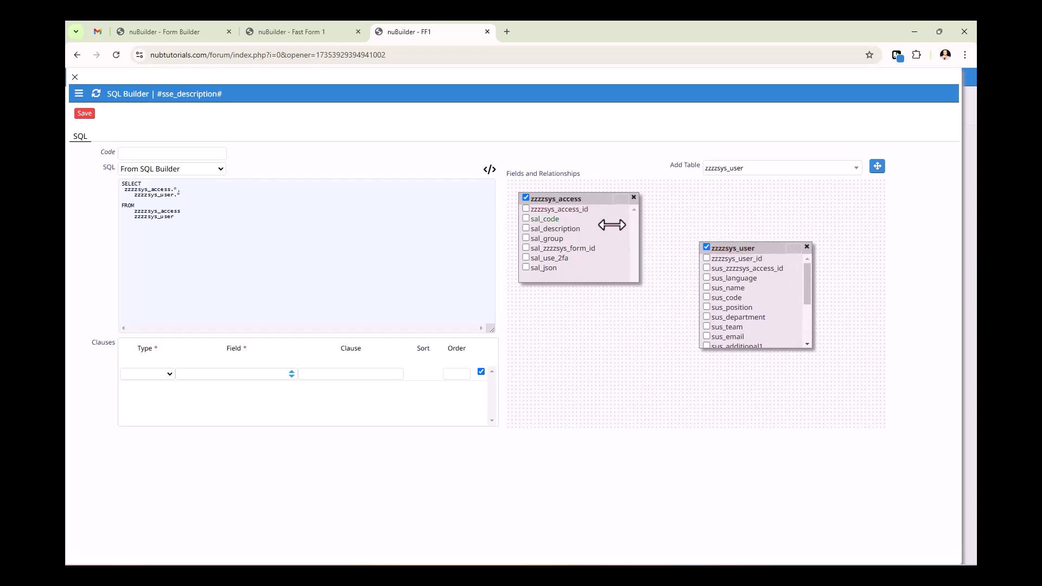
pyautogui.moveTo(729, 269); pyautogui.dragTo(729, 270)
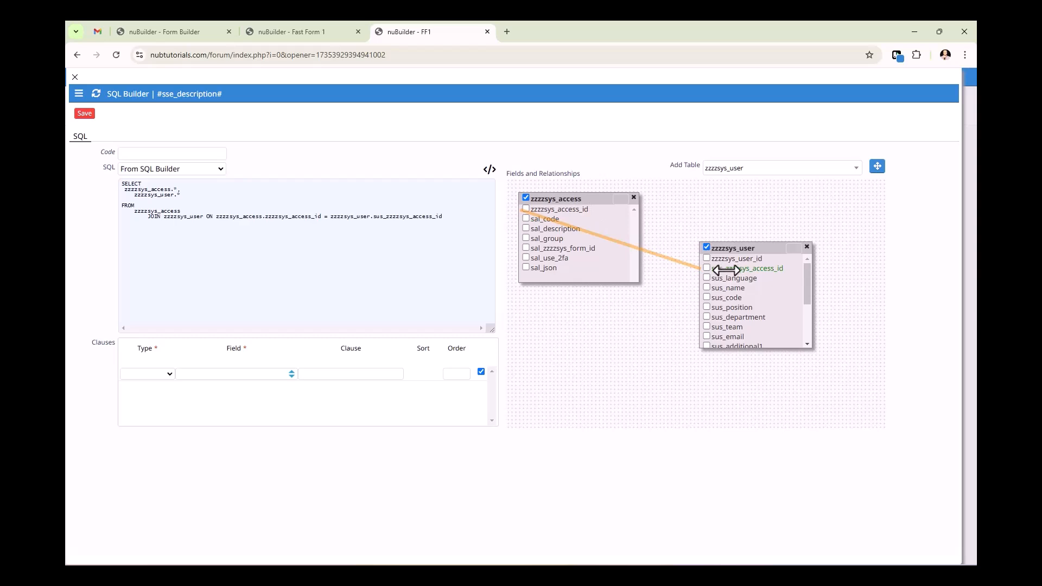
pyautogui.click(81, 115)
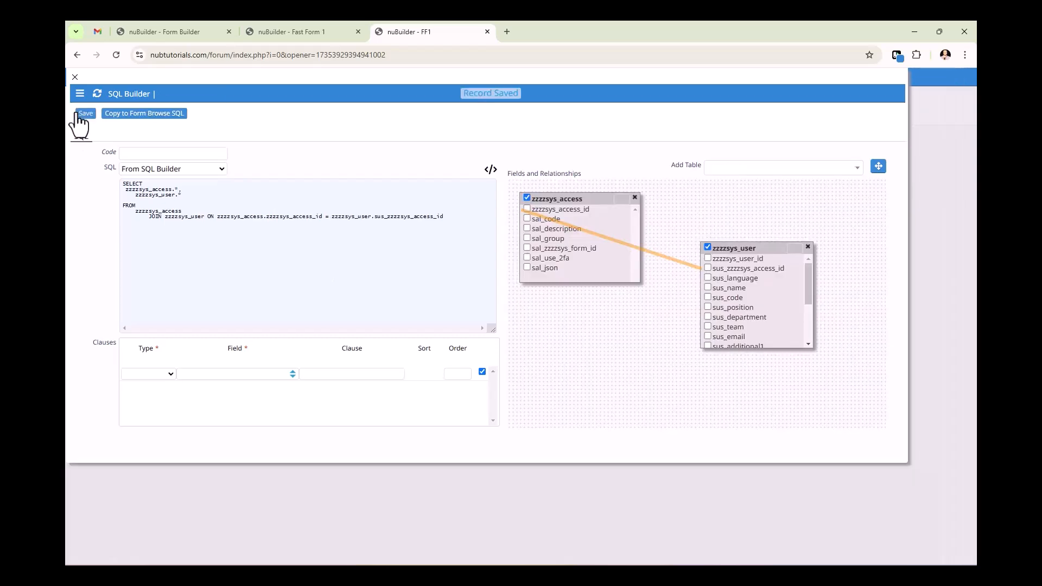
pyautogui.click(147, 116)
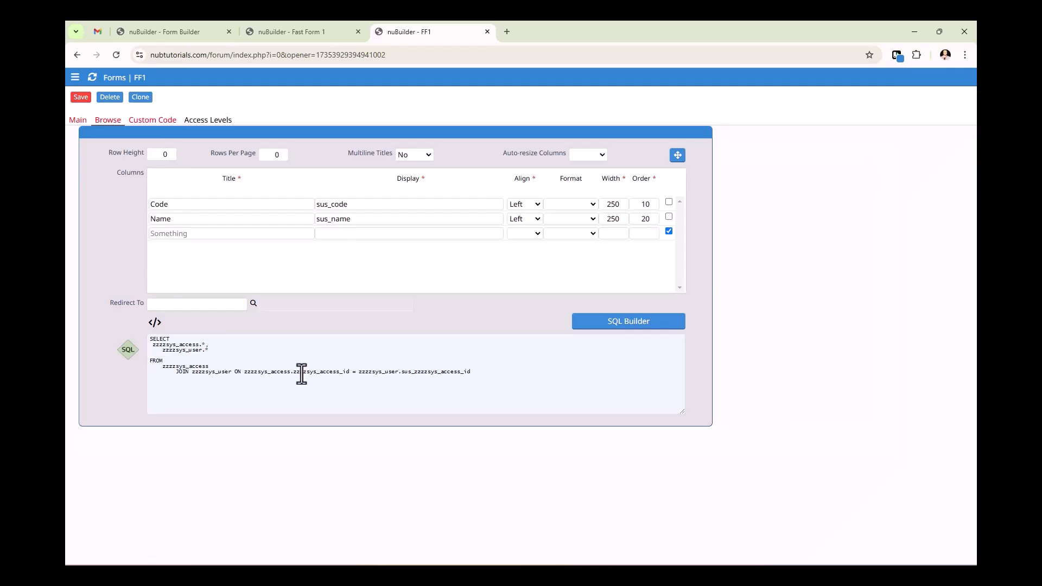
pyautogui.click(80, 99)
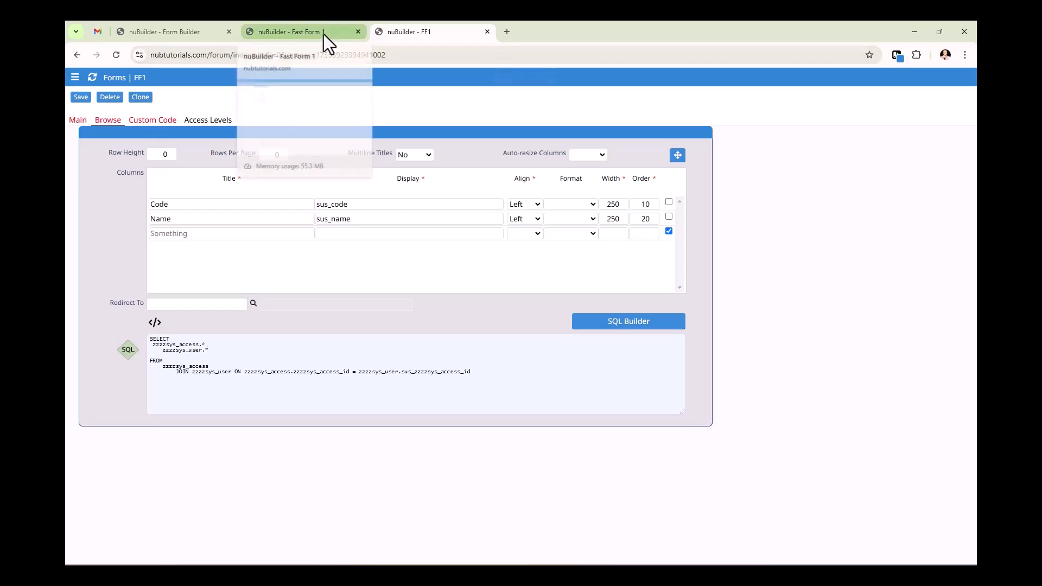
# Set the fast form's code to SAL and its description to Sales People, and save the form record.
pyautogui.click(79, 120)
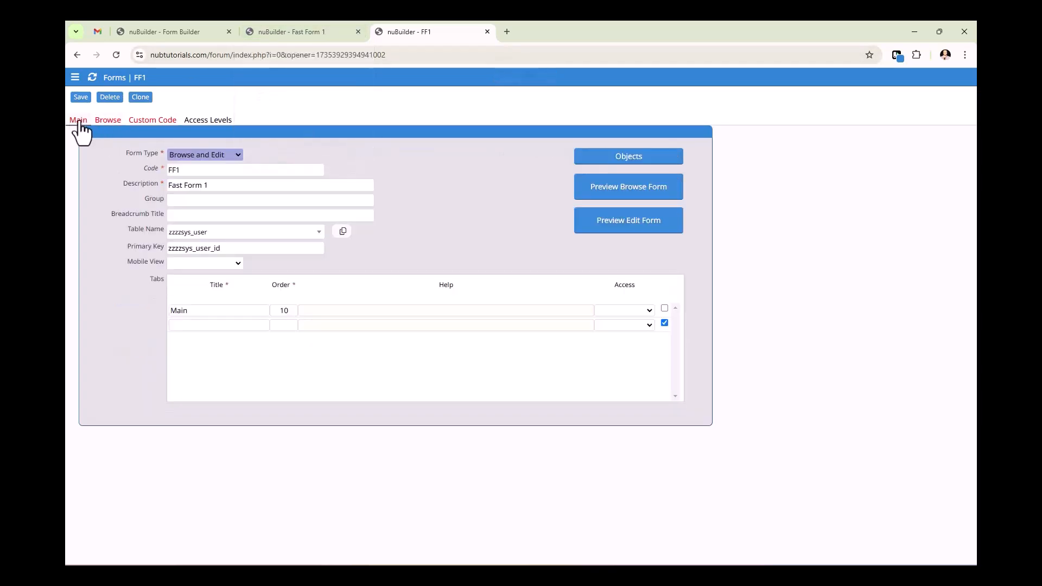
pyautogui.doubleClick(174, 170)
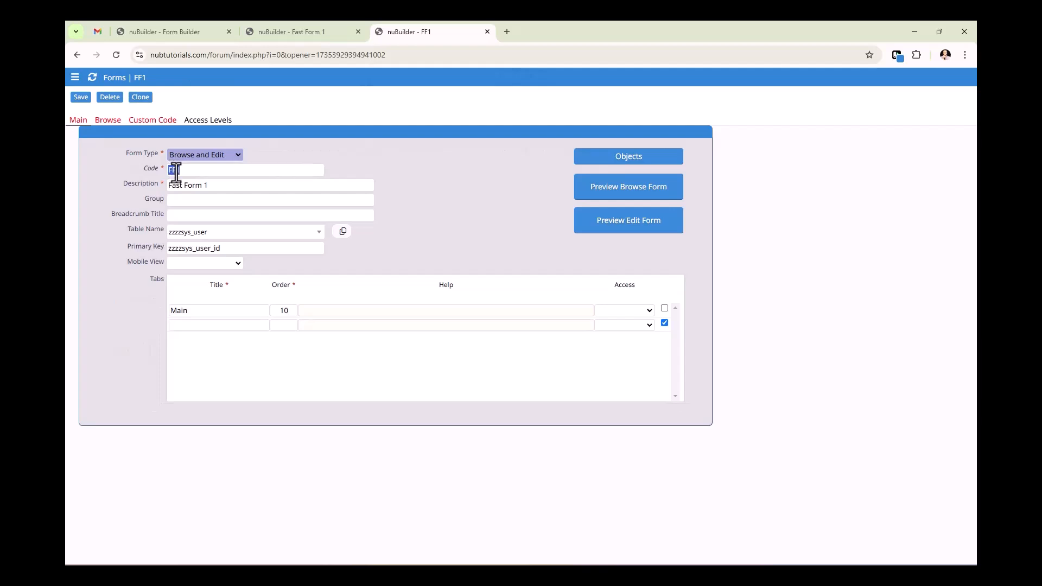
pyautogui.write('SA')
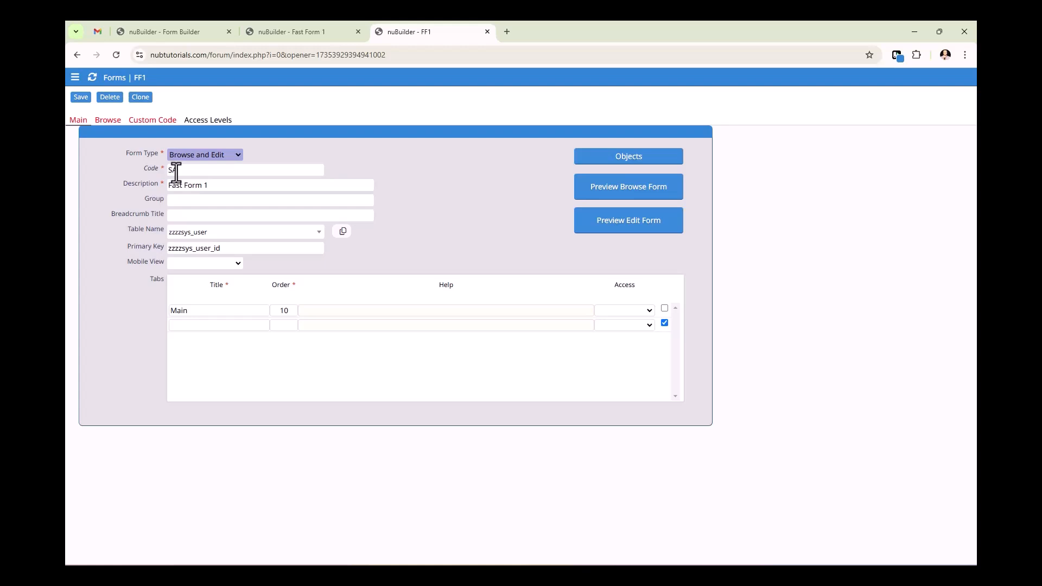
pyautogui.press('Tab')
pyautogui.write('Sales People')
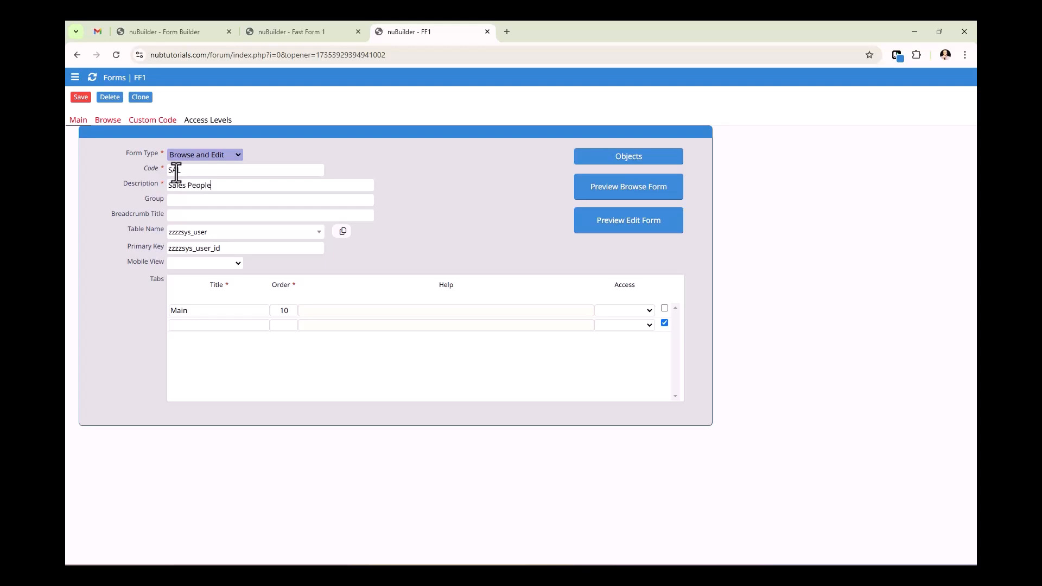
pyautogui.click(83, 97)
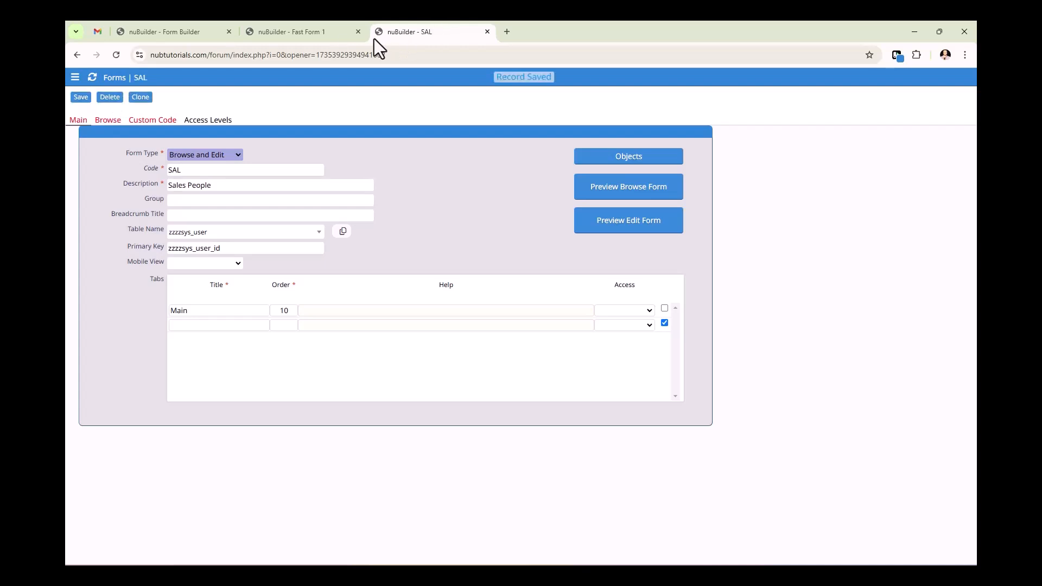
# Close the Fast Form 1 page, start a blank Customer record from User Home, and check the list its Sales Person lookup offers.
pyautogui.click(359, 32)
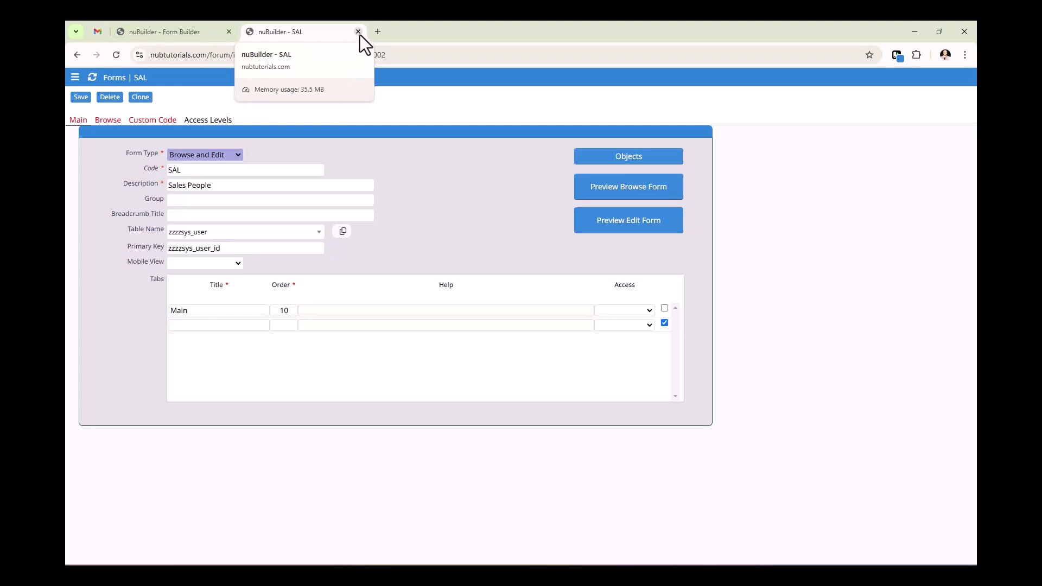
pyautogui.click(185, 33)
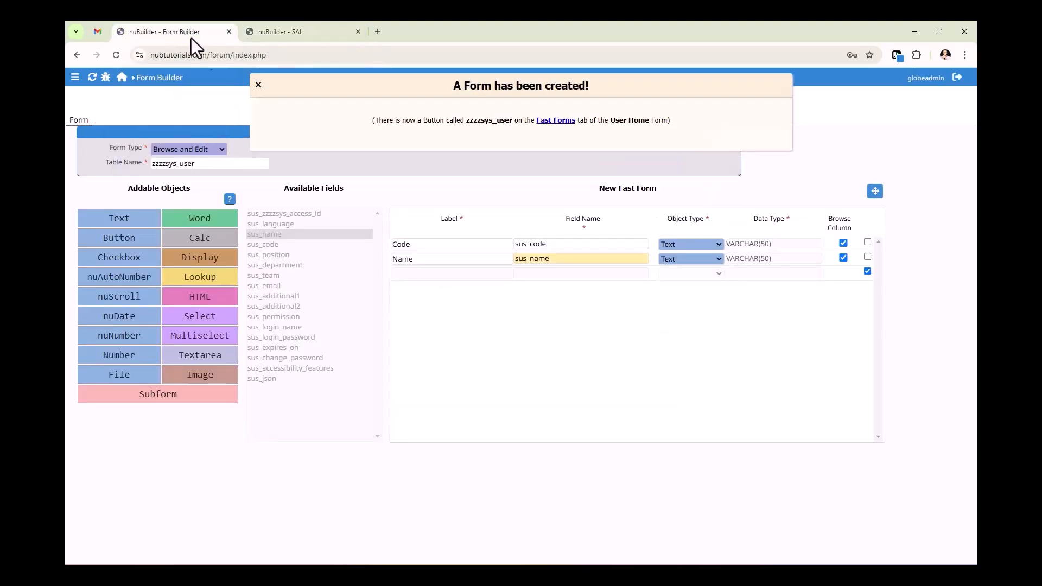
pyautogui.click(121, 80)
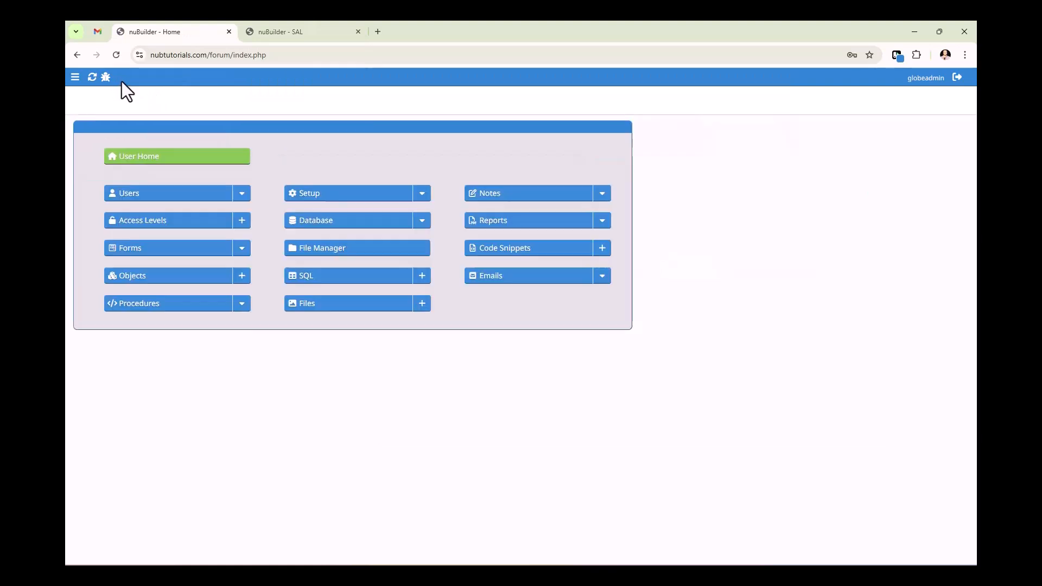
pyautogui.click(163, 155)
pyautogui.click(156, 160)
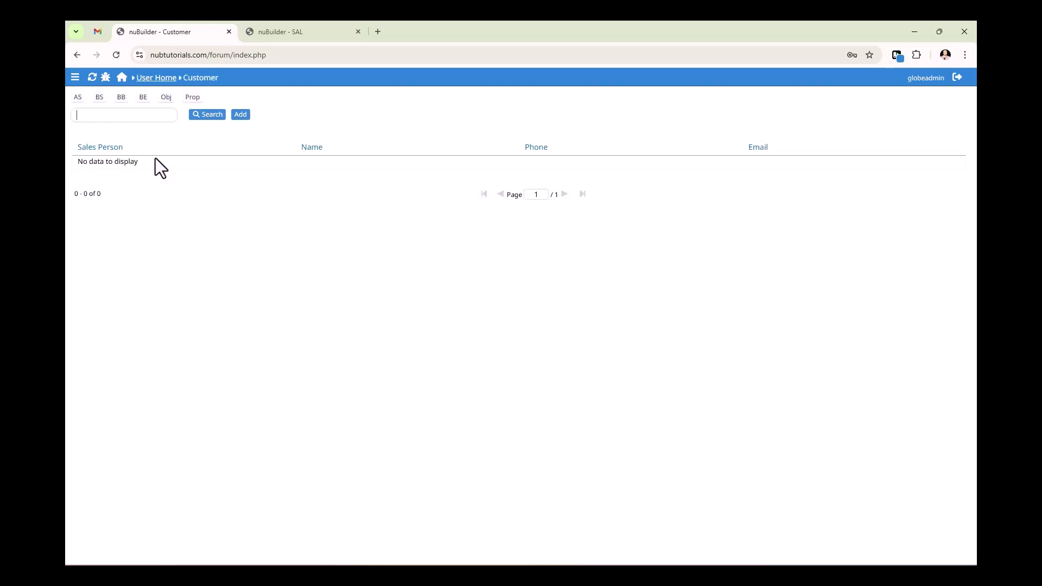
pyautogui.click(239, 115)
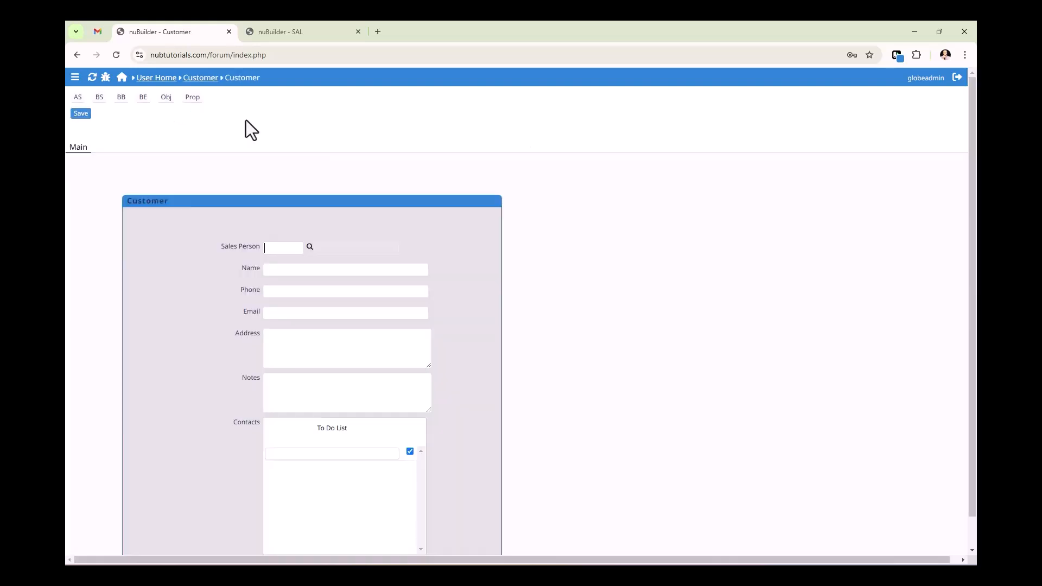
pyautogui.click(310, 246)
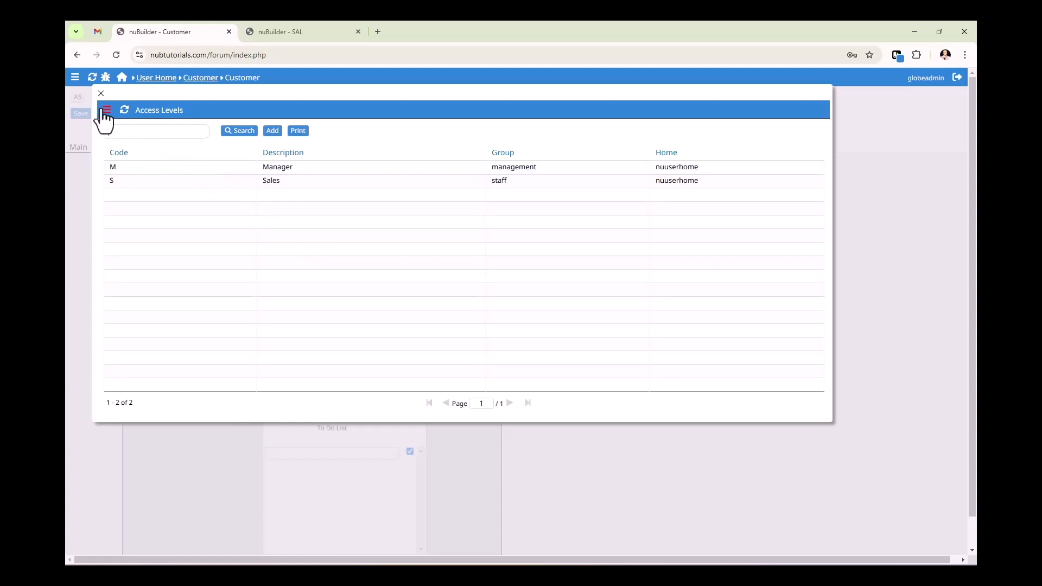
pyautogui.click(101, 94)
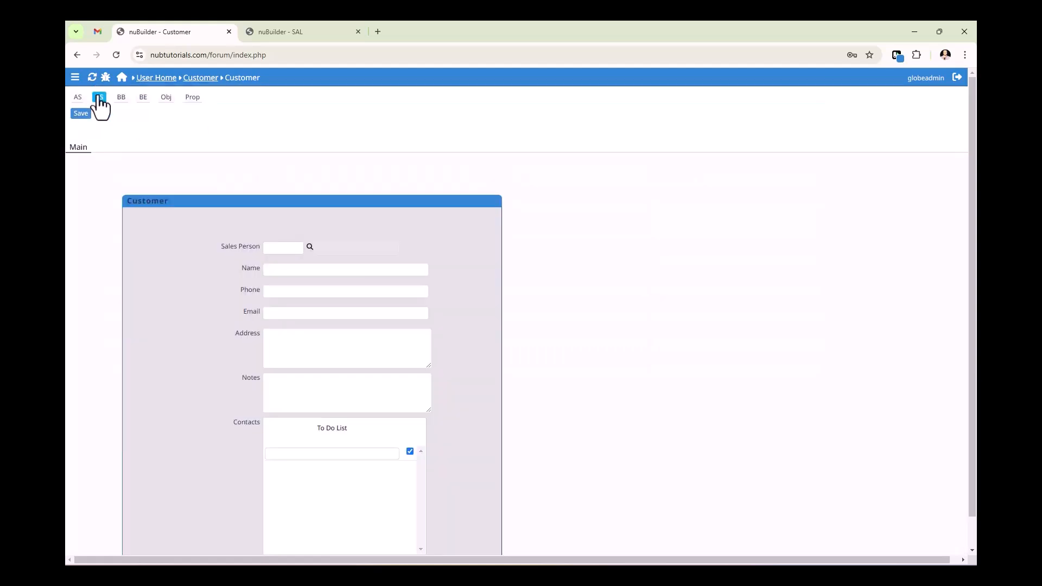
# Set the form of the Sales Person object's lookup to SAL and try to save it.
pyautogui.doubleClick(246, 246)
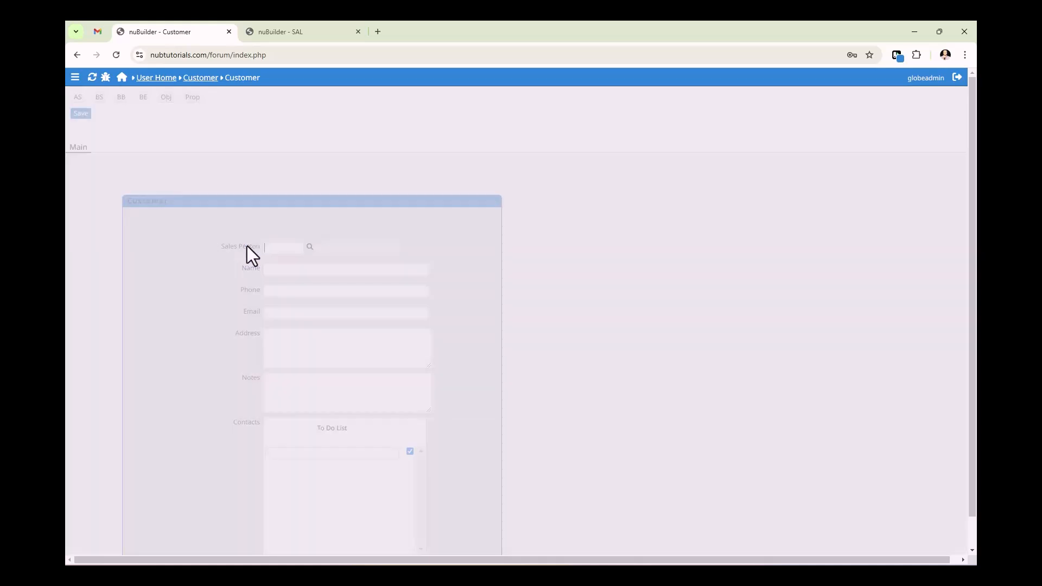
pyautogui.click(213, 153)
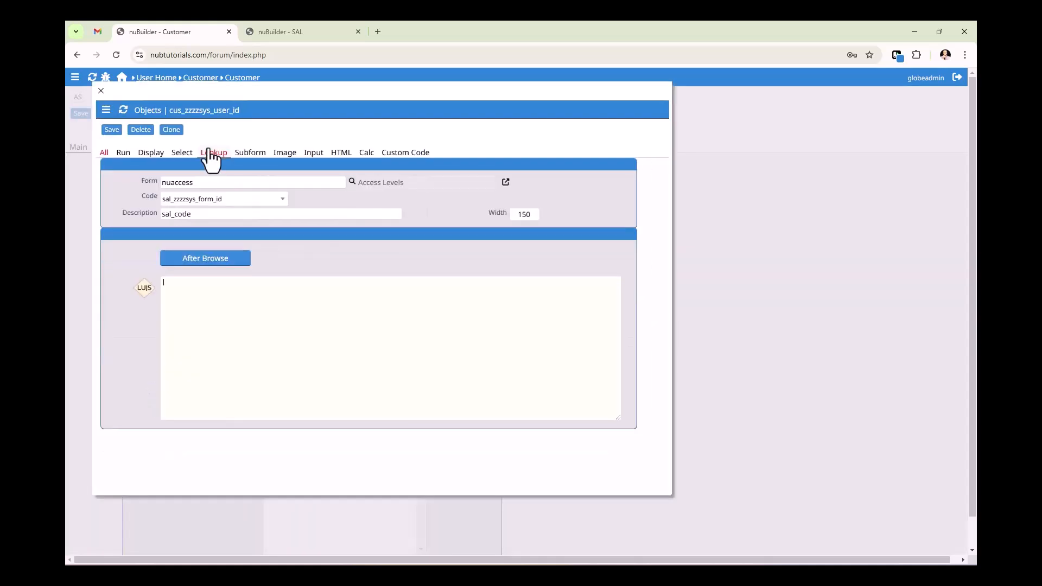
pyautogui.doubleClick(221, 183)
pyautogui.write('sal')
pyautogui.press('Tab')
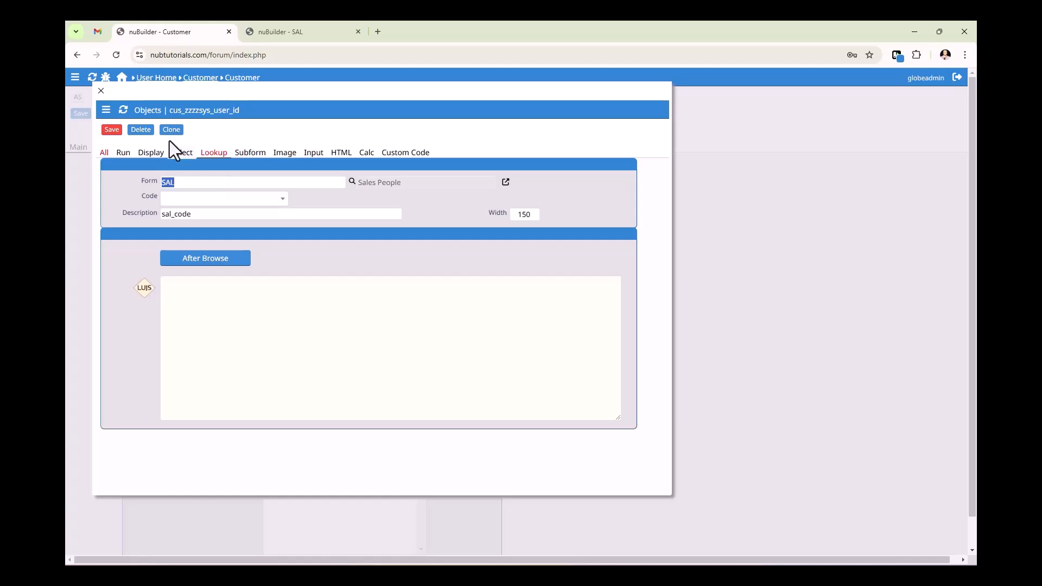
pyautogui.click(118, 130)
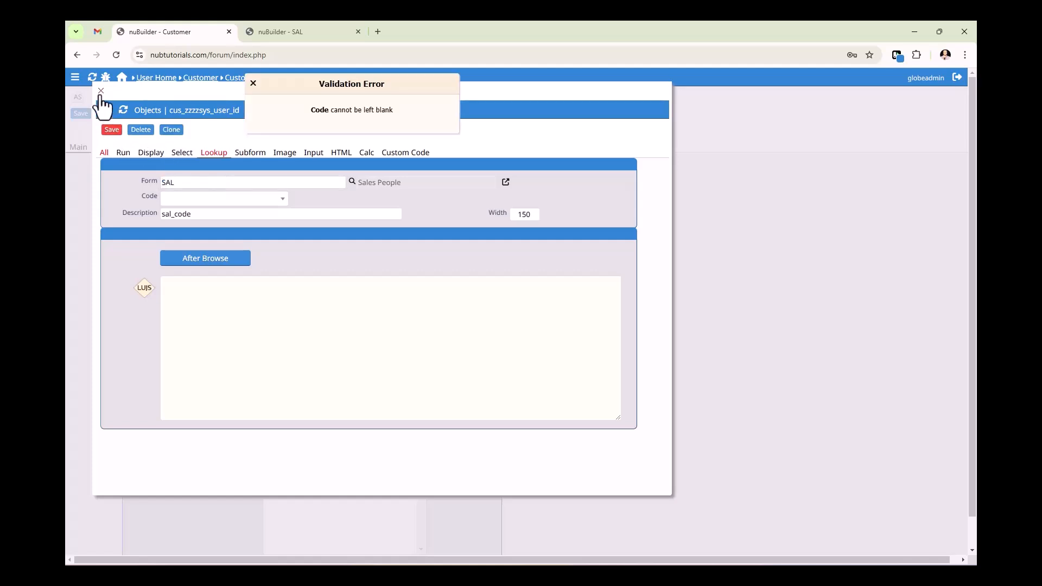
# Set the Sales Person lookup's code to sus_code and description to sus_name, save the object, and close its properties.
pyautogui.click(276, 200)
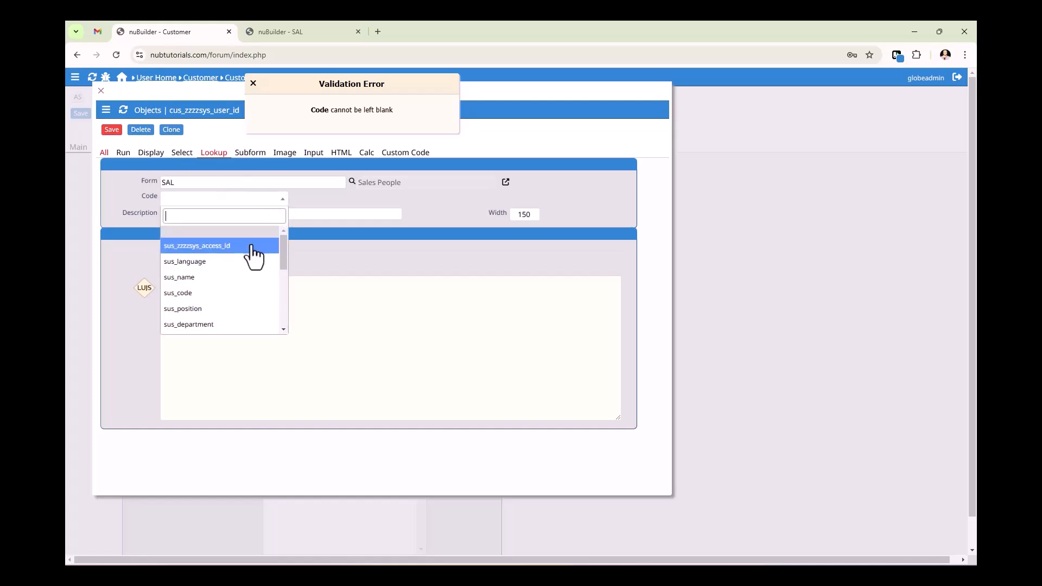
pyautogui.click(234, 293)
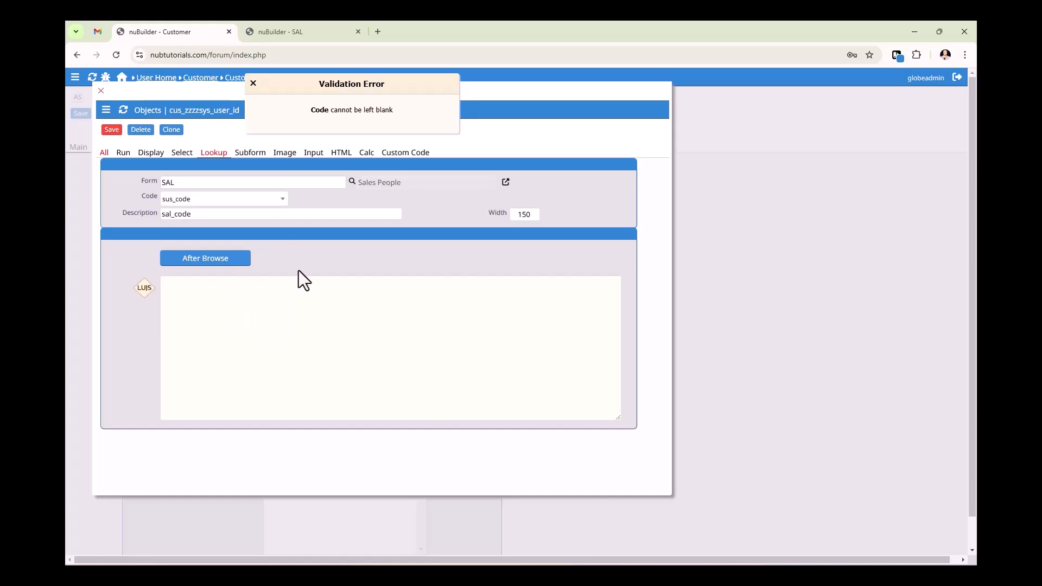
pyautogui.doubleClick(392, 214)
pyautogui.click(394, 215)
pyautogui.click(437, 273)
pyautogui.click(115, 132)
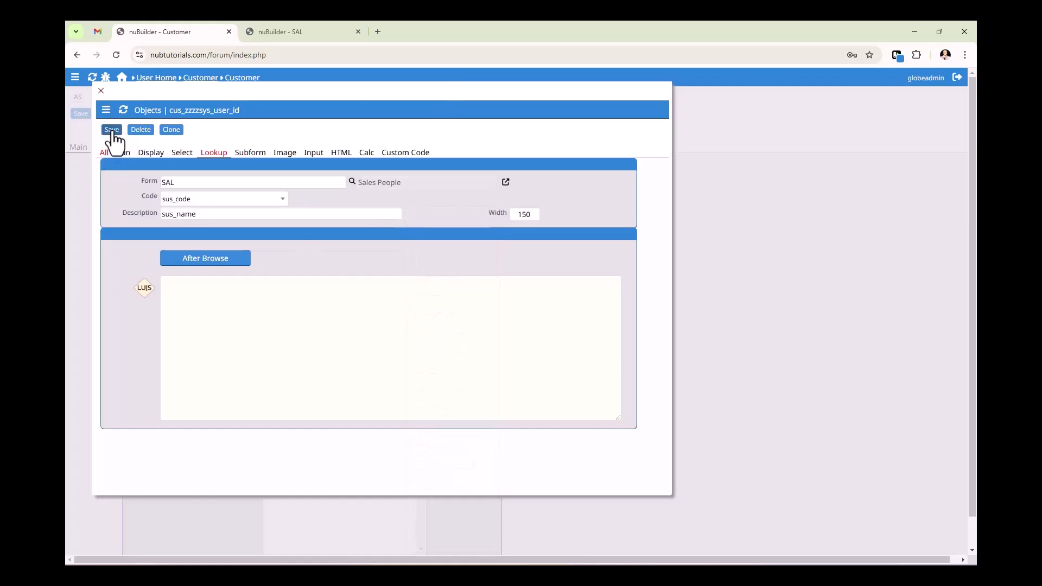
pyautogui.click(101, 91)
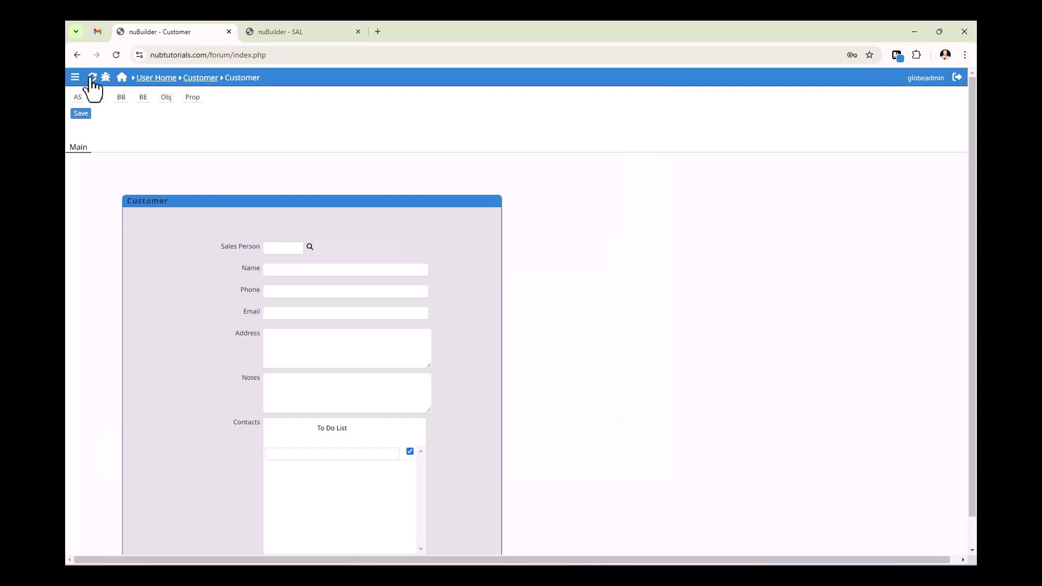
# Check the records offered by the Sales Person lookup and review the Contacts object's subform settings.
pyautogui.click(309, 247)
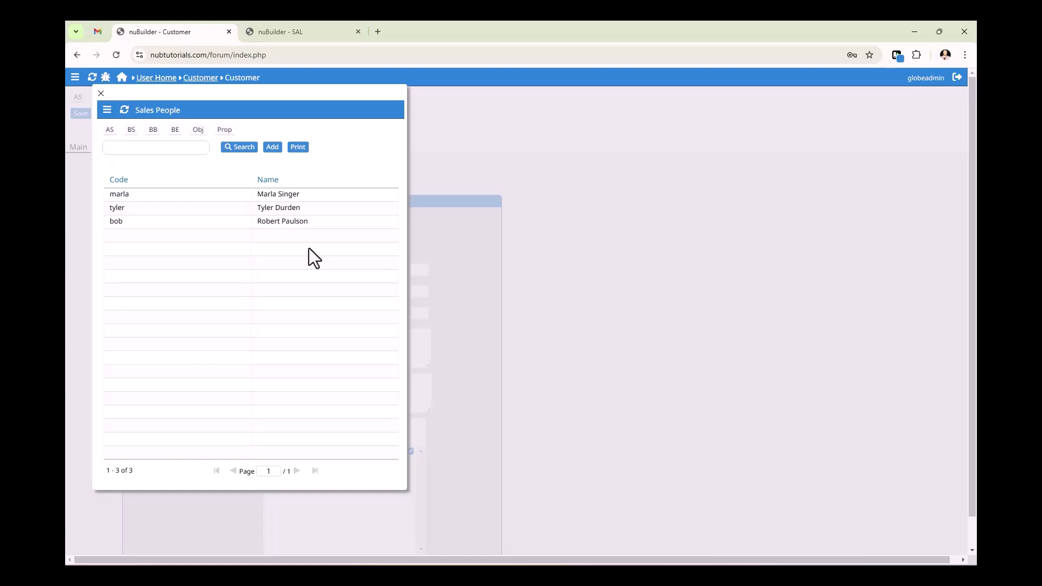
pyautogui.click(102, 95)
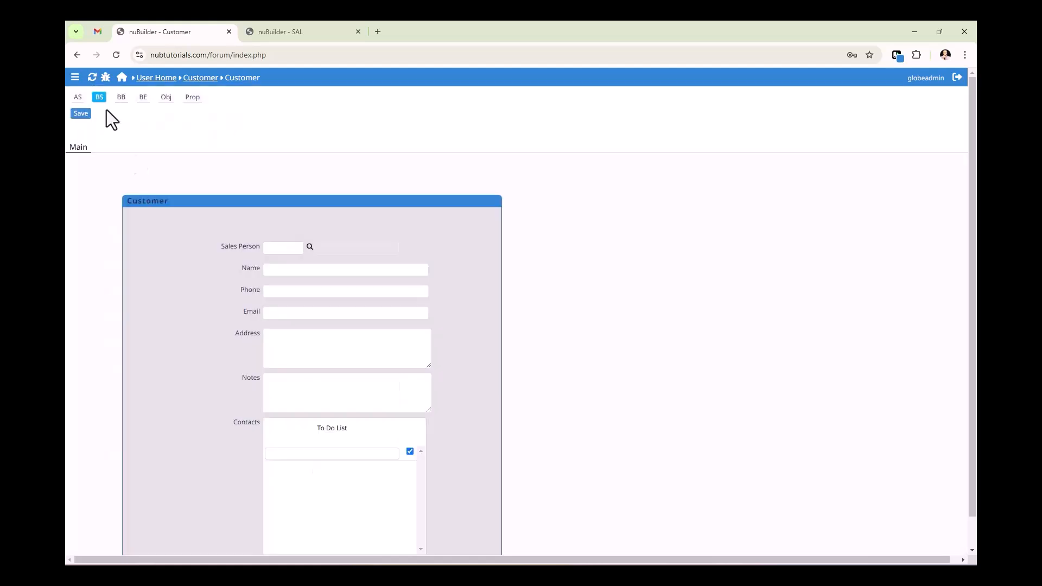
pyautogui.doubleClick(247, 423)
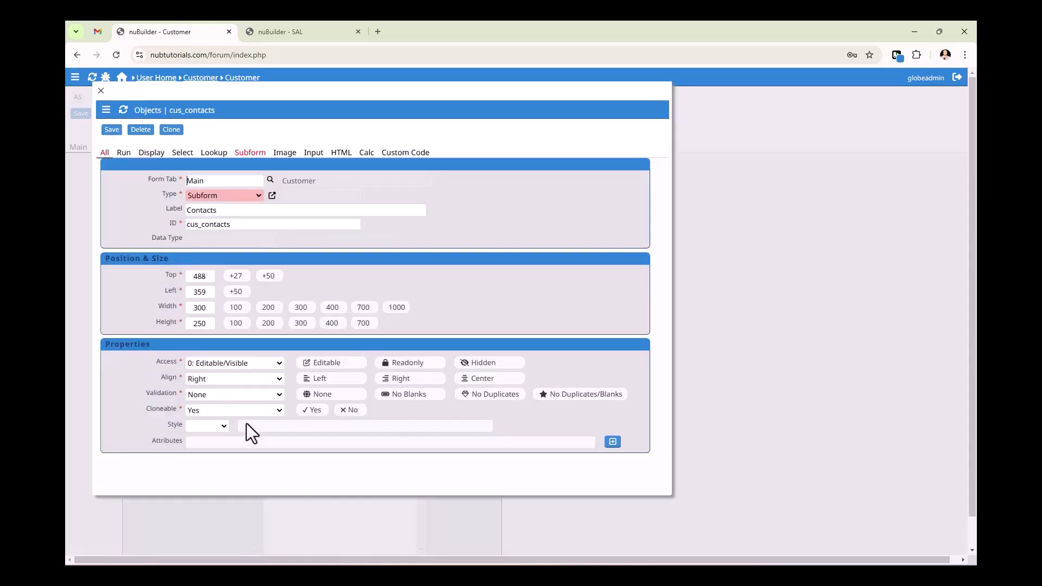
pyautogui.click(251, 154)
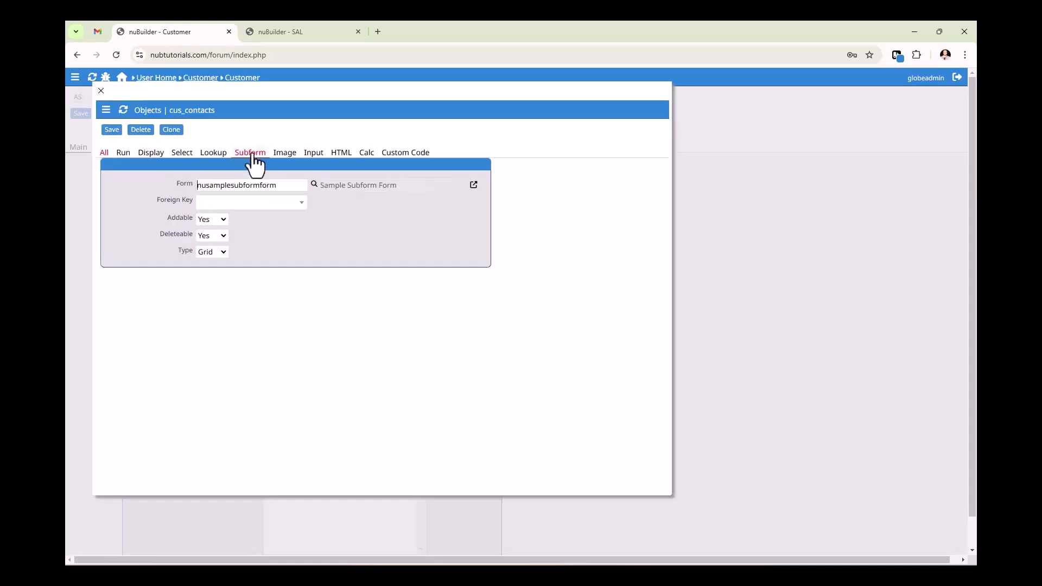
pyautogui.click(101, 92)
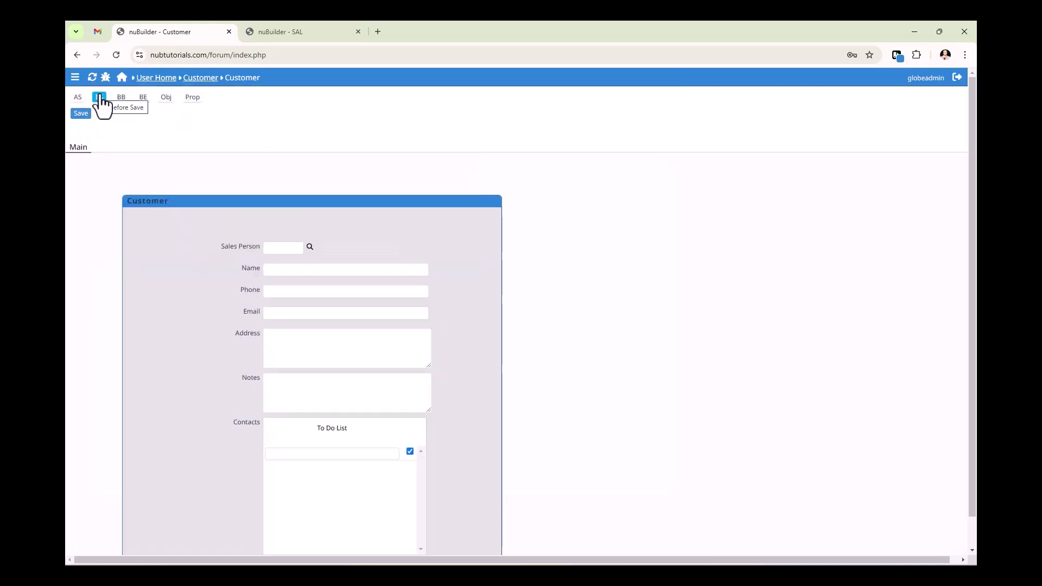
# Review the whole Customer form layout and the Sales Person object's general properties.
pyautogui.scroll(-1, 514, 420)
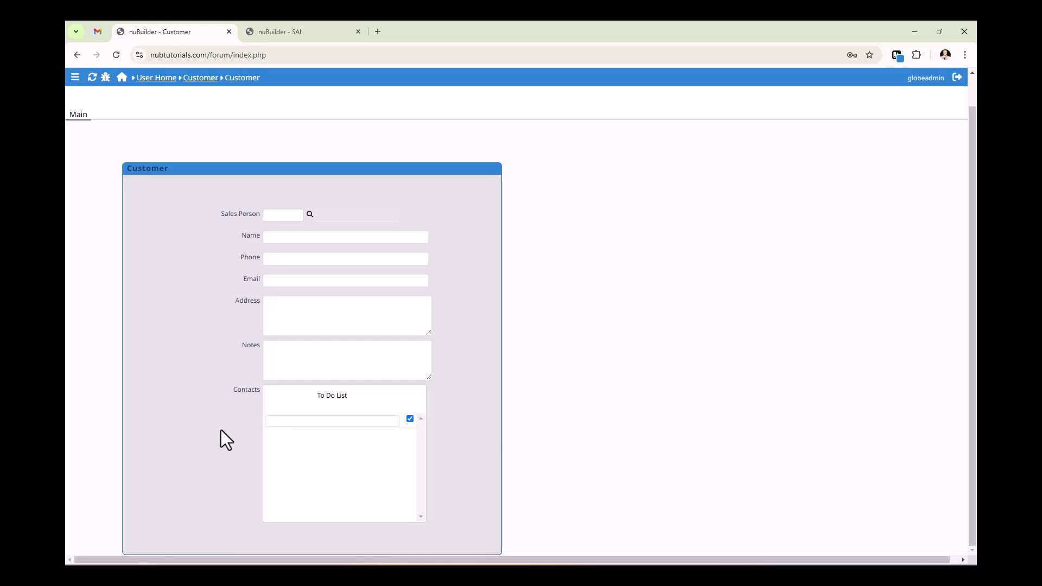
pyautogui.hotkey('ctrl', '-')
pyautogui.hotkey('ctrl', '-')
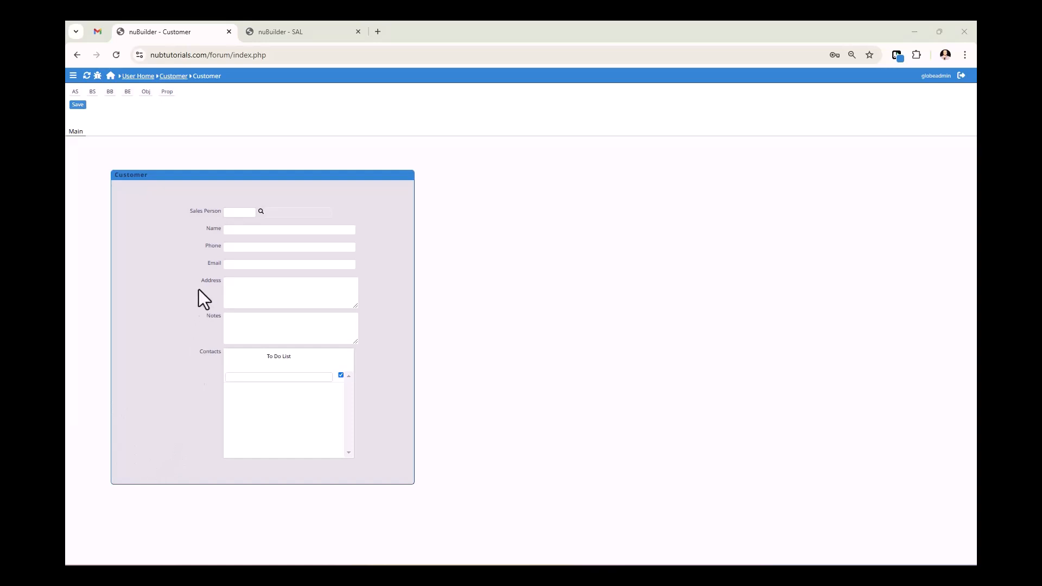
pyautogui.doubleClick(207, 210)
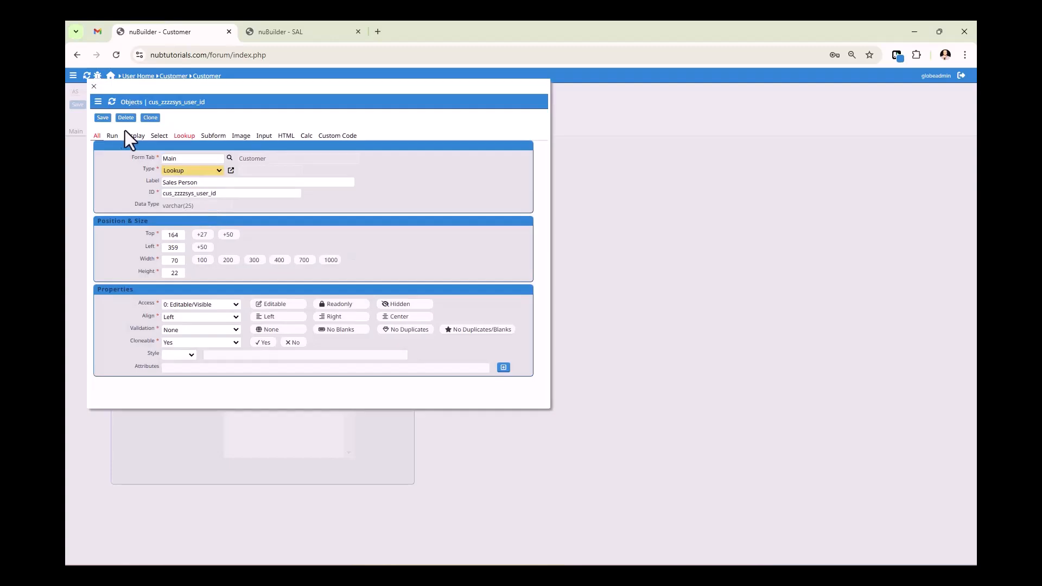
pyautogui.click(95, 87)
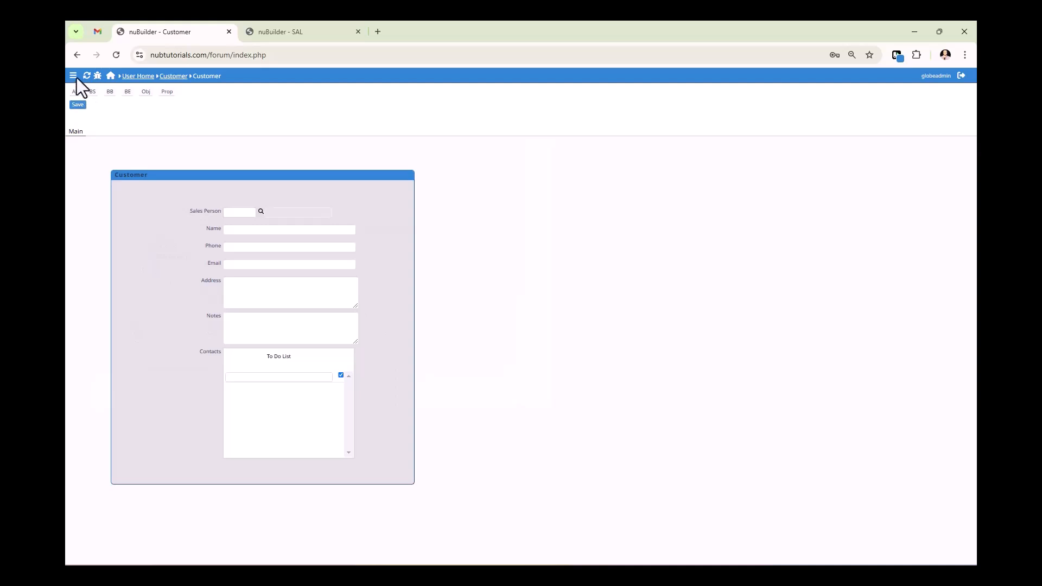
# Arrange the Customer form's objects by widening cus_zzzzsys_user_id to match cus_name, save the layout, and return to the home screen.
pyautogui.click(74, 77)
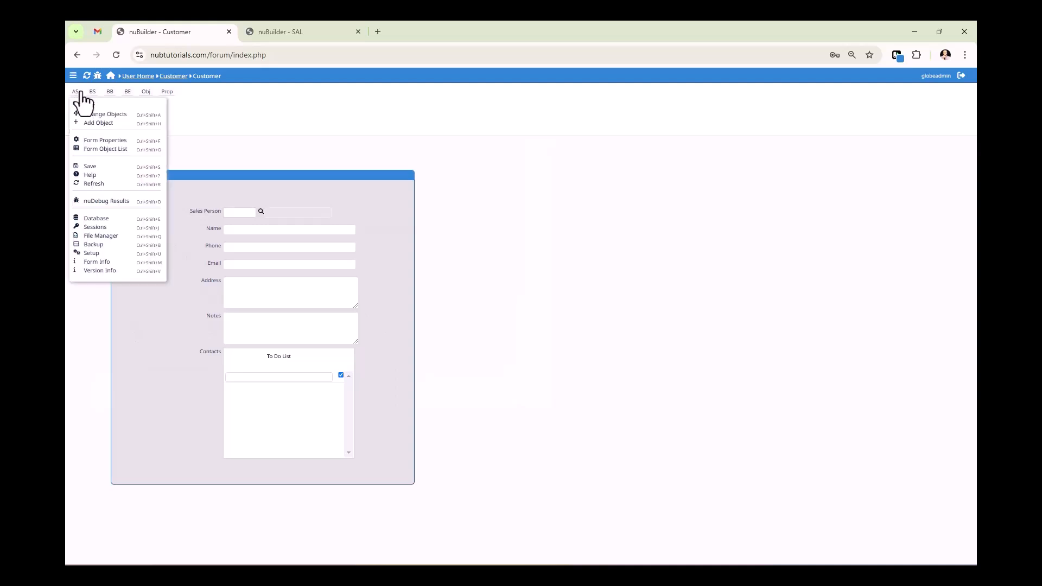
pyautogui.click(106, 115)
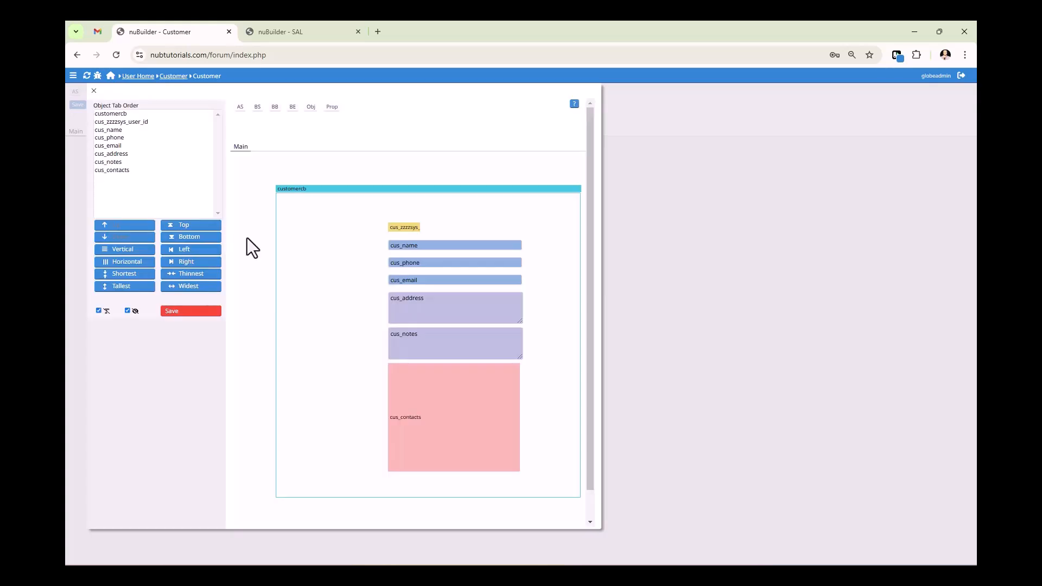
pyautogui.moveTo(367, 213); pyautogui.dragTo(403, 252)
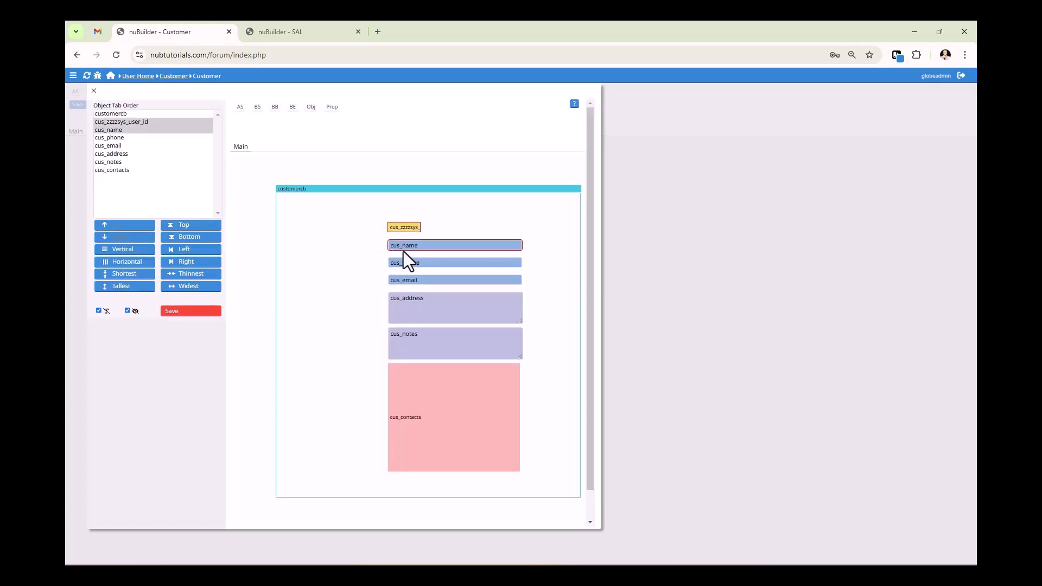
pyautogui.click(188, 286)
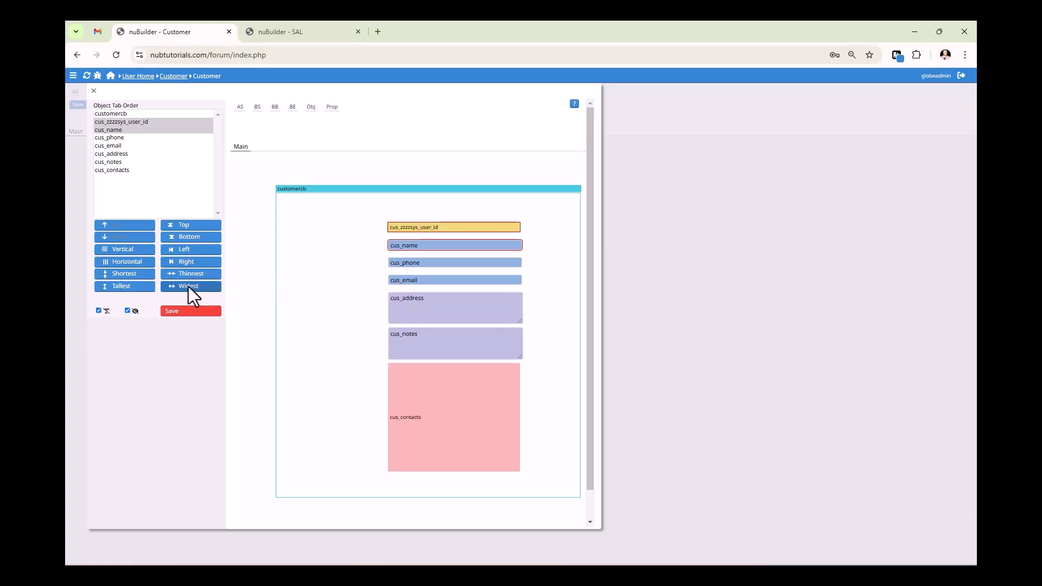
pyautogui.click(190, 312)
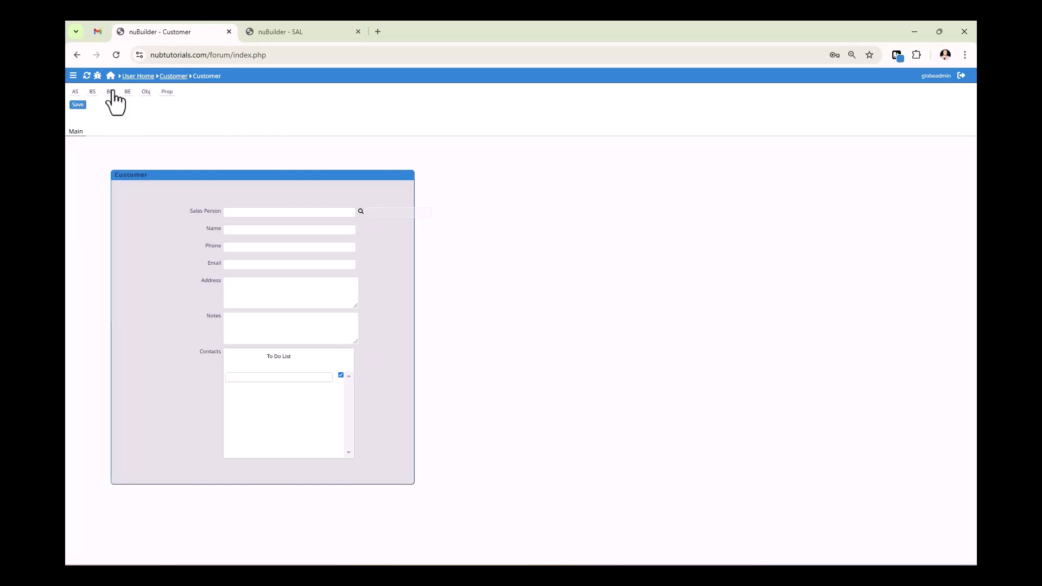
pyautogui.click(111, 75)
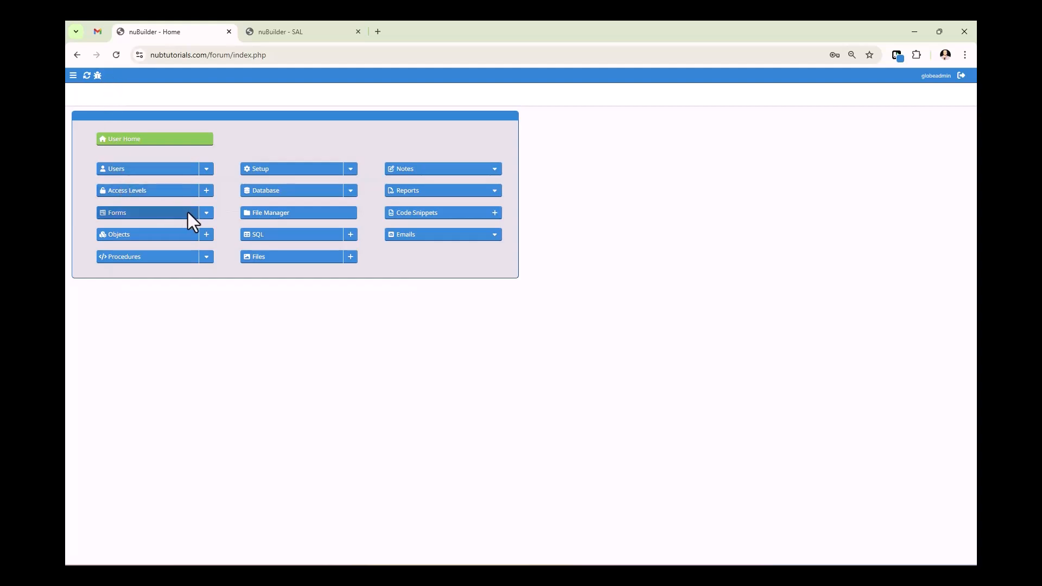
# Start a new fast form of type Subform based on the contact table.
pyautogui.click(209, 216)
pyautogui.click(241, 234)
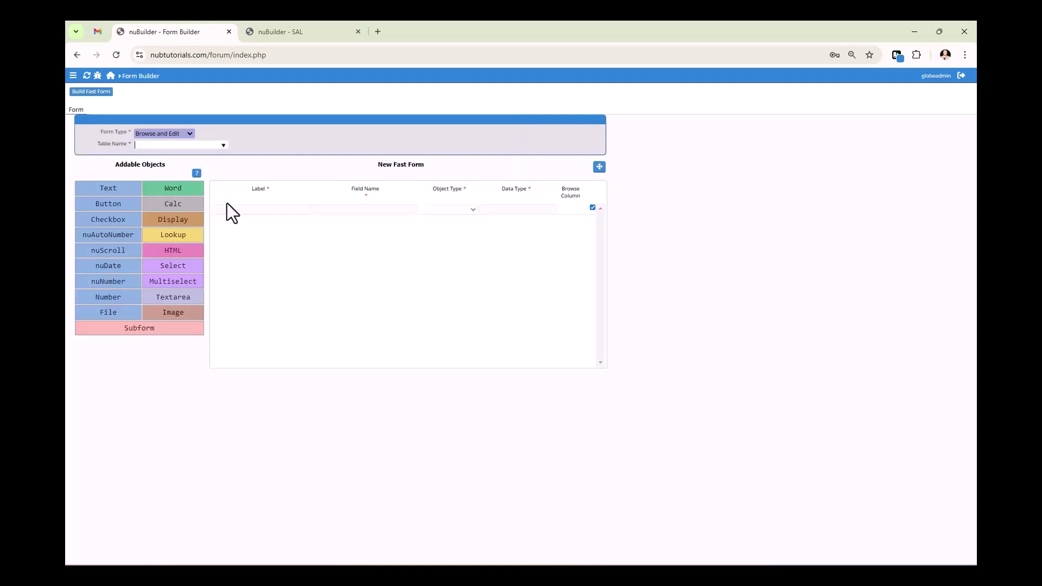
pyautogui.click(181, 133)
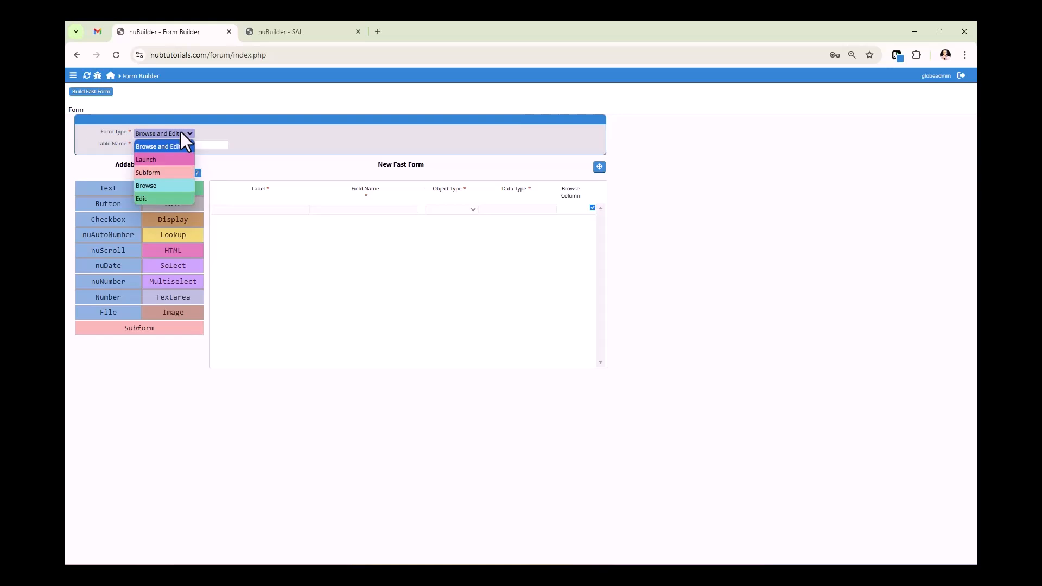
pyautogui.click(167, 174)
pyautogui.click(174, 145)
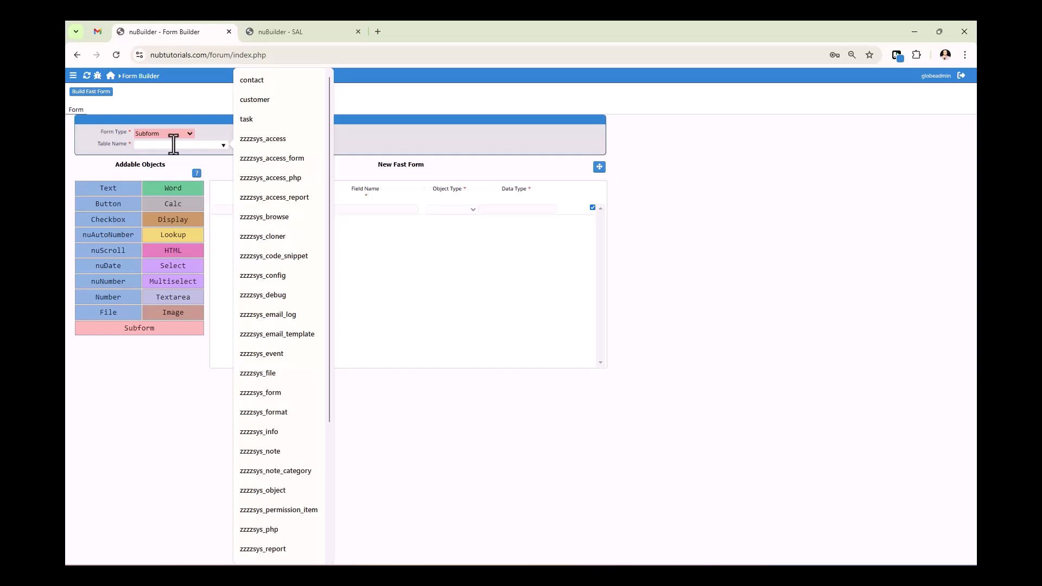
pyautogui.write('cont')
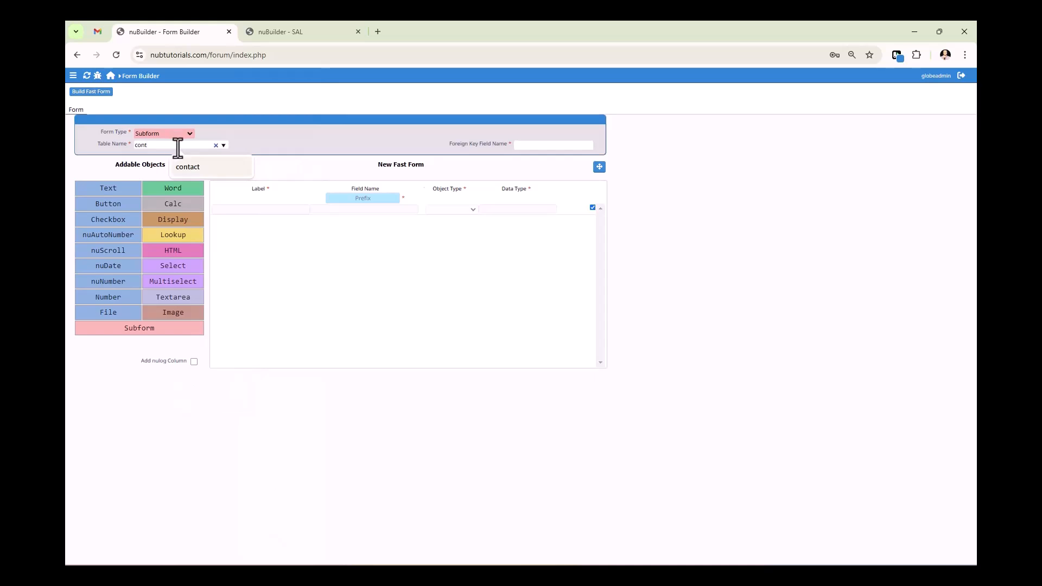
pyautogui.click(188, 166)
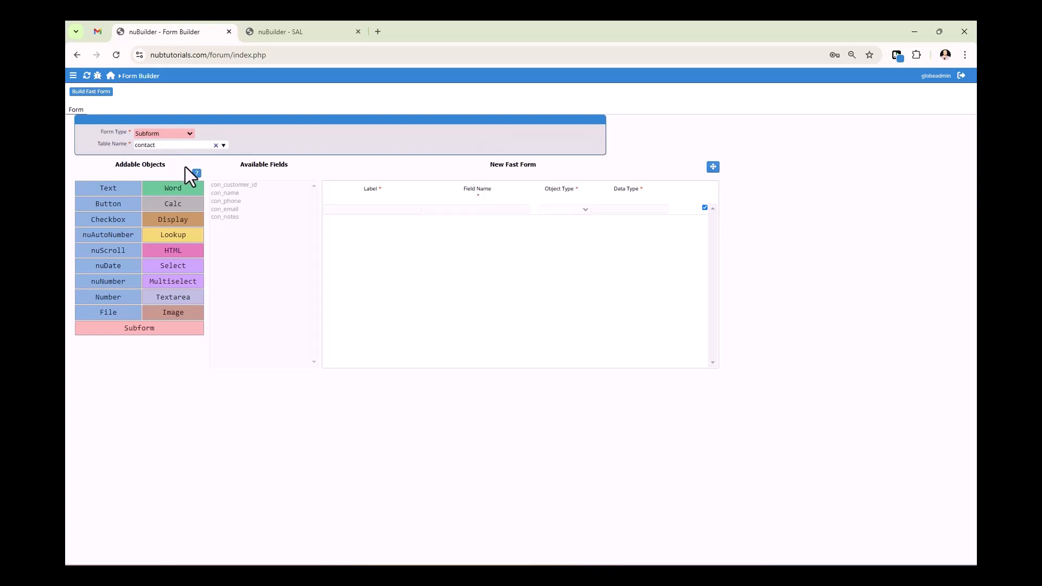
# Add three Text objects and one Textarea object to the new contact fast form.
pyautogui.click(103, 194)
pyautogui.click(103, 195)
pyautogui.click(104, 195)
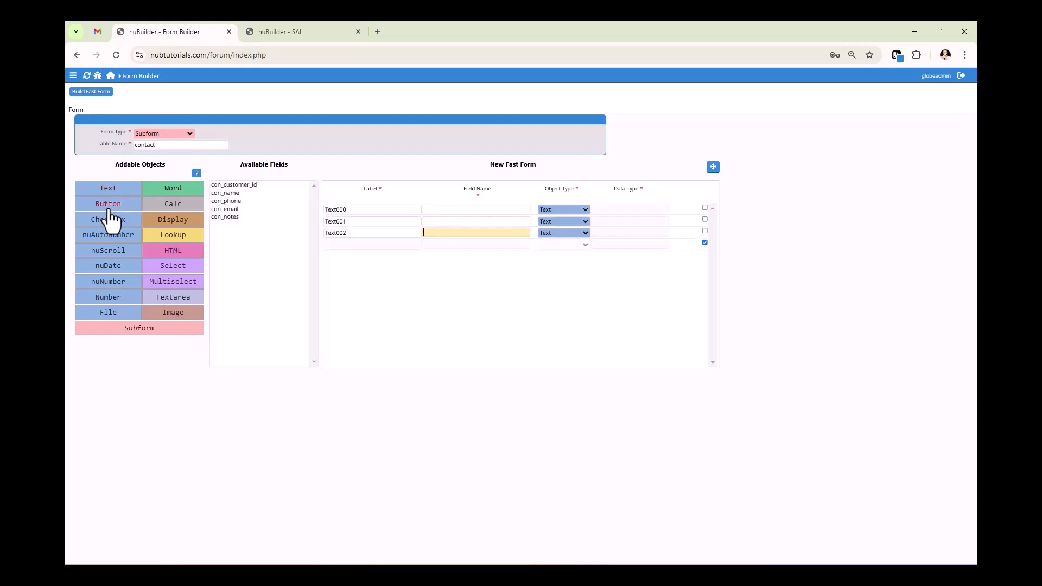
pyautogui.click(176, 300)
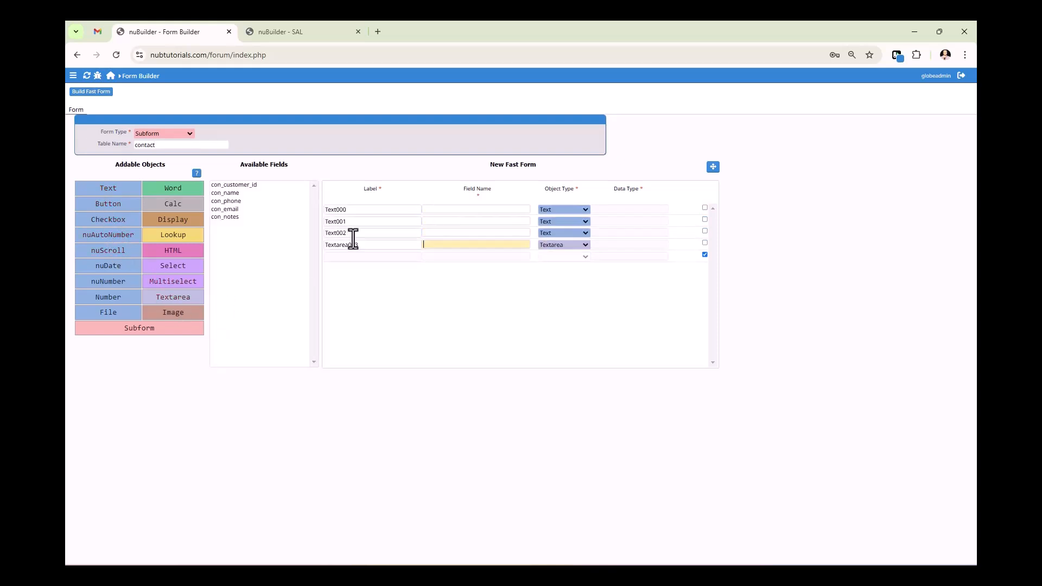
# Assign con_name, con_phone and con_email to the Text rows and con_notes to the Textarea row, and build the fast form.
pyautogui.doubleClick(354, 209)
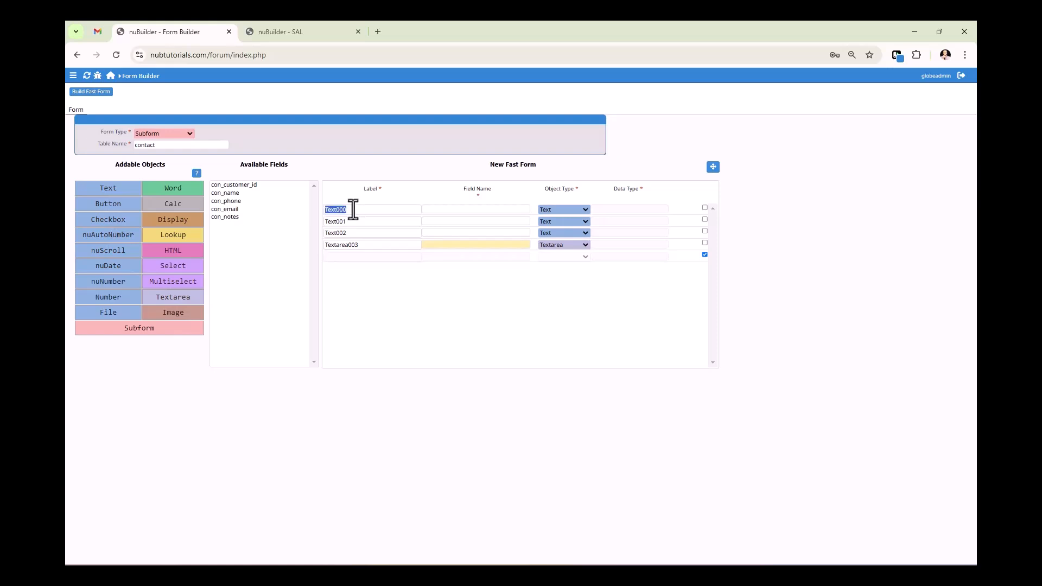
pyautogui.click(225, 194)
pyautogui.click(232, 201)
pyautogui.click(233, 208)
pyautogui.click(234, 216)
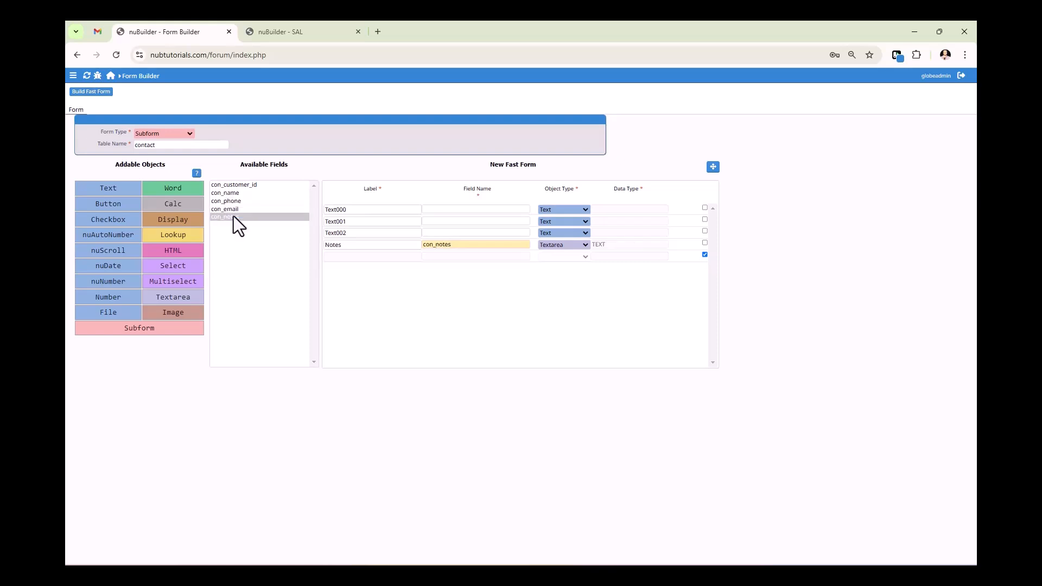
pyautogui.click(440, 210)
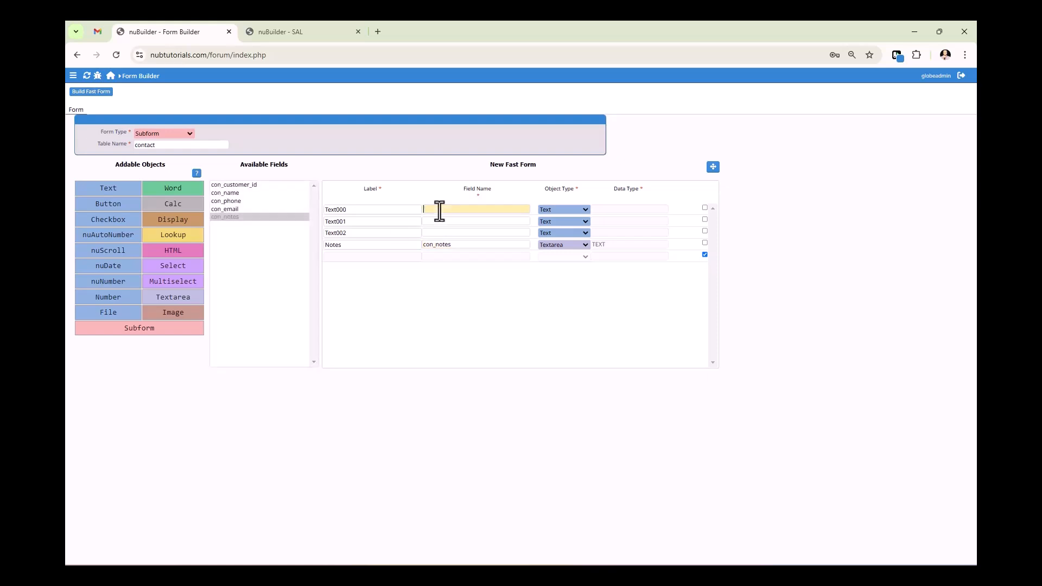
pyautogui.click(268, 193)
pyautogui.click(268, 201)
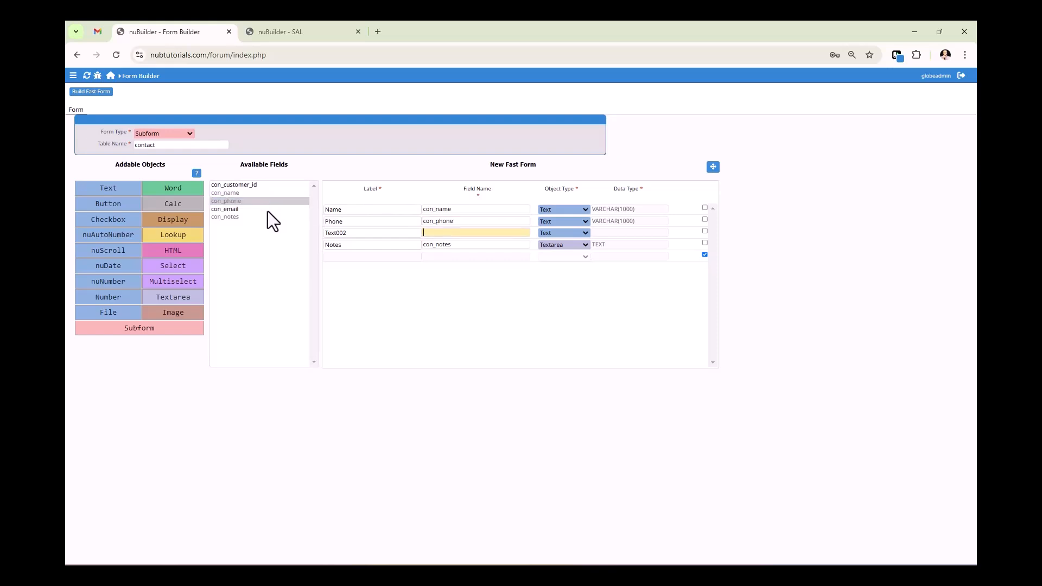
pyautogui.click(268, 210)
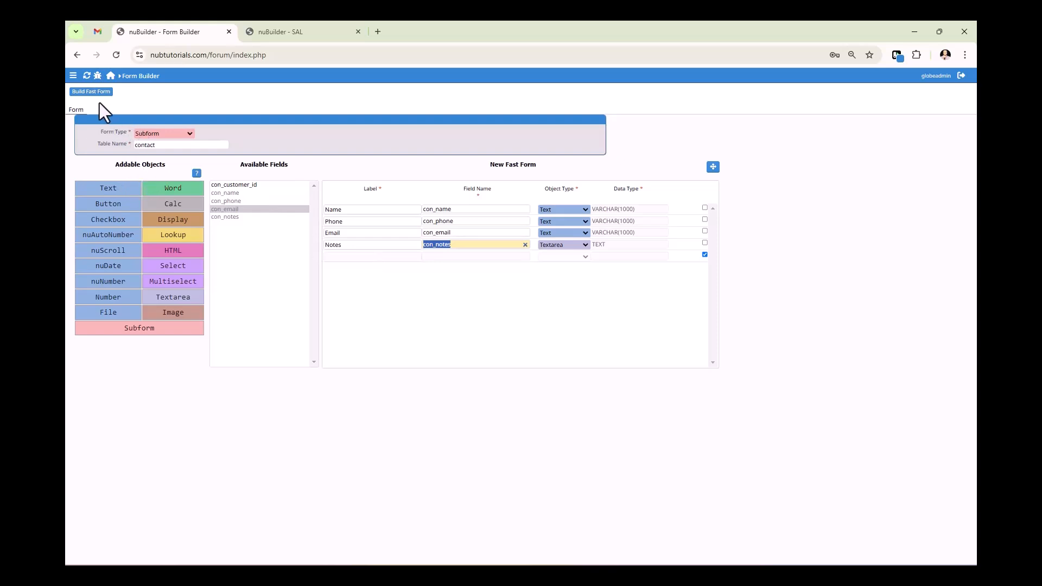
pyautogui.click(89, 93)
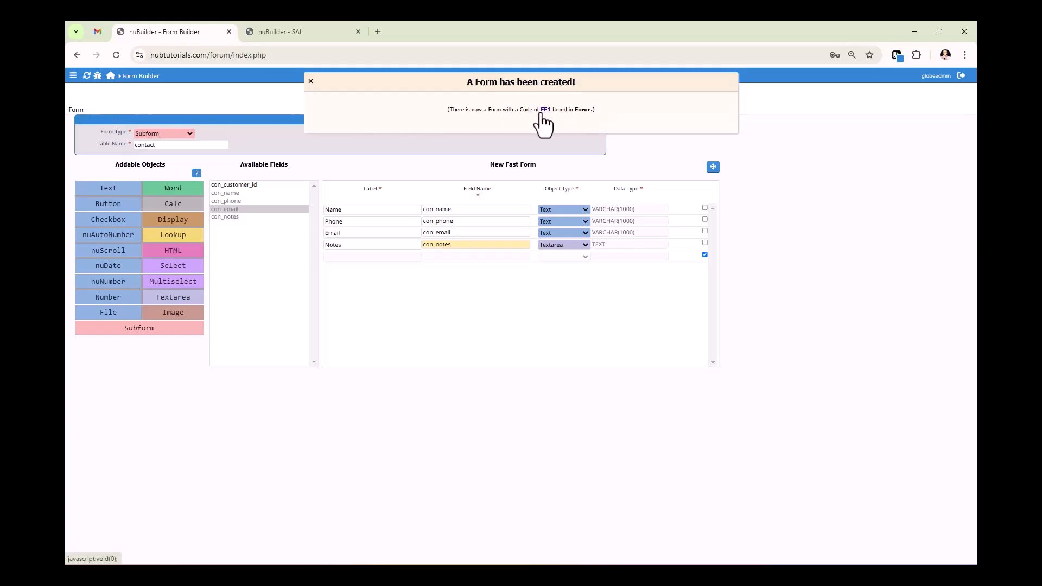
# Open the newly created form, set its code to CONSF and description to Contact Subform, and save it.
pyautogui.click(544, 111)
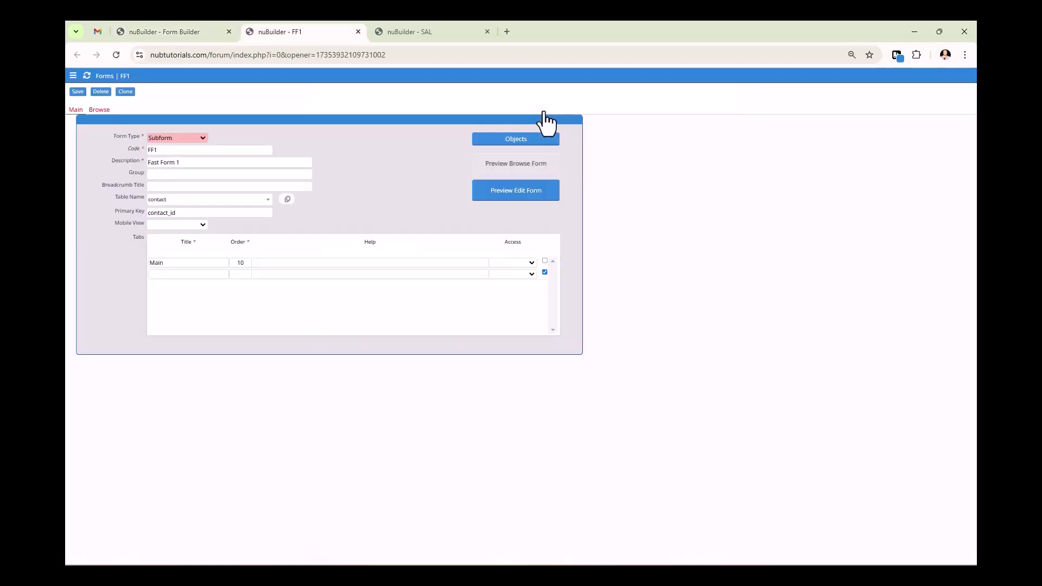
pyautogui.doubleClick(226, 152)
pyautogui.write('CONSF')
pyautogui.tripleClick(214, 159)
pyautogui.write('Contact Subform')
pyautogui.click(74, 92)
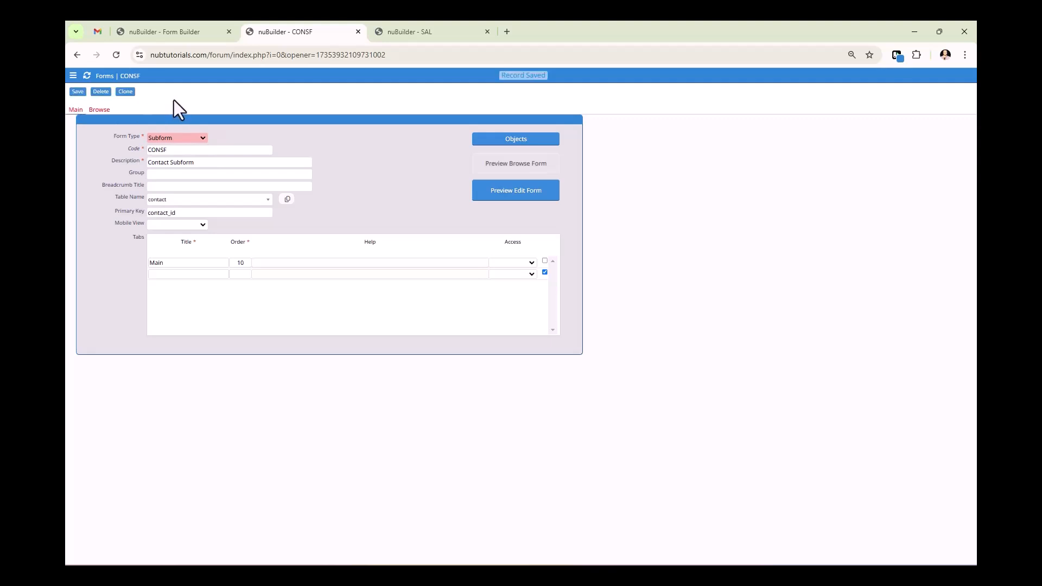
# Close the two extra browser tabs and open a blank Customer record from User Home.
pyautogui.click(358, 31)
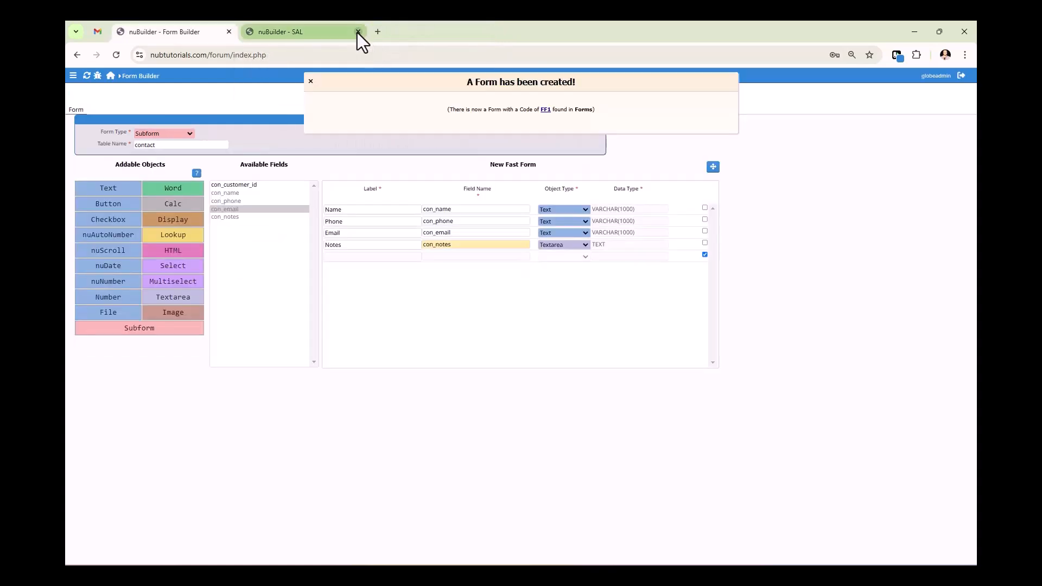
pyautogui.click(358, 31)
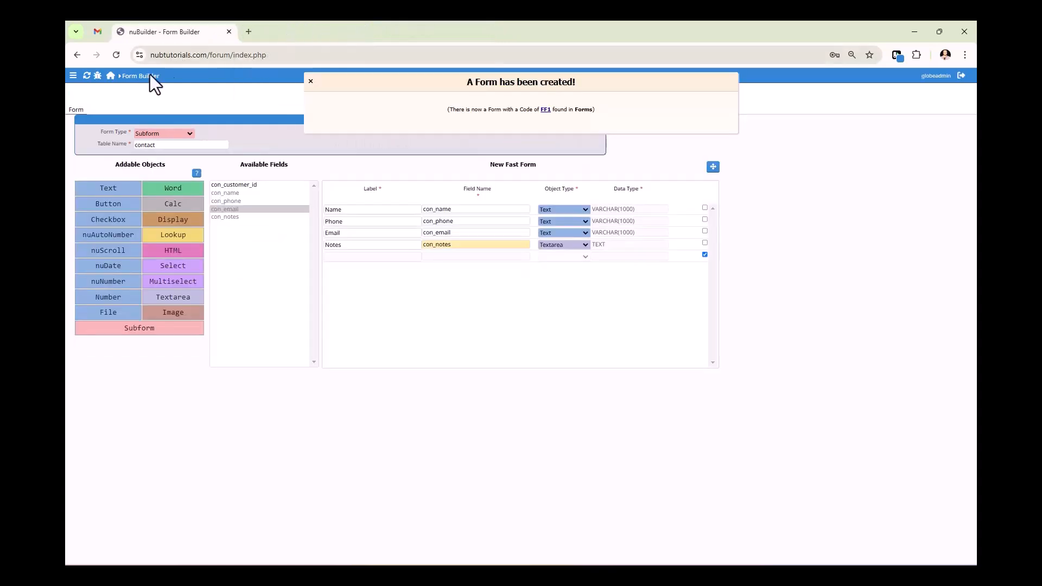
pyautogui.click(110, 76)
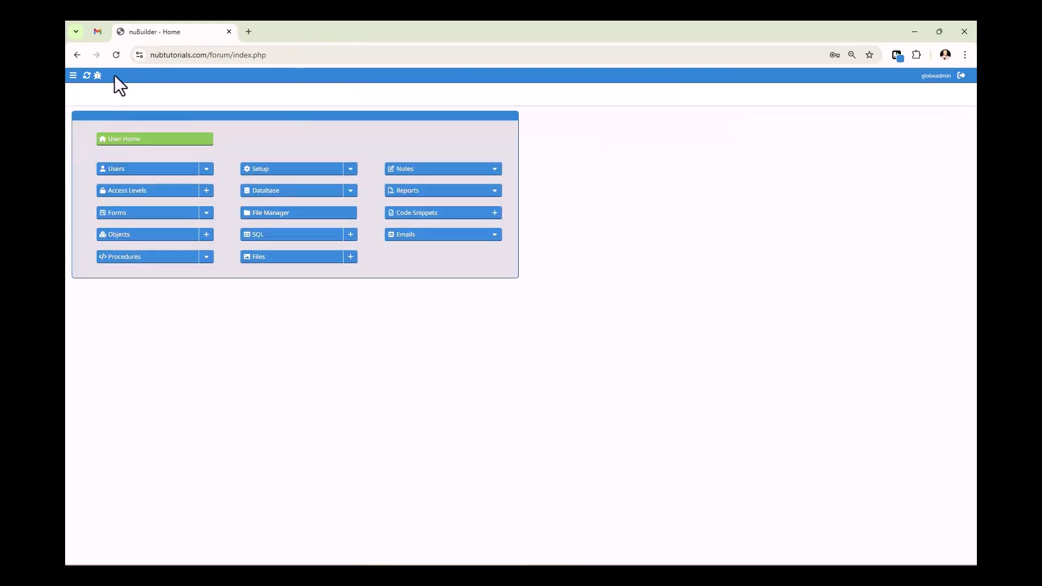
pyautogui.click(151, 142)
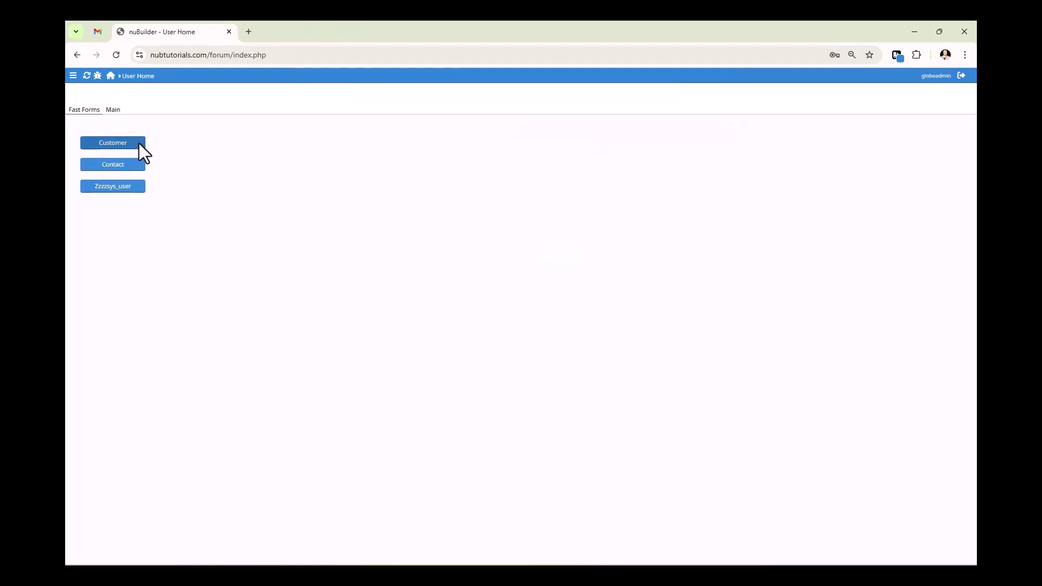
pyautogui.click(126, 146)
pyautogui.click(209, 106)
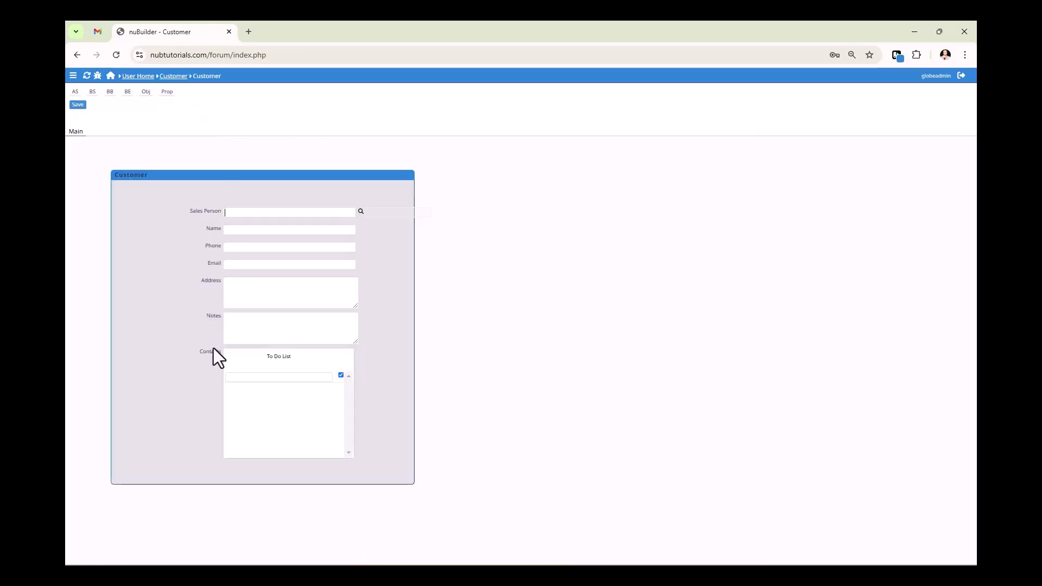
# Set the Contacts object's subform to CONSF with con_customer_id as its foreign key.
pyautogui.doubleClick(210, 354)
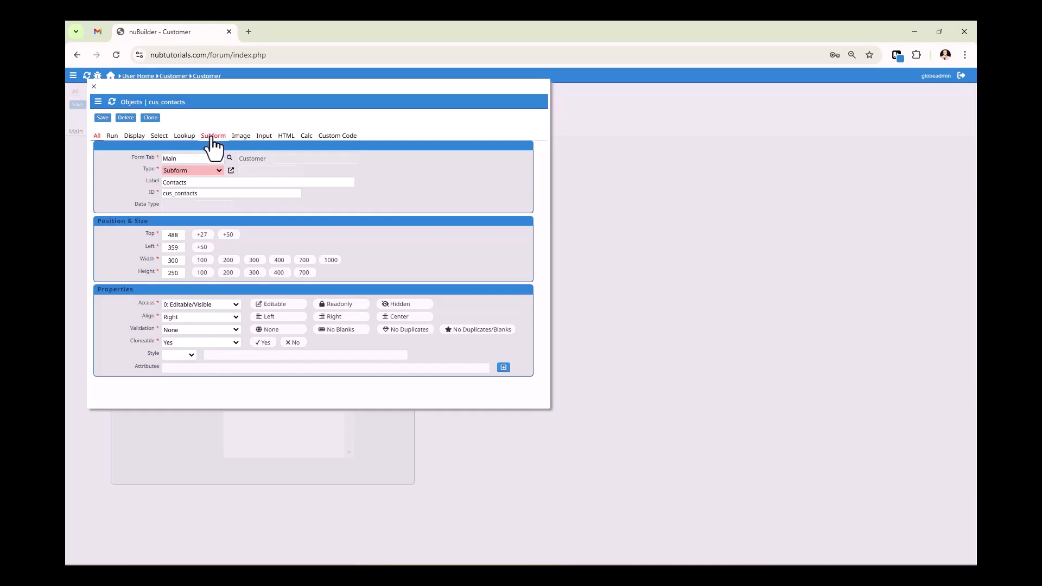
pyautogui.click(212, 137)
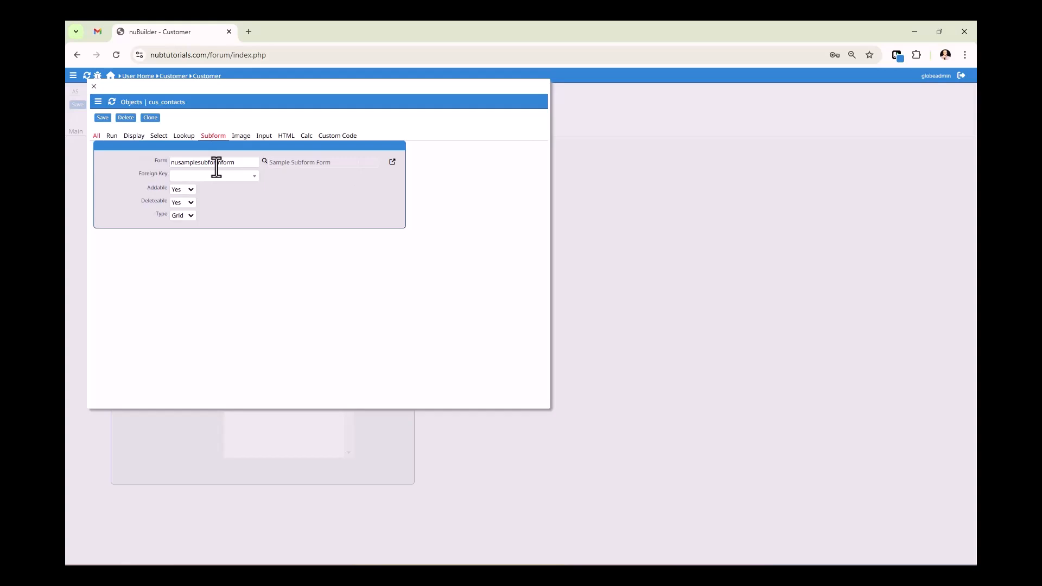
pyautogui.doubleClick(217, 162)
pyautogui.write('con')
pyautogui.press('Tab')
pyautogui.click(247, 177)
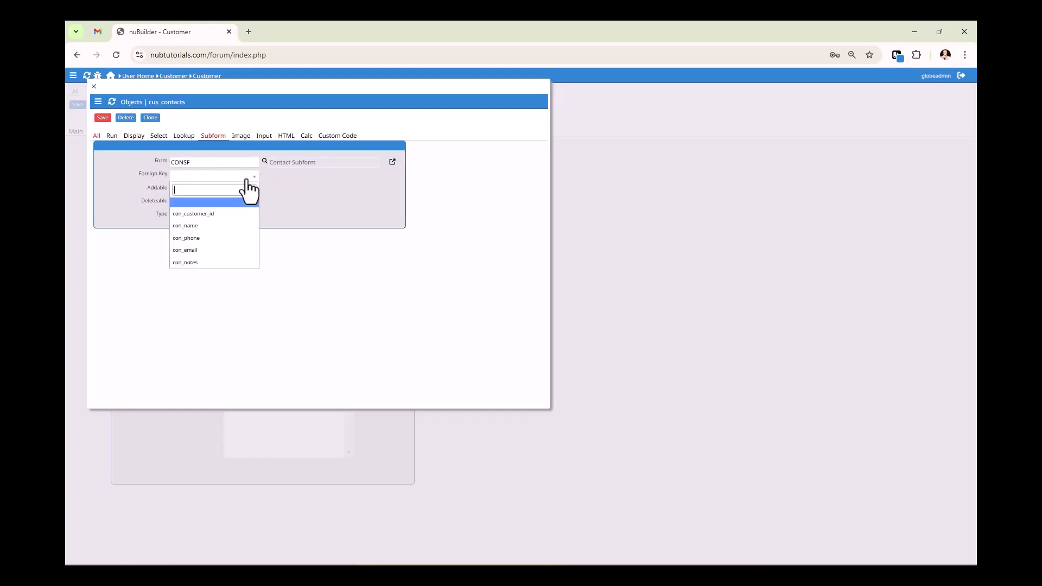
pyautogui.click(217, 214)
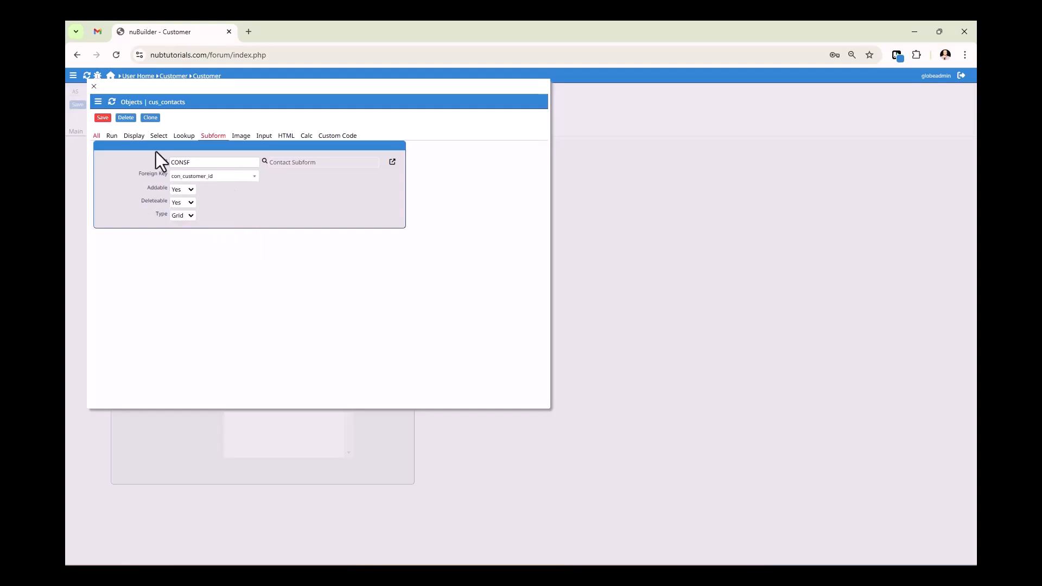
# Set the Contacts object's width to 1200, save the object, and close its properties.
pyautogui.click(98, 137)
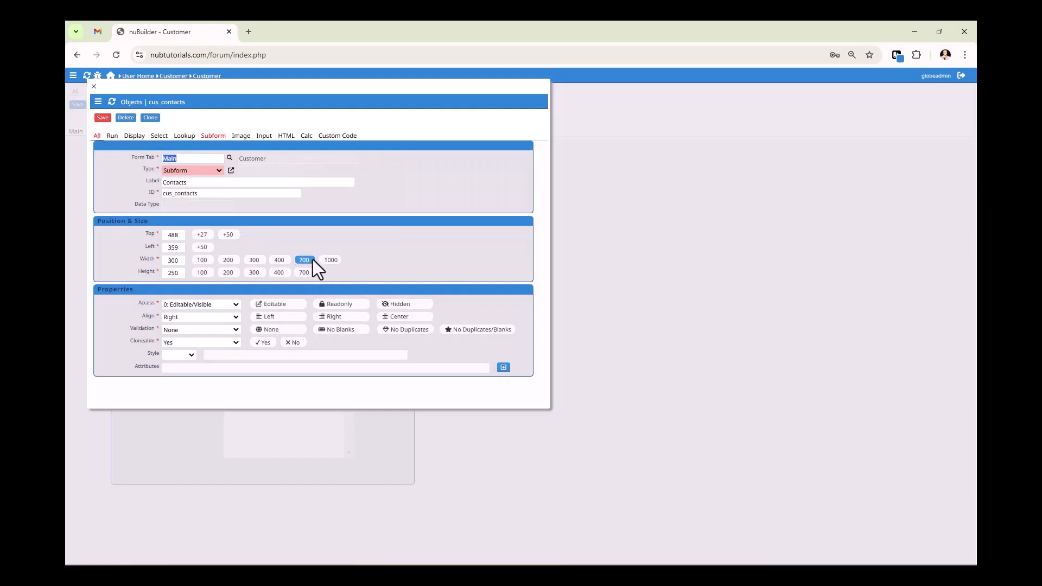
pyautogui.doubleClick(173, 260)
pyautogui.write('12')
pyautogui.click(103, 118)
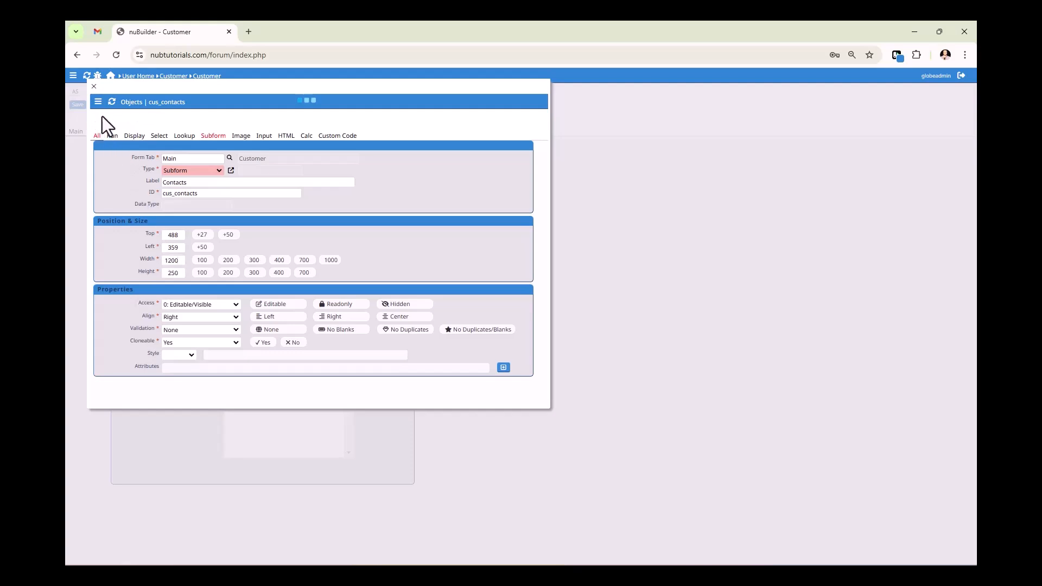
pyautogui.click(93, 86)
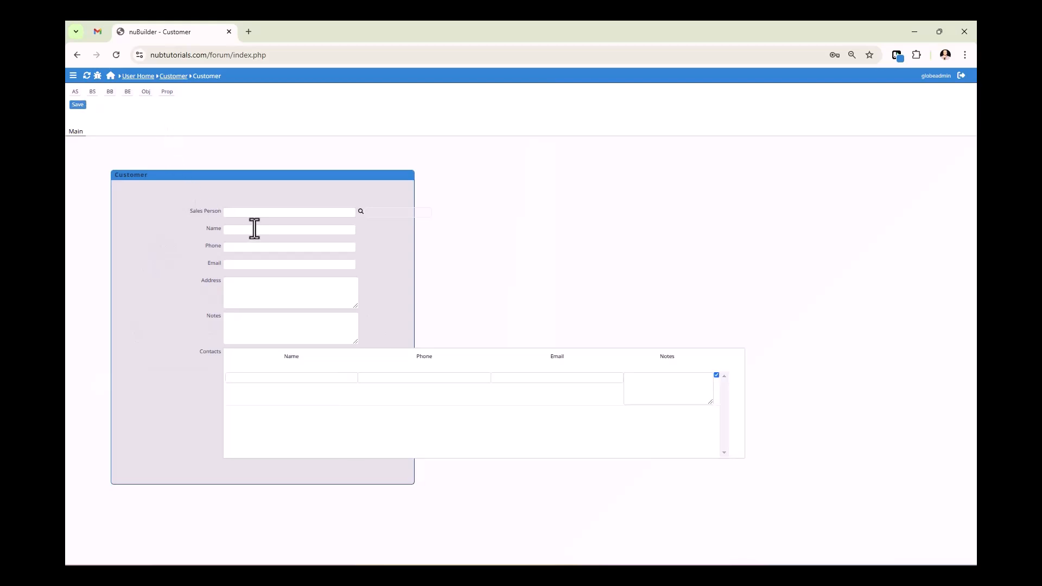
# Open the Arrange Objects view of the Customer form and enlarge it to fill the page.
pyautogui.hotkey('ctrl', '-')
pyautogui.hotkey('ctrl', '-')
pyautogui.hotkey('ctrl', '-')
pyautogui.hotkey('ctrl', '-')
pyautogui.hotkey('ctrl', '-')
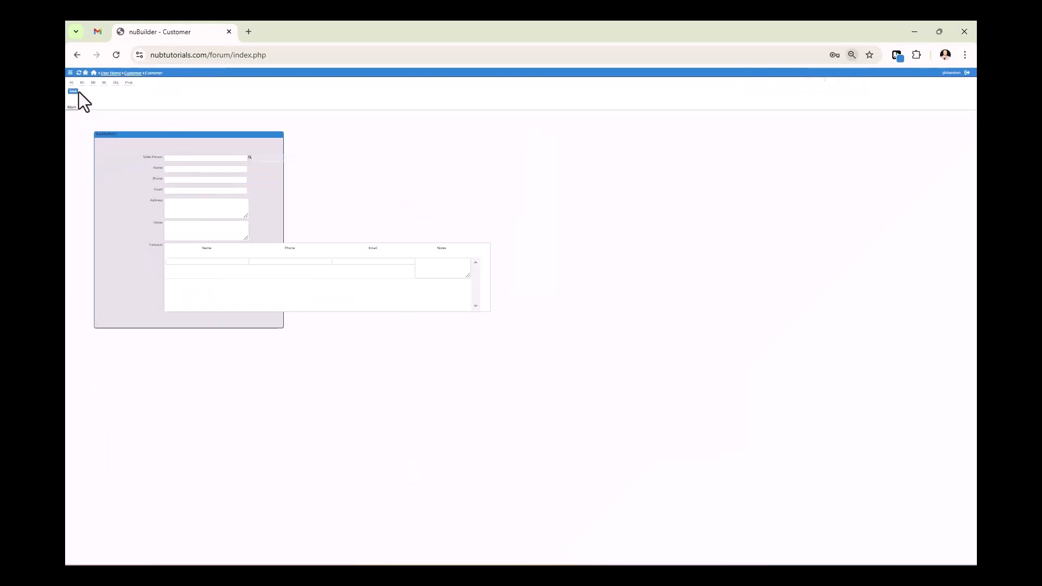
pyautogui.hotkey('ctrl', '+')
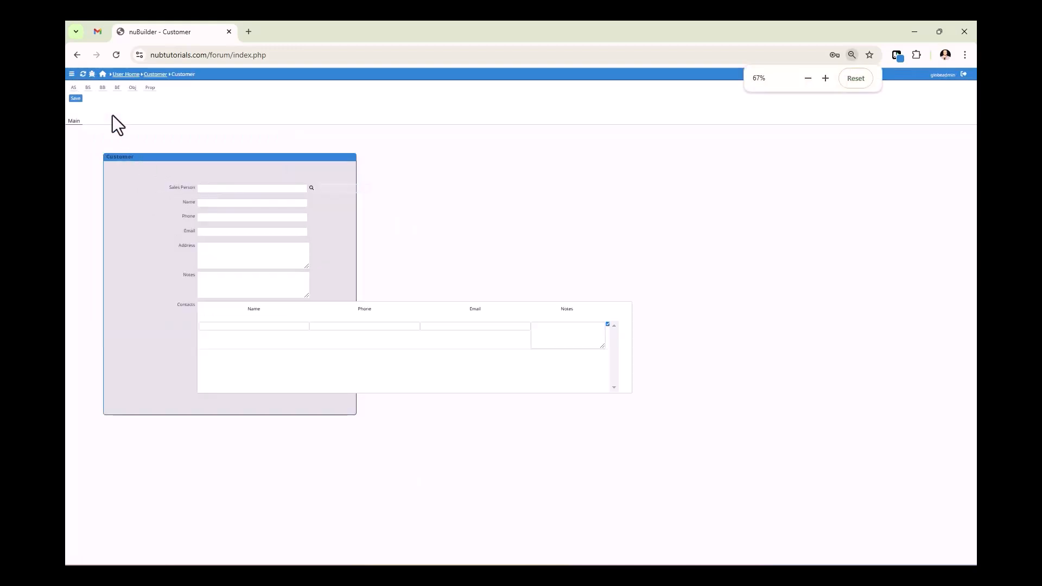
pyautogui.click(70, 87)
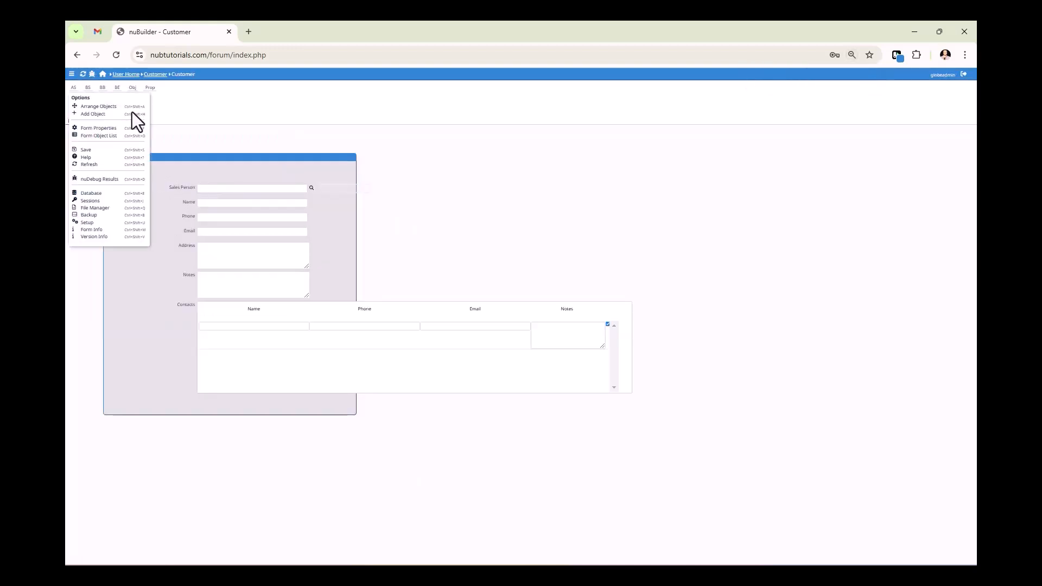
pyautogui.click(100, 108)
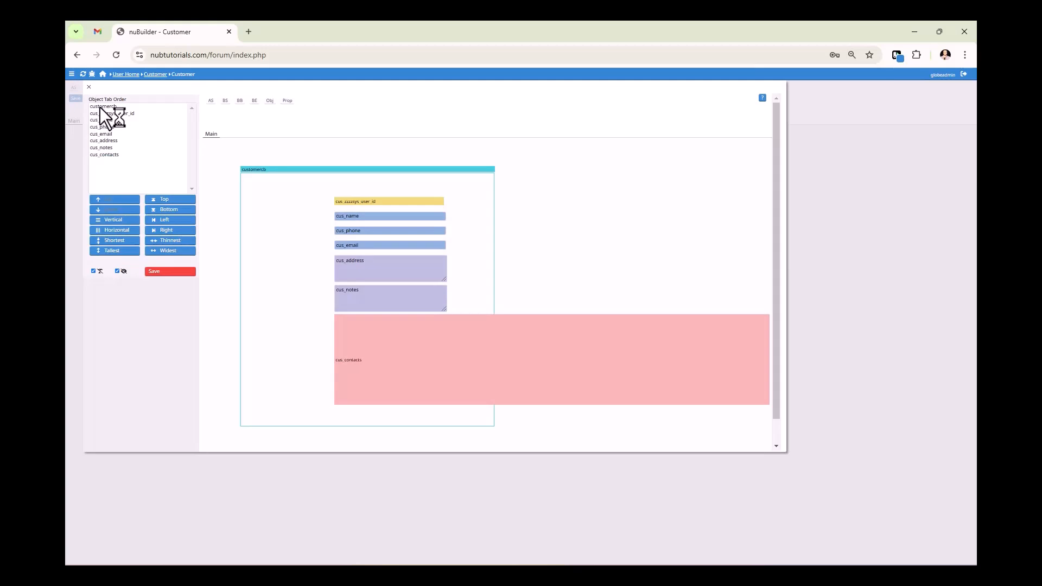
pyautogui.hotkey('ctrl', 'a')
pyautogui.doubleClick(576, 93)
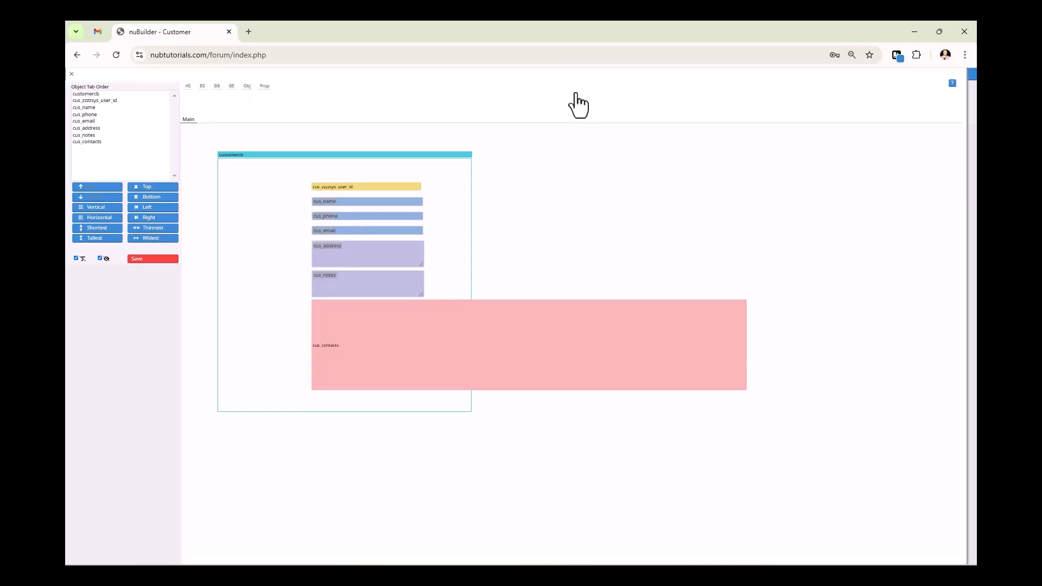
# Widen the customercb content box by extending its right edge across the Contacts subform, keeping its left edge in place.
pyautogui.click(458, 157)
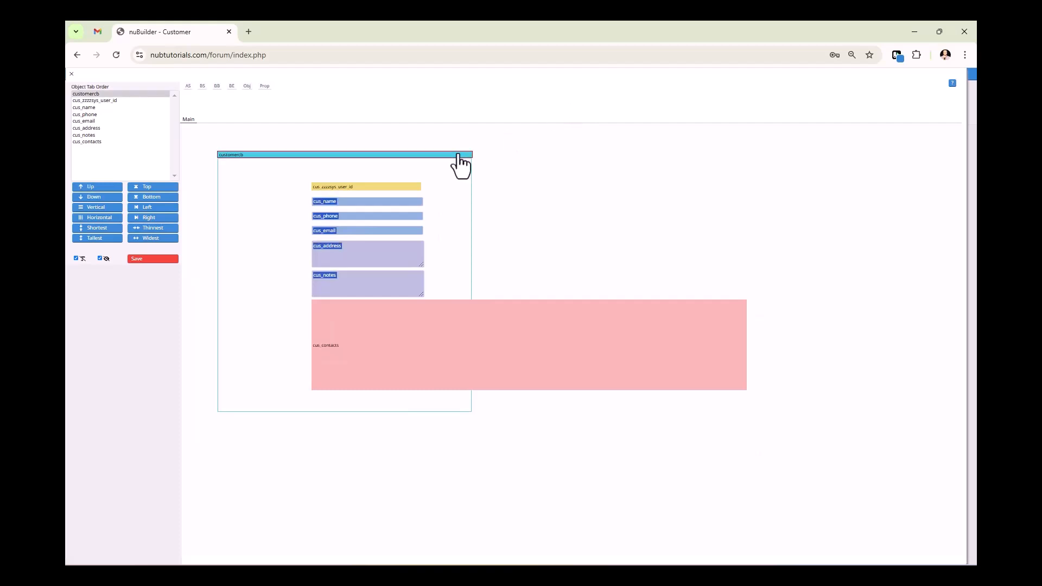
pyautogui.hotkey('shift', 'Right')
pyautogui.hotkey('shift', 'Right')
pyautogui.hotkey('shift', 'Right')
pyautogui.hotkey('shift', 'Right')
pyautogui.hotkey('shift', 'Right')
pyautogui.hotkey('shift', 'Right')
pyautogui.hotkey('shift', 'Right')
pyautogui.hotkey('shift', 'Right')
pyautogui.hotkey('shift', 'Right')
pyautogui.hotkey('shift', 'Right')
pyautogui.hotkey('shift', 'Right')
pyautogui.hotkey('shift', 'Right')
pyautogui.hotkey('shift', 'Right')
pyautogui.hotkey('shift', 'Right')
pyautogui.hotkey('shift', 'Right')
pyautogui.hotkey('shift', 'Right')
pyautogui.hotkey('shift', 'Right')
pyautogui.hotkey('shift', 'Right')
pyautogui.hotkey('shift', 'Right')
pyautogui.hotkey('shift', 'Right')
pyautogui.hotkey('shift', 'Right')
pyautogui.hotkey('shift', 'Right')
pyautogui.hotkey('shift', 'Right')
pyautogui.hotkey('shift', 'Right')
pyautogui.hotkey('shift', 'Right')
pyautogui.hotkey('shift', 'Right')
pyautogui.hotkey('shift', 'Right')
pyautogui.hotkey('shift', 'Right')
pyautogui.hotkey('shift', 'Right')
pyautogui.hotkey('shift', 'Right')
pyautogui.hotkey('shift', 'Right')
pyautogui.hotkey('shift', 'Right')
pyautogui.hotkey('shift', 'Right')
pyautogui.hotkey('shift', 'Right')
pyautogui.hotkey('shift', 'Right')
pyautogui.hotkey('shift', 'Right')
pyautogui.hotkey('shift', 'Right')
pyautogui.hotkey('shift', 'Right')
pyautogui.hotkey('shift', 'Right')
pyautogui.hotkey('shift', 'Right')
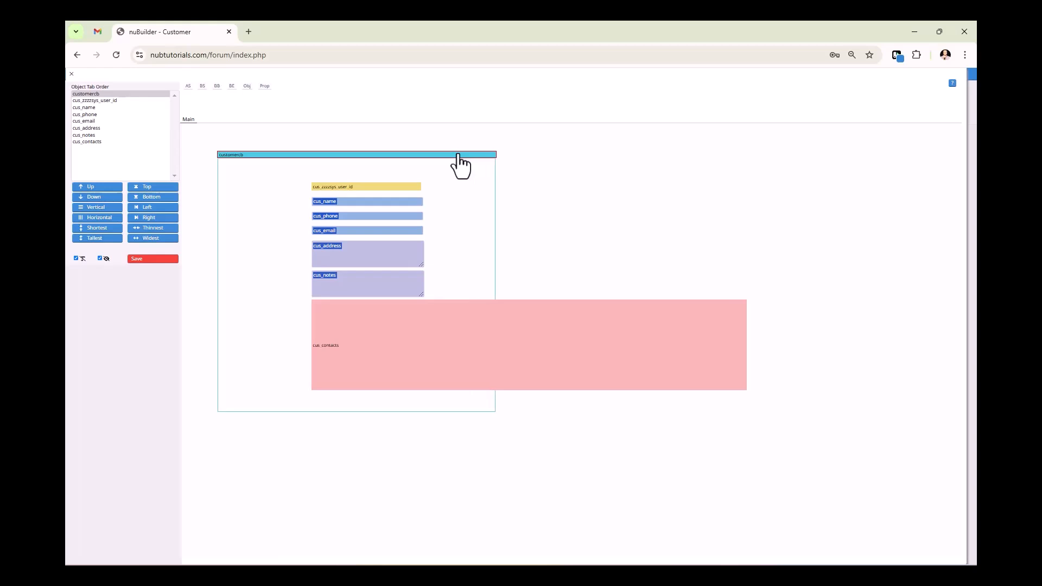
pyautogui.hotkey('shift', 'Right')
pyautogui.hotkey('shift', 'Right')
pyautogui.hotkey('shift', 'Right')
pyautogui.hotkey('shift', 'Right')
pyautogui.hotkey('shift', 'Right')
pyautogui.hotkey('shift', 'Right')
pyautogui.hotkey('shift', 'Right')
pyautogui.hotkey('shift', 'Right')
pyautogui.hotkey('shift', 'Right')
pyautogui.hotkey('shift', 'Right')
pyautogui.hotkey('shift', 'Right')
pyautogui.hotkey('shift', 'Right')
pyautogui.hotkey('shift', 'Right')
pyautogui.hotkey('shift', 'Right')
pyautogui.hotkey('shift', 'Right')
pyautogui.hotkey('shift', 'Right')
pyautogui.hotkey('shift', 'Right')
pyautogui.hotkey('shift', 'Right')
pyautogui.hotkey('shift', 'Right')
pyautogui.hotkey('shift', 'Right')
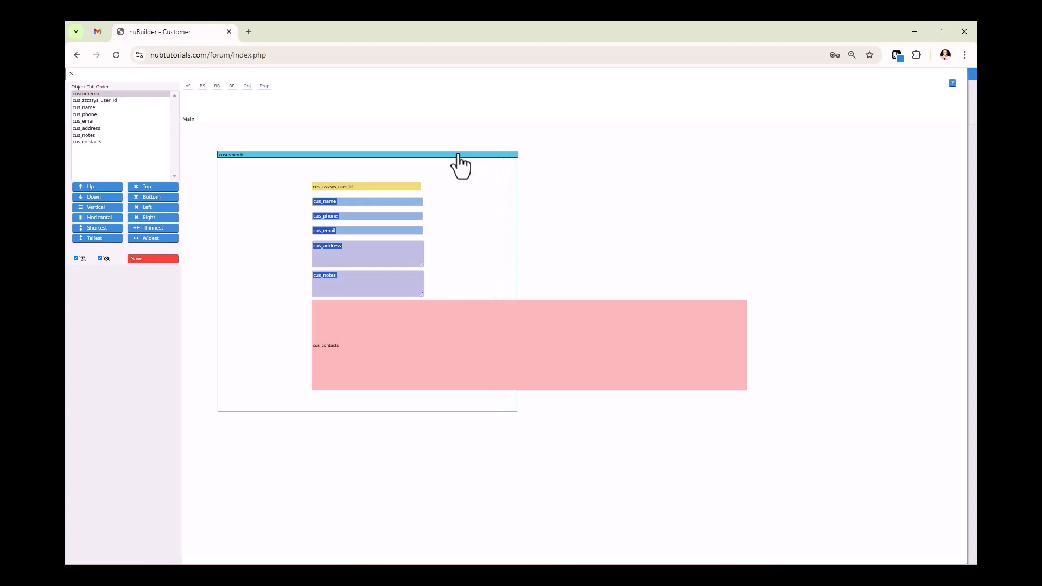
pyautogui.hotkey('shift', 'Right')
pyautogui.hotkey('shift', 'Right')
pyautogui.hotkey('shift', 'Right')
pyautogui.hotkey('shift', 'Right')
pyautogui.hotkey('shift', 'Right')
pyautogui.hotkey('shift', 'Right')
pyautogui.hotkey('shift', 'Right')
pyautogui.hotkey('shift', 'Right')
pyautogui.hotkey('shift', 'Right')
pyautogui.hotkey('shift', 'Right')
pyautogui.hotkey('shift', 'Right')
pyautogui.hotkey('shift', 'Right')
pyautogui.hotkey('shift', 'Right')
pyautogui.hotkey('shift', 'Right')
pyautogui.hotkey('shift', 'Right')
pyautogui.hotkey('shift', 'Right')
pyautogui.hotkey('shift', 'Right')
pyautogui.hotkey('shift', 'Right')
pyautogui.hotkey('shift', 'Right')
pyautogui.hotkey('shift', 'Right')
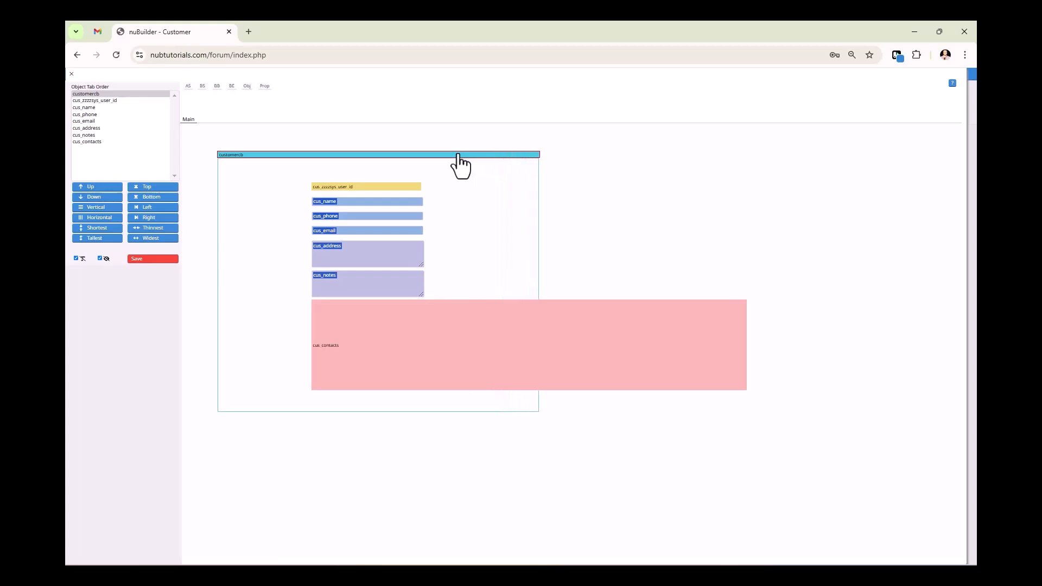
pyautogui.hotkey('shift', 'Right')
pyautogui.hotkey('shift', 'Right')
pyautogui.hotkey('shift', 'Right')
pyautogui.hotkey('shift', 'Right')
pyautogui.hotkey('shift', 'Right')
pyautogui.hotkey('shift', 'Right')
pyautogui.hotkey('shift', 'Right')
pyautogui.hotkey('shift', 'Right')
pyautogui.hotkey('shift', 'Right')
pyautogui.hotkey('shift', 'Right')
pyautogui.hotkey('shift', 'Right')
pyautogui.hotkey('shift', 'Right')
pyautogui.hotkey('shift', 'Right')
pyautogui.hotkey('shift', 'Right')
pyautogui.hotkey('shift', 'Right')
pyautogui.hotkey('shift', 'Right')
pyautogui.hotkey('shift', 'Right')
pyautogui.hotkey('shift', 'Right')
pyautogui.hotkey('shift', 'Right')
pyautogui.hotkey('shift', 'Right')
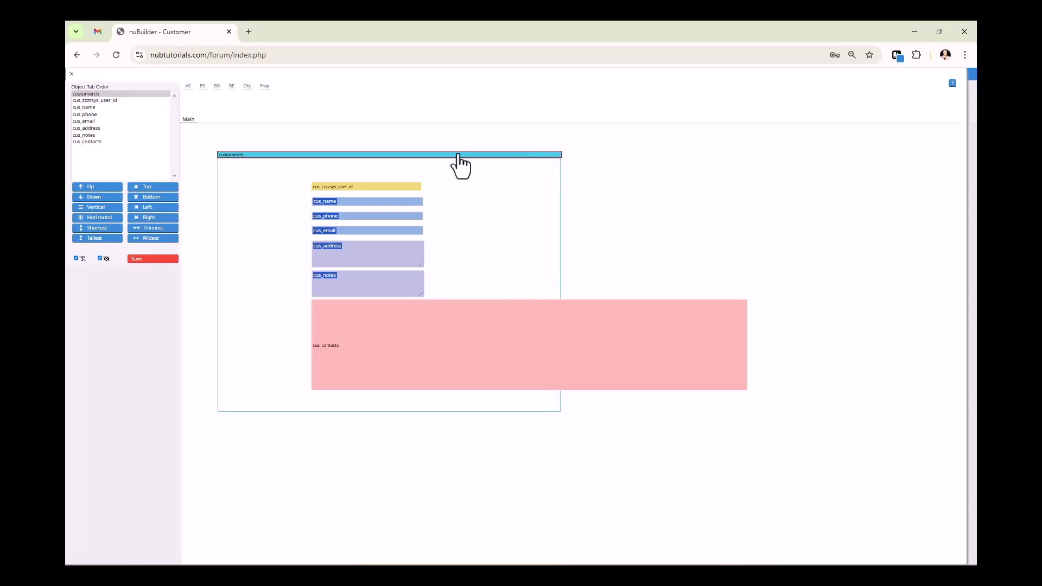
pyautogui.hotkey('shift', 'Right')
pyautogui.hotkey('shift', 'Right')
pyautogui.hotkey('shift', 'Right')
pyautogui.hotkey('shift', 'Right')
pyautogui.hotkey('shift', 'Right')
pyautogui.hotkey('shift', 'Right')
pyautogui.hotkey('shift', 'Right')
pyautogui.hotkey('shift', 'Right')
pyautogui.hotkey('shift', 'Right')
pyautogui.hotkey('shift', 'Right')
pyautogui.hotkey('shift', 'Right')
pyautogui.hotkey('shift', 'Right')
pyautogui.hotkey('shift', 'Right')
pyautogui.hotkey('shift', 'Right')
pyautogui.hotkey('shift', 'Right')
pyautogui.hotkey('shift', 'Right')
pyautogui.hotkey('shift', 'Right')
pyautogui.hotkey('shift', 'Right')
pyautogui.hotkey('shift', 'Right')
pyautogui.hotkey('shift', 'Right')
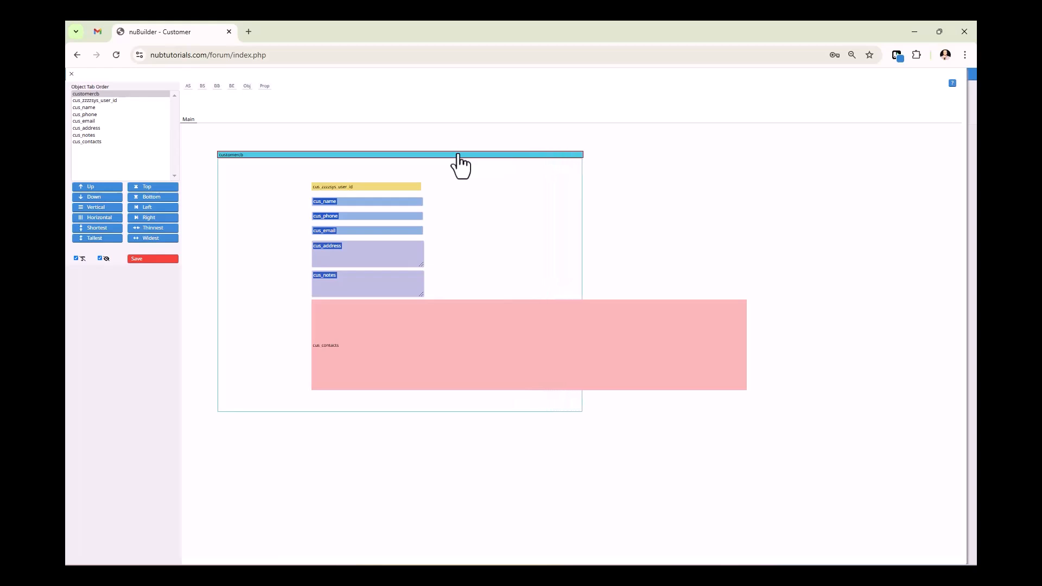
pyautogui.hotkey('shift', 'Right')
pyautogui.hotkey('shift', 'Right')
pyautogui.hotkey('shift', 'Right')
pyautogui.hotkey('shift', 'Right')
pyautogui.hotkey('shift', 'Right')
pyautogui.hotkey('shift', 'Right')
pyautogui.hotkey('shift', 'Right')
pyautogui.hotkey('shift', 'Right')
pyautogui.hotkey('shift', 'Right')
pyautogui.hotkey('shift', 'Right')
pyautogui.hotkey('shift', 'Right')
pyautogui.hotkey('shift', 'Right')
pyautogui.hotkey('shift', 'Right')
pyautogui.hotkey('shift', 'Right')
pyautogui.hotkey('shift', 'Right')
pyautogui.hotkey('shift', 'Right')
pyautogui.hotkey('shift', 'Right')
pyautogui.hotkey('shift', 'Right')
pyautogui.hotkey('shift', 'Right')
pyautogui.hotkey('shift', 'Right')
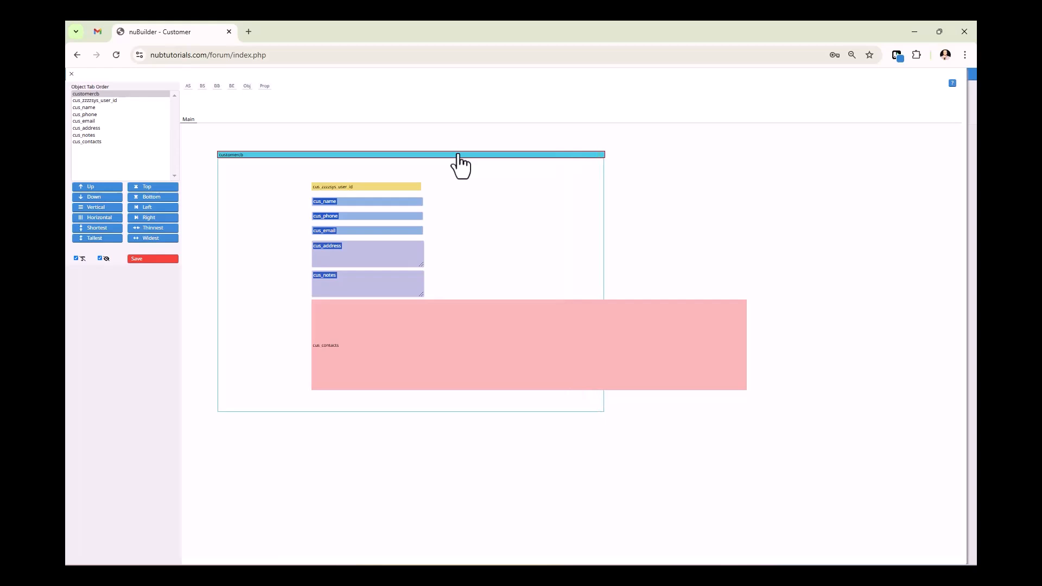
# Extend the customercb content box's right edge until it encloses the whole cus_contacts subform, and save the arrangement.
pyautogui.hotkey('shift', 'Right')
pyautogui.hotkey('shift', 'Right')
pyautogui.hotkey('shift', 'Right')
pyautogui.hotkey('shift', 'Right')
pyautogui.hotkey('shift', 'Right')
pyautogui.hotkey('shift', 'Right')
pyautogui.hotkey('shift', 'Right')
pyautogui.hotkey('shift', 'Right')
pyautogui.hotkey('shift', 'Right')
pyautogui.hotkey('shift', 'Right')
pyautogui.hotkey('shift', 'Right')
pyautogui.hotkey('shift', 'Right')
pyautogui.hotkey('shift', 'Right')
pyautogui.hotkey('shift', 'Right')
pyautogui.hotkey('shift', 'Right')
pyautogui.hotkey('shift', 'Right')
pyautogui.hotkey('shift', 'Right')
pyautogui.hotkey('shift', 'Right')
pyautogui.hotkey('shift', 'Right')
pyautogui.hotkey('shift', 'Right')
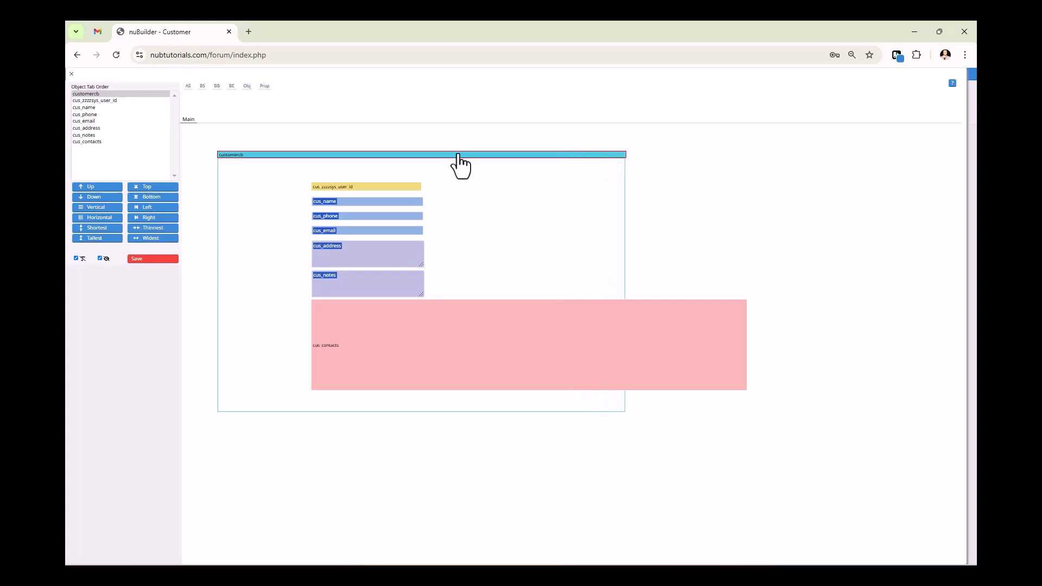
pyautogui.hotkey('shift', 'Right')
pyautogui.hotkey('shift', 'Right')
pyautogui.hotkey('shift', 'Right')
pyautogui.hotkey('shift', 'Right')
pyautogui.hotkey('shift', 'Right')
pyautogui.hotkey('shift', 'Right')
pyautogui.hotkey('shift', 'Right')
pyautogui.hotkey('shift', 'Right')
pyautogui.hotkey('shift', 'Right')
pyautogui.hotkey('shift', 'Right')
pyautogui.hotkey('shift', 'Right')
pyautogui.hotkey('shift', 'Right')
pyautogui.hotkey('shift', 'Right')
pyautogui.hotkey('shift', 'Right')
pyautogui.hotkey('shift', 'Right')
pyautogui.hotkey('shift', 'Right')
pyautogui.hotkey('shift', 'Right')
pyautogui.hotkey('shift', 'Right')
pyautogui.hotkey('shift', 'Right')
pyautogui.hotkey('shift', 'Right')
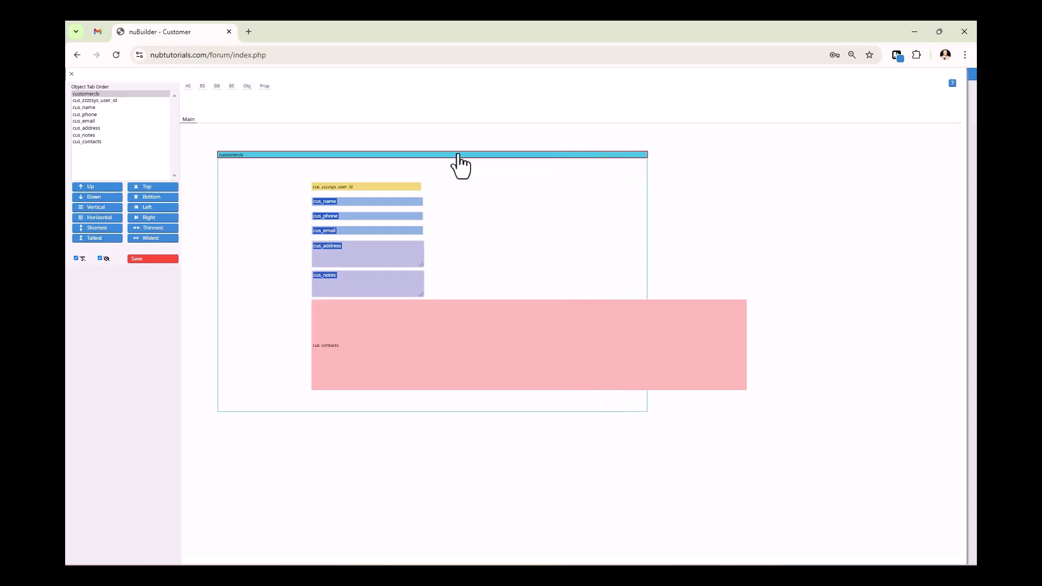
pyautogui.hotkey('shift', 'Right')
pyautogui.hotkey('shift', 'Right')
pyautogui.hotkey('shift', 'Right')
pyautogui.hotkey('shift', 'Right')
pyautogui.hotkey('shift', 'Right')
pyautogui.hotkey('shift', 'Right')
pyautogui.hotkey('shift', 'Right')
pyautogui.hotkey('shift', 'Right')
pyautogui.hotkey('shift', 'Right')
pyautogui.hotkey('shift', 'Right')
pyautogui.hotkey('shift', 'Right')
pyautogui.hotkey('shift', 'Right')
pyautogui.hotkey('shift', 'Right')
pyautogui.hotkey('shift', 'Right')
pyautogui.hotkey('shift', 'Right')
pyautogui.hotkey('shift', 'Right')
pyautogui.hotkey('shift', 'Right')
pyautogui.hotkey('shift', 'Right')
pyautogui.hotkey('shift', 'Right')
pyautogui.hotkey('shift', 'Right')
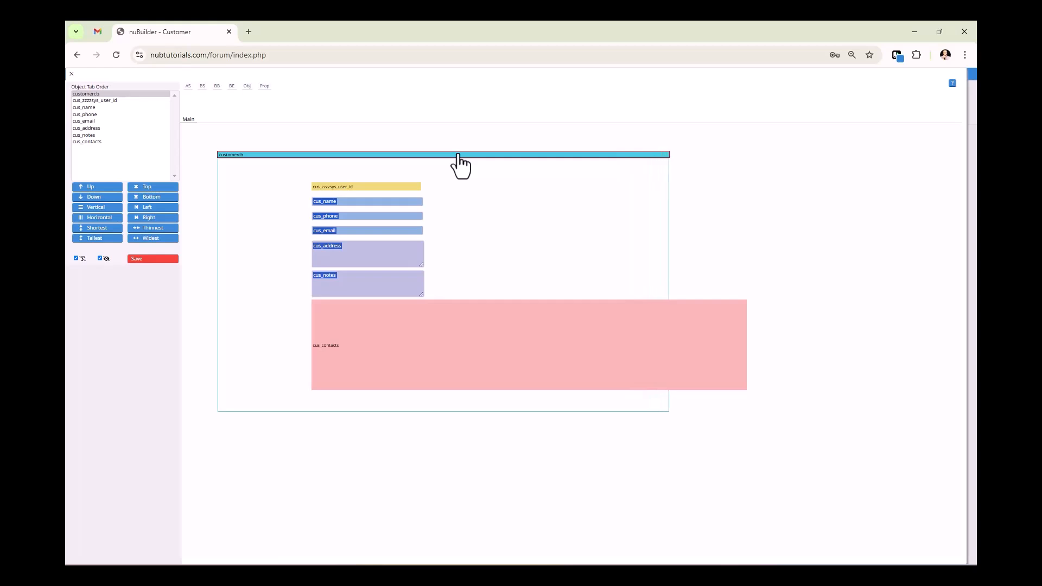
pyautogui.hotkey('shift', 'Right')
pyautogui.hotkey('shift', 'Right')
pyautogui.hotkey('shift', 'Right')
pyautogui.hotkey('shift', 'Right')
pyautogui.hotkey('shift', 'Right')
pyautogui.hotkey('shift', 'Right')
pyautogui.hotkey('shift', 'Right')
pyautogui.hotkey('shift', 'Right')
pyautogui.hotkey('shift', 'Right')
pyautogui.hotkey('shift', 'Right')
pyautogui.hotkey('shift', 'Right')
pyautogui.hotkey('shift', 'Right')
pyautogui.hotkey('shift', 'Right')
pyautogui.hotkey('shift', 'Right')
pyautogui.hotkey('shift', 'Right')
pyautogui.hotkey('shift', 'Right')
pyautogui.hotkey('shift', 'Right')
pyautogui.hotkey('shift', 'Right')
pyautogui.hotkey('shift', 'Right')
pyautogui.hotkey('shift', 'Right')
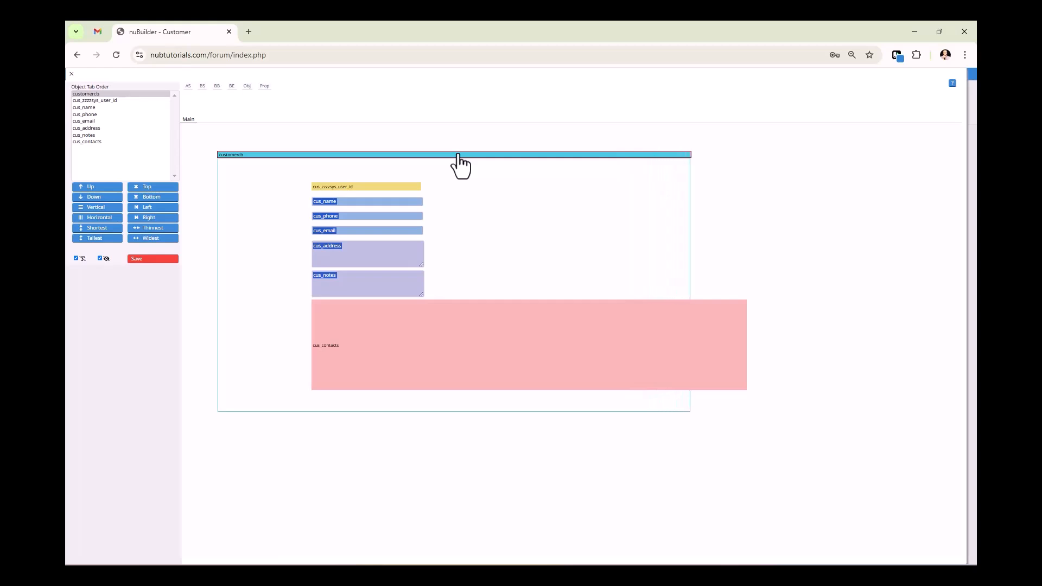
pyautogui.hotkey('shift', 'Right')
pyautogui.hotkey('shift', 'Right')
pyautogui.hotkey('shift', 'Right')
pyautogui.hotkey('shift', 'Right')
pyautogui.hotkey('shift', 'Right')
pyautogui.hotkey('shift', 'Right')
pyautogui.hotkey('shift', 'Right')
pyautogui.hotkey('shift', 'Right')
pyautogui.hotkey('shift', 'Right')
pyautogui.hotkey('shift', 'Right')
pyautogui.hotkey('shift', 'Right')
pyautogui.hotkey('shift', 'Right')
pyautogui.hotkey('shift', 'Right')
pyautogui.hotkey('shift', 'Right')
pyautogui.hotkey('shift', 'Right')
pyautogui.hotkey('shift', 'Right')
pyautogui.hotkey('shift', 'Right')
pyautogui.hotkey('shift', 'Right')
pyautogui.hotkey('shift', 'Right')
pyautogui.hotkey('shift', 'Right')
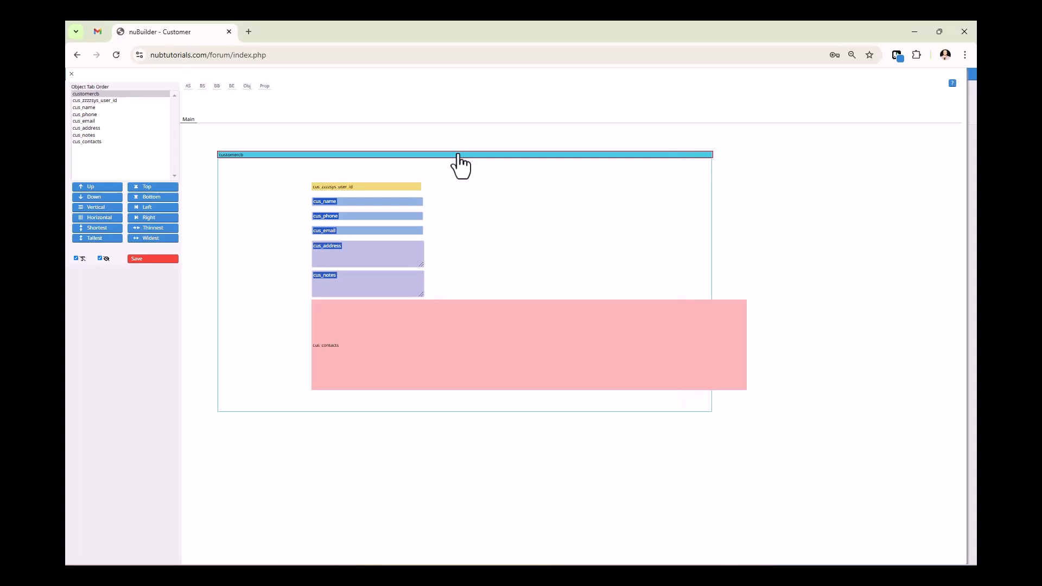
pyautogui.hotkey('shift', 'Right')
pyautogui.hotkey('shift', 'Right')
pyautogui.hotkey('shift', 'Right')
pyautogui.hotkey('shift', 'Right')
pyautogui.hotkey('shift', 'Right')
pyautogui.hotkey('shift', 'Right')
pyautogui.hotkey('shift', 'Right')
pyautogui.hotkey('shift', 'Right')
pyautogui.hotkey('shift', 'Right')
pyautogui.hotkey('shift', 'Right')
pyautogui.hotkey('shift', 'Right')
pyautogui.hotkey('shift', 'Right')
pyautogui.hotkey('shift', 'Right')
pyautogui.hotkey('shift', 'Right')
pyautogui.hotkey('shift', 'Right')
pyautogui.hotkey('shift', 'Right')
pyautogui.hotkey('shift', 'Right')
pyautogui.hotkey('shift', 'Right')
pyautogui.hotkey('shift', 'Right')
pyautogui.hotkey('shift', 'Right')
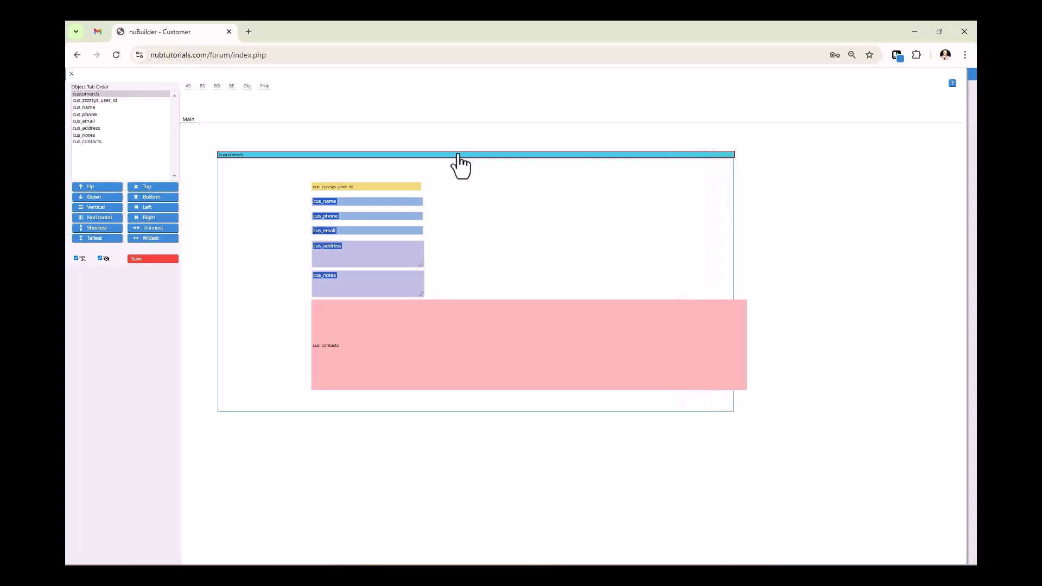
pyautogui.hotkey('shift', 'Right')
pyautogui.hotkey('shift', 'Right')
pyautogui.hotkey('shift', 'Right')
pyautogui.hotkey('shift', 'Right')
pyautogui.hotkey('shift', 'Right')
pyautogui.hotkey('shift', 'Right')
pyautogui.hotkey('shift', 'Right')
pyautogui.hotkey('shift', 'Right')
pyautogui.hotkey('shift', 'Right')
pyautogui.hotkey('shift', 'Right')
pyautogui.hotkey('shift', 'Right')
pyautogui.hotkey('shift', 'Right')
pyautogui.hotkey('shift', 'Right')
pyautogui.hotkey('shift', 'Right')
pyautogui.hotkey('shift', 'Right')
pyautogui.hotkey('shift', 'Right')
pyautogui.hotkey('shift', 'Right')
pyautogui.hotkey('shift', 'Right')
pyautogui.hotkey('shift', 'Right')
pyautogui.hotkey('shift', 'Right')
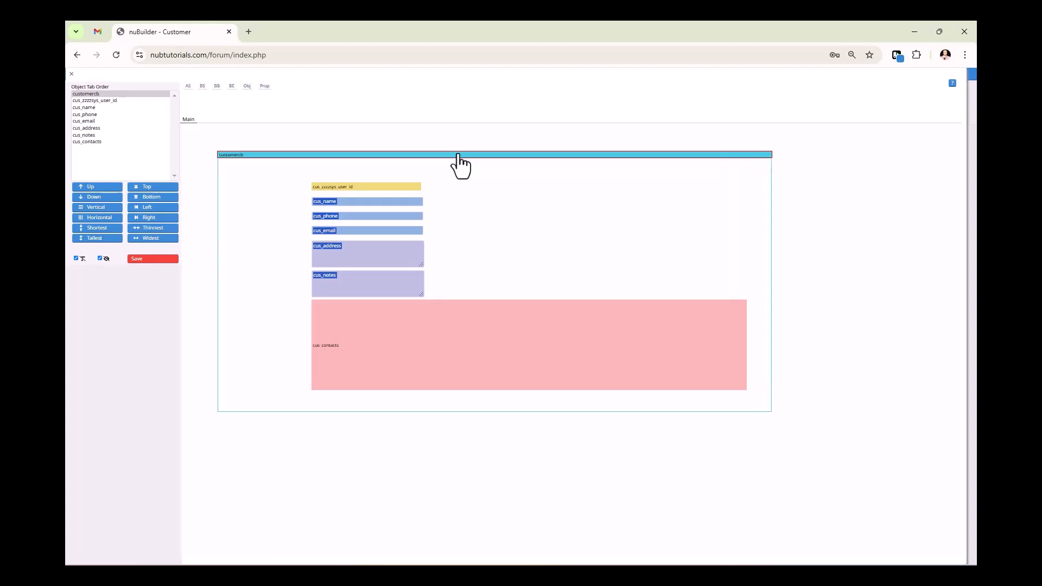
pyautogui.click(172, 259)
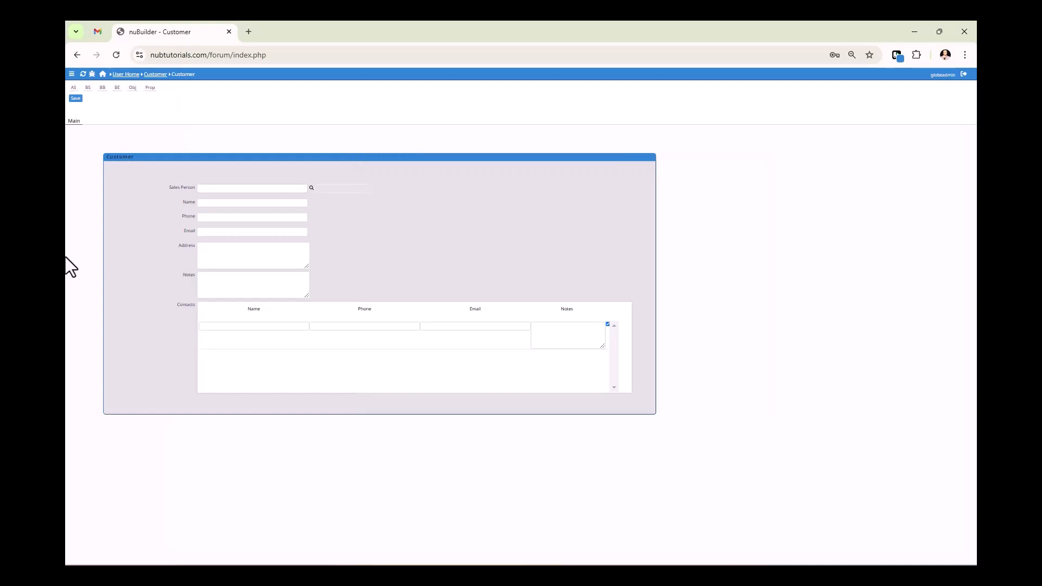
# Reset the browser zoom to its default and look over the Customer form with its embedded Contacts subform.
pyautogui.hotkey('ctrl', '0')
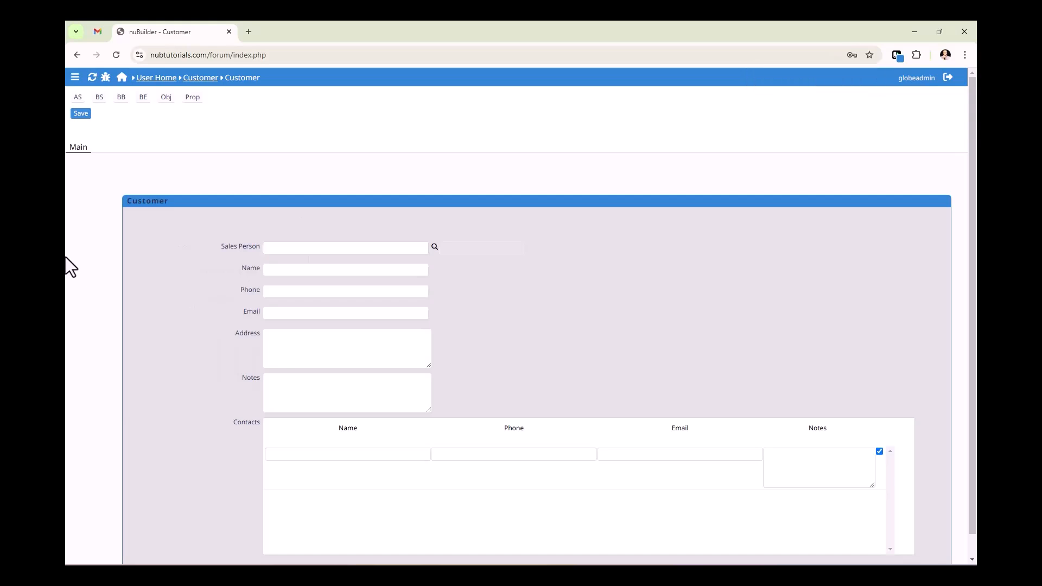
pyautogui.scroll(-1, 604, 315)
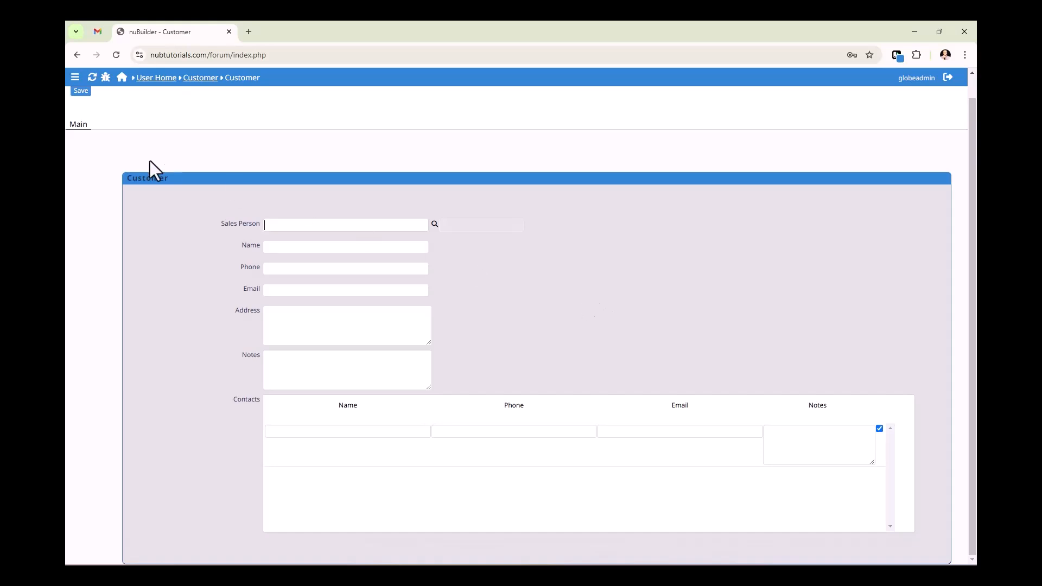
pyautogui.scroll(1, 142, 163)
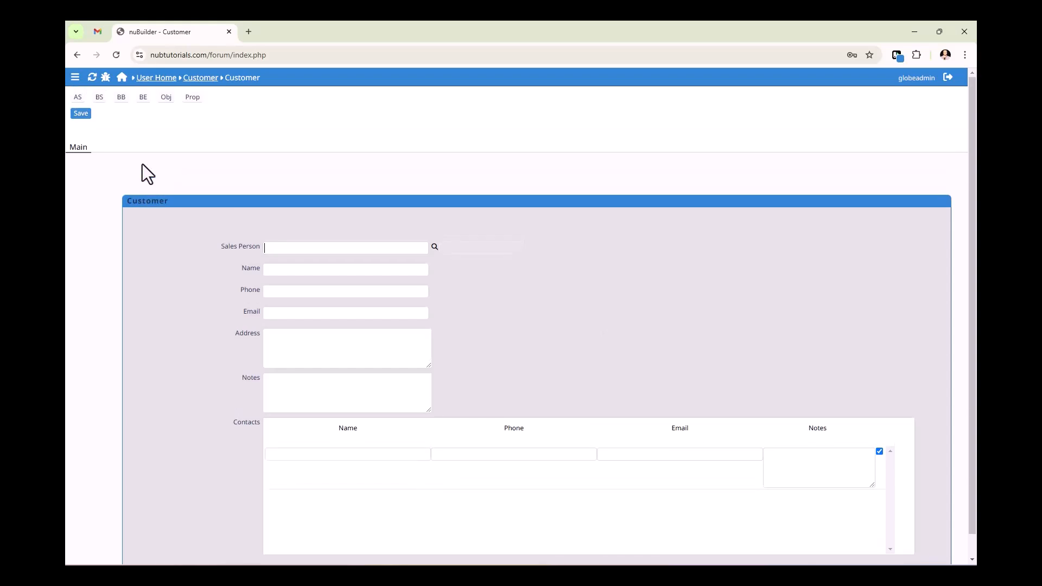
# Start a new Contact record from User Home, check which records its Customer lookup lists, and close the list.
pyautogui.click(170, 80)
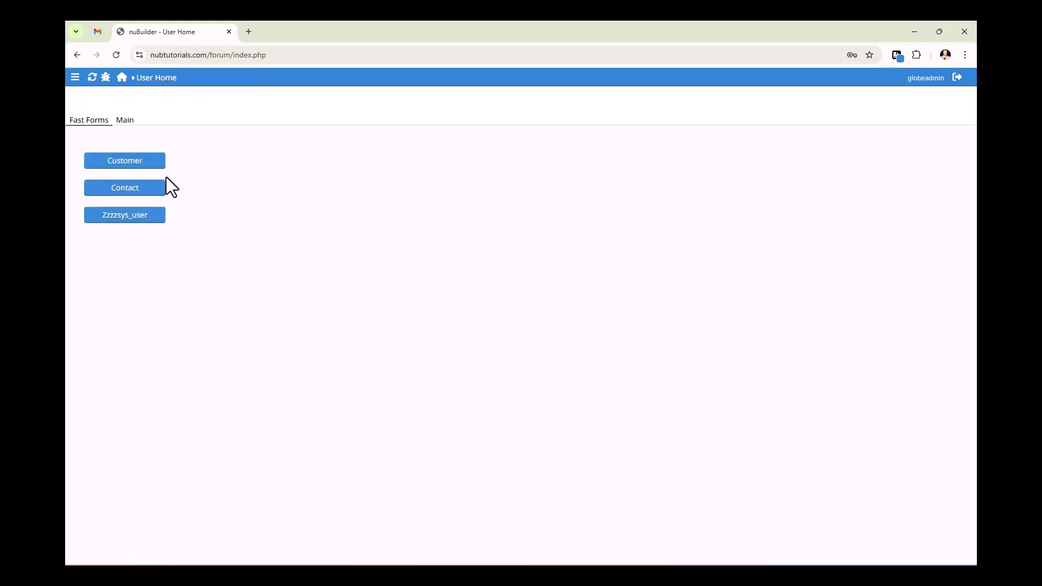
pyautogui.click(160, 187)
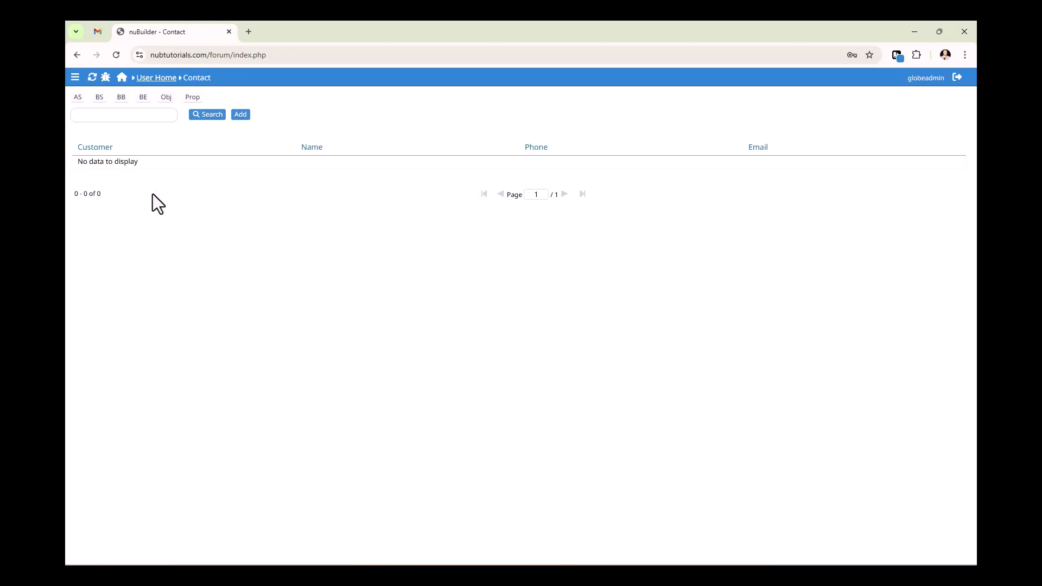
pyautogui.click(239, 116)
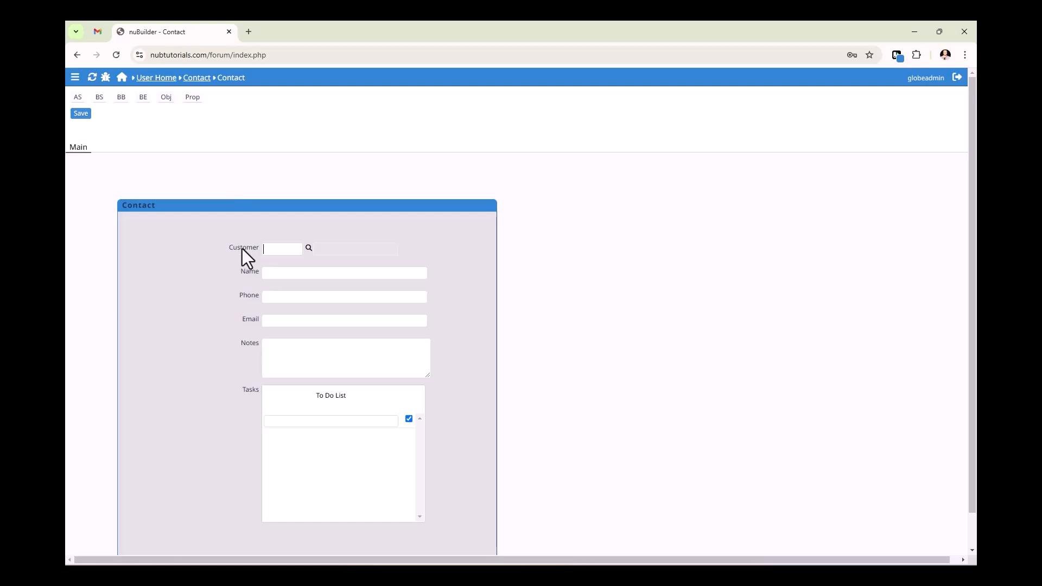
pyautogui.click(308, 248)
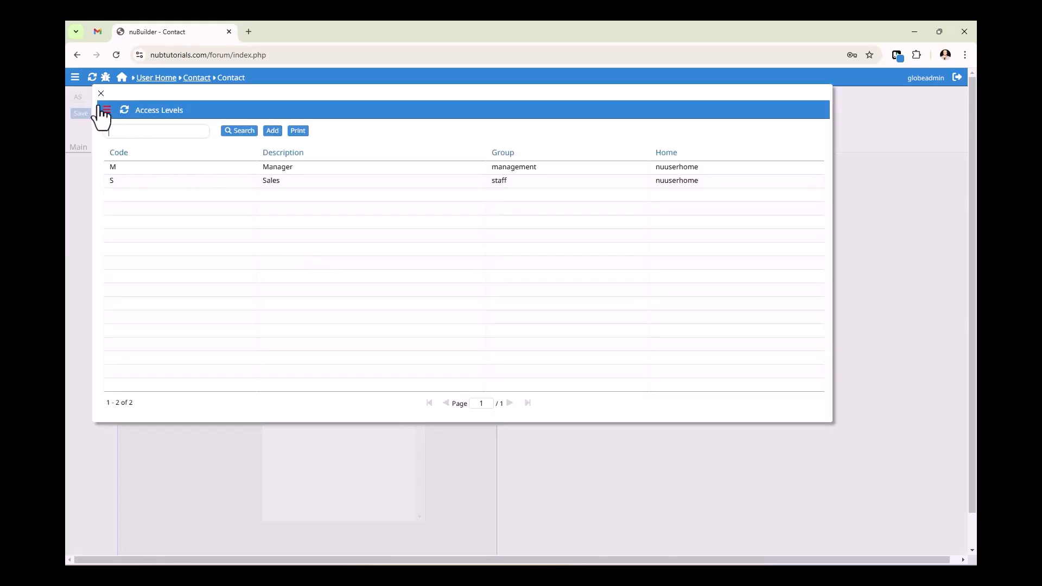
pyautogui.click(101, 94)
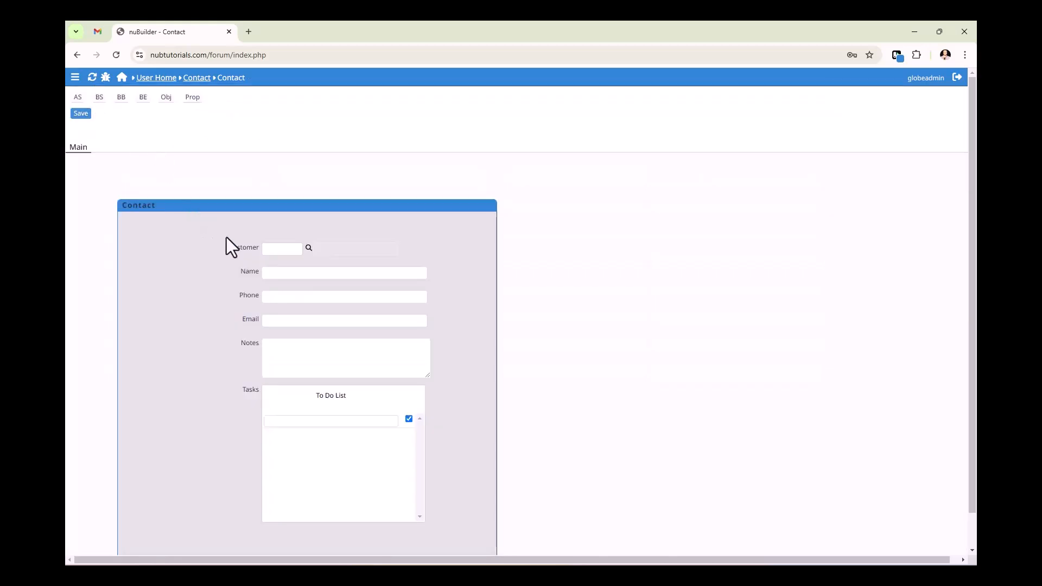
# Point the Contact form's con_customer_id lookup to the CUS form, with cus_name as both its code and description.
pyautogui.doubleClick(247, 247)
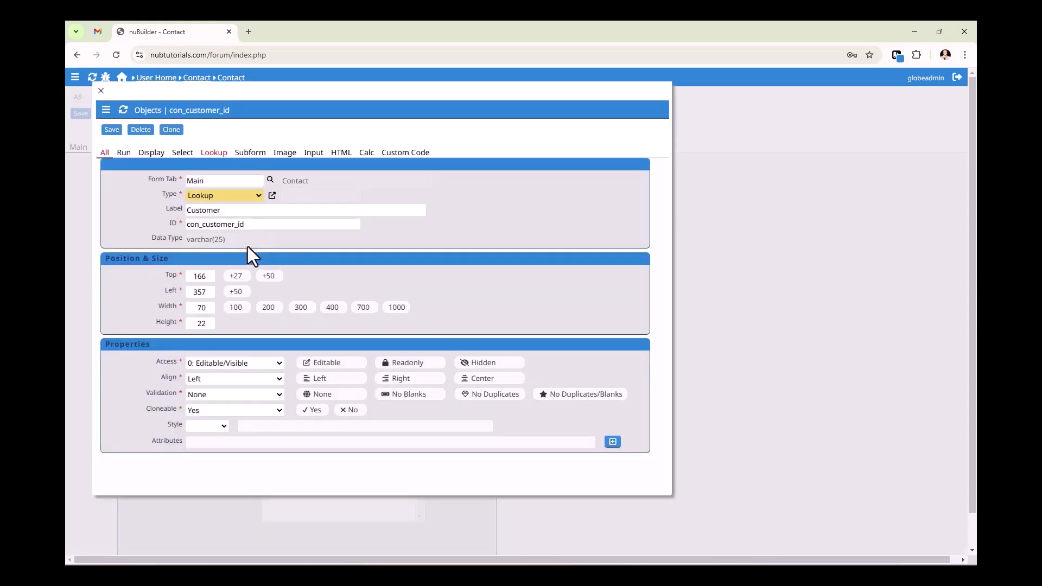
pyautogui.click(223, 154)
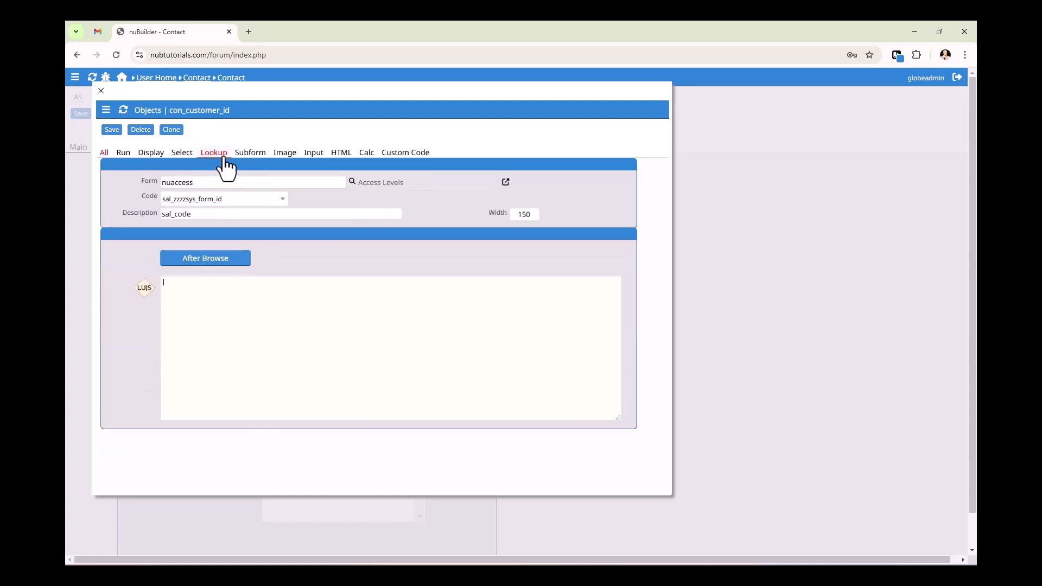
pyautogui.doubleClick(214, 181)
pyautogui.write('cus')
pyautogui.press('Tab')
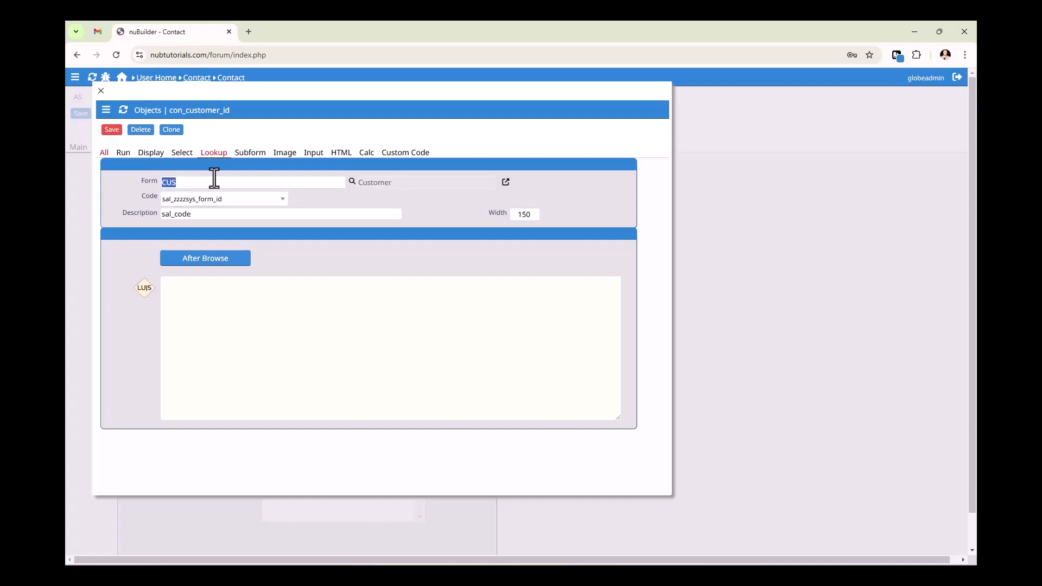
pyautogui.click(280, 201)
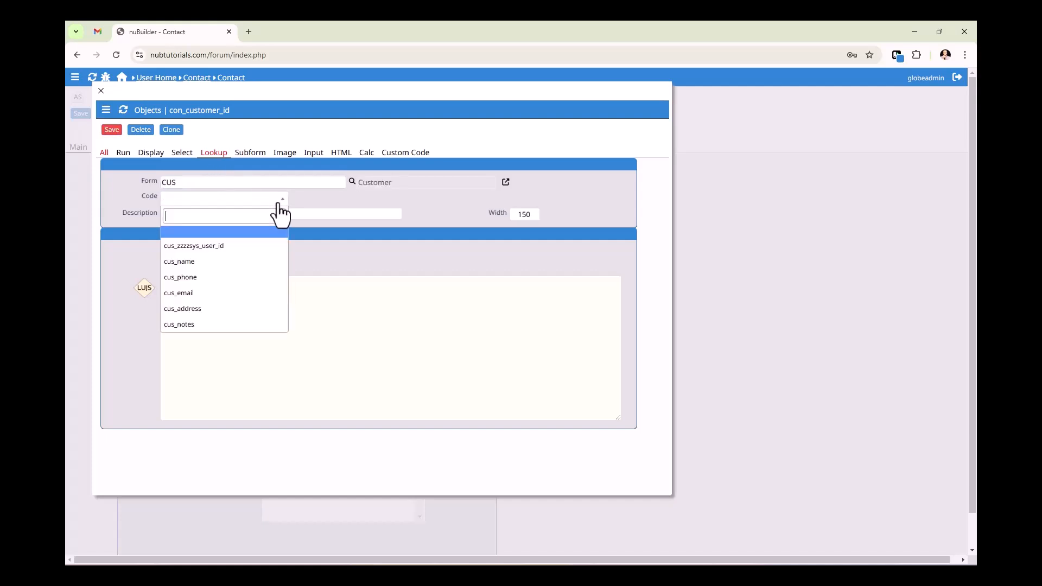
pyautogui.click(242, 266)
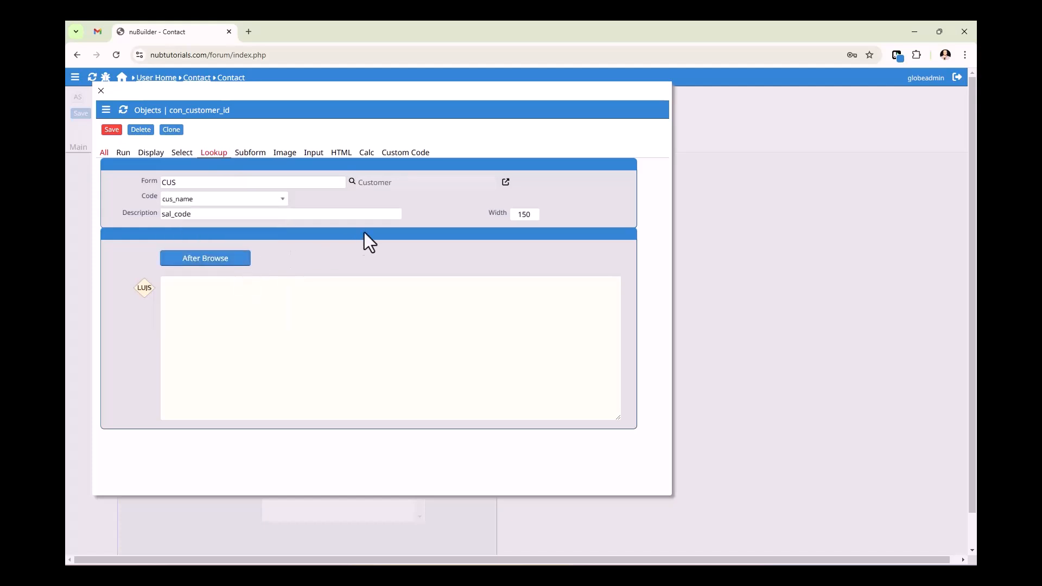
pyautogui.click(395, 215)
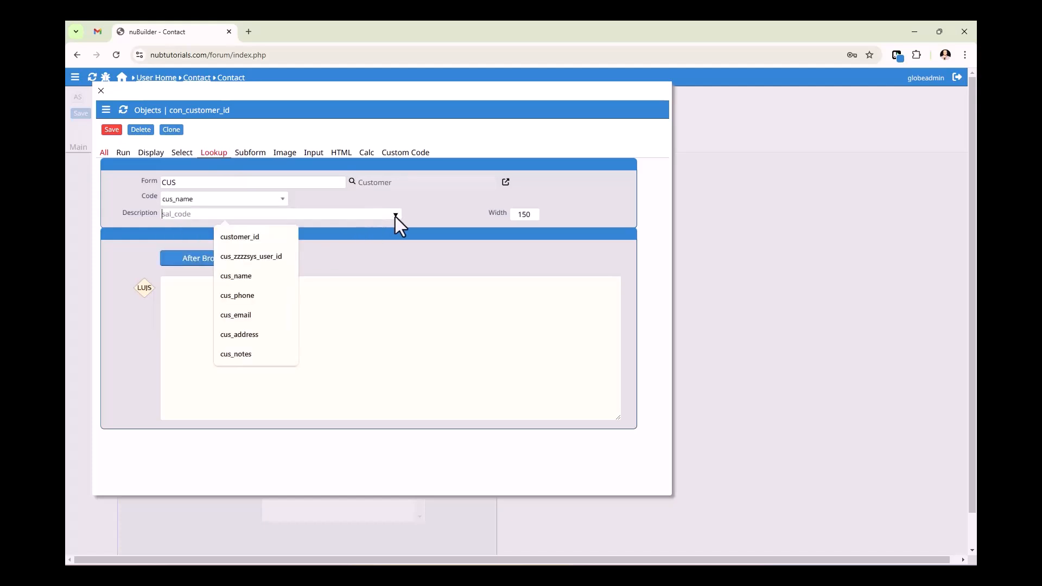
pyautogui.click(251, 281)
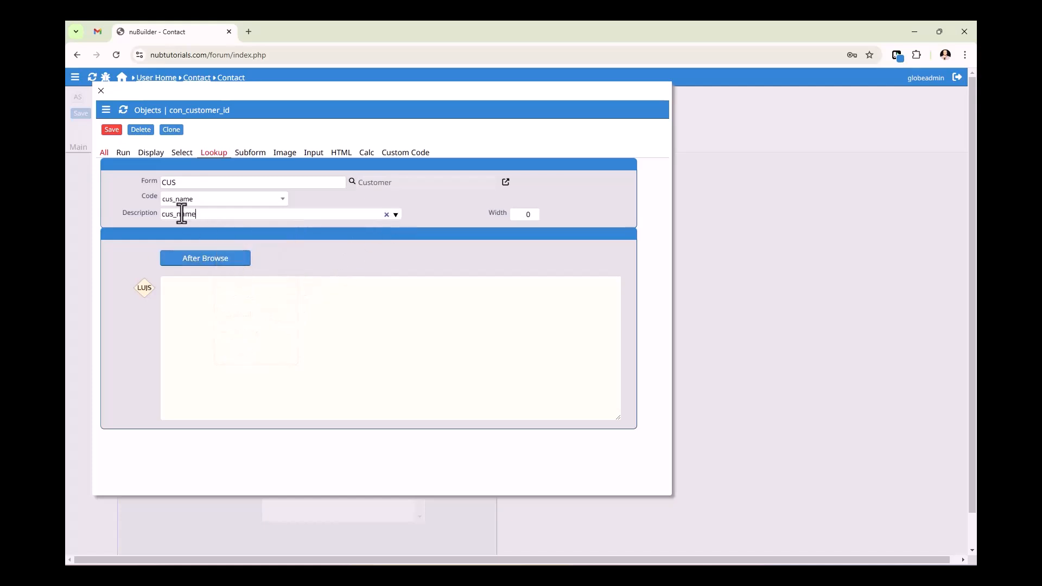
# Set the con_customer_id lookup's width to 200, save it, and check which records the Customer lookup lists.
pyautogui.click(104, 156)
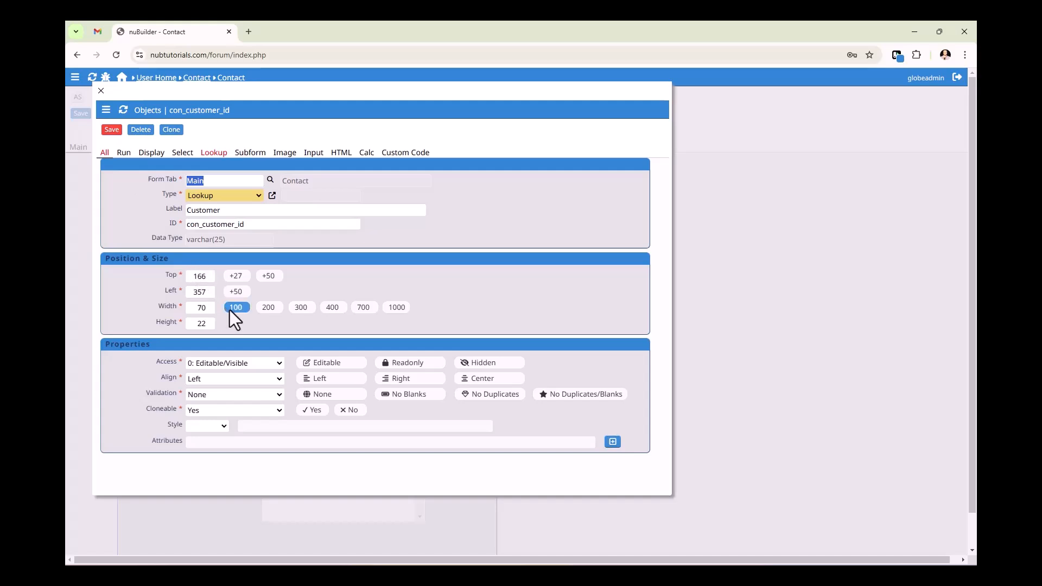
pyautogui.click(267, 310)
pyautogui.click(111, 131)
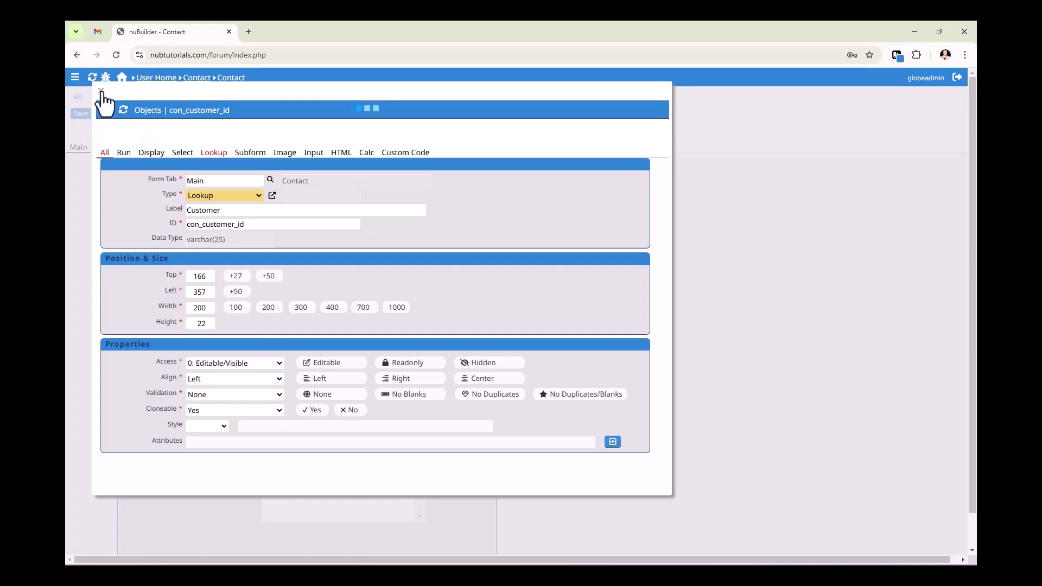
pyautogui.click(101, 90)
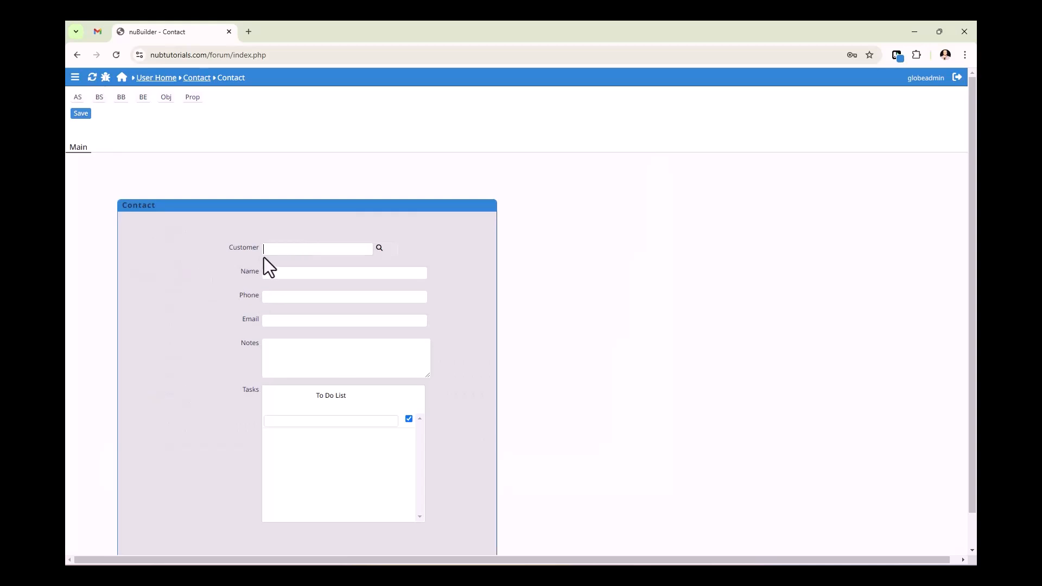
pyautogui.click(379, 249)
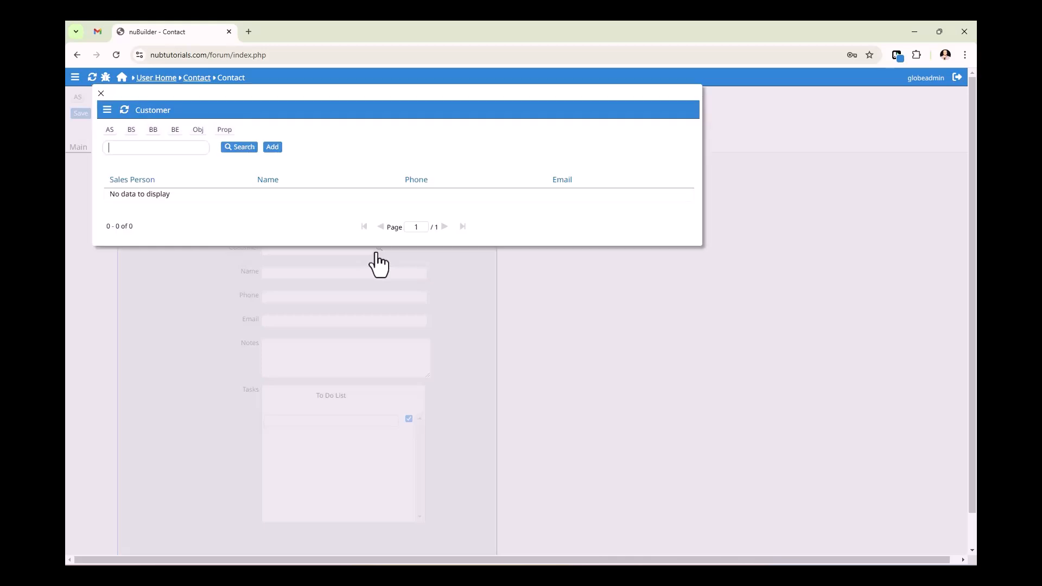
pyautogui.click(101, 95)
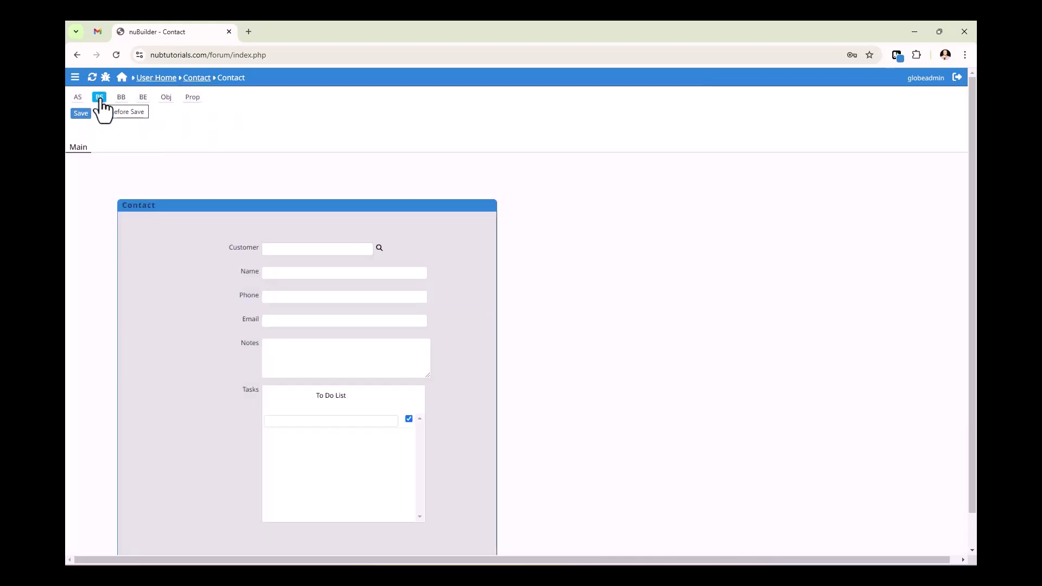
# Point the Contact form's con_tasks subform to the TAS form, with tas_contact_id as its foreign key.
pyautogui.doubleClick(249, 393)
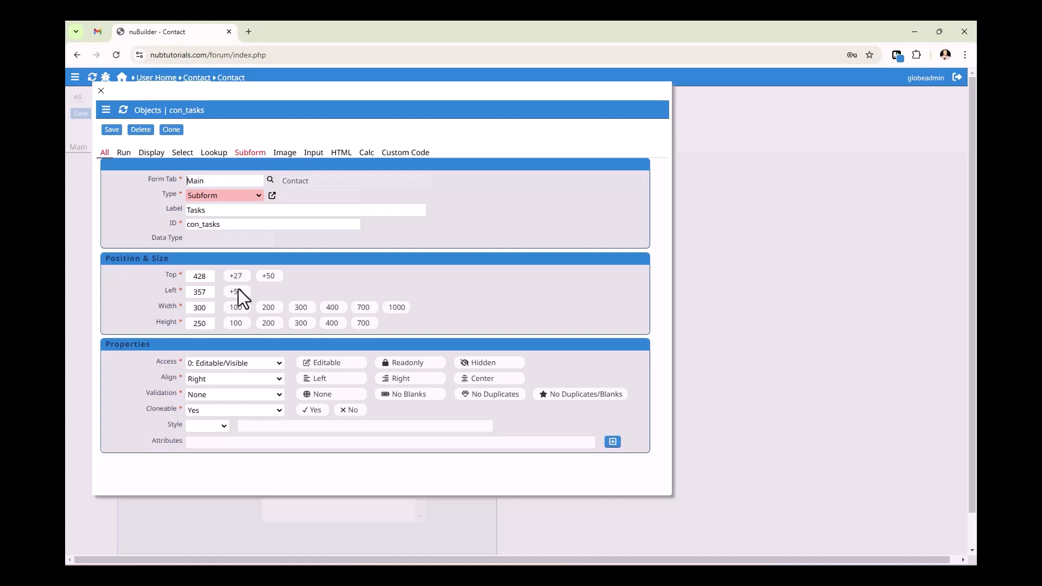
pyautogui.click(251, 154)
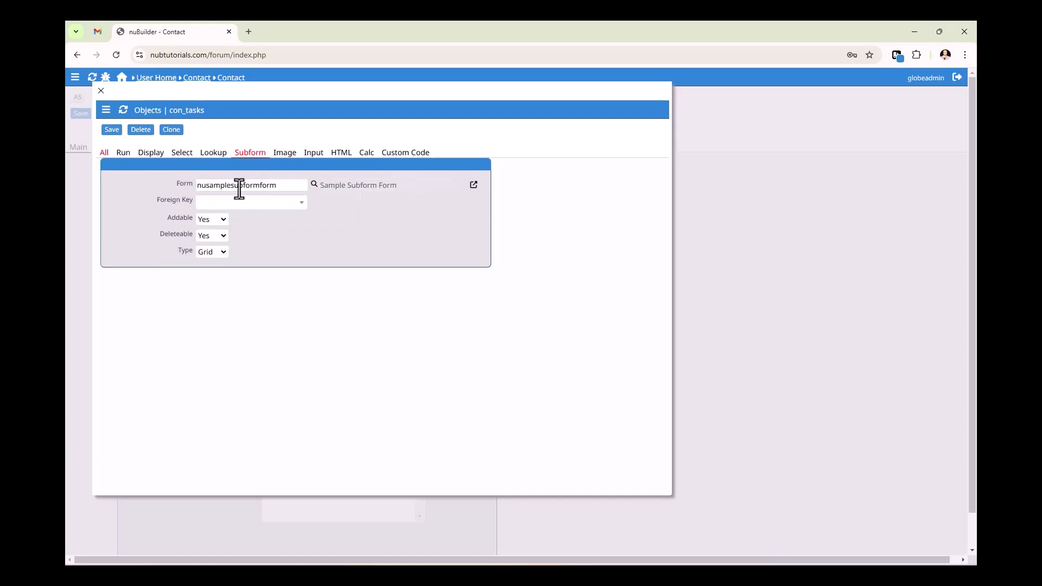
pyautogui.press('Delete')
pyautogui.press('Delete')
pyautogui.press('Delete')
pyautogui.press('Delete')
pyautogui.press('Delete')
pyautogui.press('Delete')
pyautogui.press('Delete')
pyautogui.press('Delete')
pyautogui.press('Delete')
pyautogui.press('Delete')
pyautogui.press('Delete')
pyautogui.press('Delete')
pyautogui.press('Delete')
pyautogui.press('Delete')
pyautogui.press('Delete')
pyautogui.press('Delete')
pyautogui.press('Delete')
pyautogui.press('Delete')
pyautogui.press('Delete')
pyautogui.write('tas')
pyautogui.press('Tab')
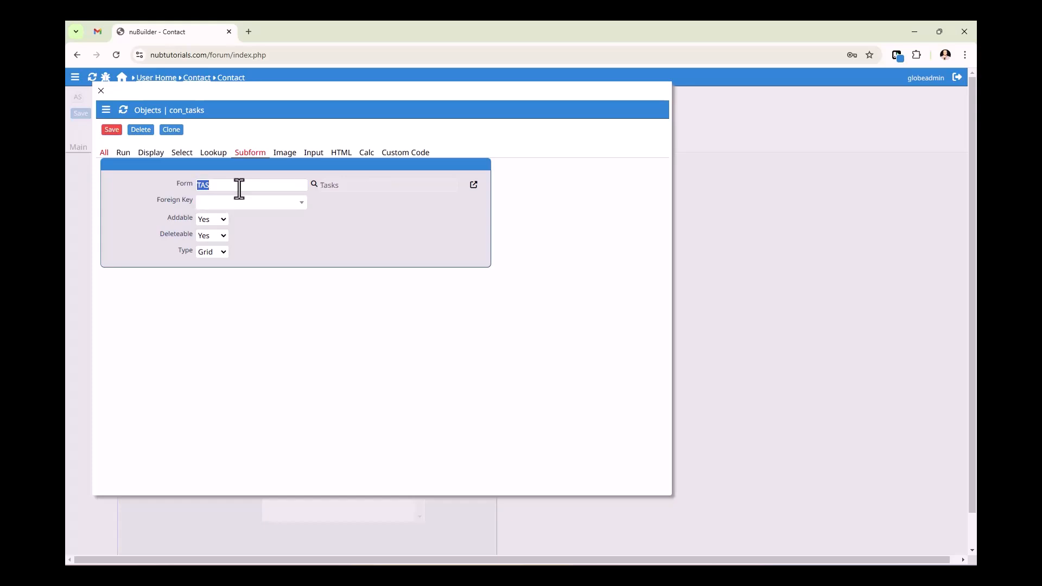
pyautogui.click(283, 205)
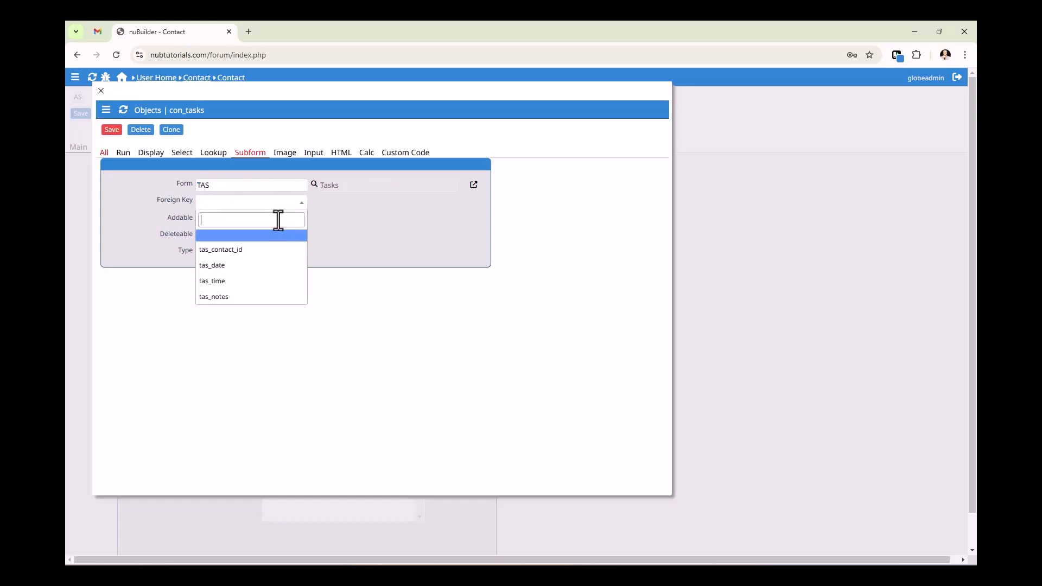
pyautogui.click(271, 250)
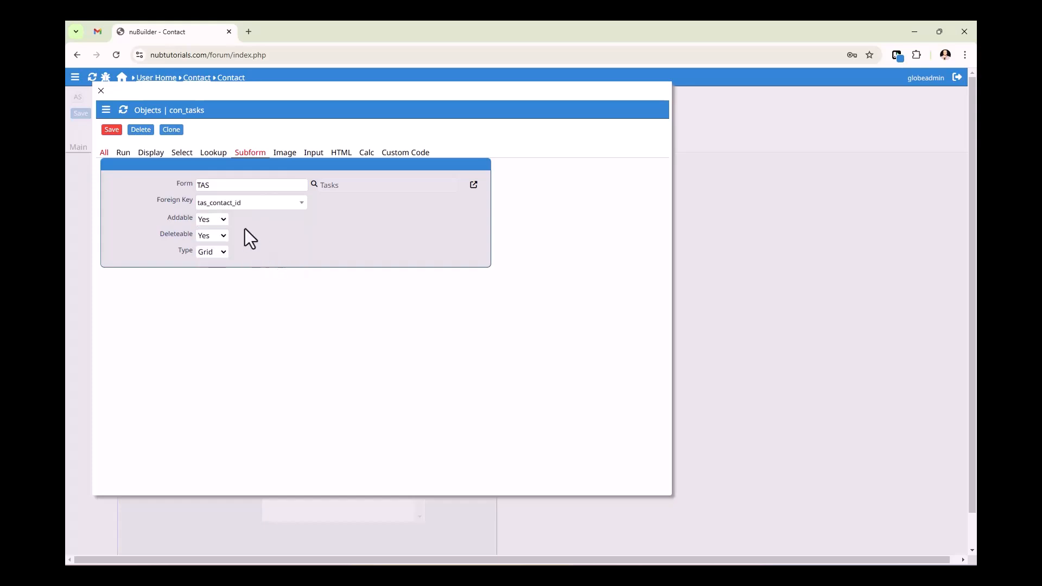
# Set the con_tasks subform's width to 670, save the object, and refresh the Contact form.
pyautogui.click(106, 158)
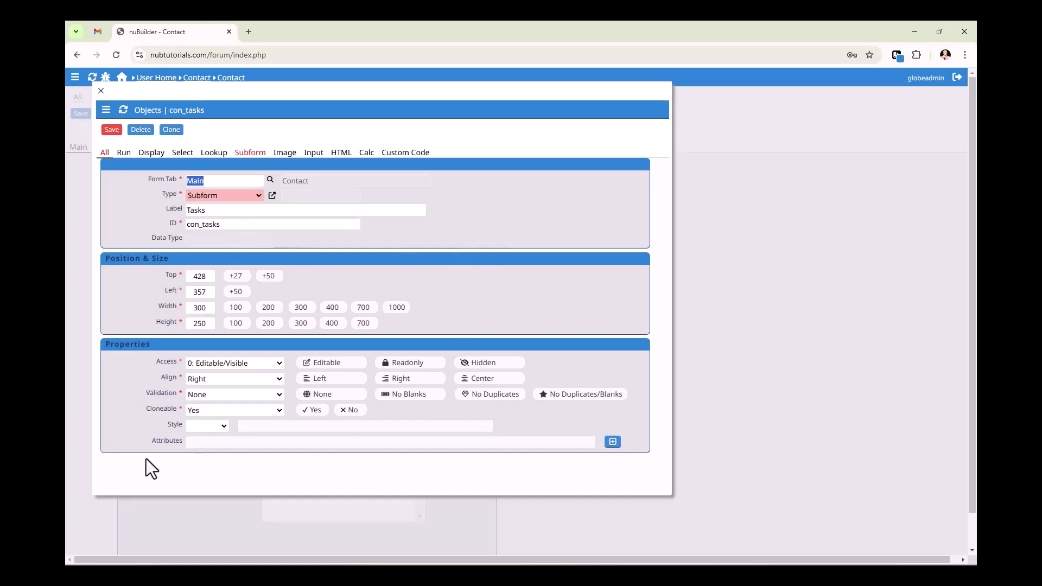
pyautogui.doubleClick(200, 310)
pyautogui.write('670')
pyautogui.press('Tab')
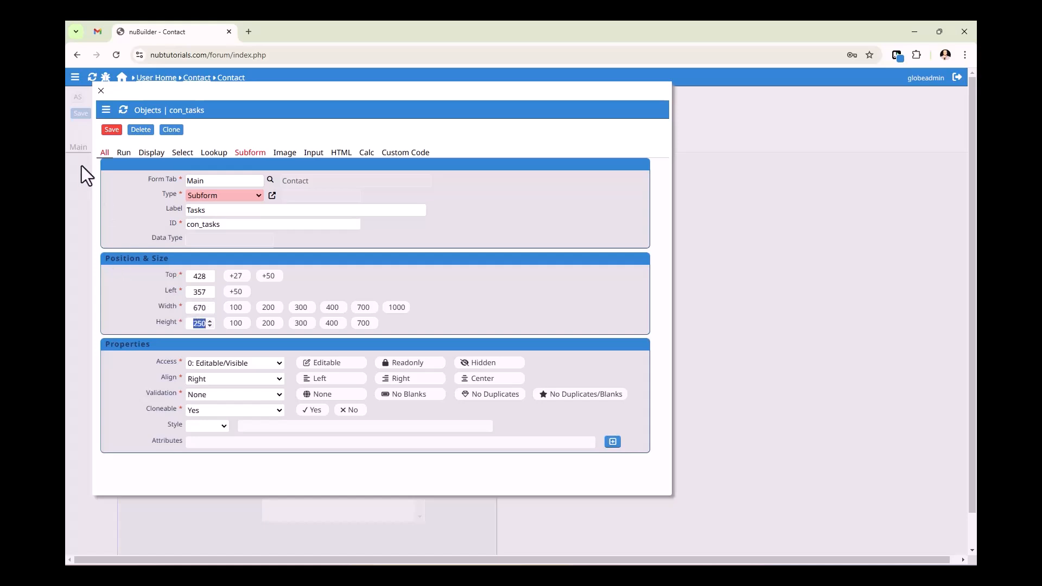
pyautogui.click(110, 130)
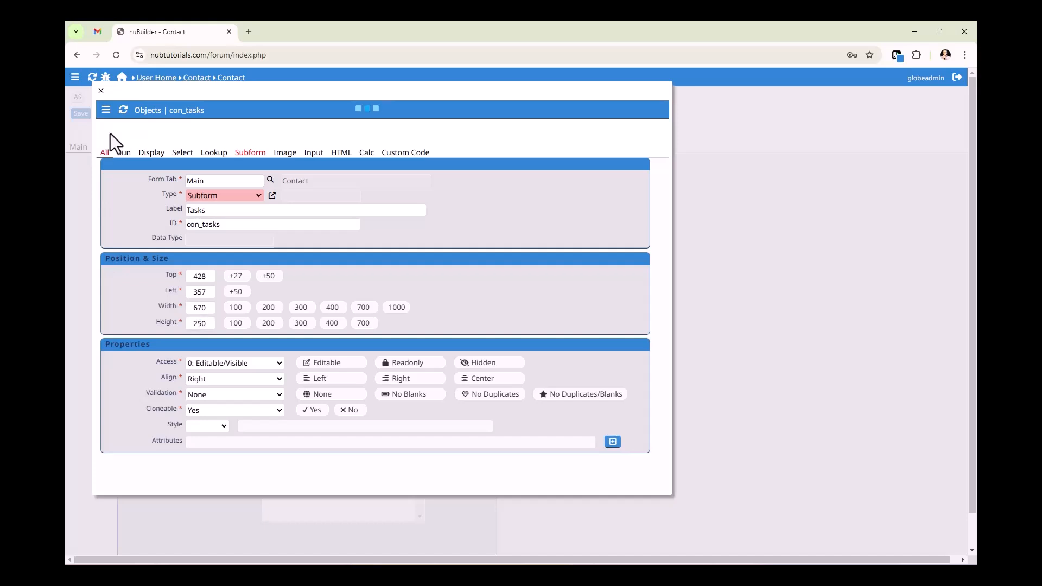
pyautogui.click(99, 91)
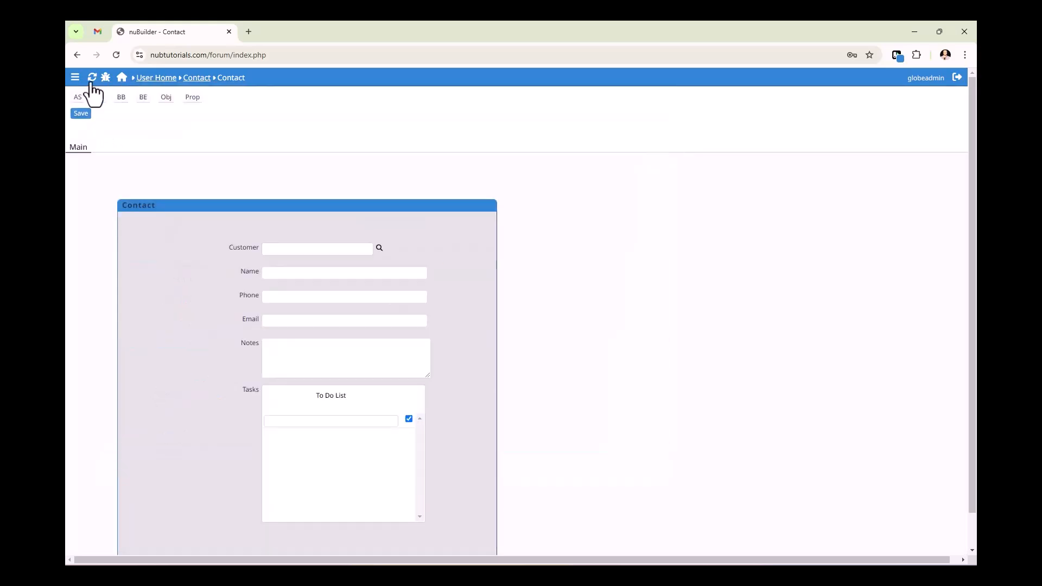
pyautogui.click(92, 81)
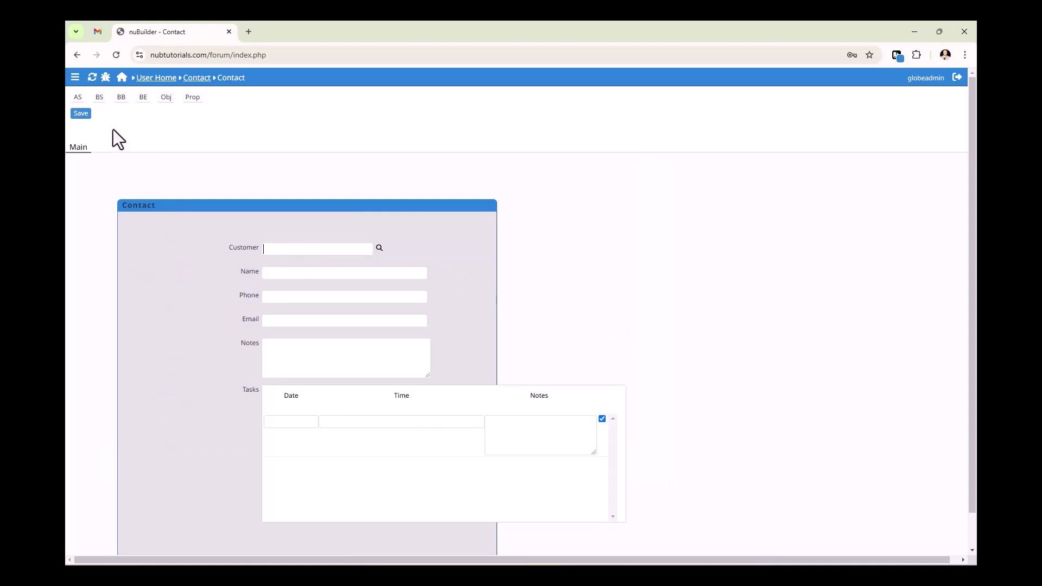
# Arrange the Contact form's objects by widening the contactcb content box until it encloses the con_tasks subform, and save the arrangement.
pyautogui.hotkey('ctrl', '-')
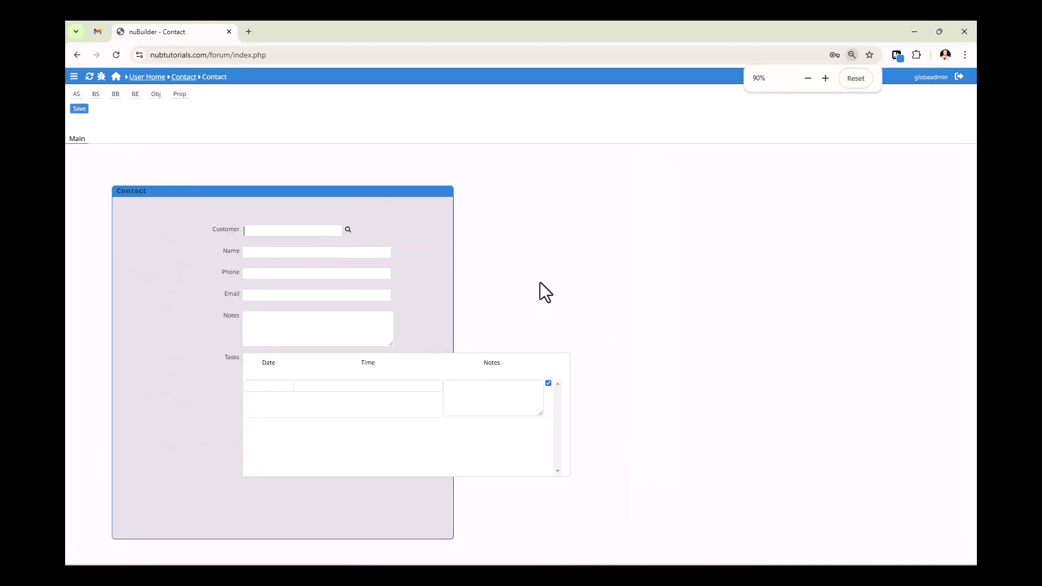
pyautogui.hotkey('ctrl', '-')
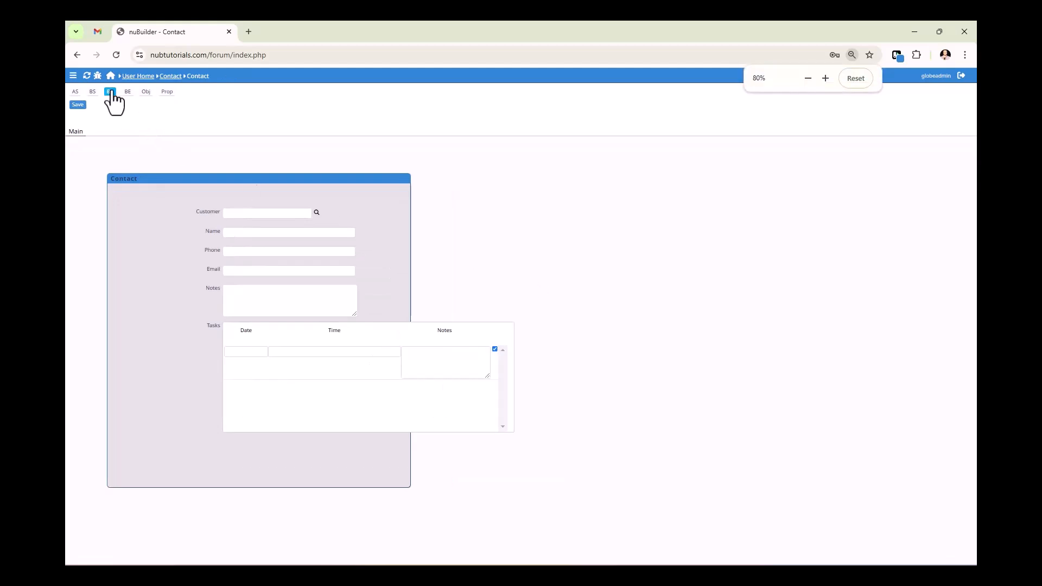
pyautogui.click(72, 76)
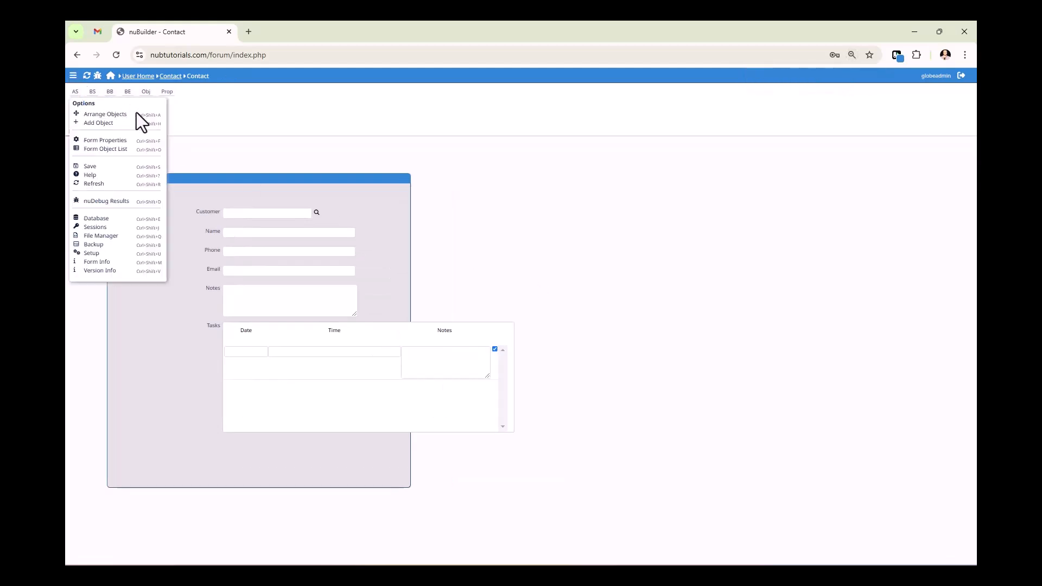
pyautogui.click(108, 116)
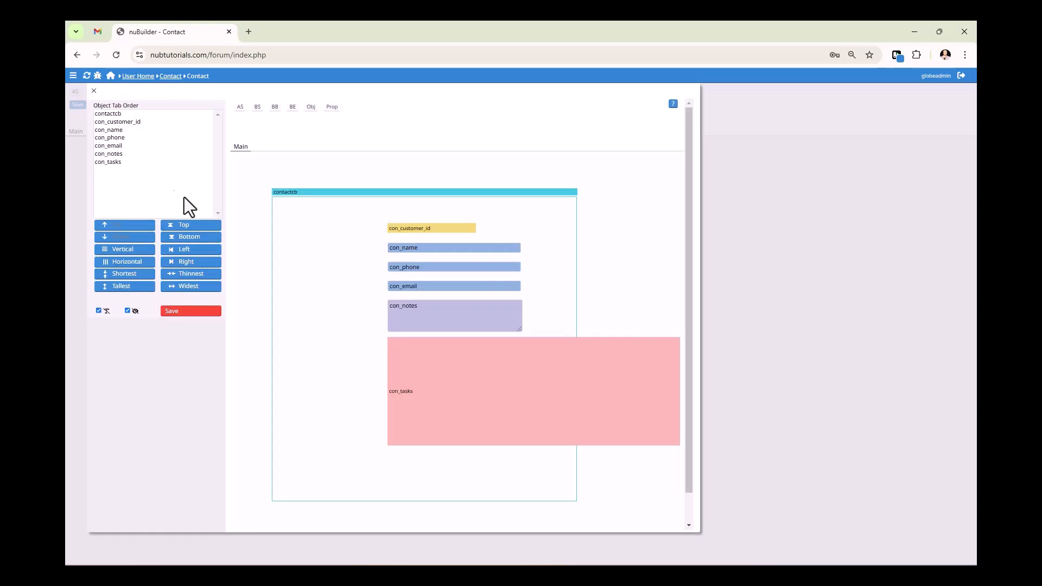
pyautogui.doubleClick(529, 96)
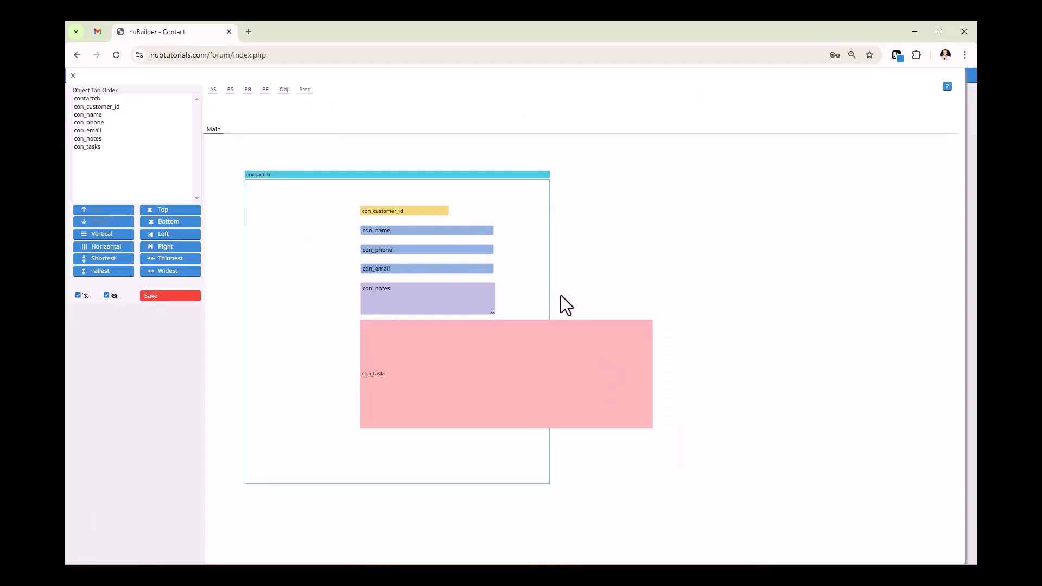
pyautogui.click(513, 175)
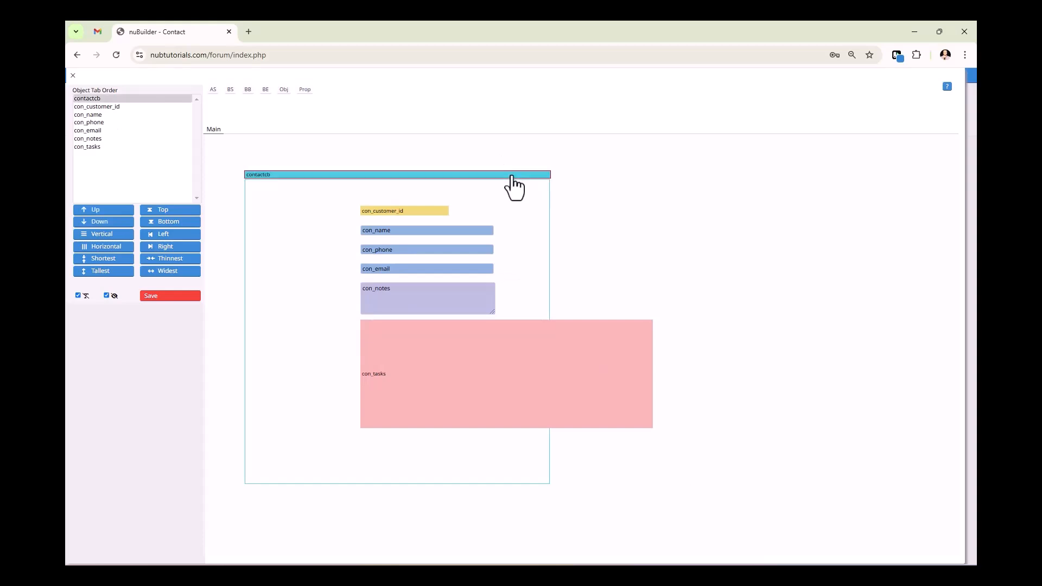
pyautogui.hotkey('shift', 'Right')
pyautogui.hotkey('shift', 'Right')
pyautogui.hotkey('shift', 'Right')
pyautogui.hotkey('shift', 'Right')
pyautogui.hotkey('shift', 'Right')
pyautogui.hotkey('shift', 'Right')
pyautogui.hotkey('shift', 'Right')
pyautogui.hotkey('shift', 'Right')
pyautogui.hotkey('shift', 'Right')
pyautogui.hotkey('shift', 'Right')
pyautogui.hotkey('shift', 'Right')
pyautogui.hotkey('shift', 'Right')
pyautogui.hotkey('shift', 'Right')
pyautogui.hotkey('shift', 'Right')
pyautogui.hotkey('shift', 'Right')
pyautogui.hotkey('shift', 'Right')
pyautogui.hotkey('shift', 'Right')
pyautogui.hotkey('shift', 'Right')
pyautogui.hotkey('shift', 'Right')
pyautogui.hotkey('shift', 'Right')
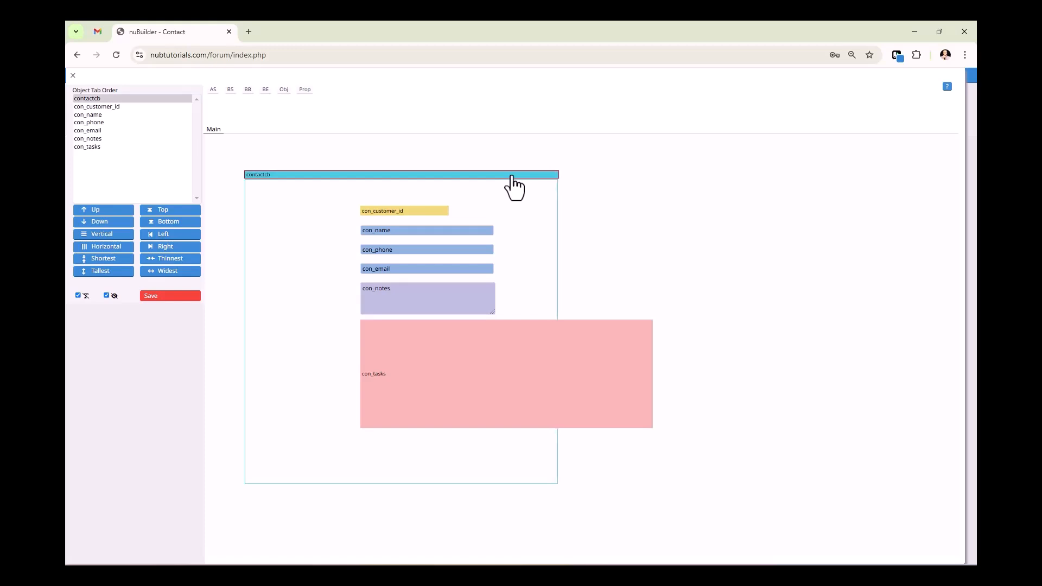
pyautogui.hotkey('shift', 'Right')
pyautogui.hotkey('shift', 'Right')
pyautogui.hotkey('shift', 'Right')
pyautogui.hotkey('shift', 'Right')
pyautogui.hotkey('shift', 'Right')
pyautogui.hotkey('shift', 'Right')
pyautogui.hotkey('shift', 'Right')
pyautogui.hotkey('shift', 'Right')
pyautogui.hotkey('shift', 'Right')
pyautogui.hotkey('shift', 'Right')
pyautogui.hotkey('shift', 'Right')
pyautogui.hotkey('shift', 'Right')
pyautogui.hotkey('shift', 'Right')
pyautogui.hotkey('shift', 'Right')
pyautogui.hotkey('shift', 'Right')
pyautogui.hotkey('shift', 'Right')
pyautogui.hotkey('shift', 'Right')
pyautogui.hotkey('shift', 'Right')
pyautogui.hotkey('shift', 'Right')
pyautogui.hotkey('shift', 'Right')
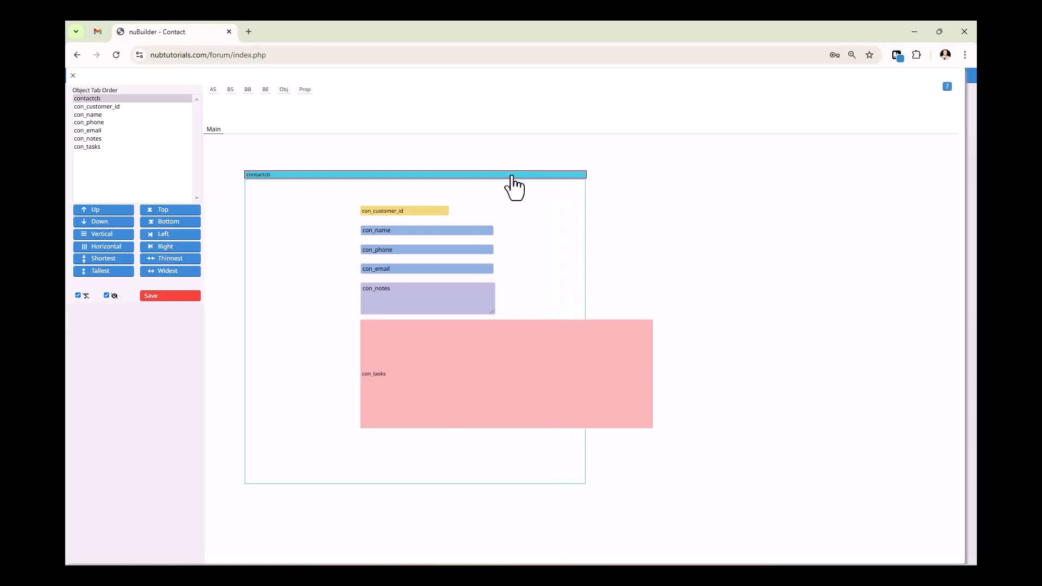
pyautogui.hotkey('shift', 'Right')
pyautogui.hotkey('shift', 'Right')
pyautogui.hotkey('shift', 'Right')
pyautogui.hotkey('shift', 'Right')
pyautogui.hotkey('shift', 'Right')
pyautogui.hotkey('shift', 'Right')
pyautogui.hotkey('shift', 'Right')
pyautogui.hotkey('shift', 'Right')
pyautogui.hotkey('shift', 'Right')
pyautogui.hotkey('shift', 'Right')
pyautogui.hotkey('shift', 'Right')
pyautogui.hotkey('shift', 'Right')
pyautogui.hotkey('shift', 'Right')
pyautogui.hotkey('shift', 'Right')
pyautogui.hotkey('shift', 'Right')
pyautogui.hotkey('shift', 'Right')
pyautogui.hotkey('shift', 'Right')
pyautogui.hotkey('shift', 'Right')
pyautogui.hotkey('shift', 'Right')
pyautogui.hotkey('shift', 'Right')
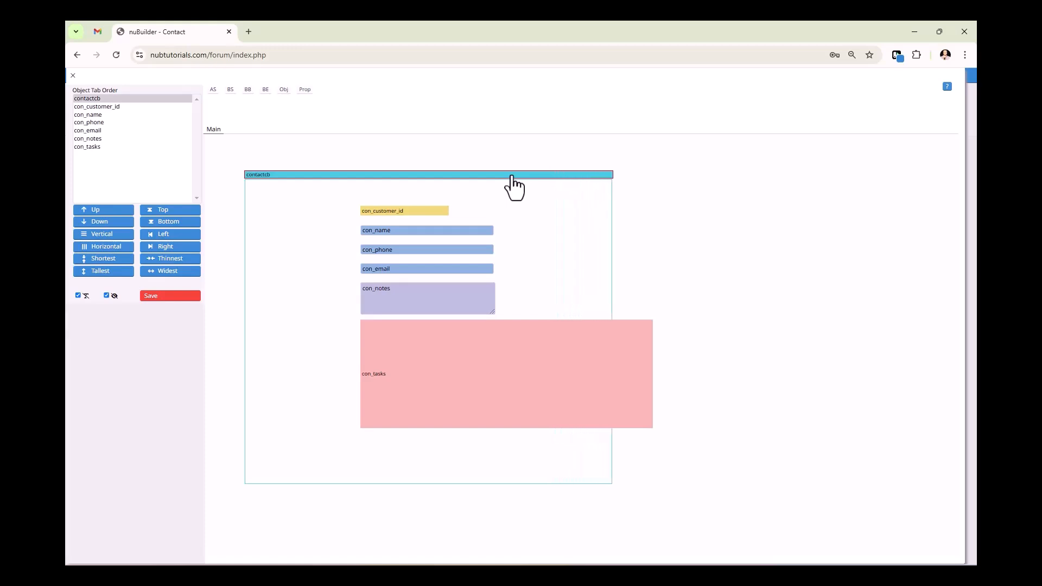
pyautogui.hotkey('shift', 'Right')
pyautogui.hotkey('shift', 'Right')
pyautogui.hotkey('shift', 'Right')
pyautogui.hotkey('shift', 'Right')
pyautogui.hotkey('shift', 'Right')
pyautogui.hotkey('shift', 'Right')
pyautogui.hotkey('shift', 'Right')
pyautogui.hotkey('shift', 'Right')
pyautogui.hotkey('shift', 'Right')
pyautogui.hotkey('shift', 'Right')
pyautogui.hotkey('shift', 'Right')
pyautogui.hotkey('shift', 'Right')
pyautogui.hotkey('shift', 'Right')
pyautogui.hotkey('shift', 'Right')
pyautogui.hotkey('shift', 'Right')
pyautogui.hotkey('shift', 'Right')
pyautogui.hotkey('shift', 'Right')
pyautogui.hotkey('shift', 'Right')
pyautogui.hotkey('shift', 'Right')
pyautogui.hotkey('shift', 'Right')
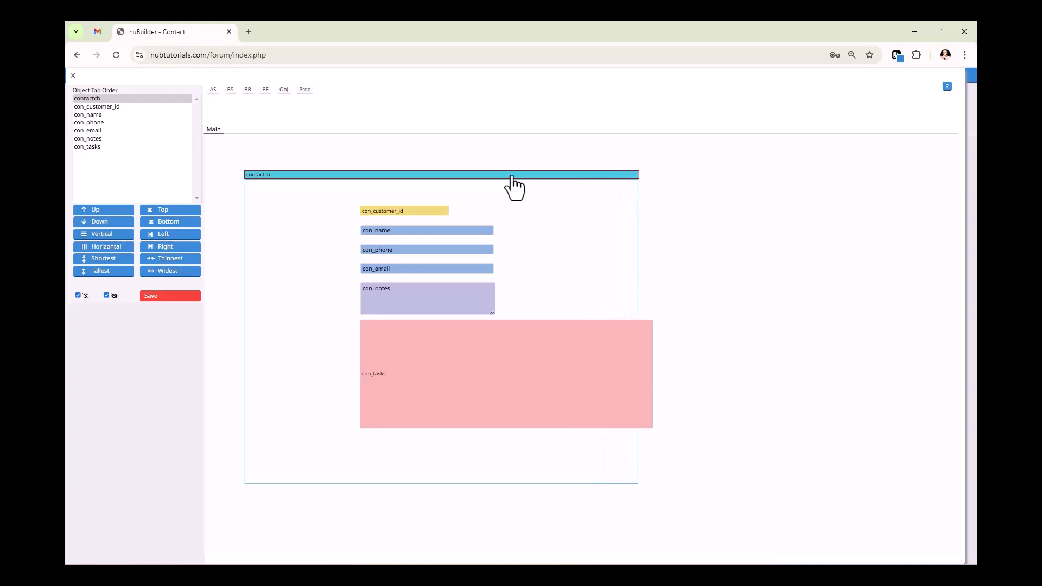
pyautogui.hotkey('shift', 'Right')
pyautogui.hotkey('shift', 'Right')
pyautogui.hotkey('shift', 'Right')
pyautogui.hotkey('shift', 'Right')
pyautogui.hotkey('shift', 'Right')
pyautogui.hotkey('shift', 'Right')
pyautogui.hotkey('shift', 'Right')
pyautogui.hotkey('shift', 'Right')
pyautogui.hotkey('shift', 'Right')
pyautogui.hotkey('shift', 'Right')
pyautogui.hotkey('shift', 'Right')
pyautogui.hotkey('shift', 'Right')
pyautogui.hotkey('shift', 'Right')
pyautogui.hotkey('shift', 'Right')
pyautogui.hotkey('shift', 'Right')
pyautogui.hotkey('shift', 'Right')
pyautogui.hotkey('shift', 'Right')
pyautogui.hotkey('shift', 'Right')
pyautogui.hotkey('shift', 'Right')
pyautogui.hotkey('shift', 'Right')
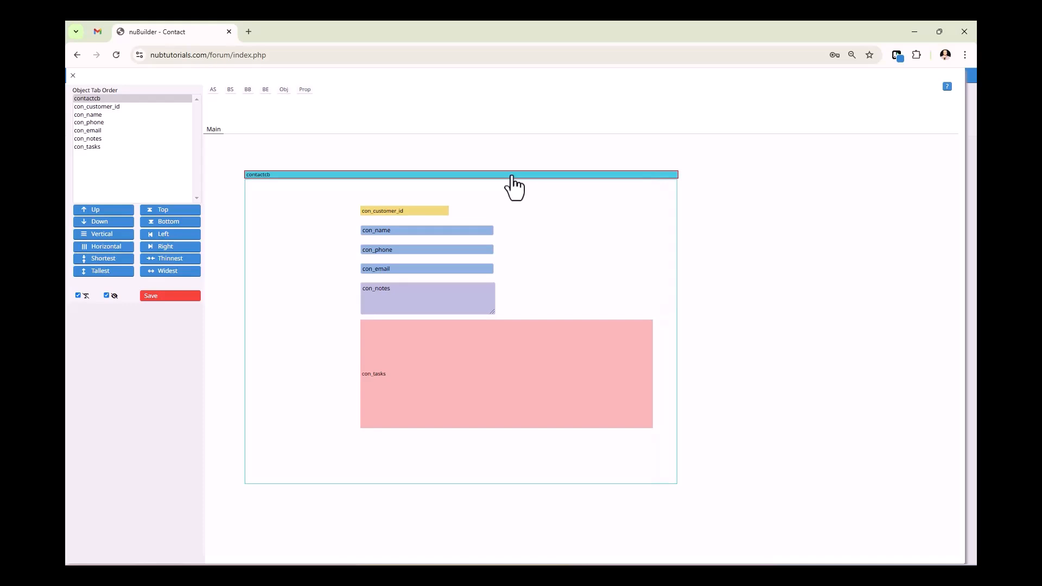
pyautogui.click(173, 295)
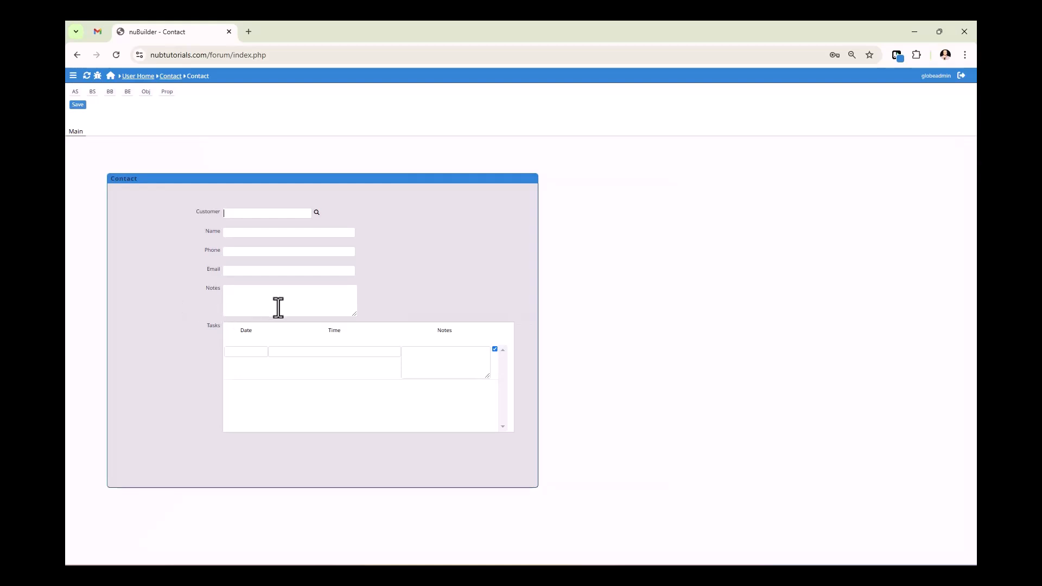
# Set the width of the tas_time field in the Tasks subform to 20 and save the object.
pyautogui.doubleClick(338, 333)
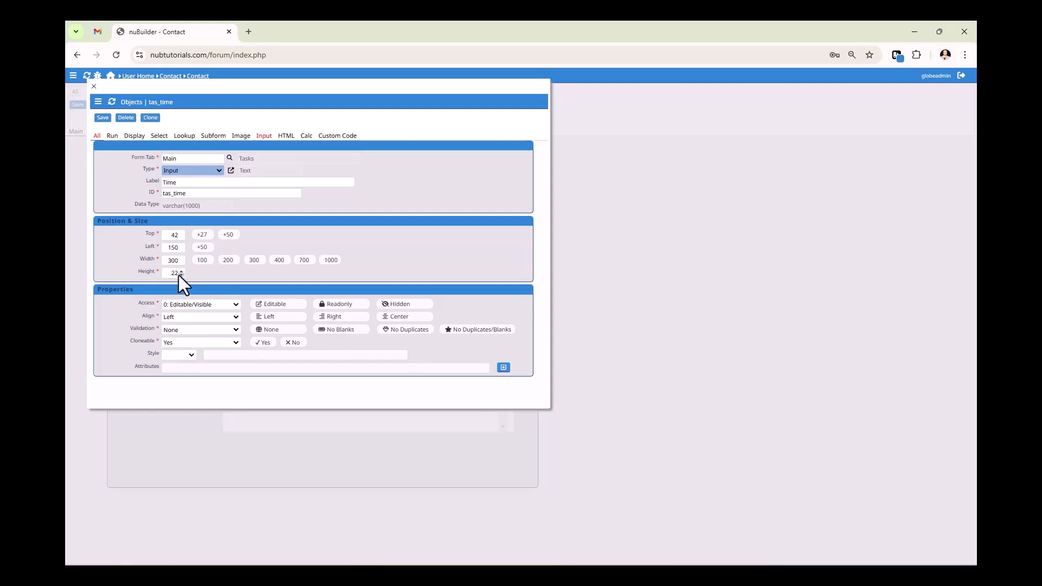
pyautogui.doubleClick(172, 260)
pyautogui.write('30')
pyautogui.press('BackSpace')
pyautogui.press('BackSpace')
pyautogui.write('20')
pyautogui.press('Tab')
pyautogui.click(102, 119)
pyautogui.click(95, 87)
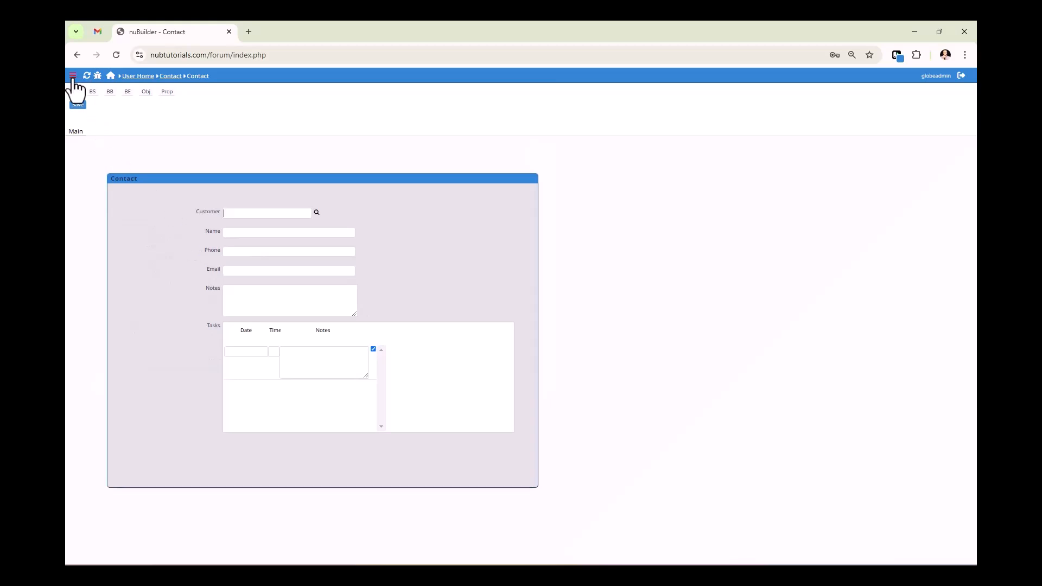
# Reduce the con_tasks subform's width to 400, save it, and return to the Contact form.
pyautogui.click(73, 77)
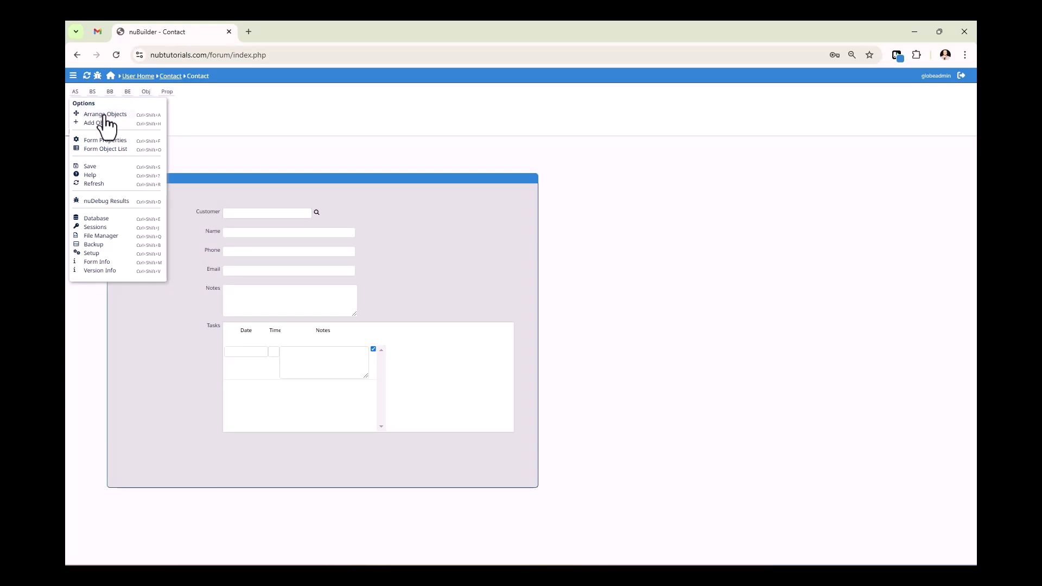
pyautogui.doubleClick(208, 328)
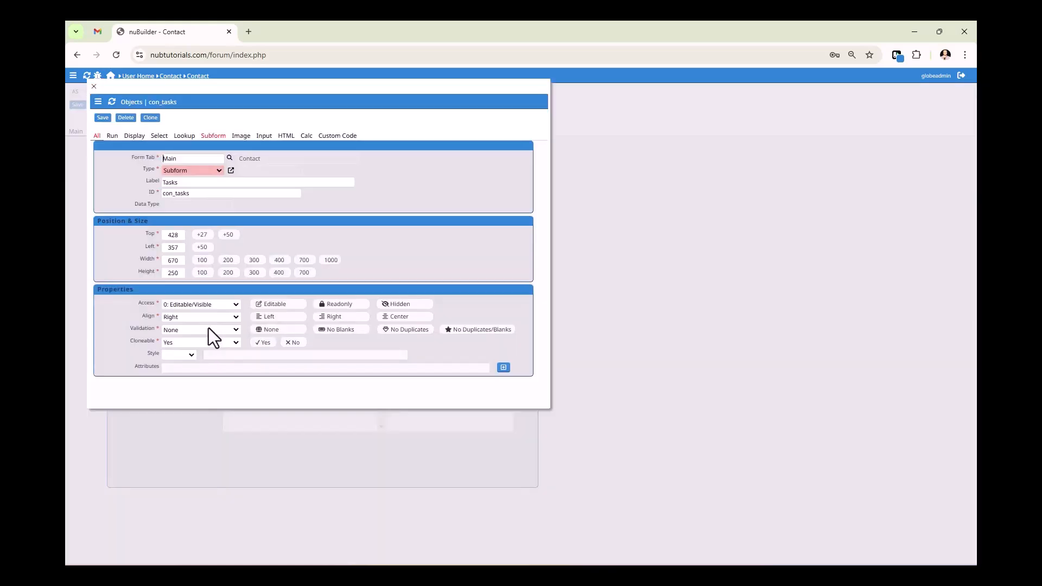
pyautogui.doubleClick(171, 261)
pyautogui.write('400')
pyautogui.click(102, 118)
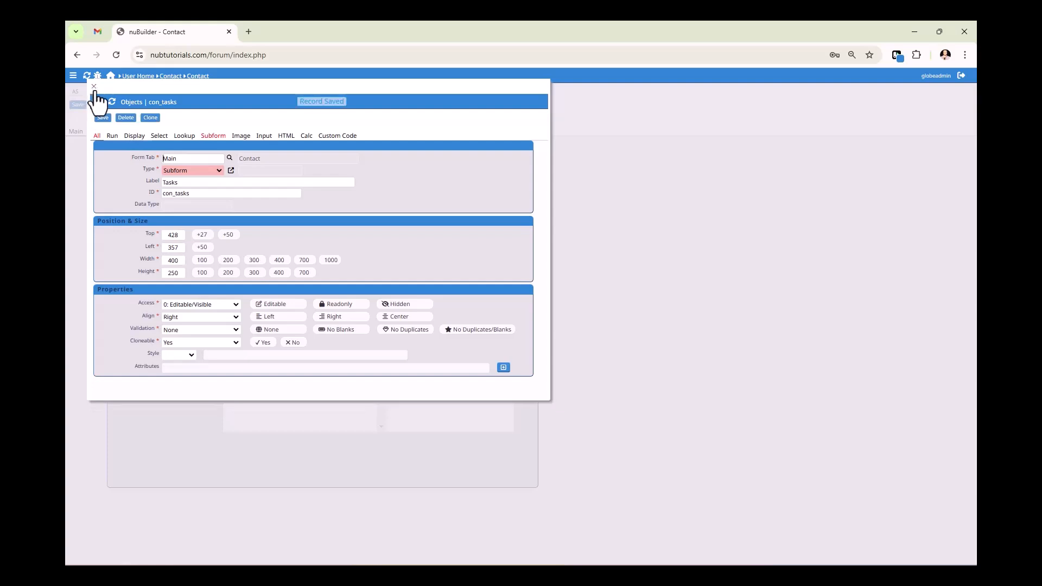
pyautogui.click(93, 86)
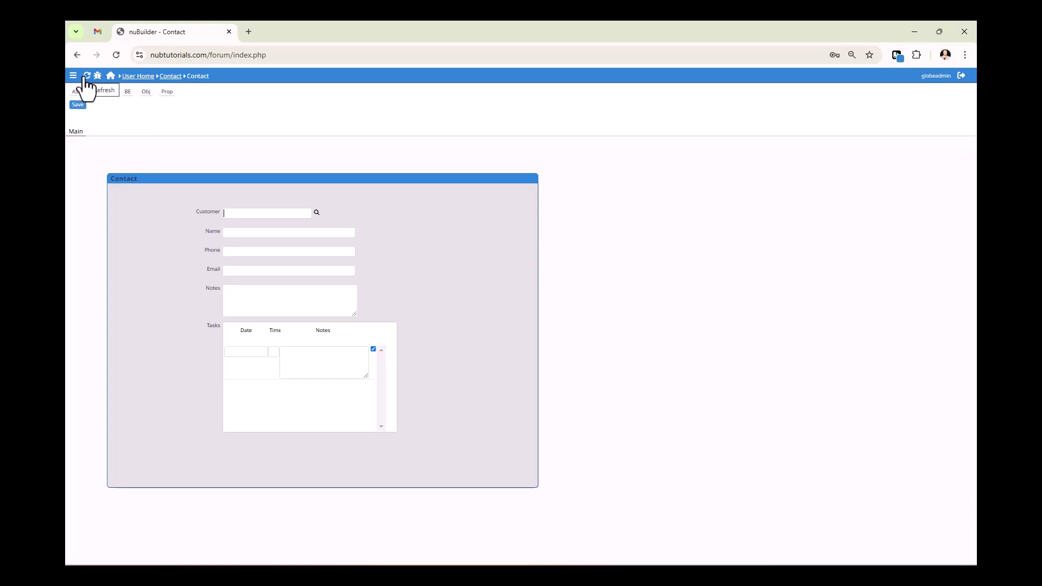
# Set the width of the contactcb content box to 700, save the object, and return to the Contact form.
pyautogui.doubleClick(125, 177)
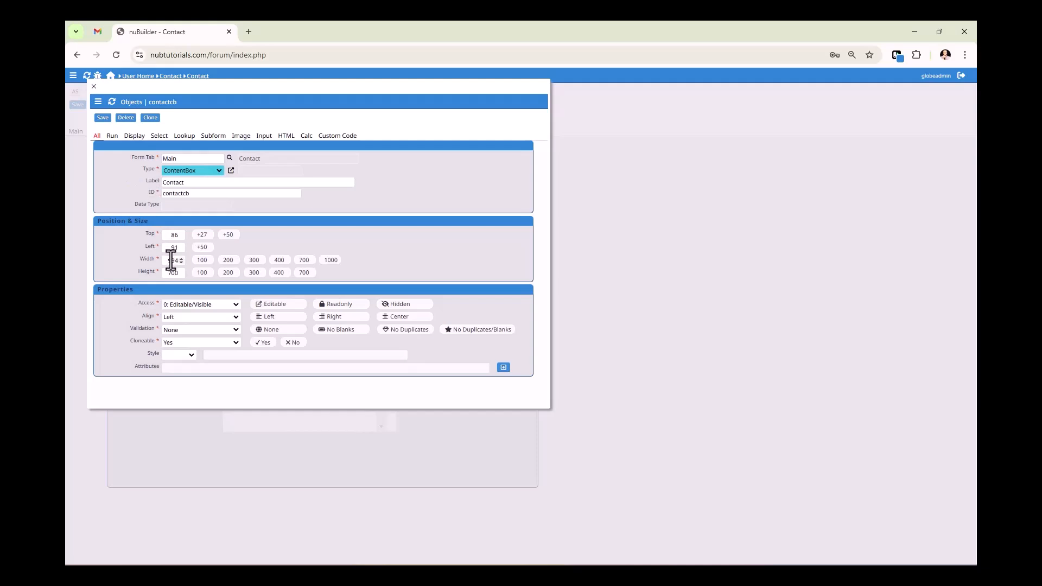
pyautogui.doubleClick(173, 260)
pyautogui.press('BackSpace')
pyautogui.write('700')
pyautogui.click(103, 118)
pyautogui.click(94, 87)
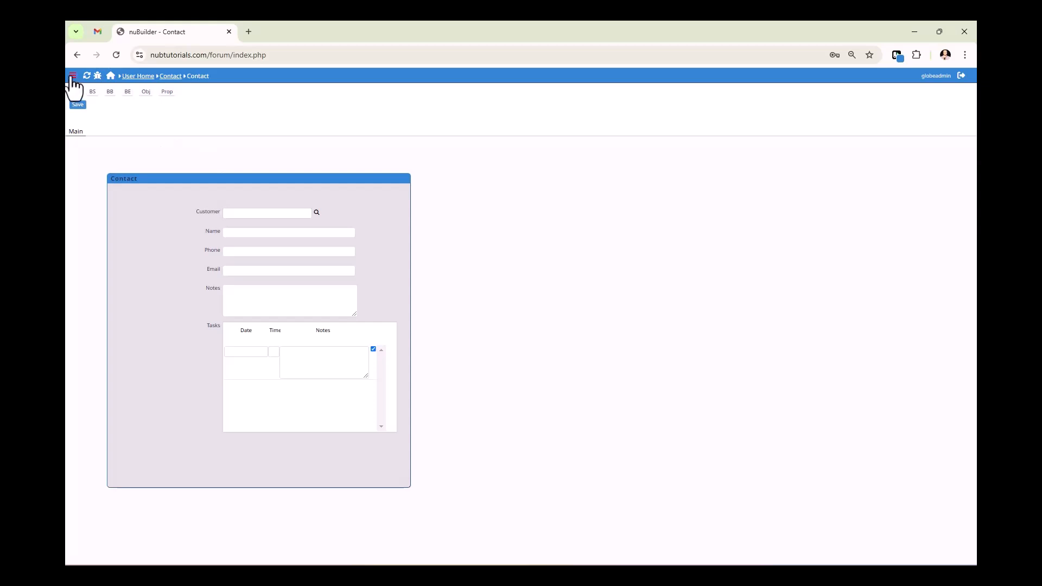
# Arrange the Contact form by shifting all its fields and the con_tasks subform together to the left, centred inside contactcb, and save the arrangement.
pyautogui.click(72, 77)
pyautogui.click(110, 117)
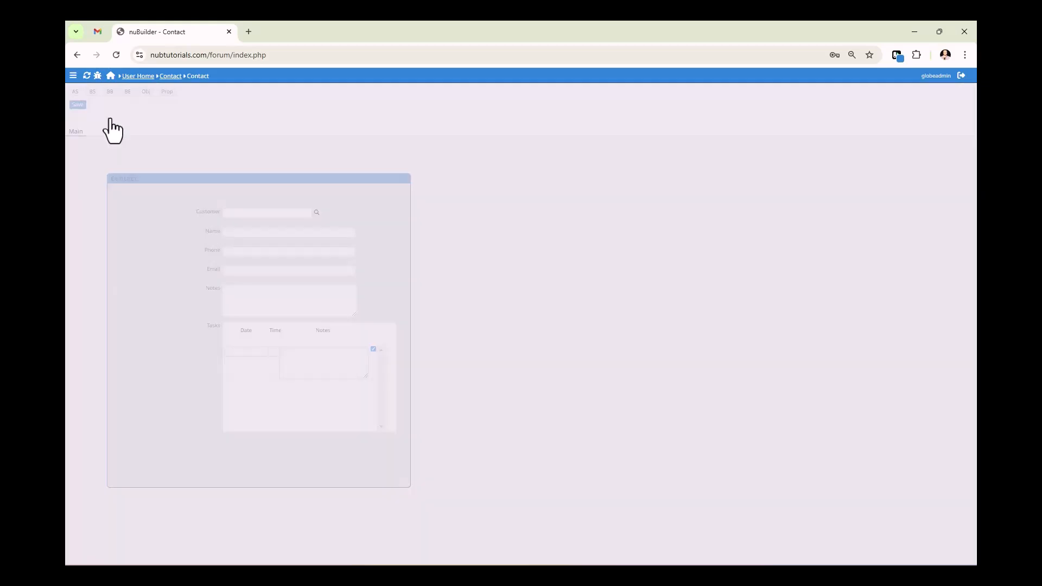
pyautogui.moveTo(436, 329); pyautogui.dragTo(429, 417)
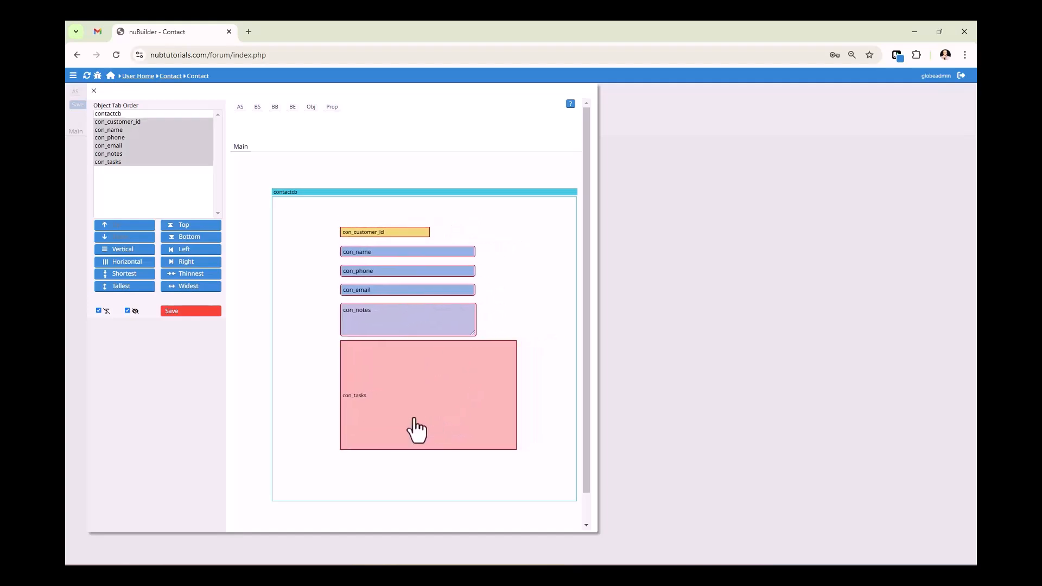
pyautogui.click(197, 309)
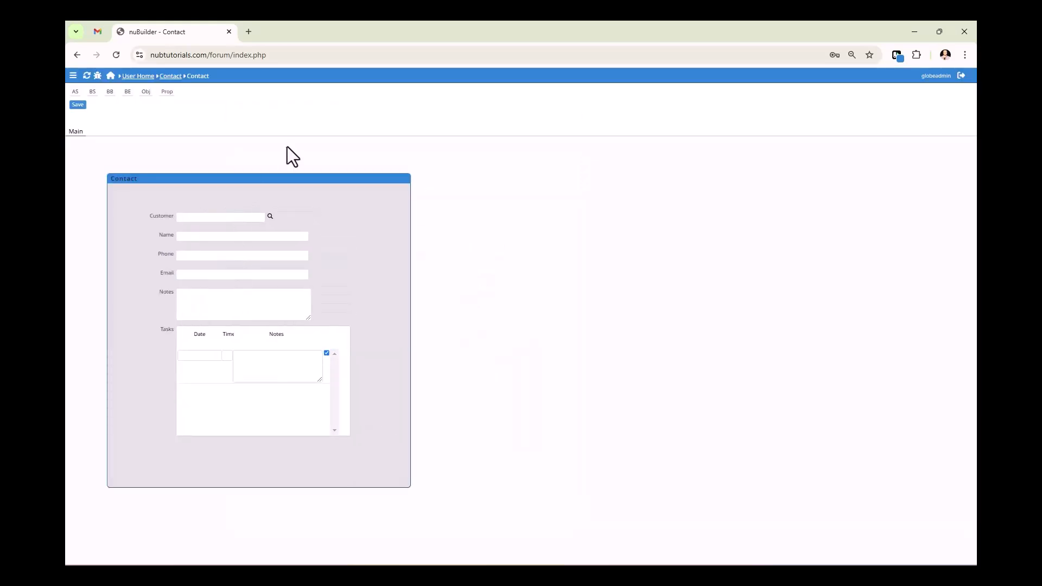
# Examine the general and lookup settings of the Sales Person object on a new Customer record, and return to User Home.
pyautogui.click(139, 77)
pyautogui.click(134, 146)
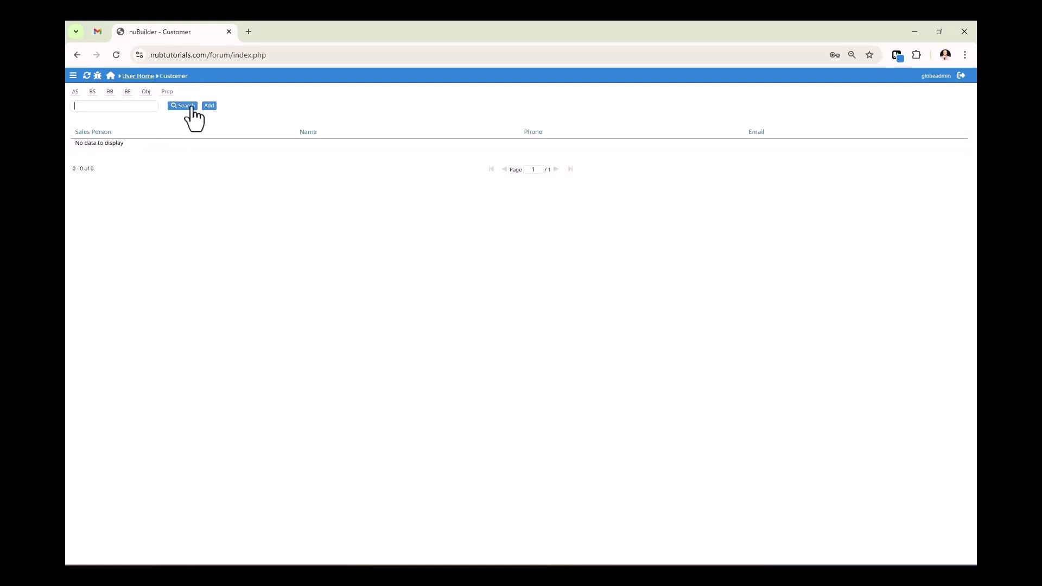
pyautogui.click(210, 106)
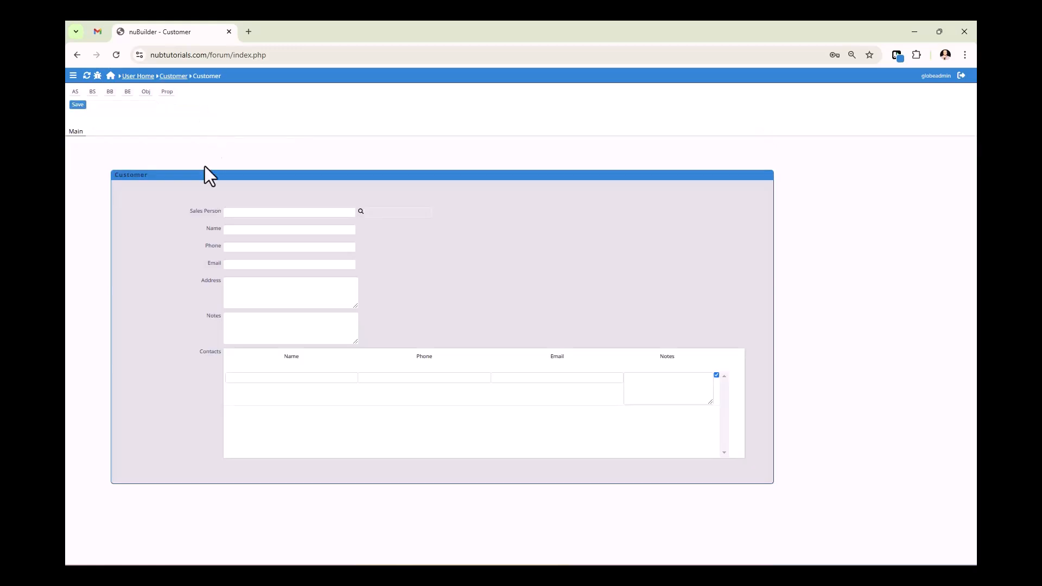
pyautogui.doubleClick(198, 213)
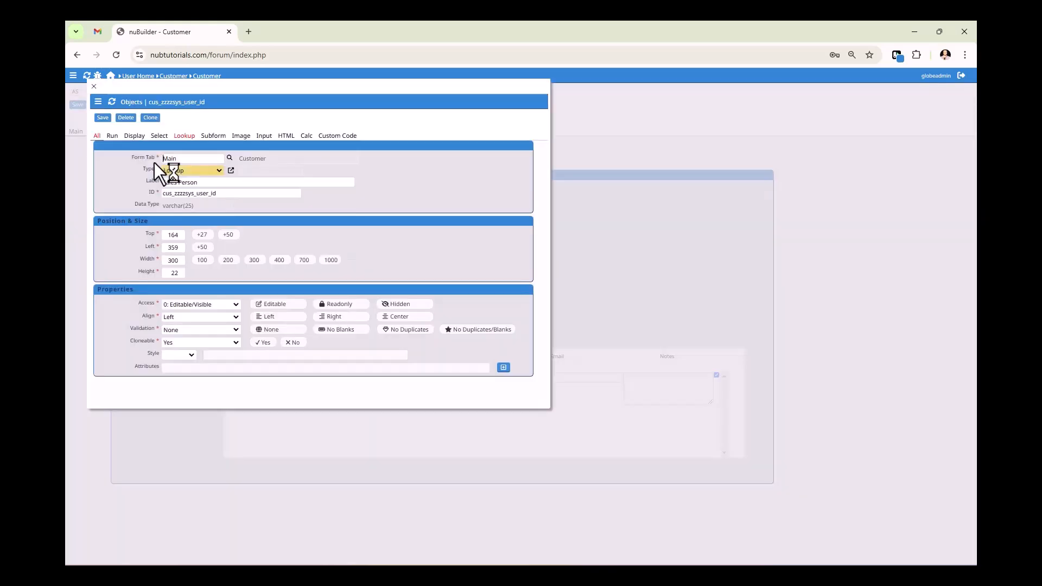
pyautogui.click(185, 136)
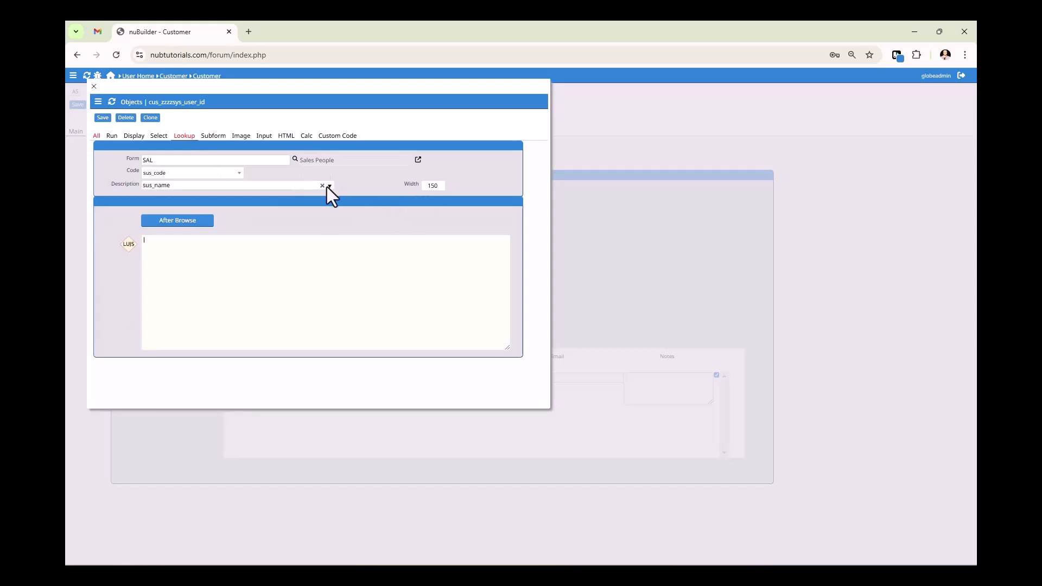
pyautogui.click(96, 136)
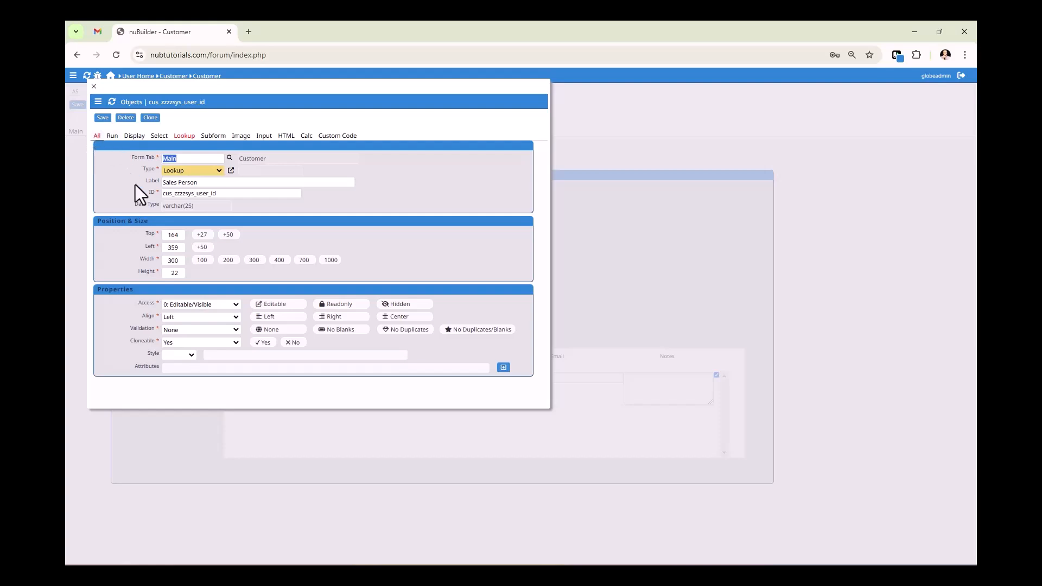
pyautogui.click(156, 458)
pyautogui.click(94, 87)
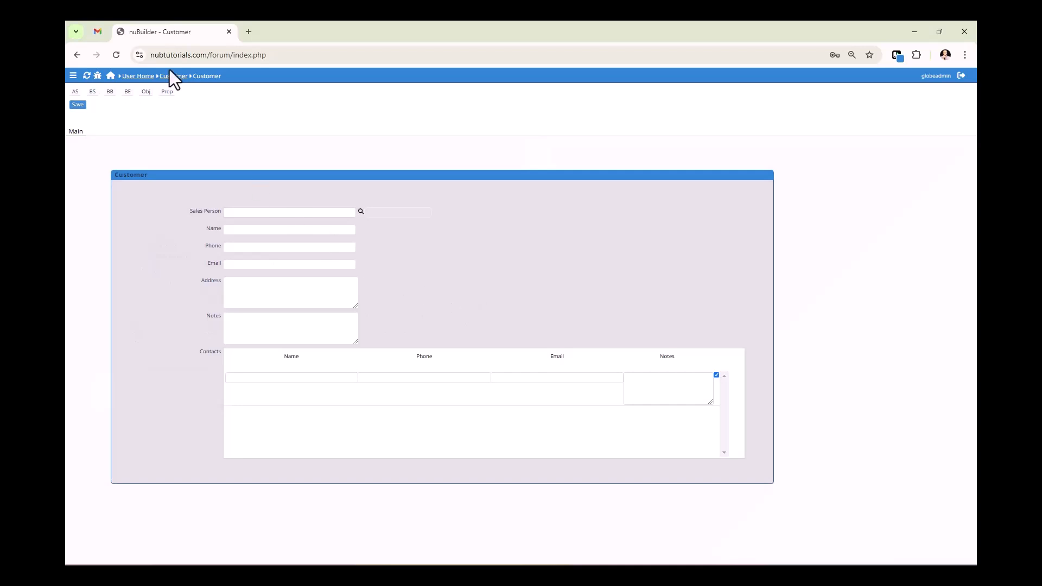
pyautogui.click(138, 77)
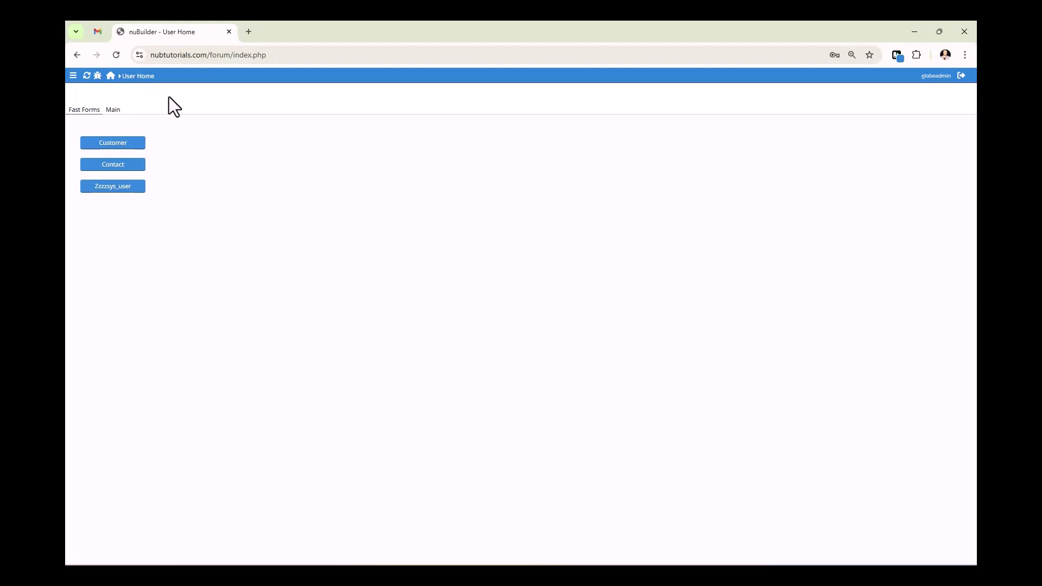